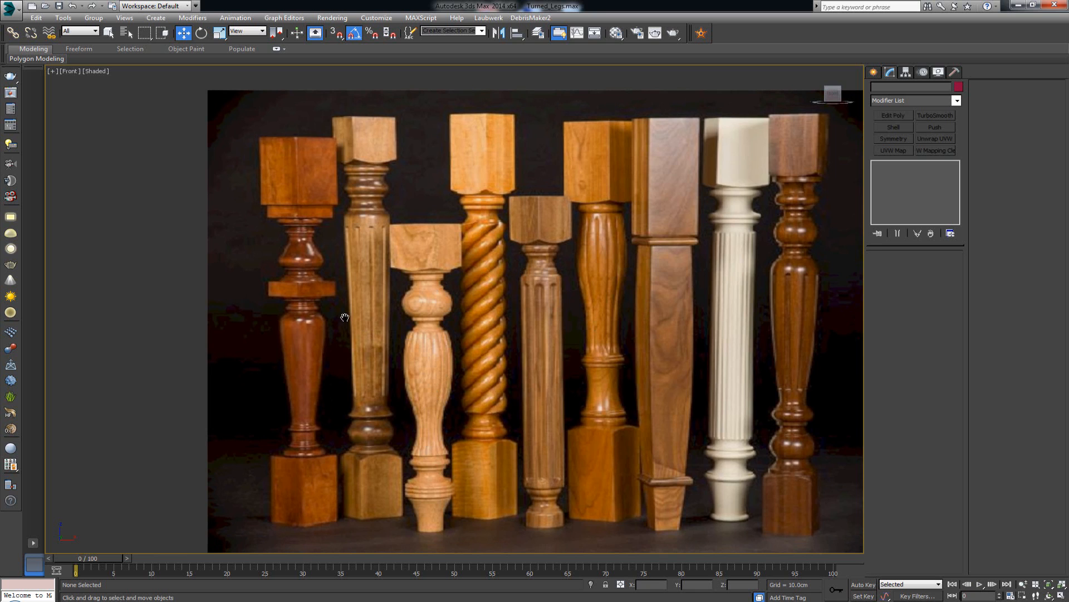
Examine the leftmost dark-brown turned leg in the front-view reference image, checking its collars, bulge and square blocks
scroll(461, 329, "up", 3)
middle_click_drag(345, 318, 436, 426)
scroll(452, 259, "down", 2)
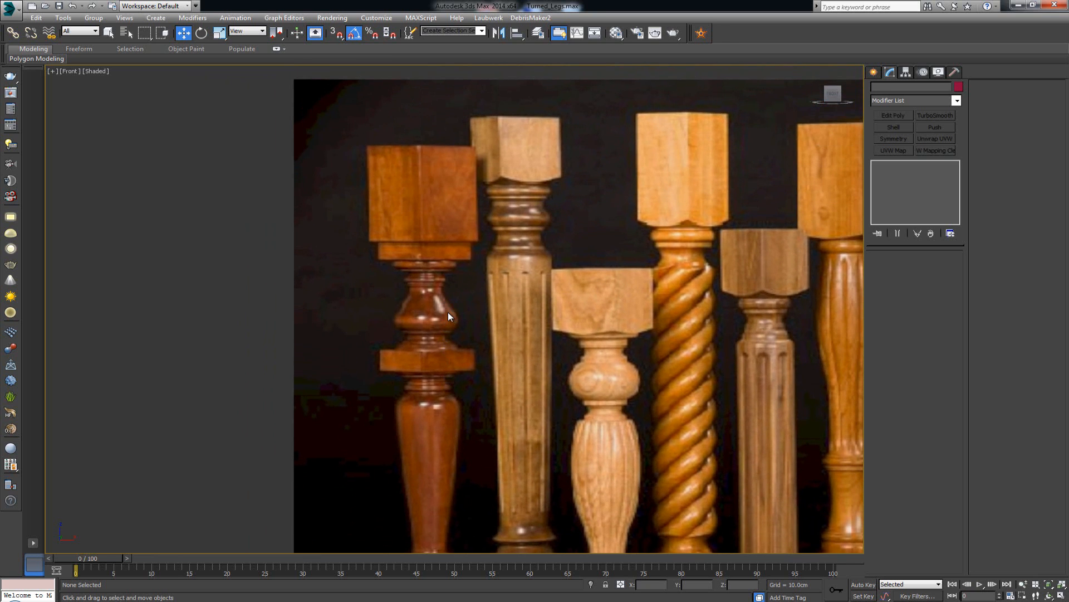
middle_click_drag(456, 348, 458, 285)
scroll(456, 233, "down", 2)
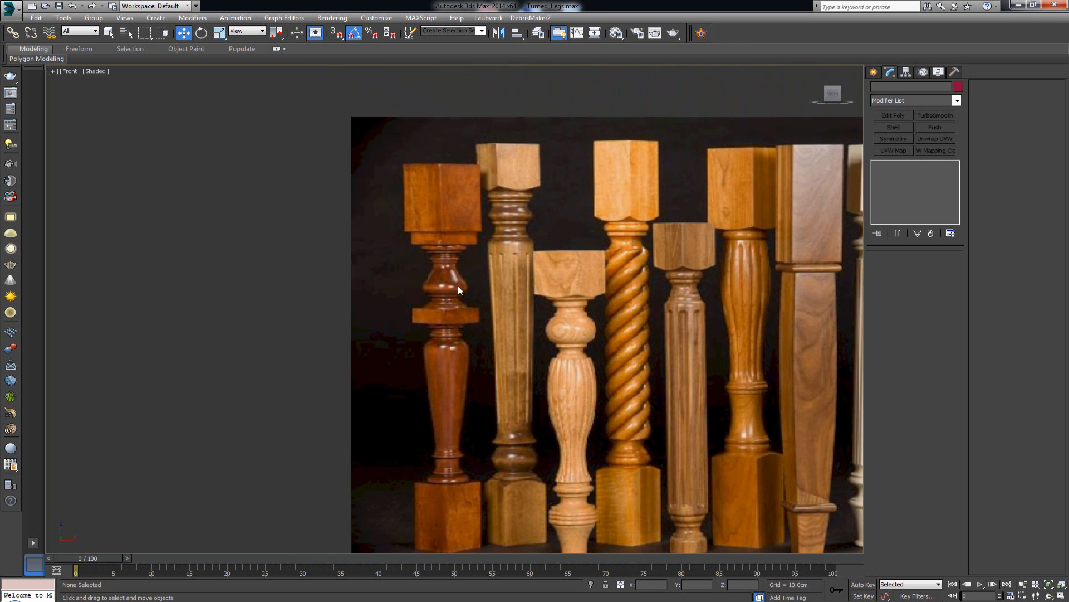
scroll(458, 285, "up", 5)
scroll(458, 285, "up", 2)
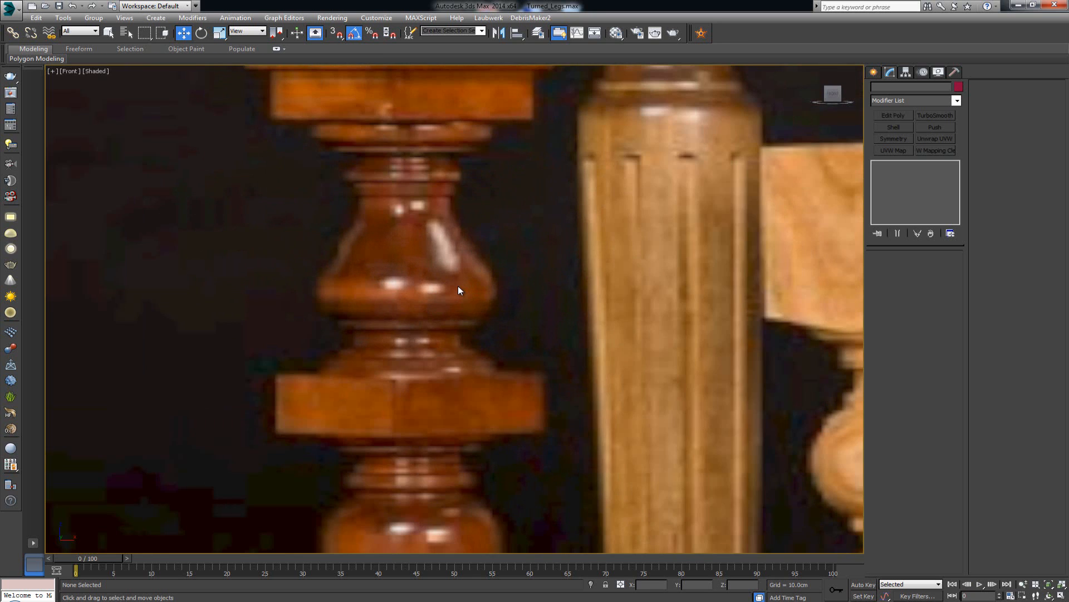
scroll(458, 286, "down", 6)
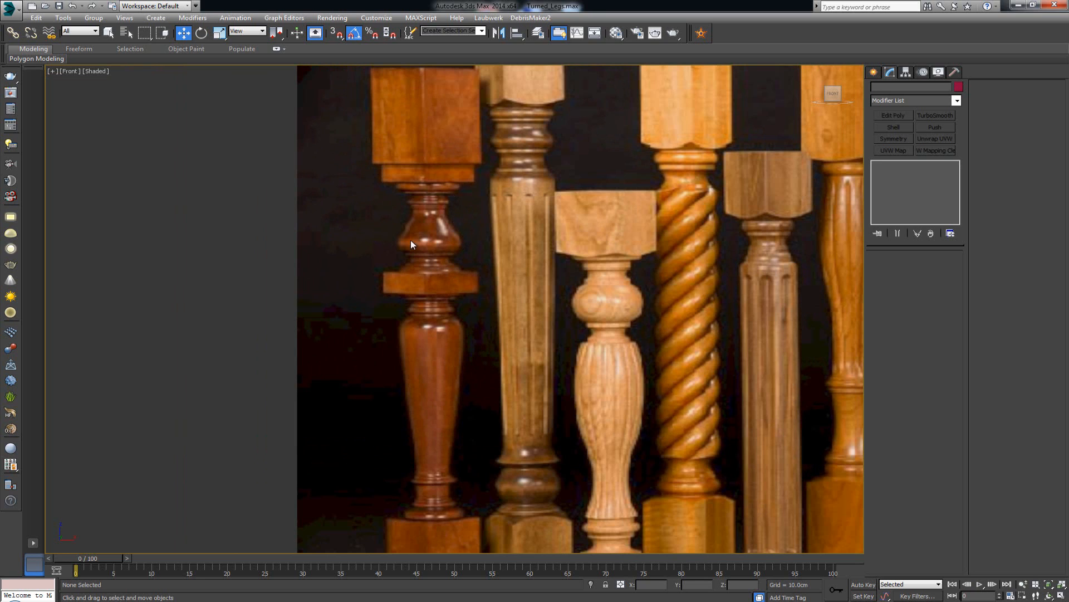
middle_click_drag(429, 233, 429, 286)
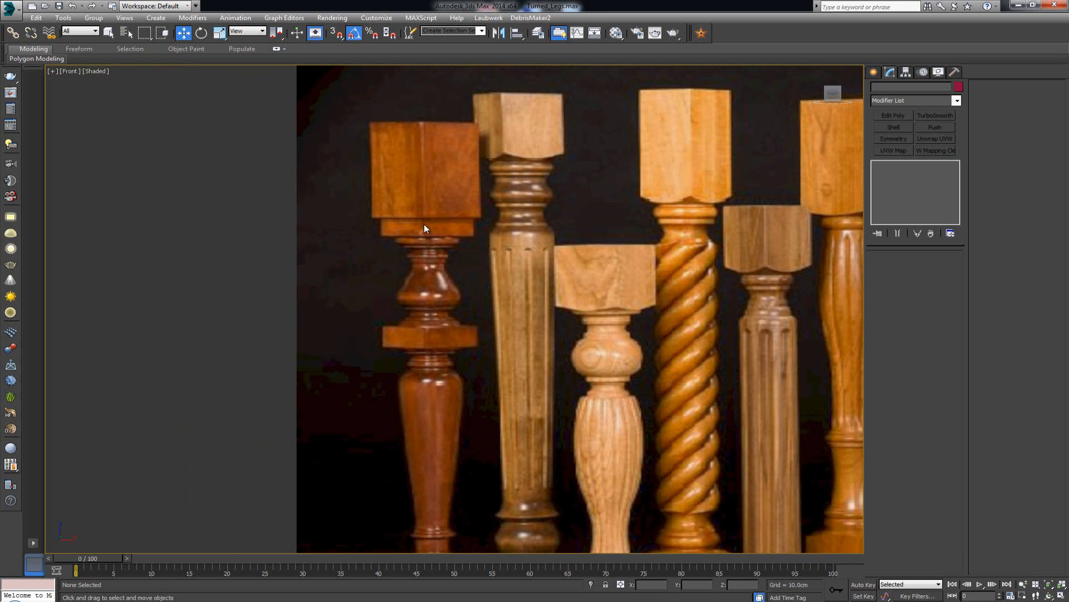
scroll(424, 224, "up", 4)
scroll(439, 245, "down", 4)
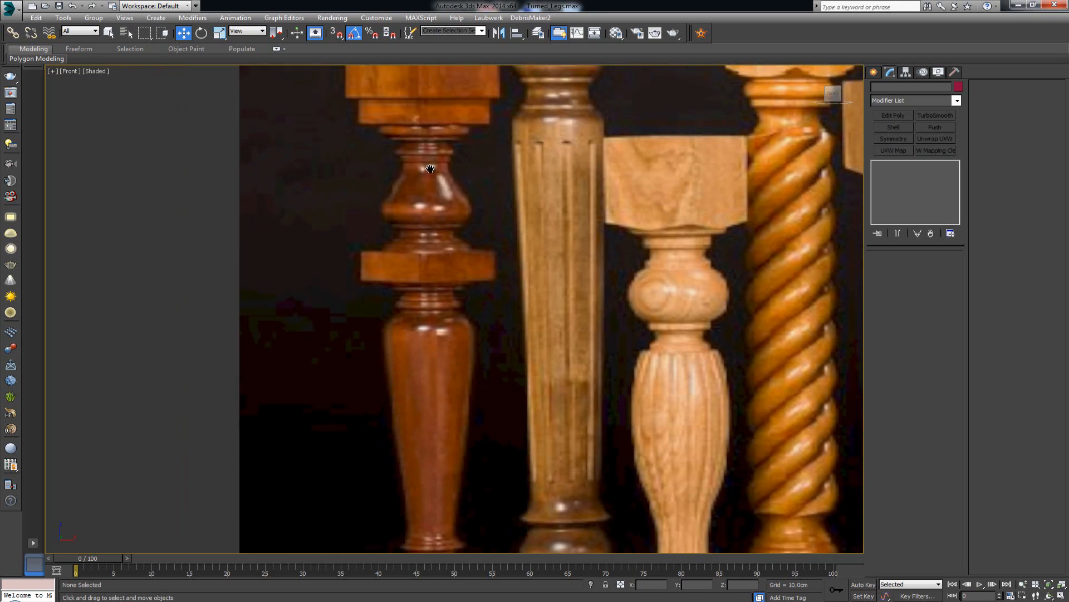
middle_click_drag(439, 245, 429, 220)
scroll(433, 201, "up", 4)
Start a Line spline at the leftmost leg's centre axis below the upper square block and trace the top collar's outer side
right_click(449, 153)
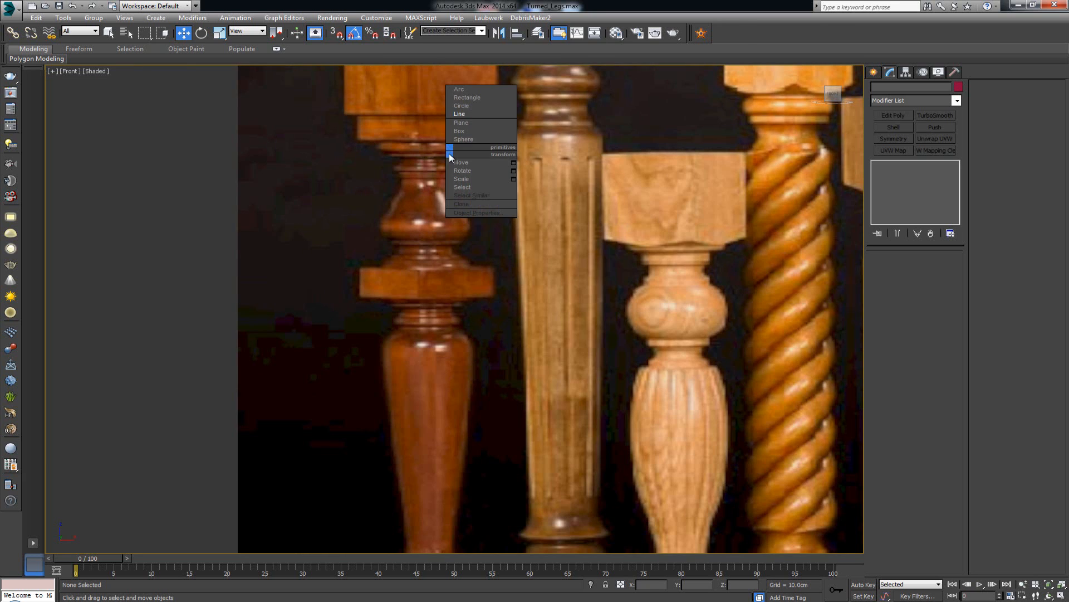
left_click(495, 122)
middle_click_drag(467, 176, 468, 195)
scroll(468, 195, "up", 4)
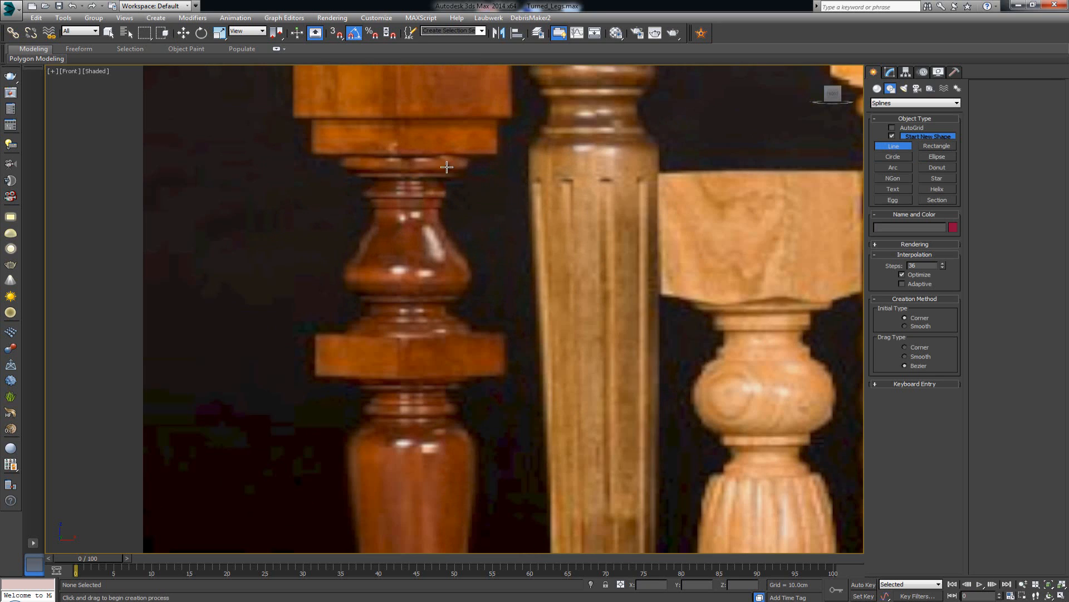
left_click(407, 155)
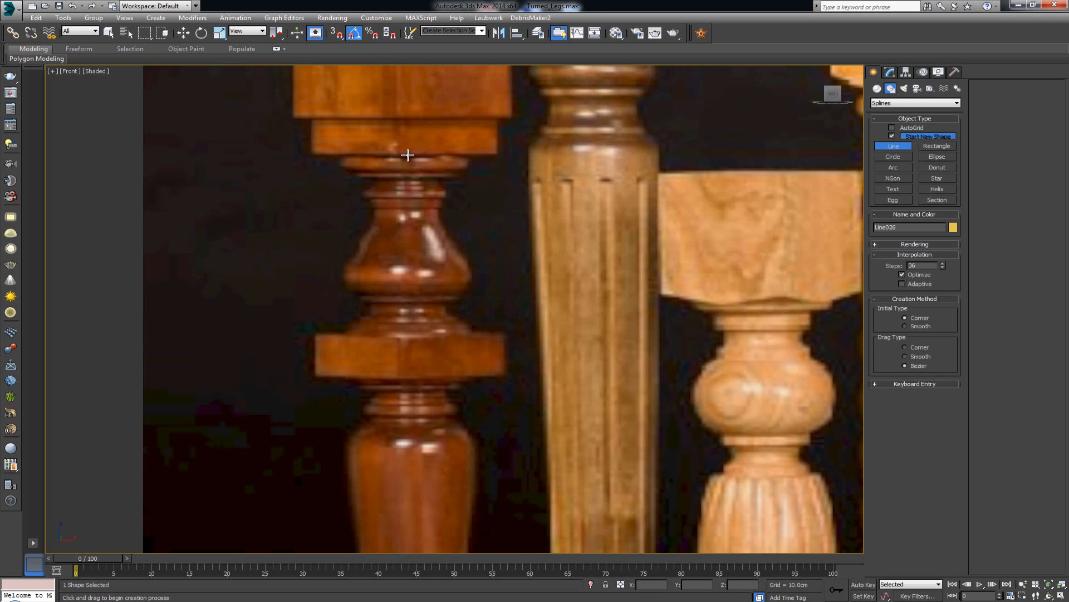
left_click(471, 154)
left_click(471, 179)
left_click(443, 180)
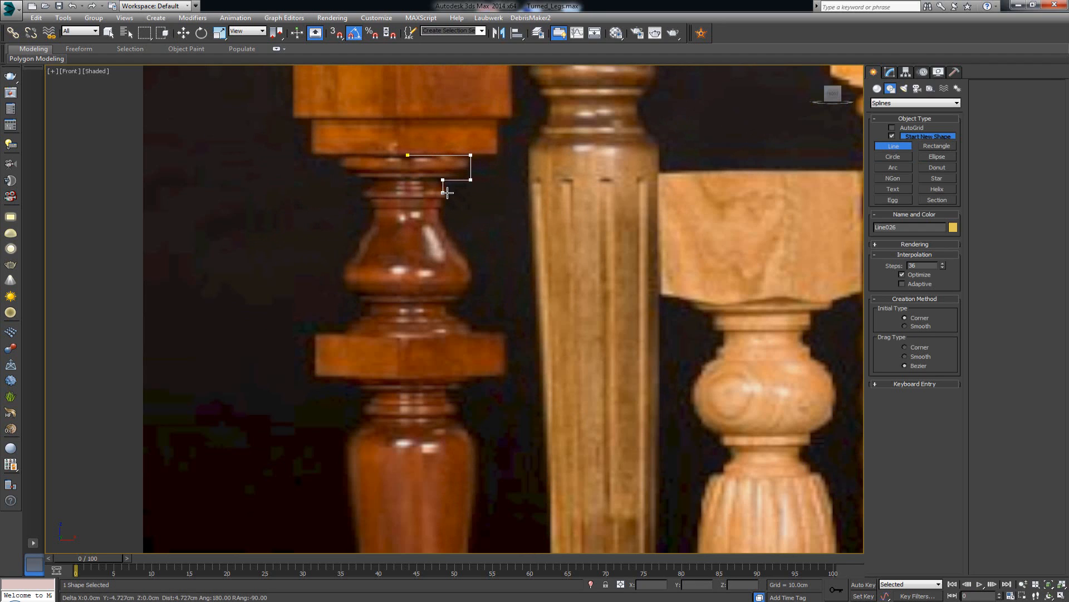
Continue the profile line down the neck, out around the vase-shaped bulge and back out to the middle square block
left_click(443, 192)
left_click(443, 206)
left_click(471, 274)
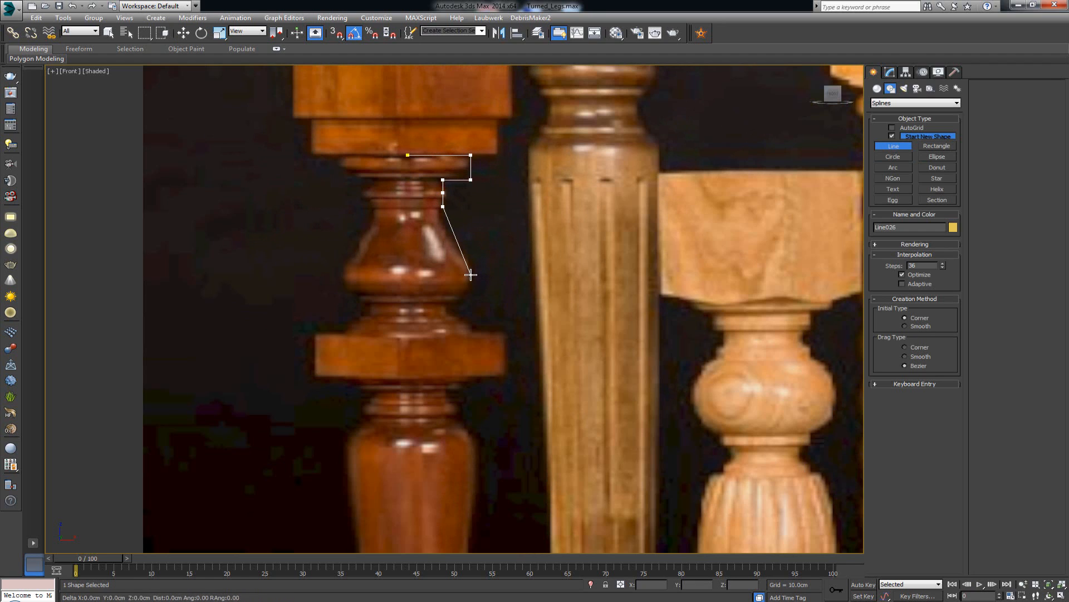
left_click(446, 303)
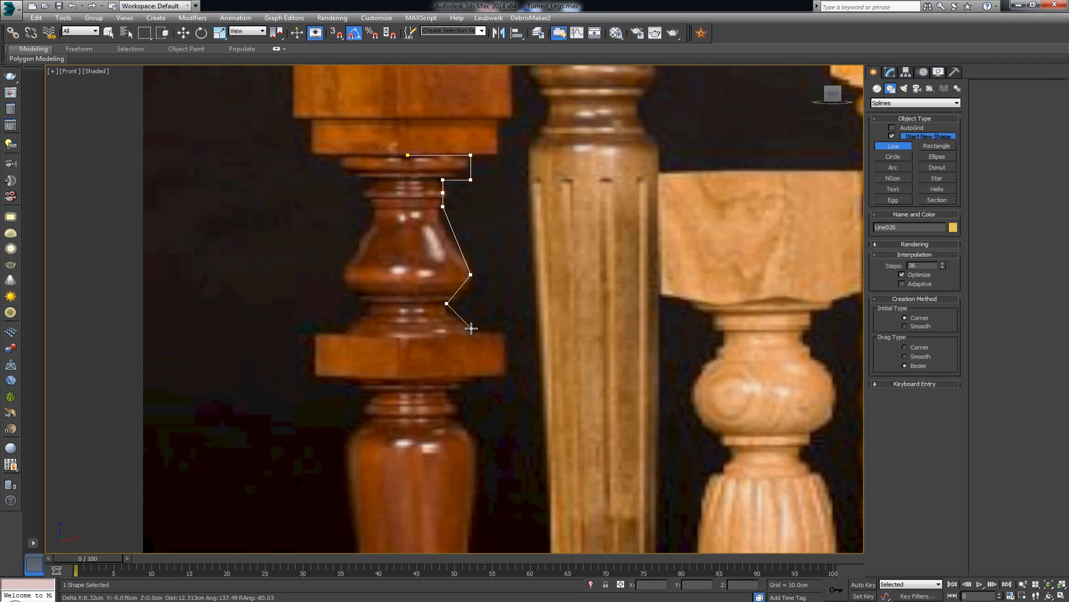
left_click(471, 328)
Trace the profile line past the middle square block, around the narrow rings beneath it and out to the tapered shaft's shoulder
left_click(472, 381)
left_click(458, 391)
left_click(449, 398)
left_click(448, 408)
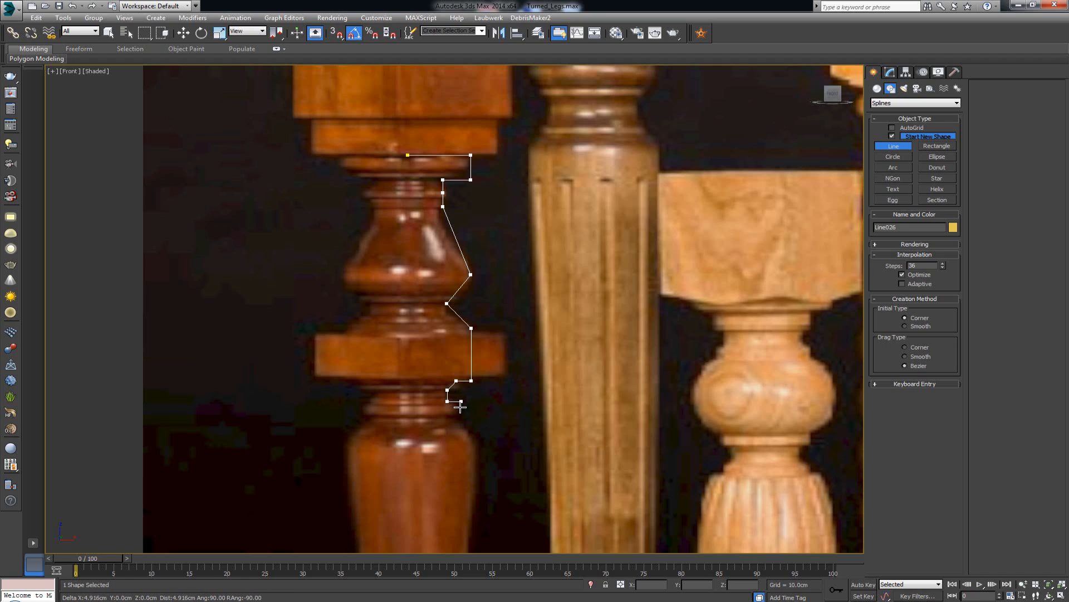
left_click(460, 426)
left_click(477, 444)
Trace the profile line down the tapered shaft and lower rings, ending it at the centre axis above the bottom square block
middle_click_drag(521, 461, 531, 151)
middle_click_drag(467, 383, 487, 179)
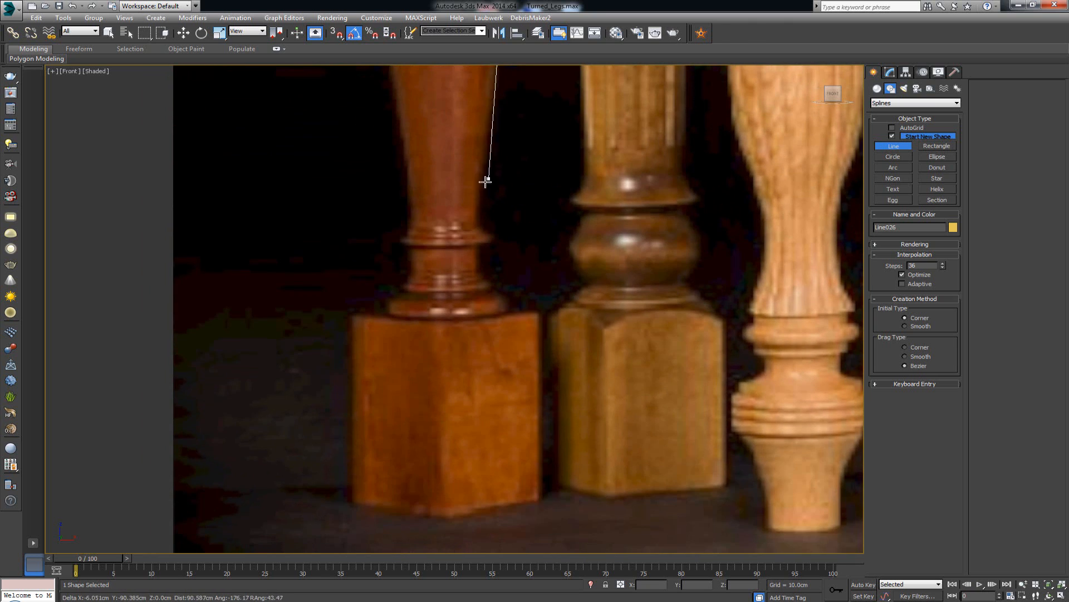
left_click(475, 223)
left_click(493, 240)
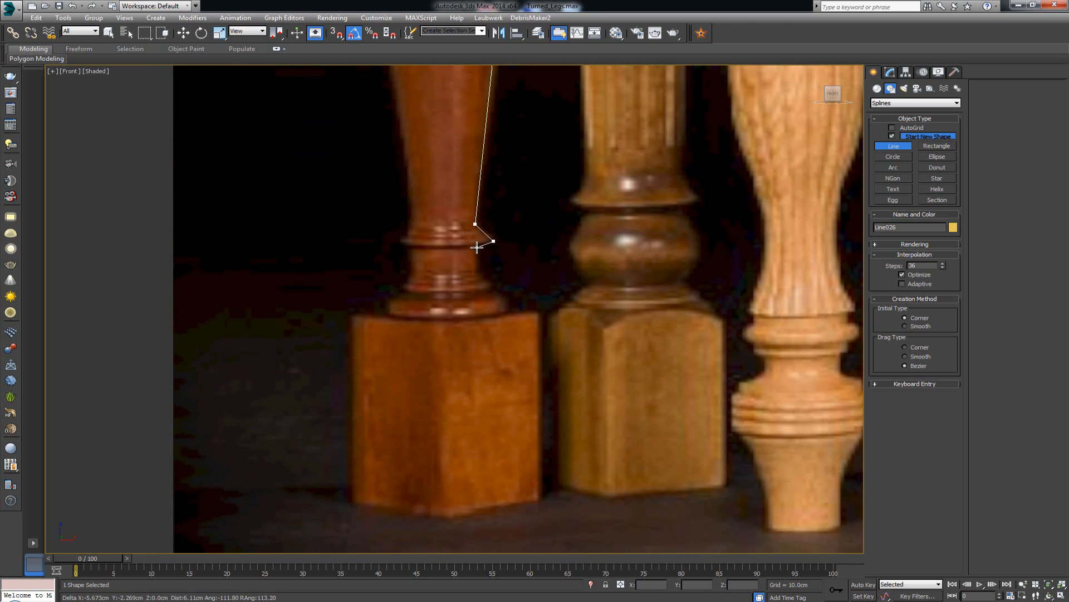
left_click(477, 247)
left_click(476, 274)
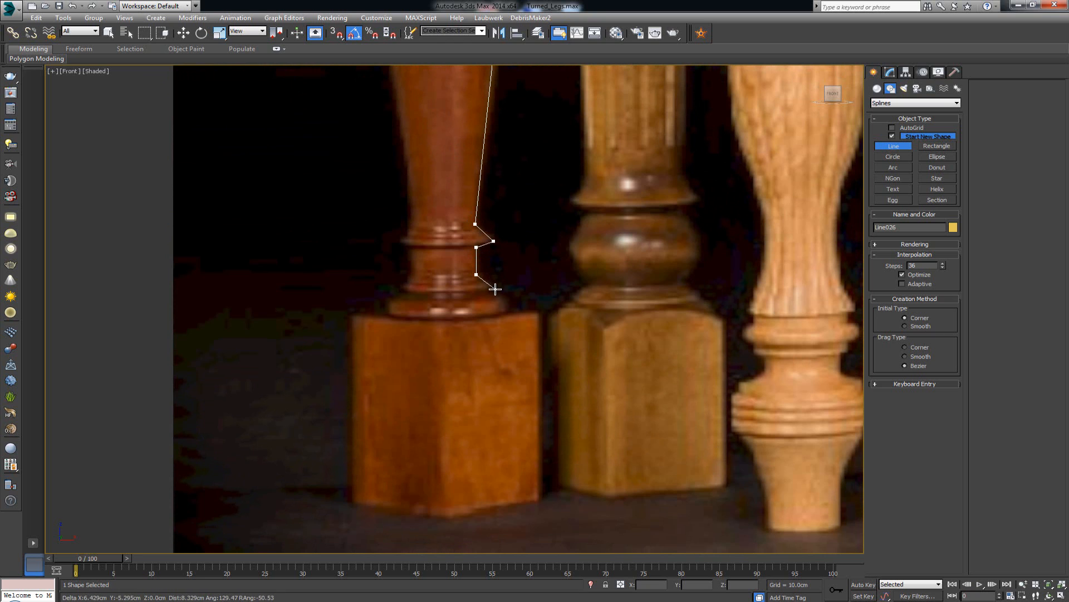
left_click(495, 289)
left_click(507, 308)
left_click(446, 308)
right_click(538, 215)
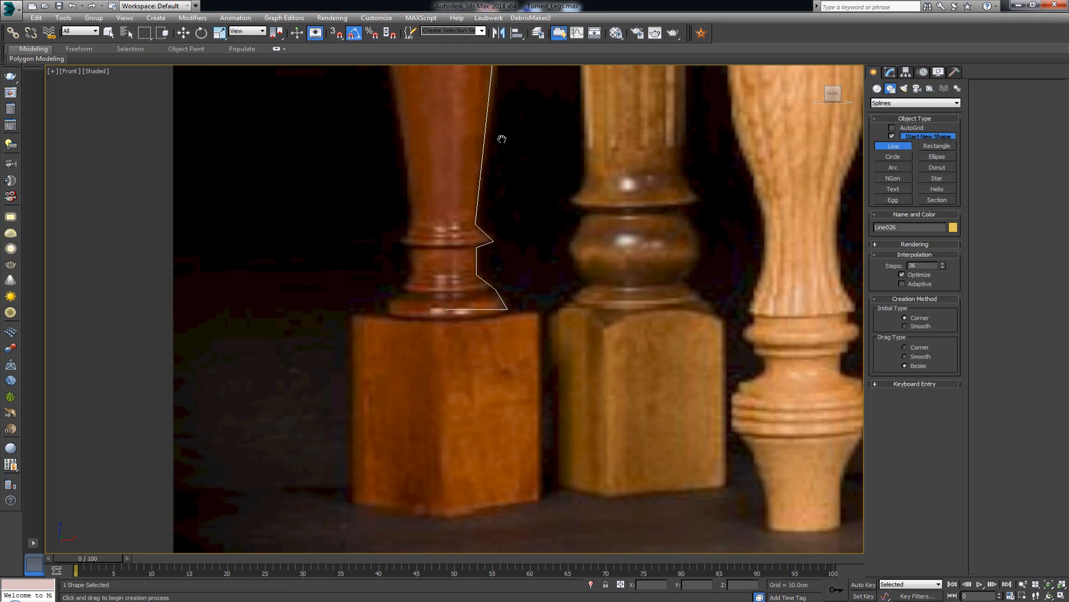
Apply a Lathe modifier to the profile line and align its axis to Min
scroll(513, 262, "down", 4)
middle_click_drag(513, 262, 508, 323)
scroll(513, 327, "up", 4)
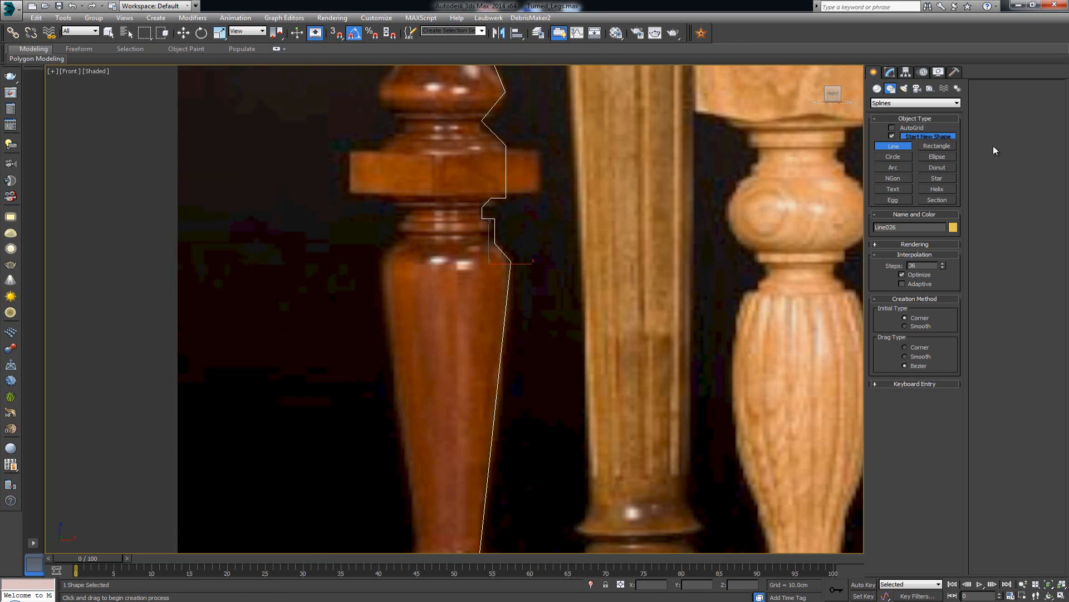
left_click(894, 73)
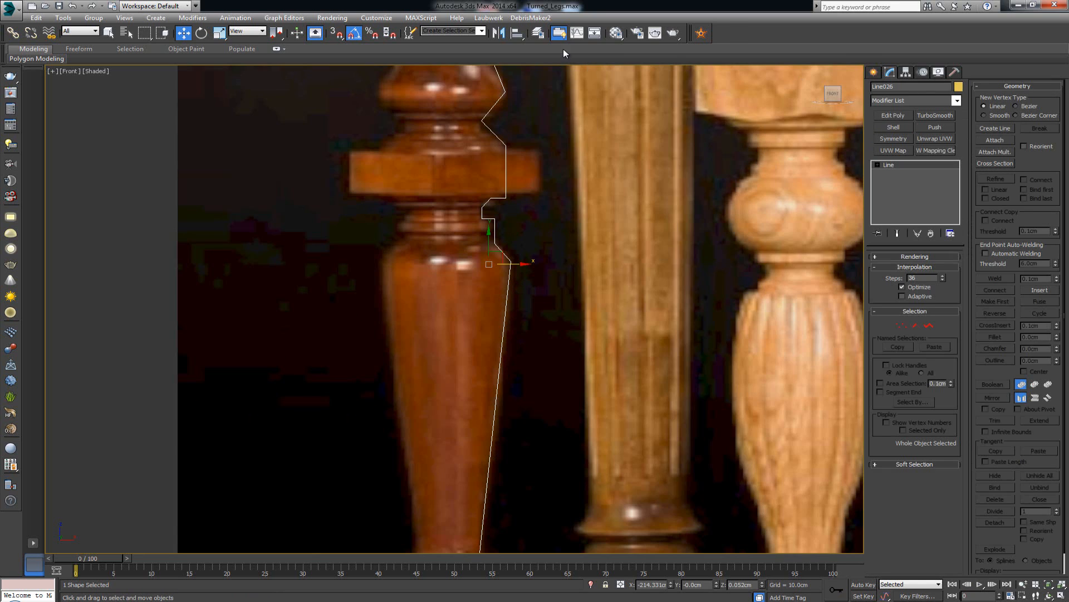
middle_click_drag(549, 131, 551, 234)
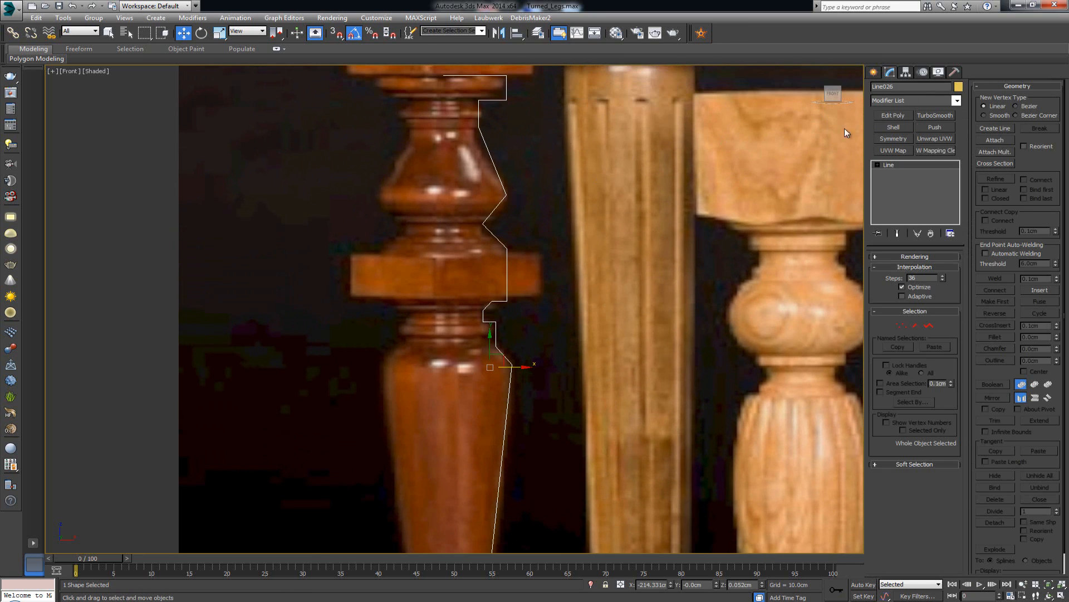
left_click(919, 102)
key("l")
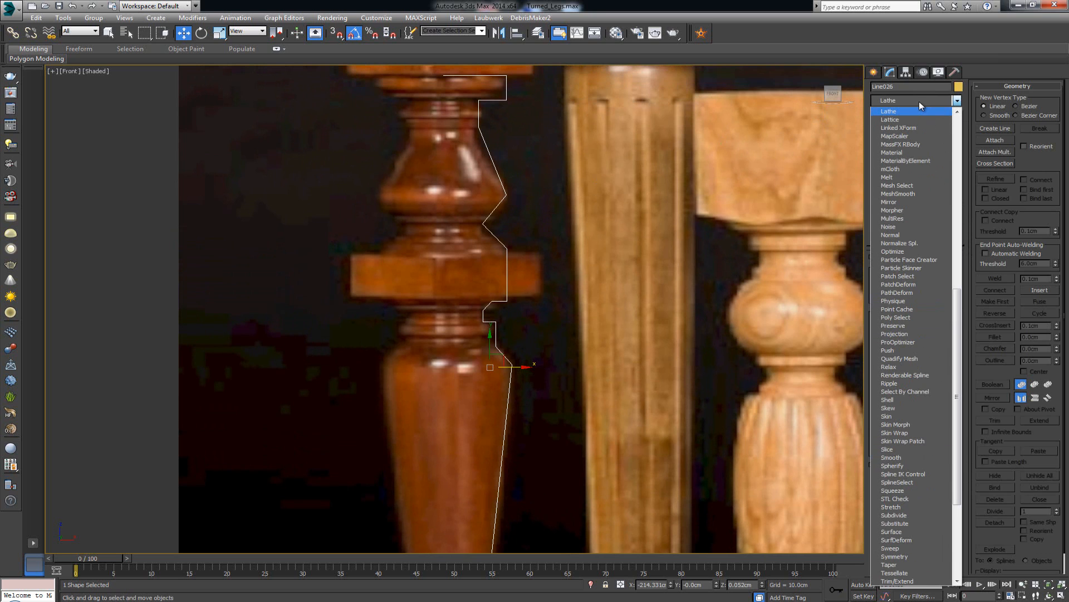
left_click(903, 112)
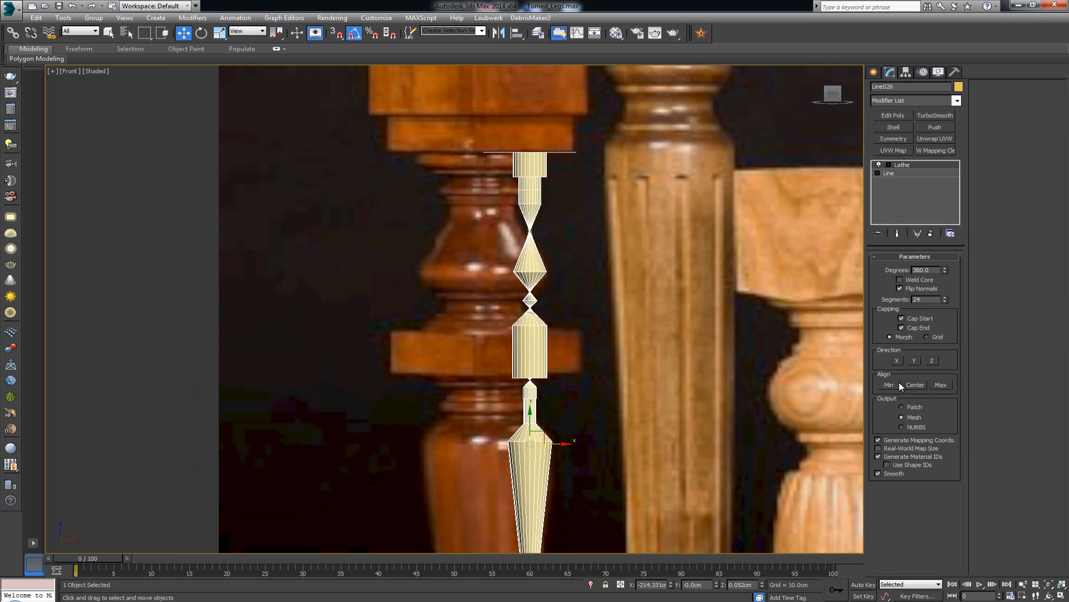
left_click(890, 384)
scroll(563, 263, "up", 3)
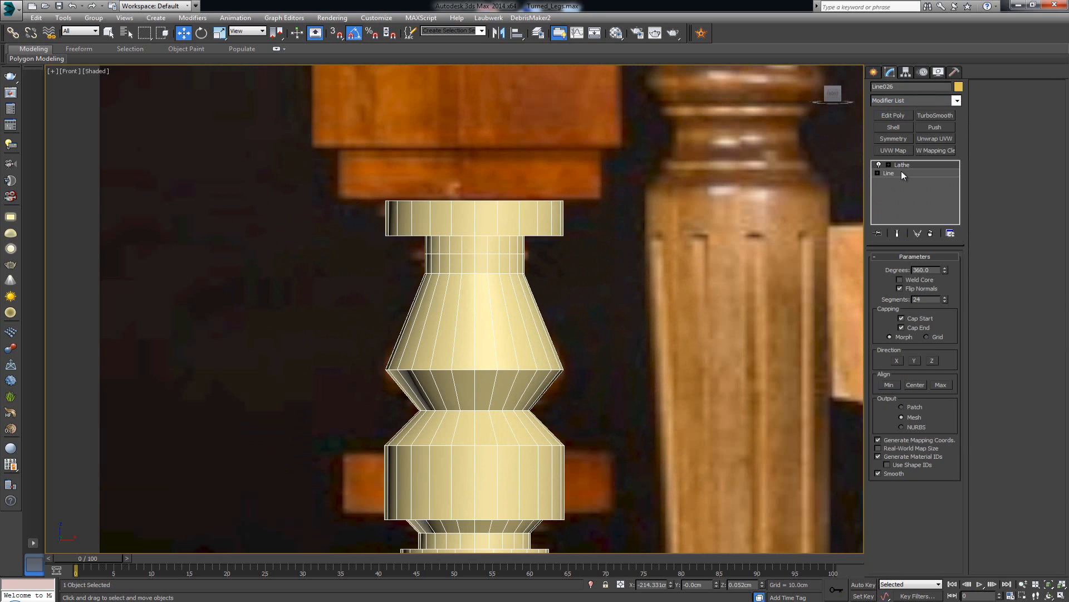
Return to the Line level below the Lathe and convert all profile vertices to Bezier Corner
left_click(894, 173)
key("1")
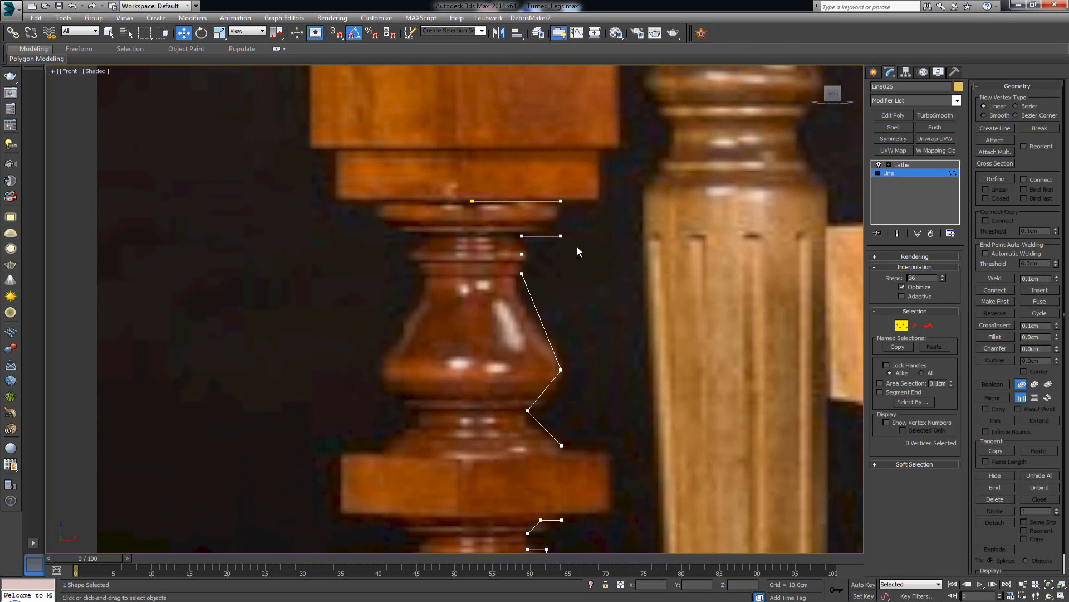
key("ctrl+a")
scroll(544, 256, "up", 4)
left_click(491, 309)
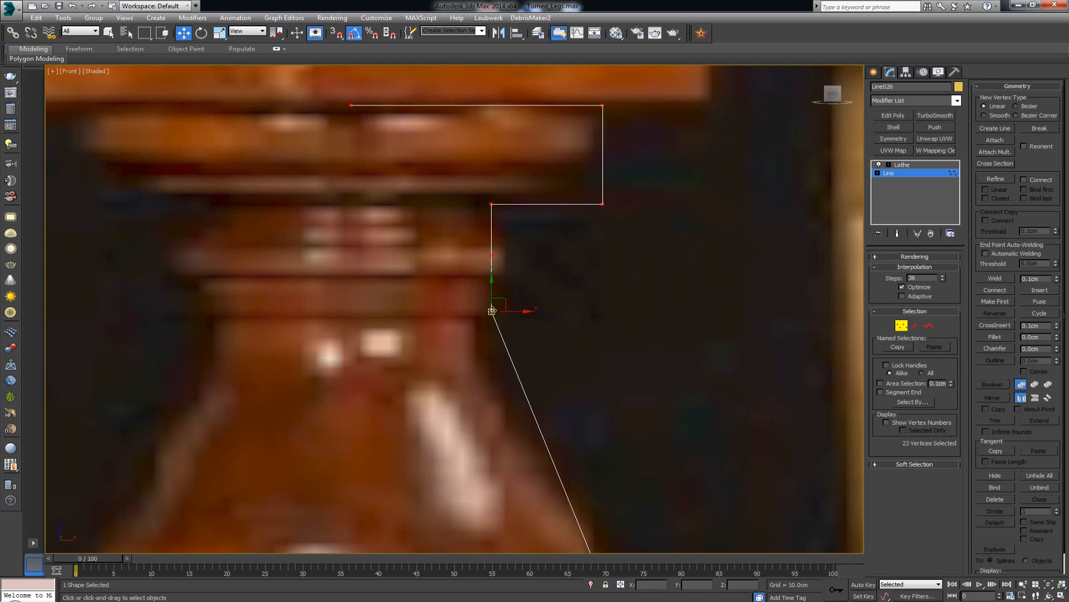
scroll(504, 247, "down", 2)
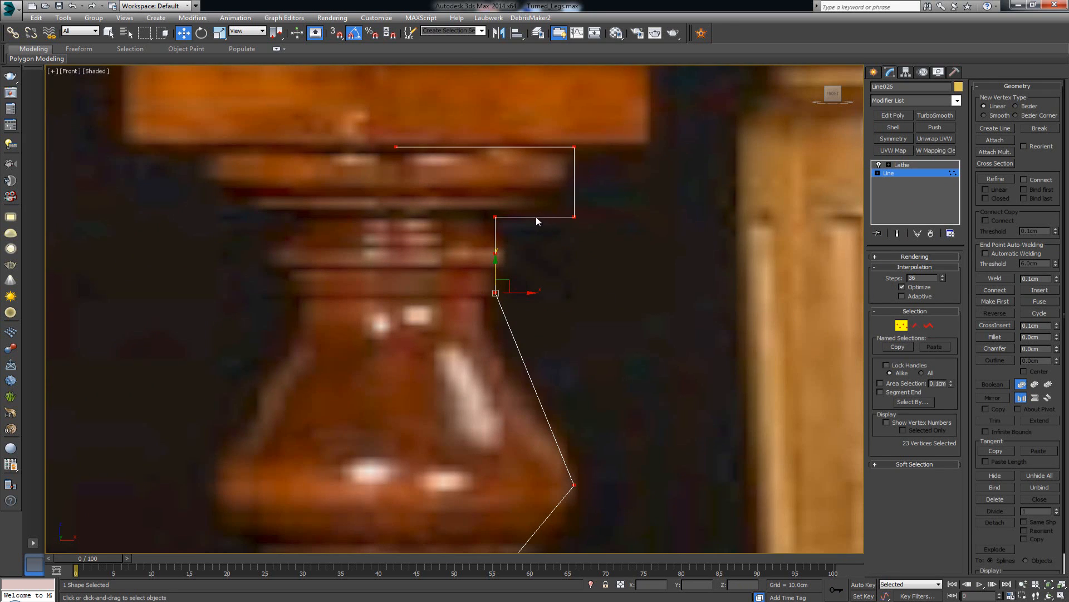
right_click(499, 275)
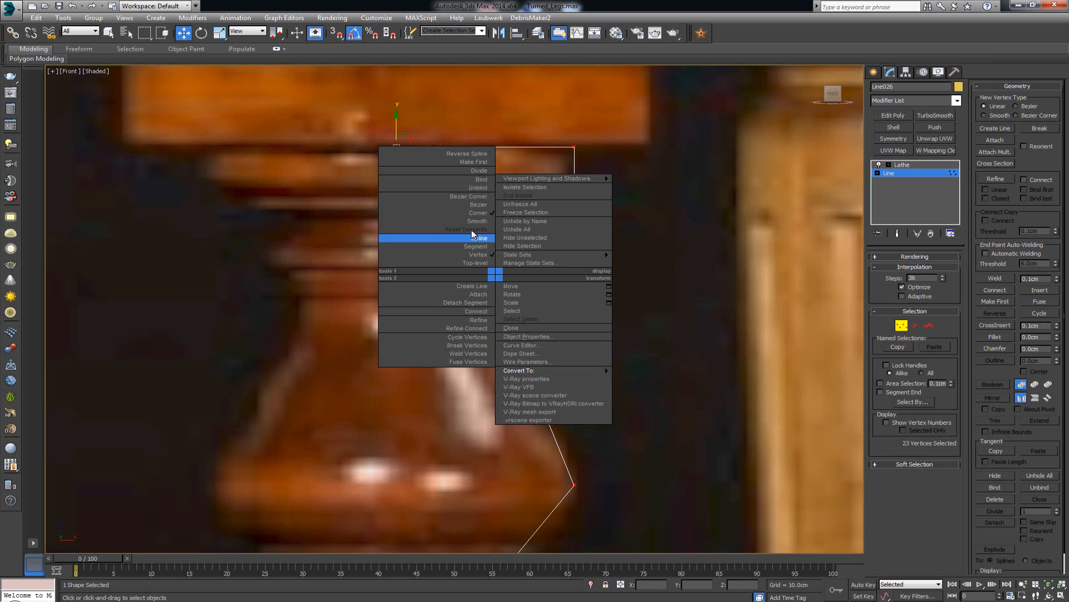
left_click(474, 205)
Adjust the Bezier handles between the neck and the widest point so the profile curves along the vase-shaped bulge
scroll(501, 167, "up", 5)
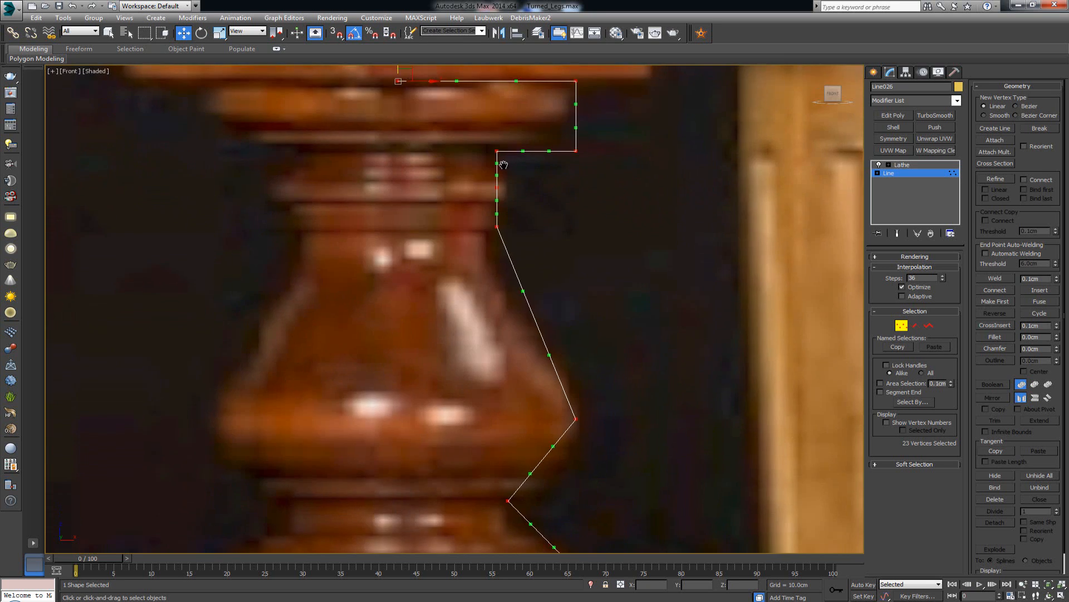
middle_click_drag(515, 260, 512, 141)
scroll(513, 140, "down", 4)
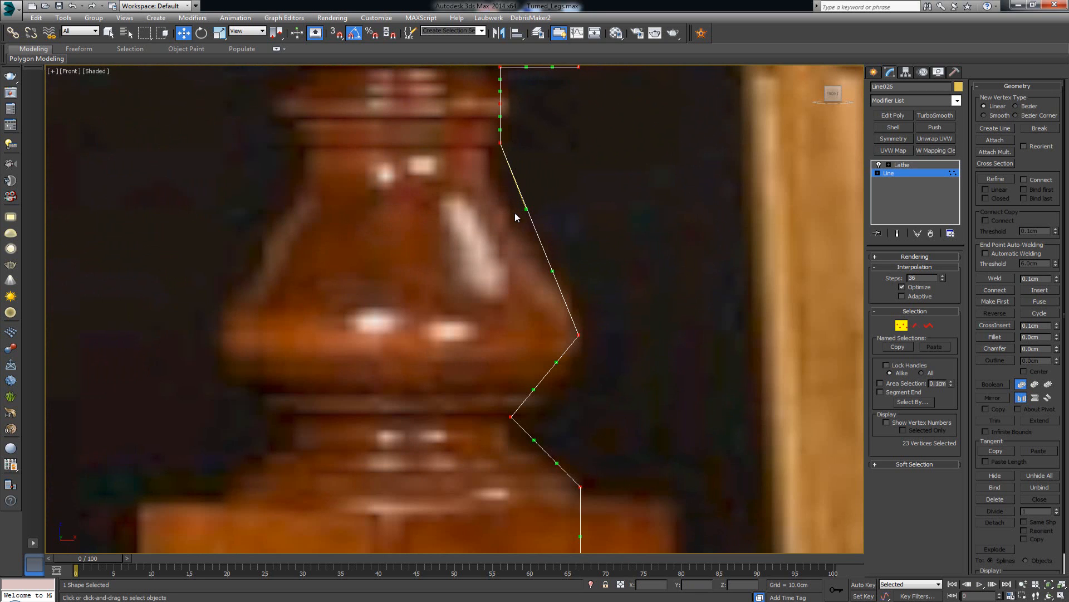
scroll(549, 234, "up", 2)
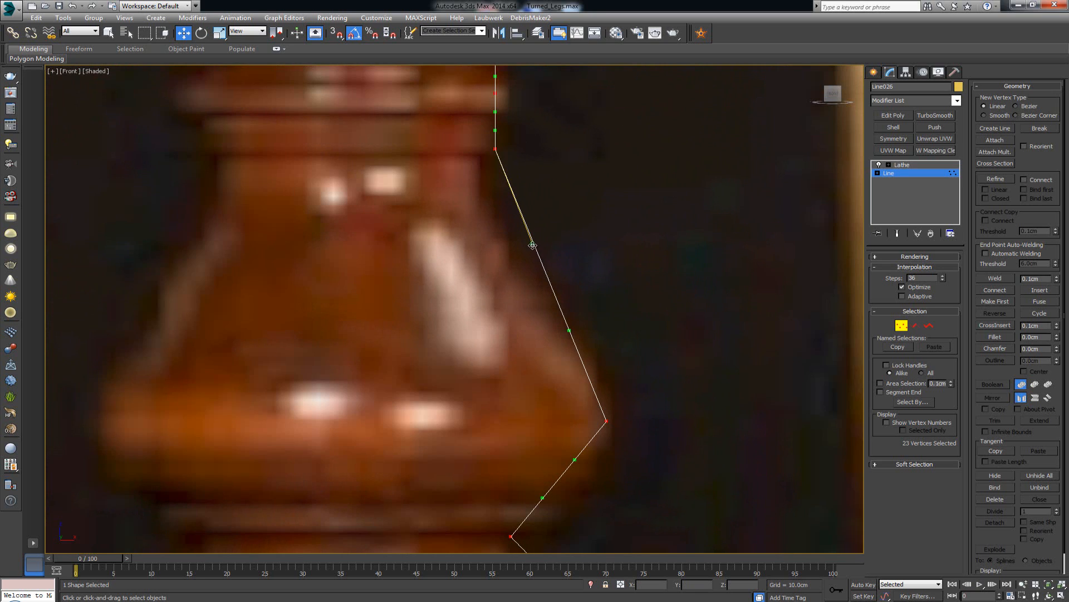
left_click_drag(533, 244, 484, 257)
middle_click_drag(484, 256, 477, 187)
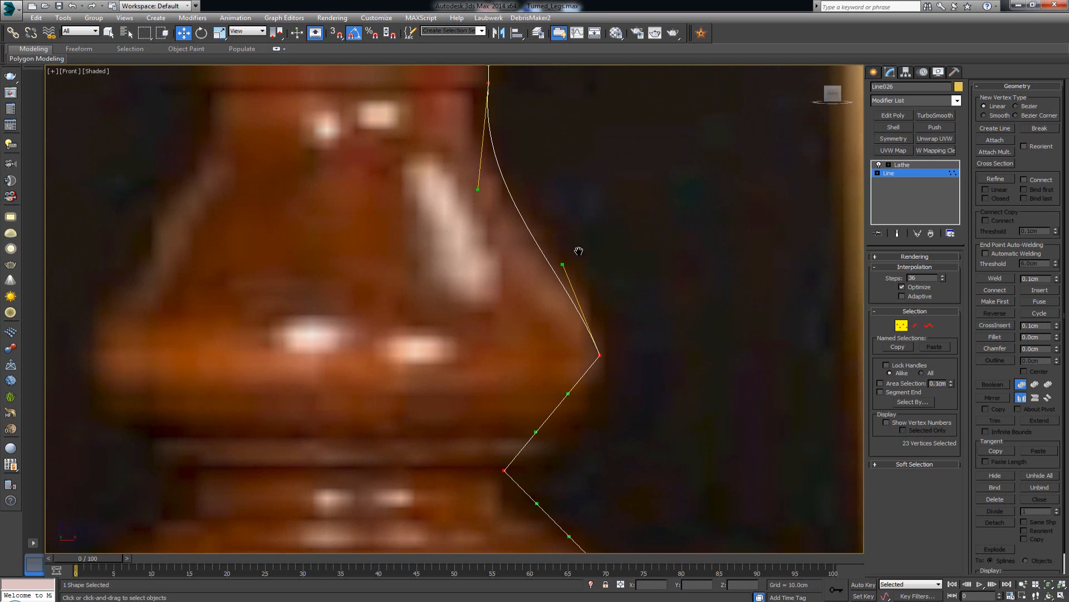
left_click_drag(562, 263, 603, 250)
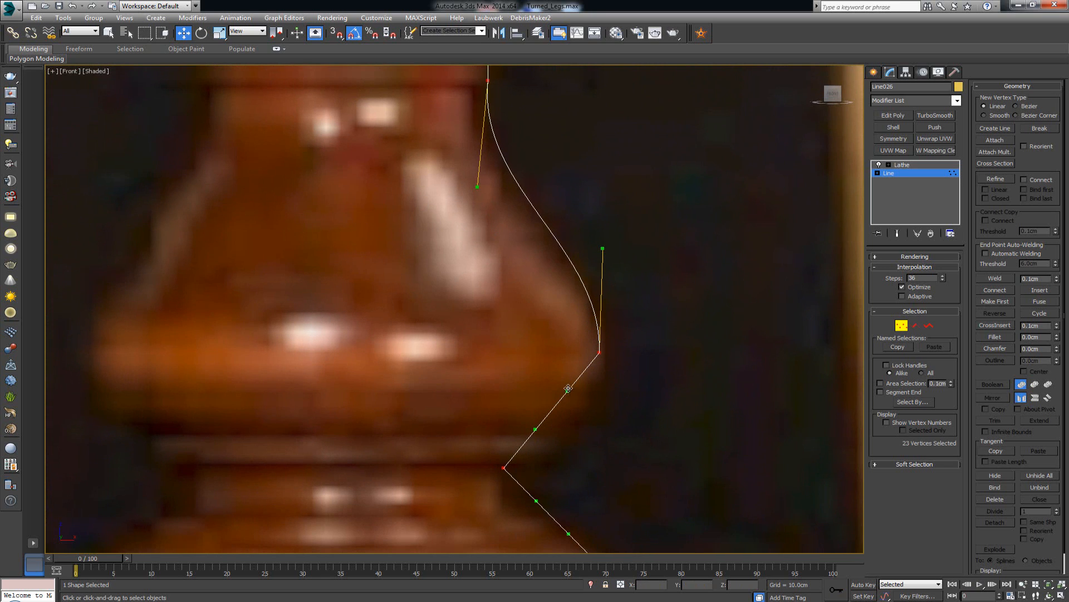
left_click_drag(567, 391, 600, 429)
Adjust the Bezier handles around the waist below the bulge to curve the profile down to the middle square block
middle_click_drag(600, 429, 568, 256)
left_click_drag(508, 333, 466, 363)
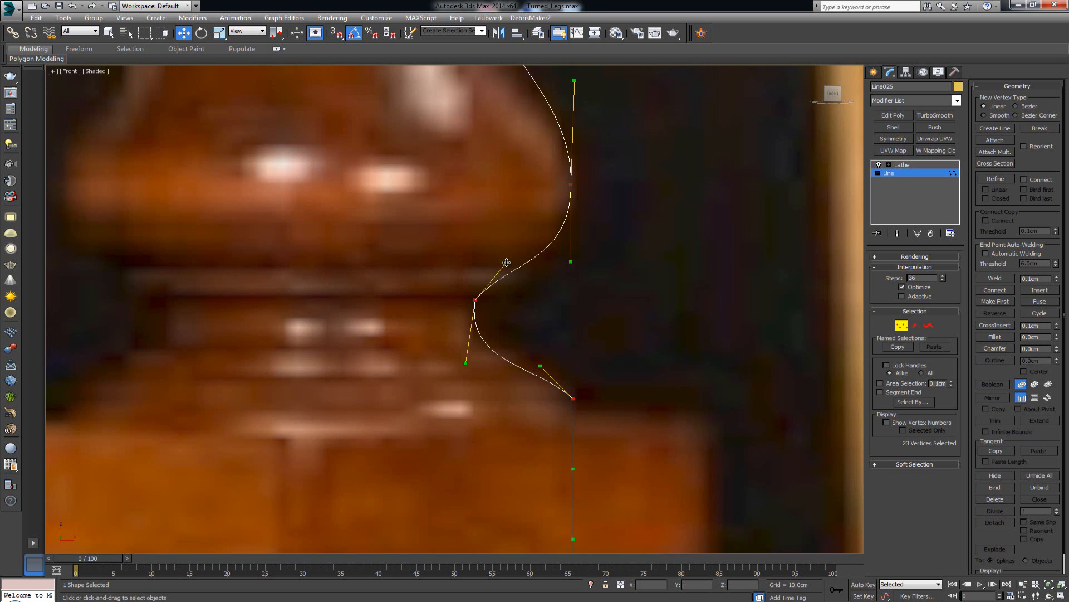
left_click_drag(506, 263, 534, 280)
middle_click_drag(534, 281, 530, 183)
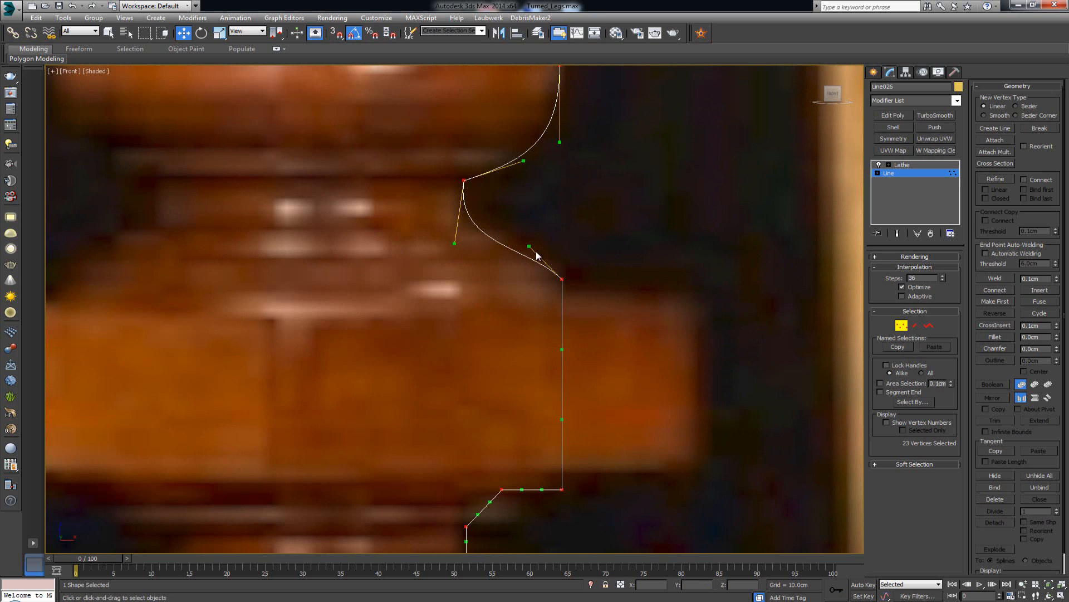
left_click_drag(529, 246, 533, 243)
middle_click_drag(541, 443, 557, 245)
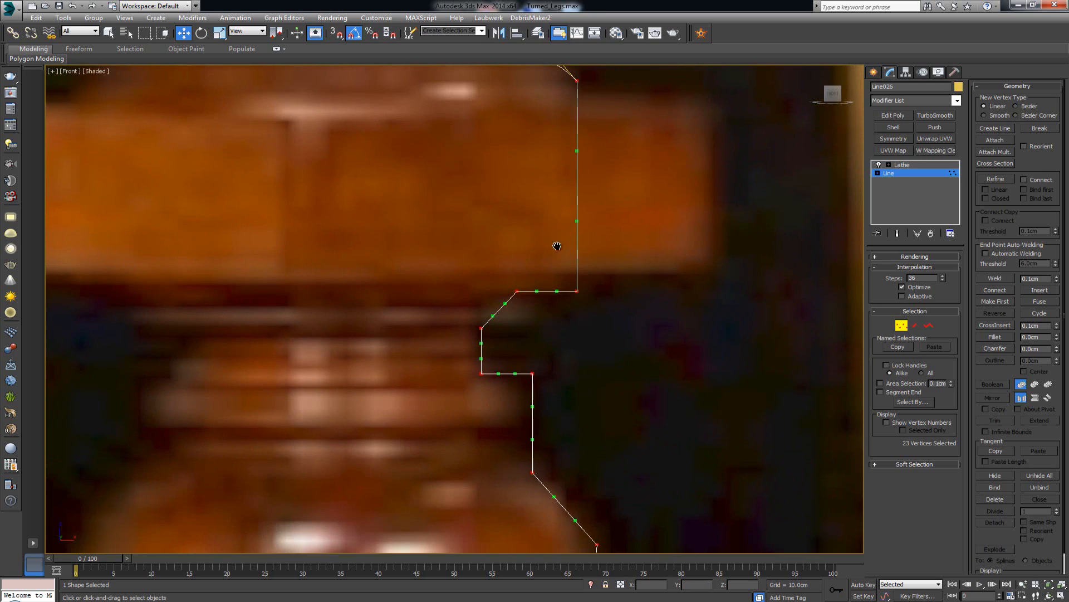
Adjust the Bezier handles just below the middle square block to round the corner of the recess
middle_click_drag(525, 286, 515, 183)
scroll(515, 183, "up", 2)
left_click_drag(489, 211, 456, 216)
middle_click_drag(456, 216, 558, 240)
scroll(523, 200, "down", 2)
scroll(557, 241, "up", 2)
Adjust the Bezier handles at the top of the long taper to round the profile's shoulder below the collar
left_click(519, 225)
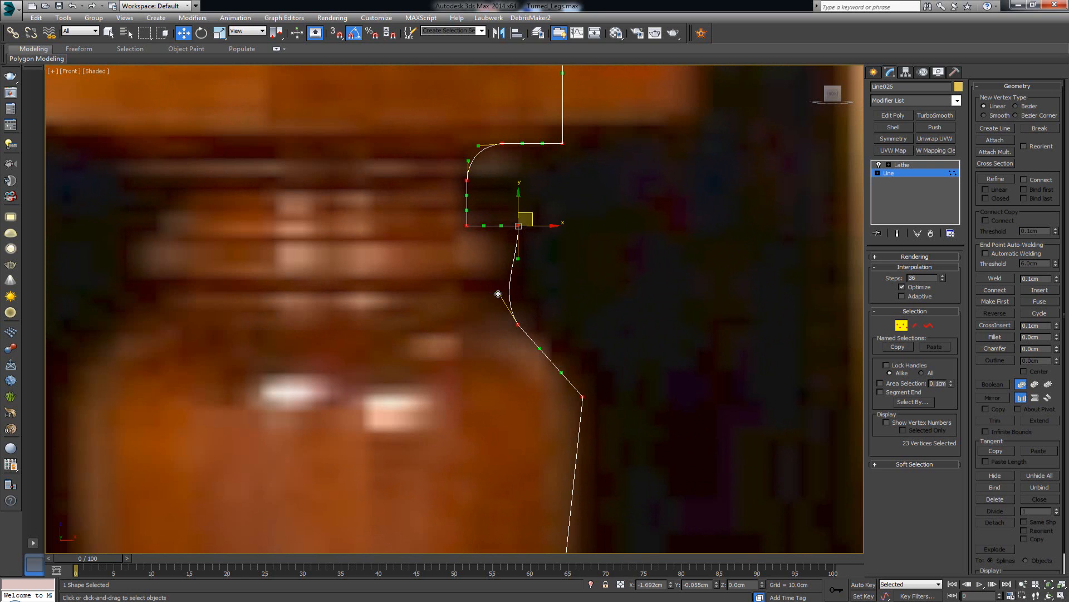
middle_click_drag(538, 333, 522, 212)
scroll(459, 177, "down", 2)
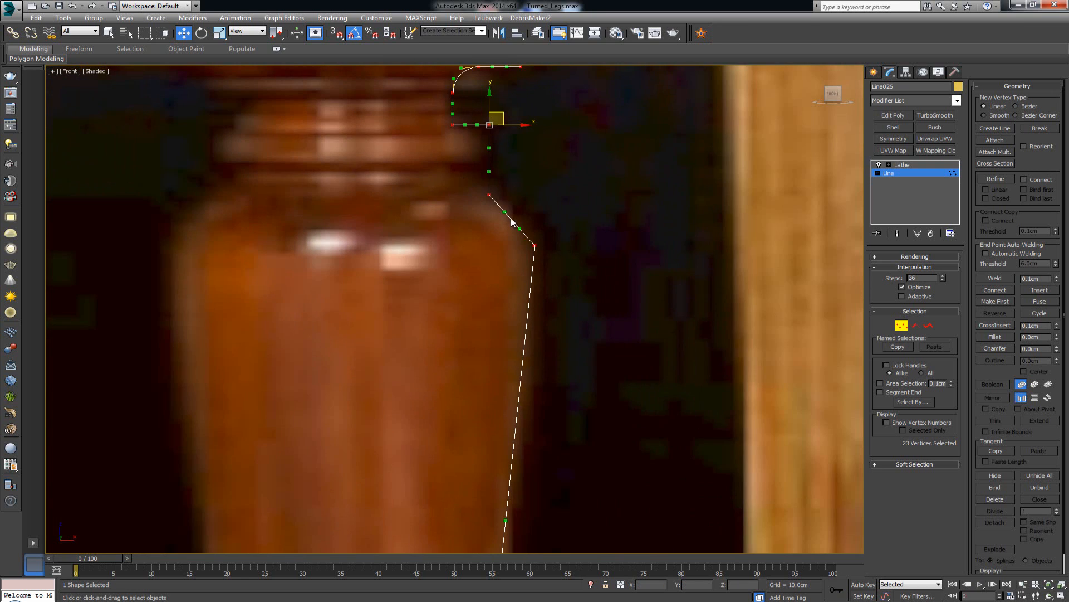
left_click_drag(504, 211, 528, 204)
left_click(530, 227)
left_click(534, 245)
left_click_drag(523, 229, 540, 224)
scroll(561, 278, "down", 2)
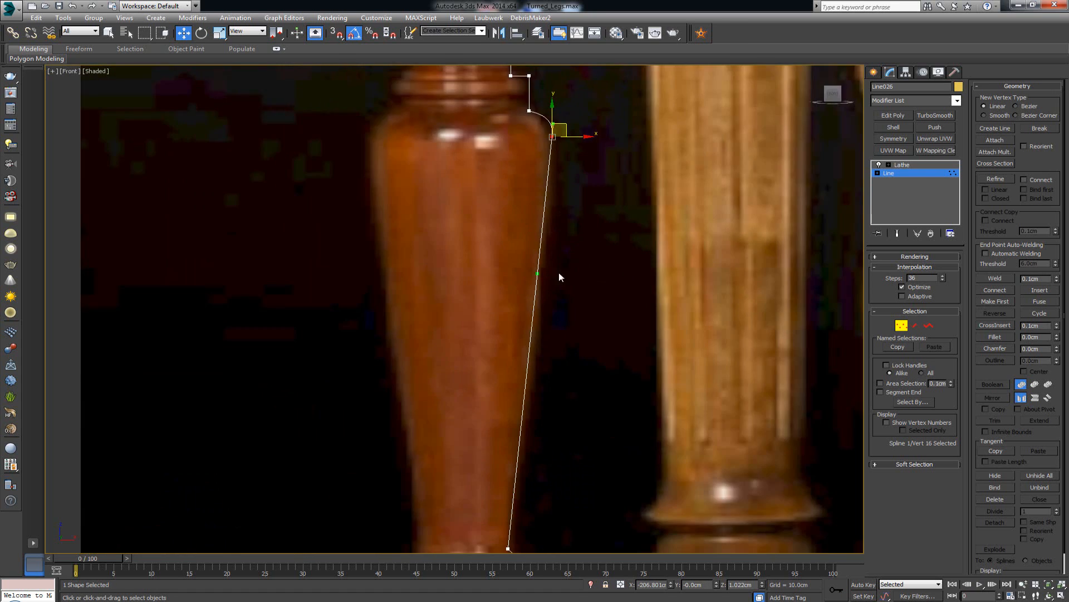
Reshape the Bezier handles at the tip of the ring below the long taper to round it into a bead
middle_click_drag(561, 278, 561, 131)
scroll(546, 237, "up", 1)
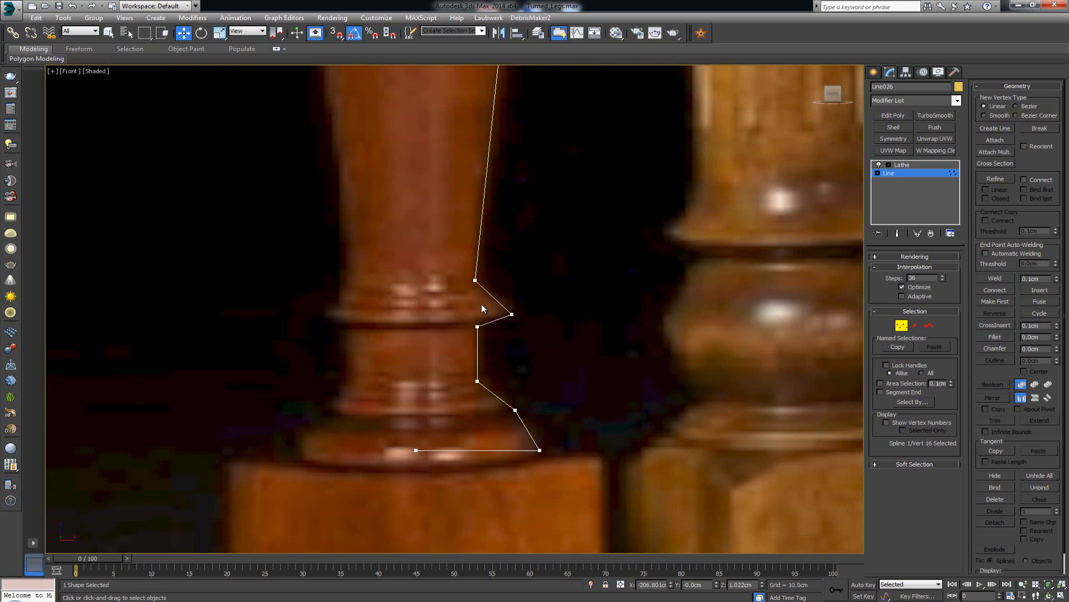
scroll(480, 309, "up", 2)
left_click(525, 317)
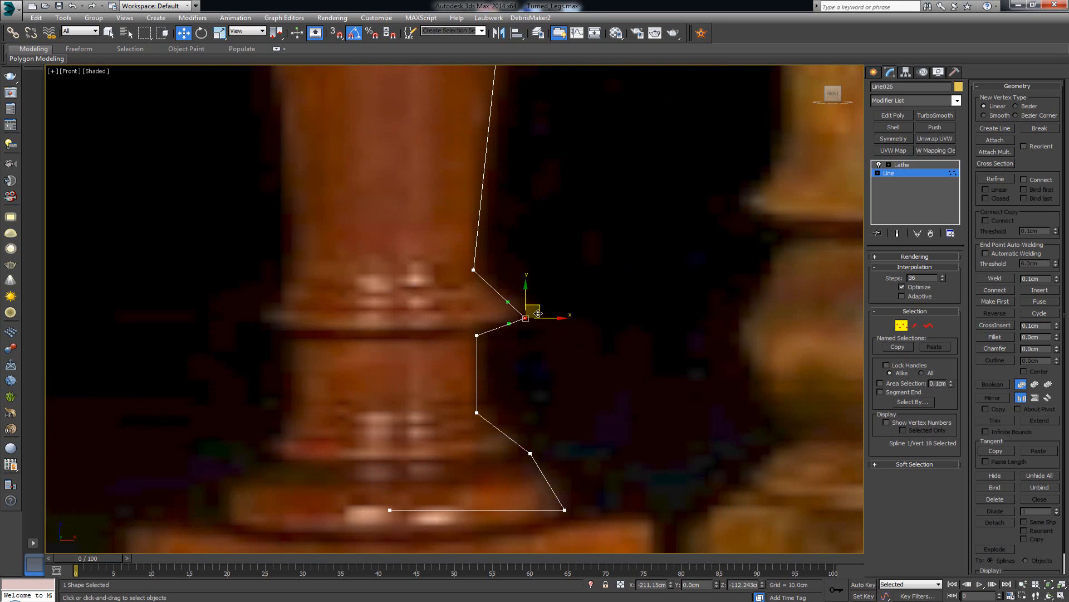
left_click_drag(526, 317, 518, 281)
scroll(520, 268, "down", 2)
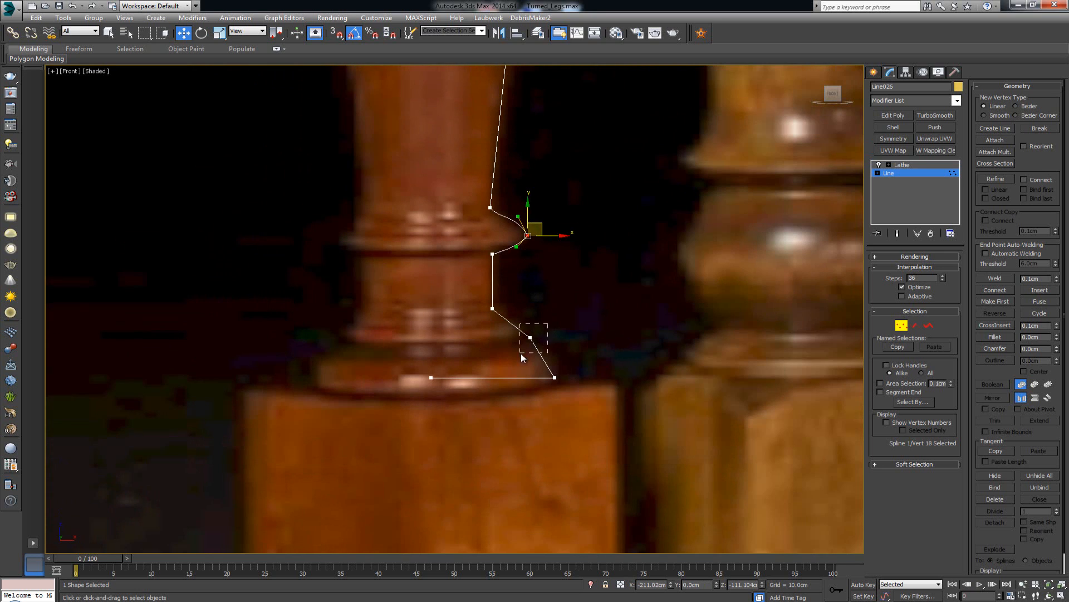
Curve the profile with the Bezier handles at the flared section just above the bottom edge
left_click(530, 337)
right_click(531, 332)
left_click(503, 277)
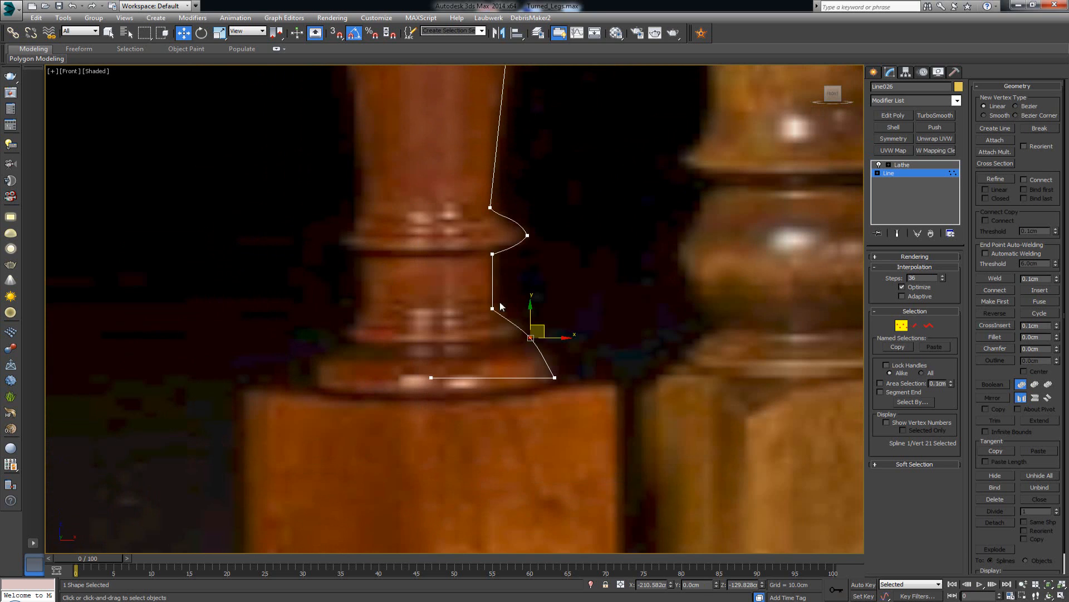
middle_click_drag(454, 271, 490, 289)
scroll(490, 290, "down", 2)
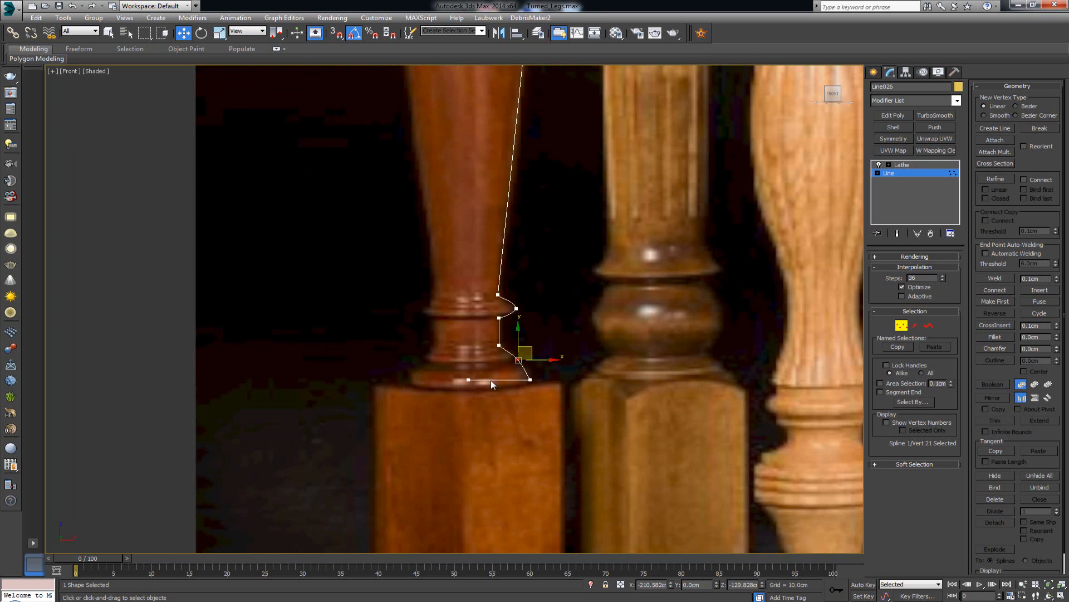
Leave vertex editing, return to the Lathe level and show the turned leg in the Perspective view
middle_click_drag(506, 195, 521, 365)
scroll(520, 364, "up", 1)
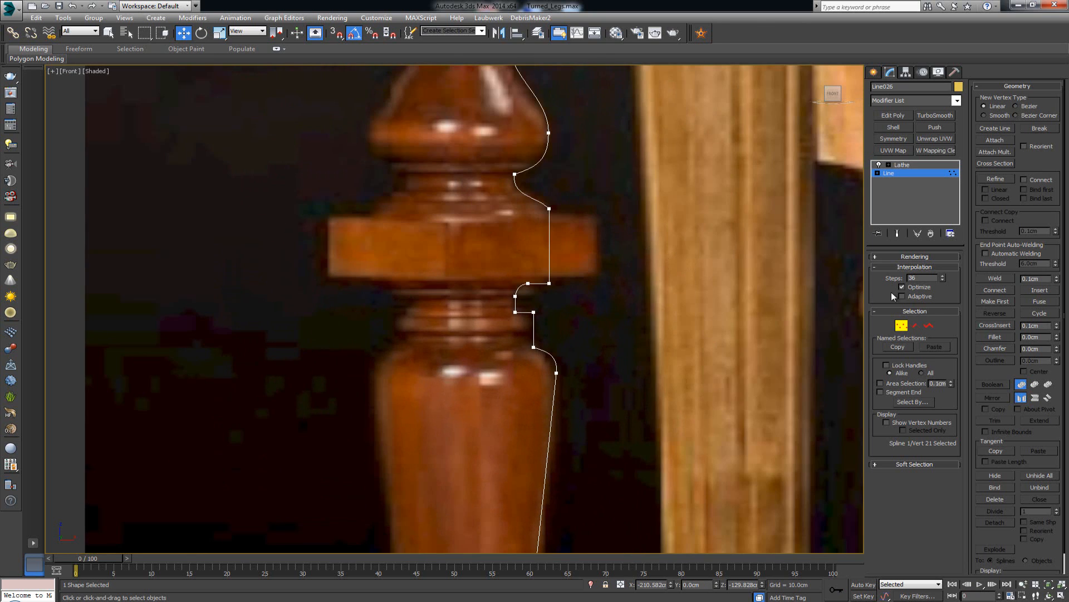
left_click(903, 328)
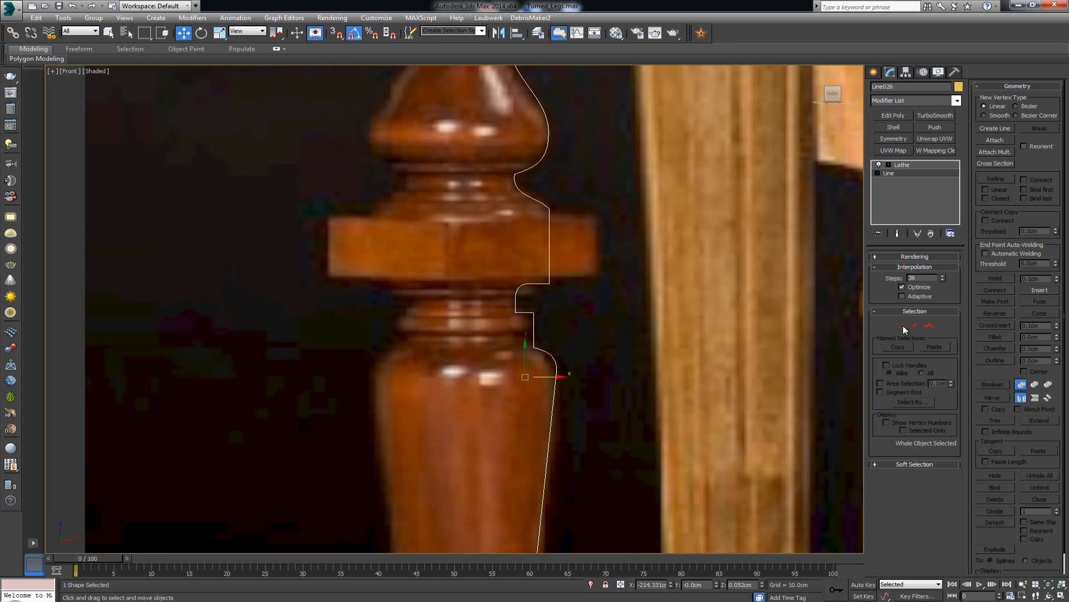
left_click(906, 165)
scroll(633, 206, "down", 4)
key("alt+w")
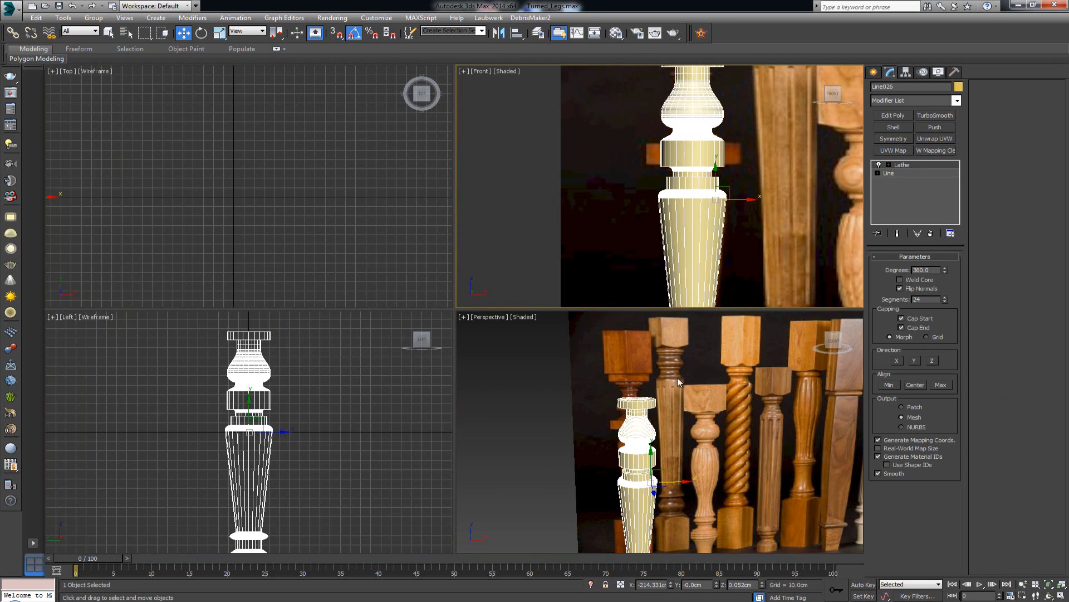
right_click(677, 376)
key("alt+w")
middle_click_drag(614, 372, 514, 366, "alt")
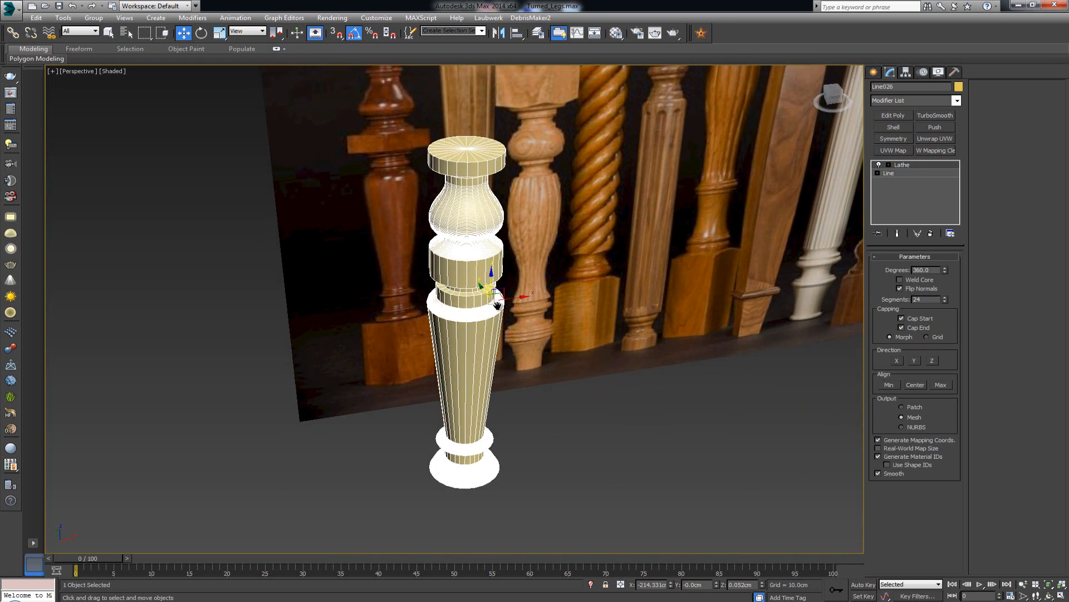
Set the Lathe modifier's segments to 12
scroll(514, 366, "up", 5)
scroll(514, 367, "up", 2)
scroll(513, 367, "down", 5)
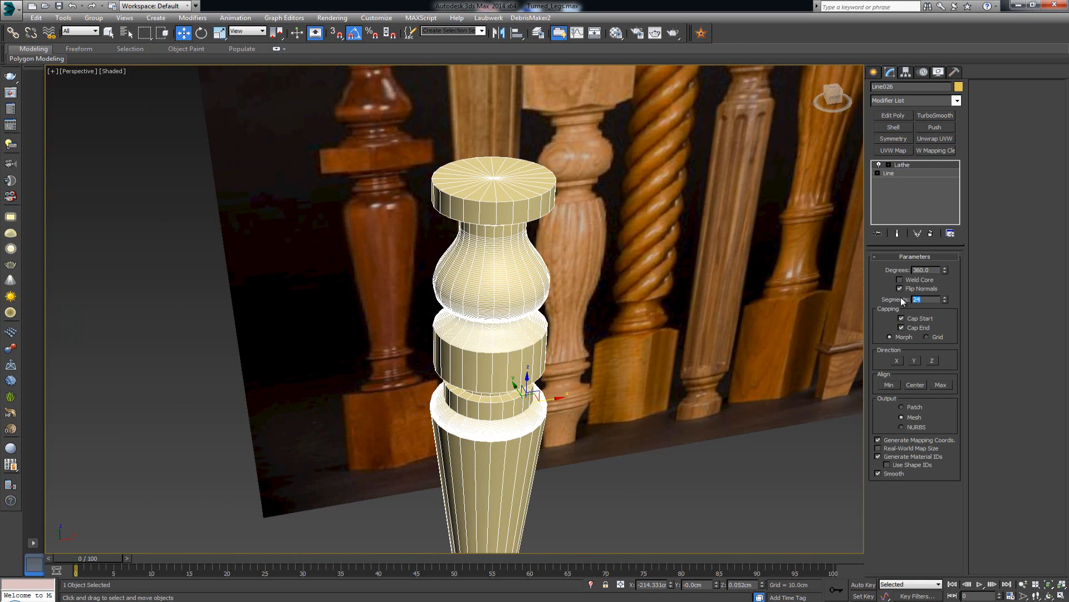
key("Return")
middle_click_drag(634, 196, 618, 164, "alt")
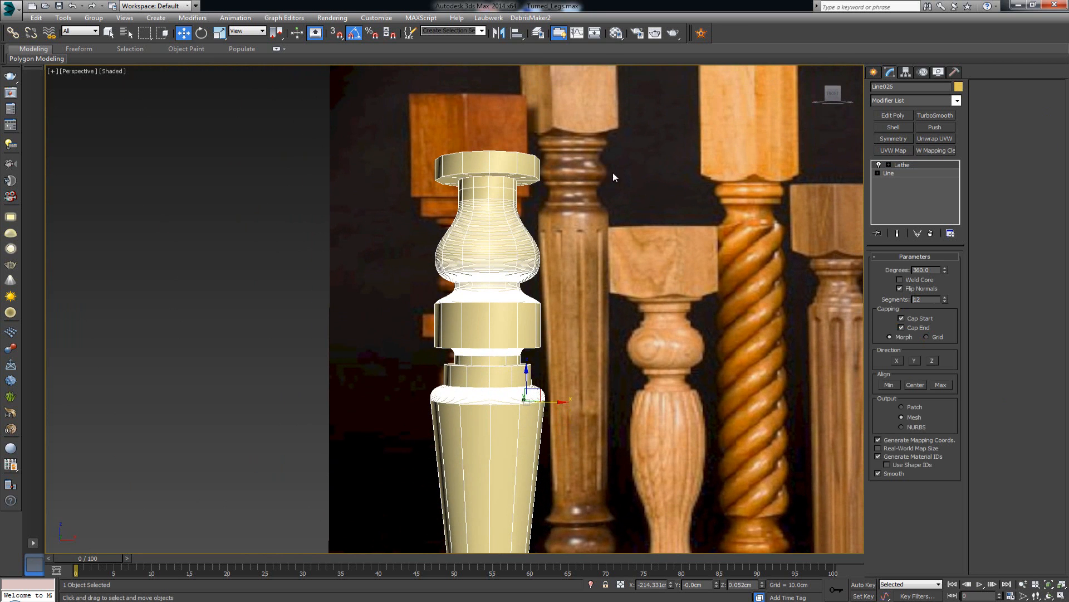
Draw a box about 64 cm wide and 15 cm long over the reference's middle square block in the Front view
key("alt+w")
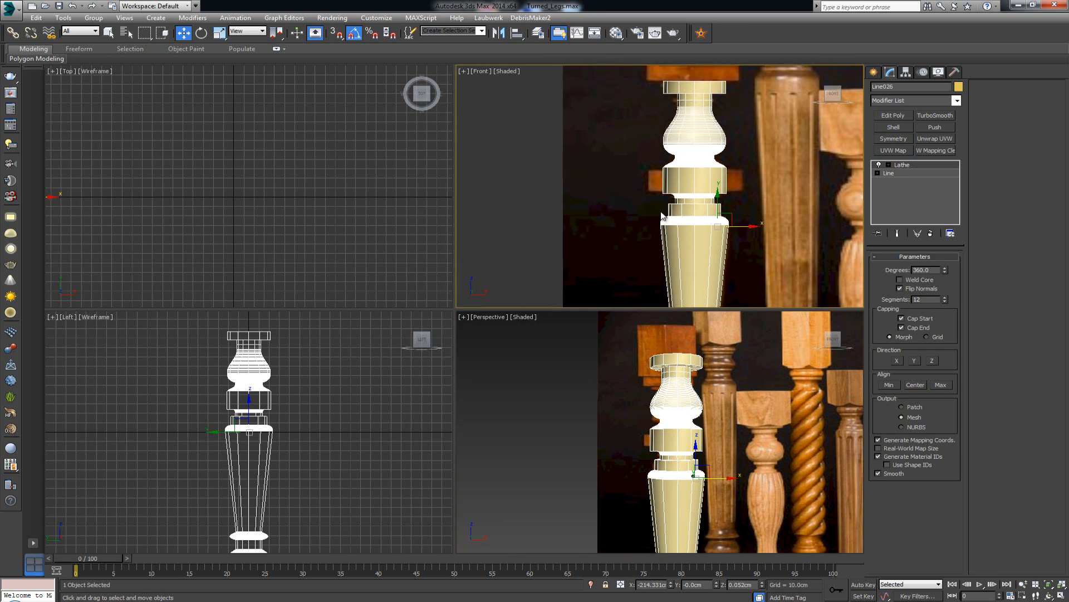
key("alt+w")
scroll(660, 184, "up", 2)
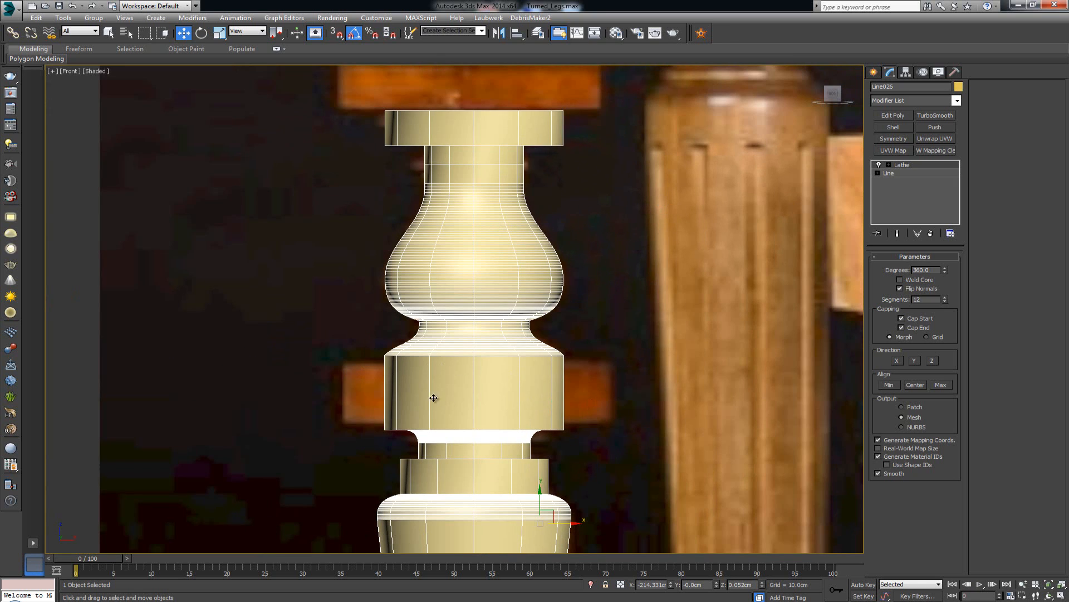
right_click(620, 332)
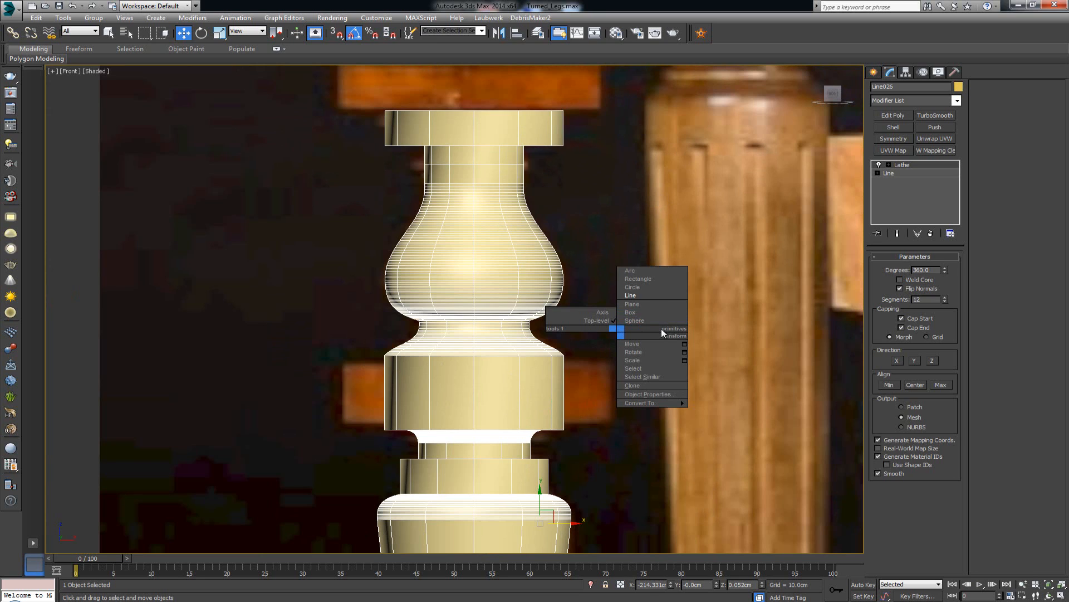
left_click(638, 312)
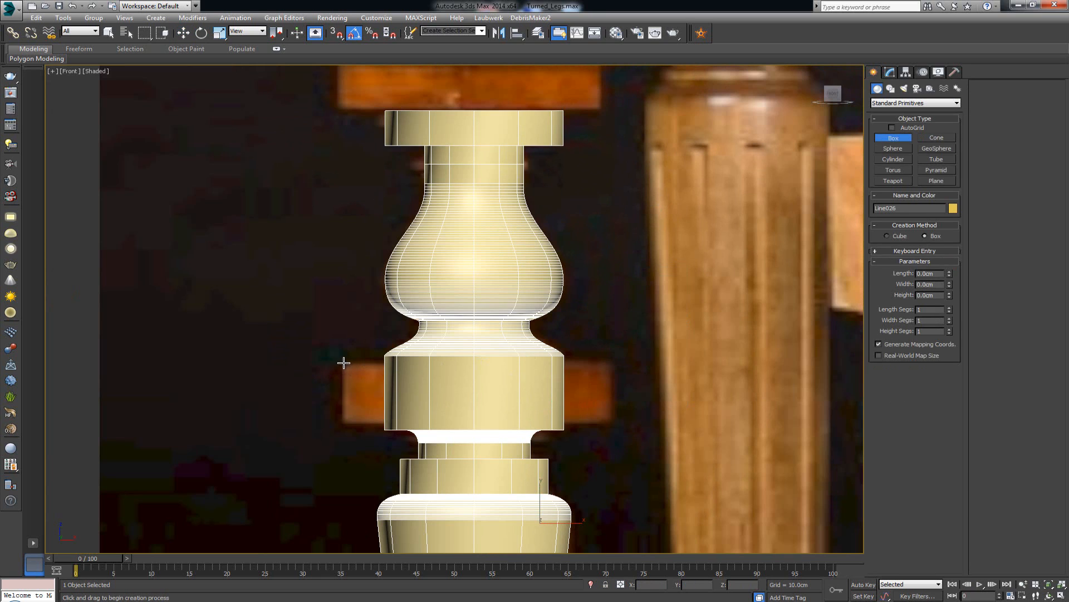
left_click_drag(344, 362, 610, 421)
left_click(608, 383)
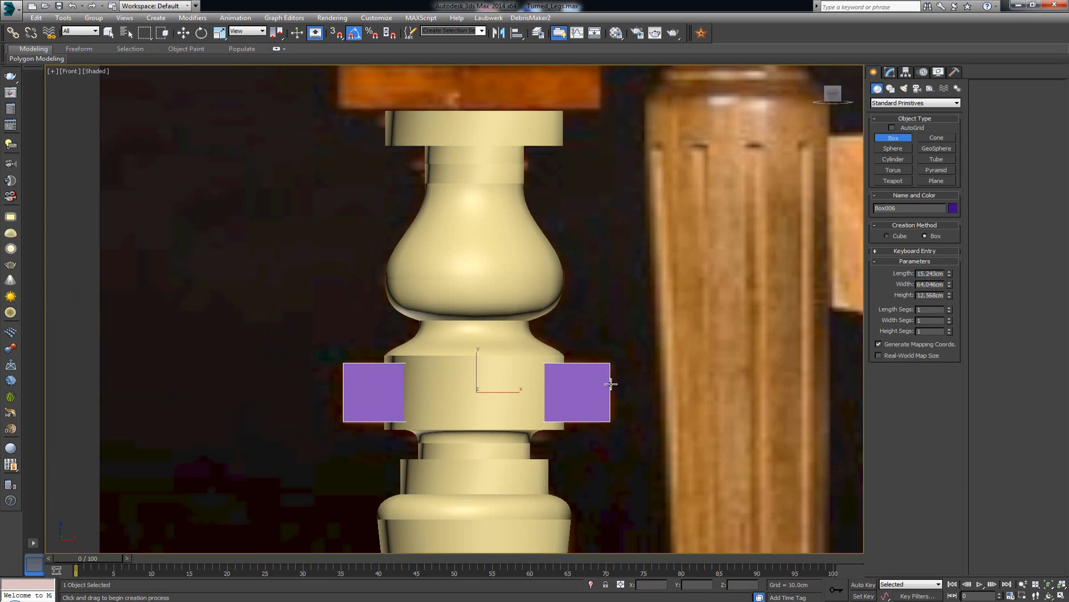
Set the box's width to 60 cm
double_click(919, 284)
type("60")
key("Return")
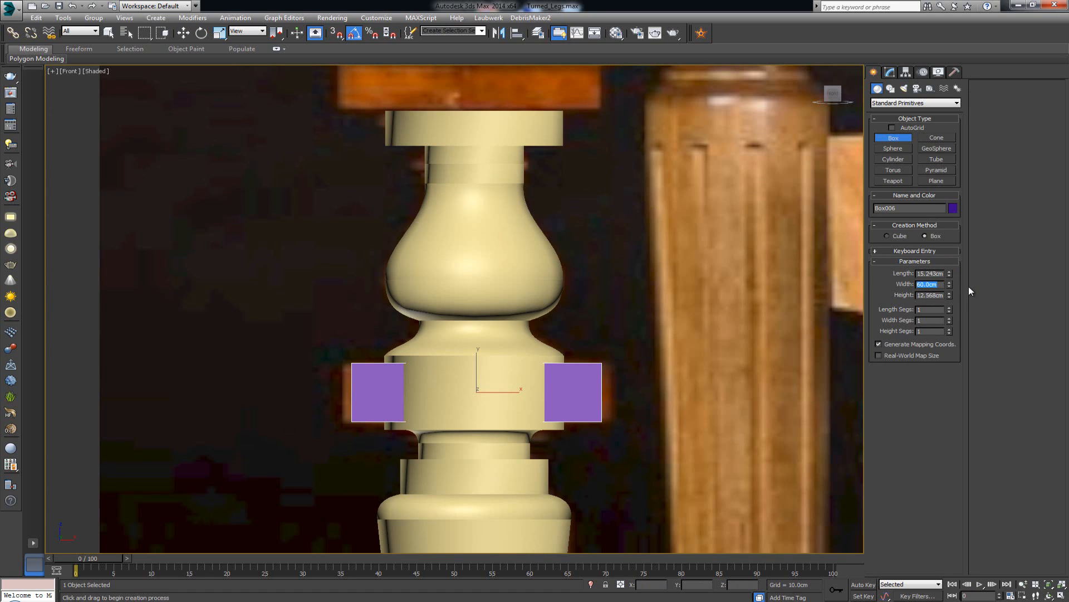
Set the box's length and height to 60 cm in the Perspective view
key("alt+w")
scroll(618, 434, "up", 4)
key("alt+w")
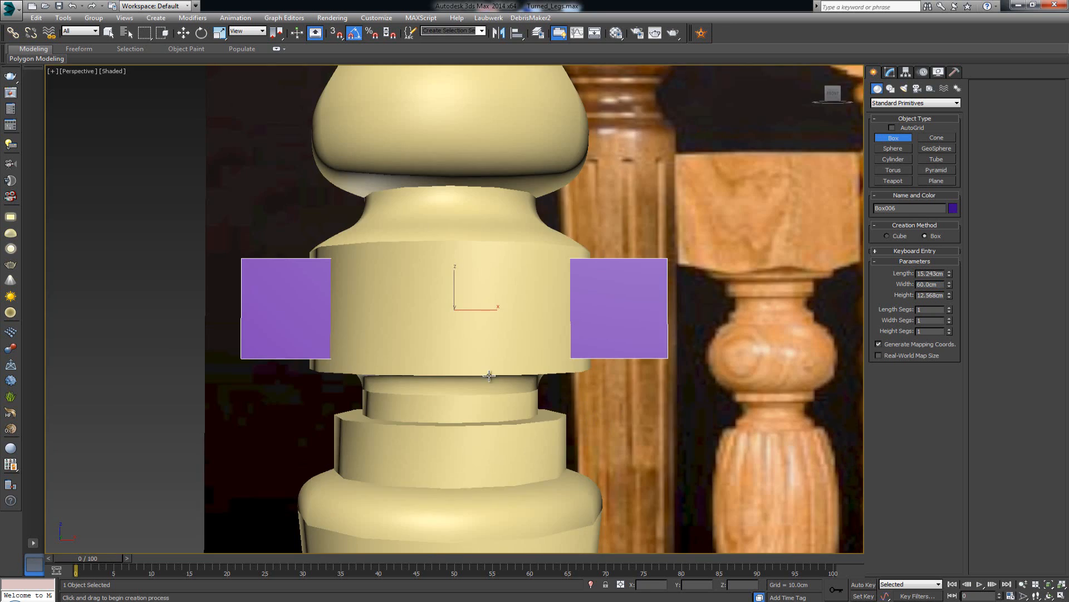
middle_click_drag(618, 434, 705, 310, "alt")
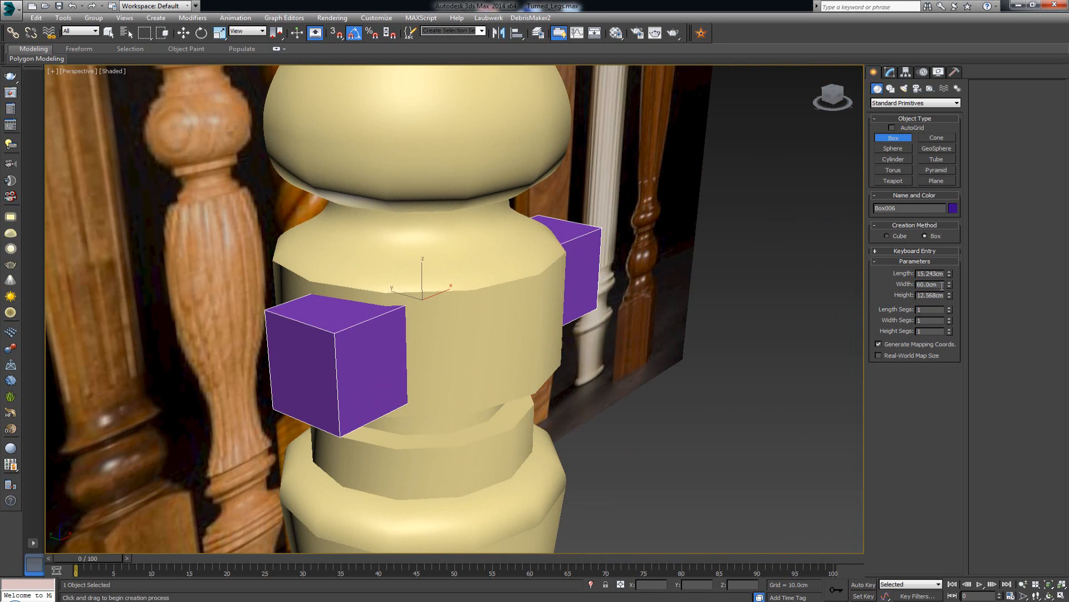
double_click(921, 273)
type("60")
key("Return")
key("Tab")
key("Tab")
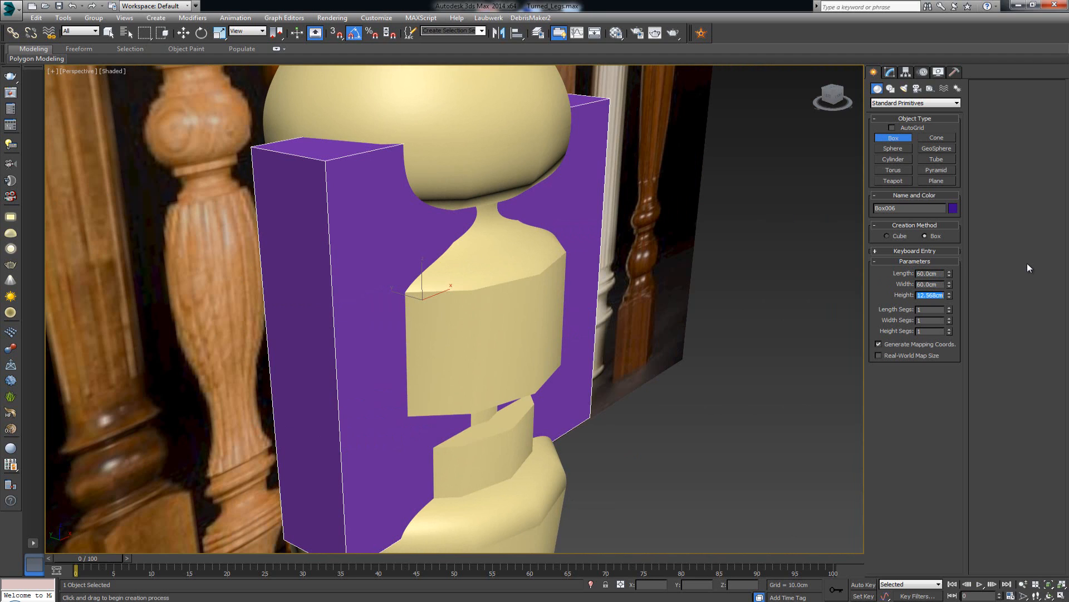
type("60")
key("Return")
Reduce the box's length to 20 cm
left_click(940, 273)
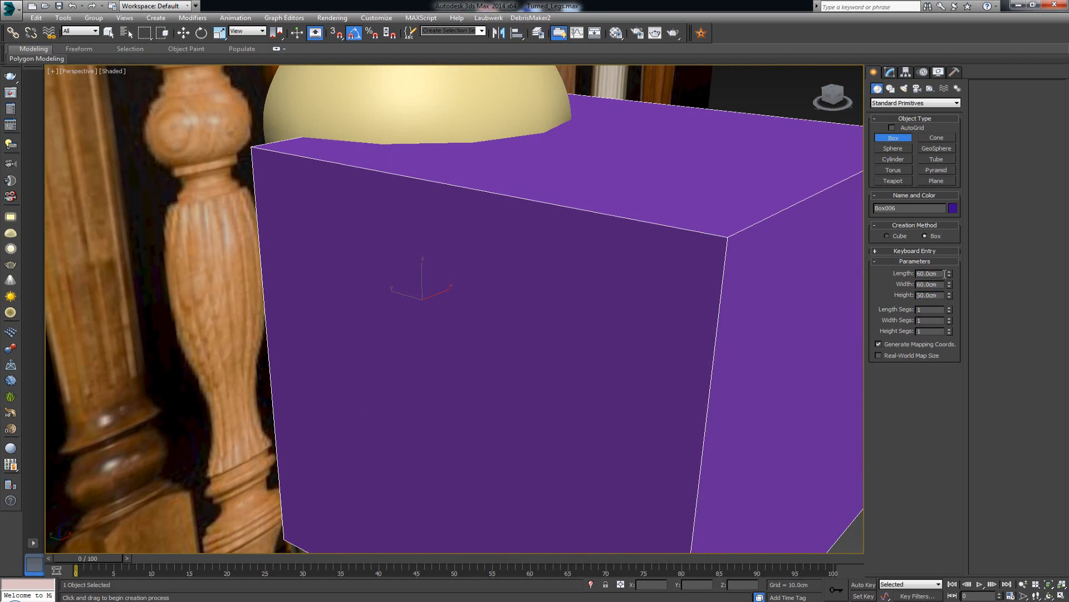
type("50")
key("Return")
type("20")
key("Return")
Align the box to the lathed leg, center to center, on the X and Y positions only
scroll(861, 266, "down", 5)
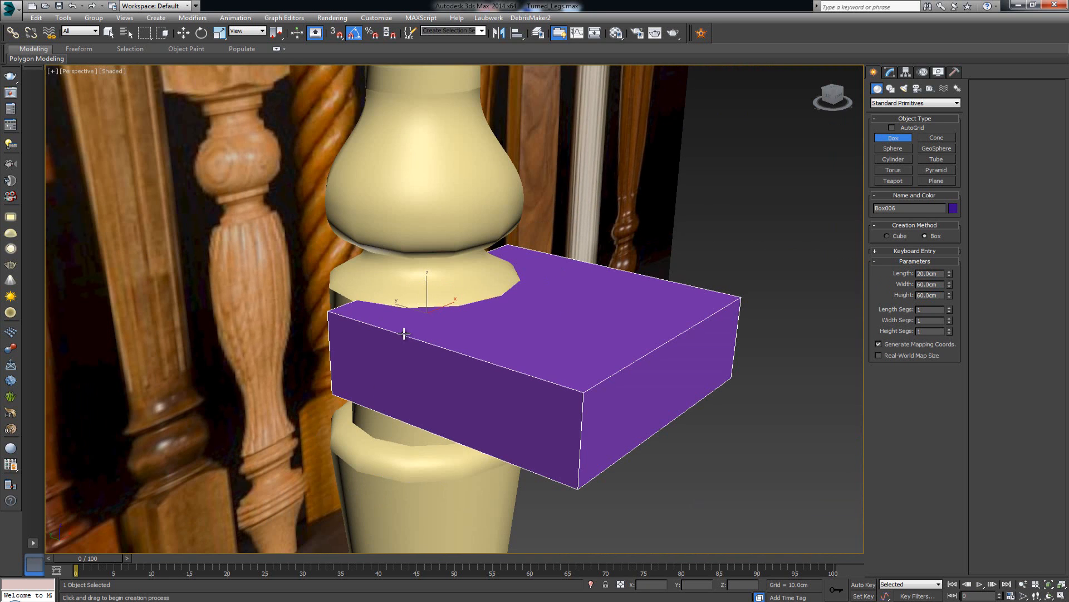
middle_click_drag(460, 347, 506, 399)
scroll(507, 400, "down", 5)
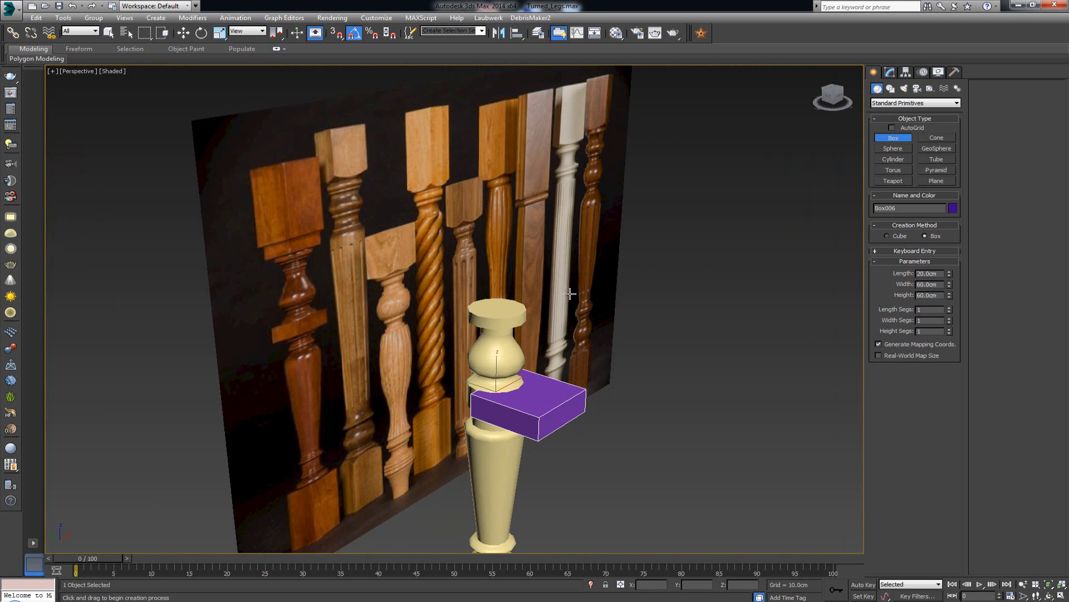
left_click(517, 34)
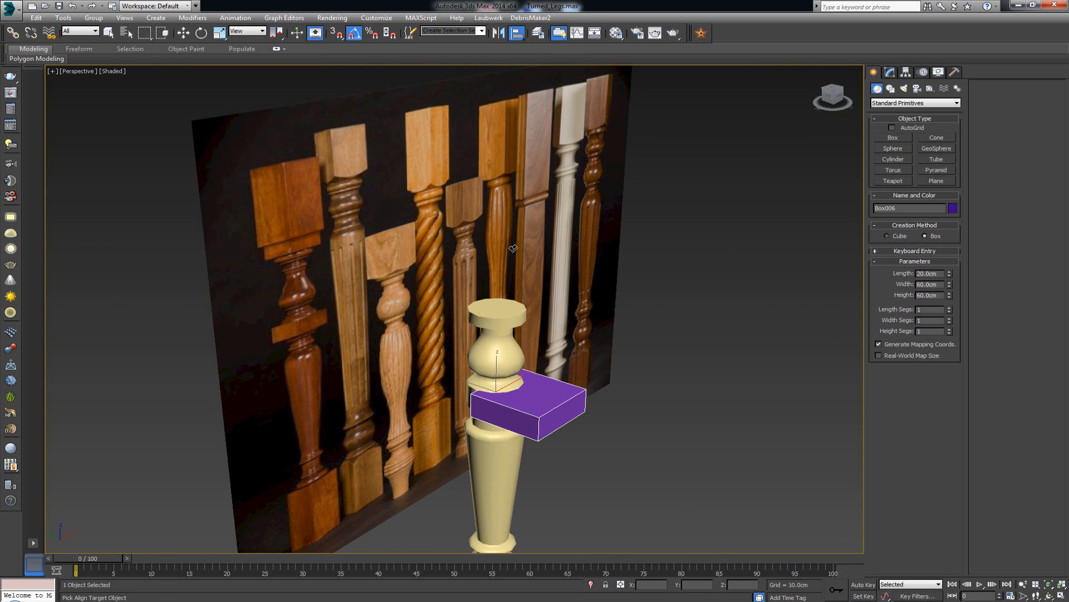
left_click(503, 365)
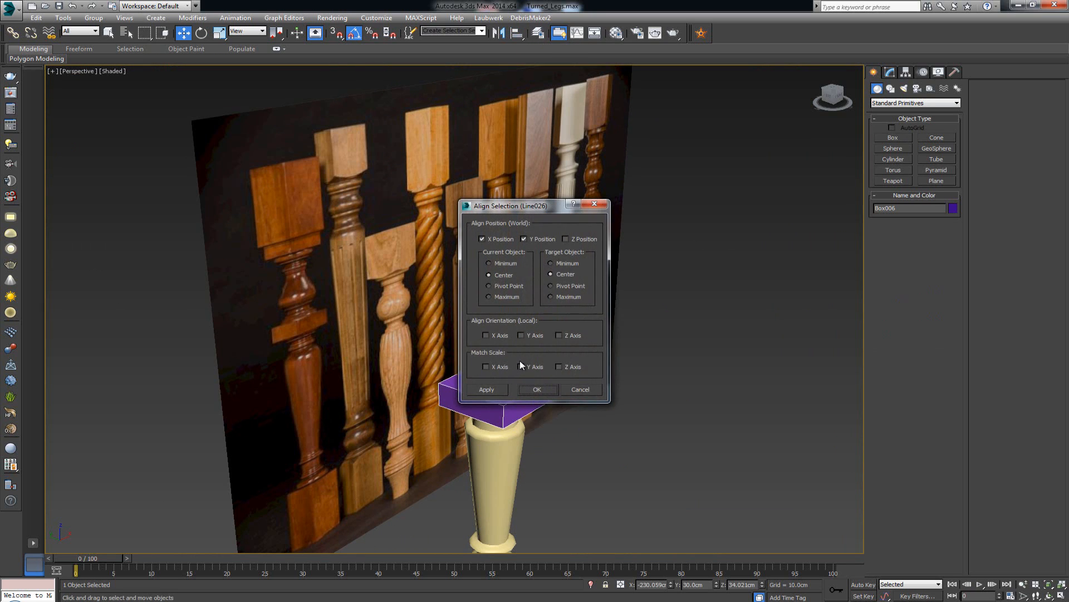
left_click(537, 389)
middle_click_drag(551, 390, 461, 382, "alt")
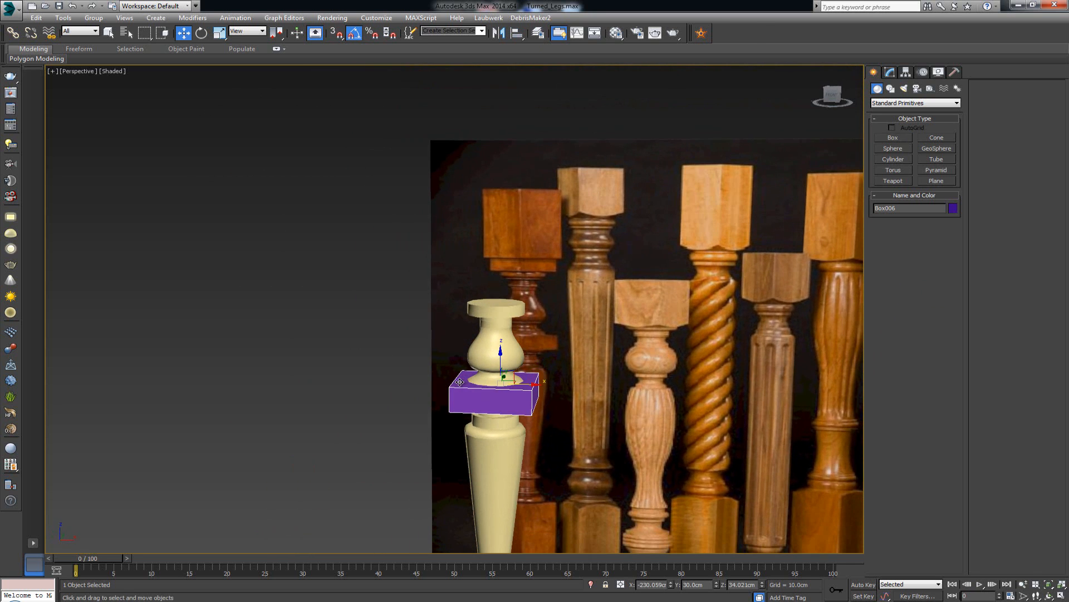
scroll(460, 382, "up", 5)
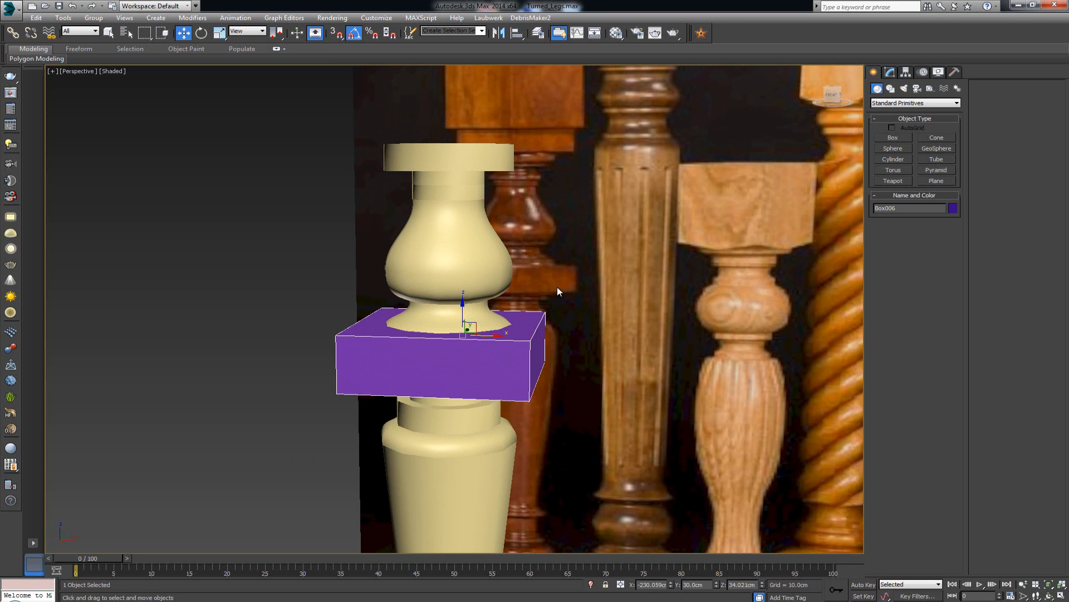
middle_click_drag(468, 313, 493, 310, "alt")
Reduce the box's length to 15.6 cm in the Front view to fit the reference block
key("alt+w")
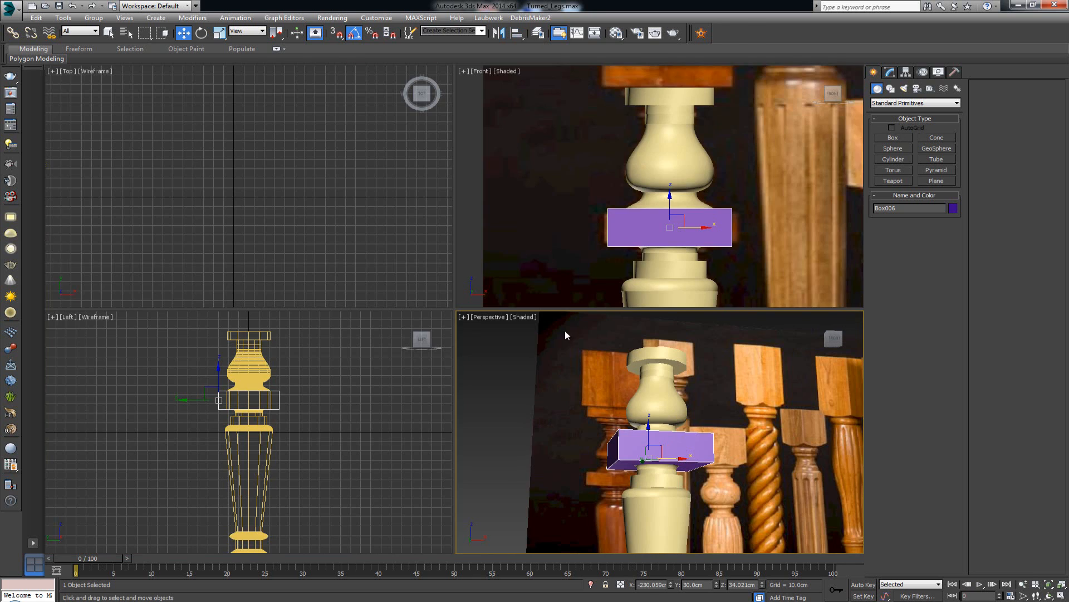
right_click(679, 273)
key("alt+w")
scroll(473, 341, "up", 5)
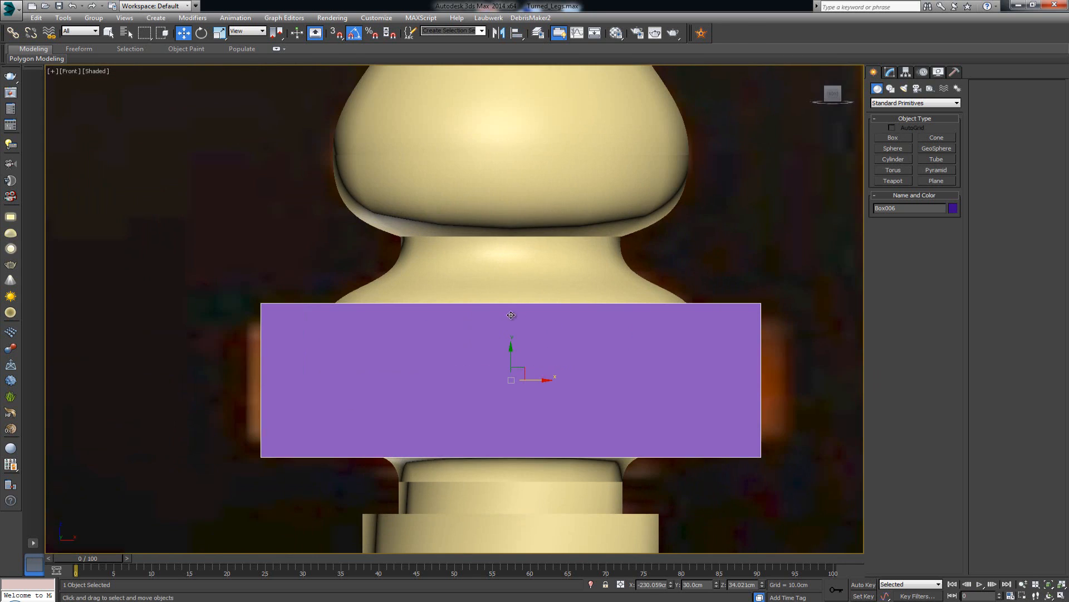
scroll(510, 324, "down", 5)
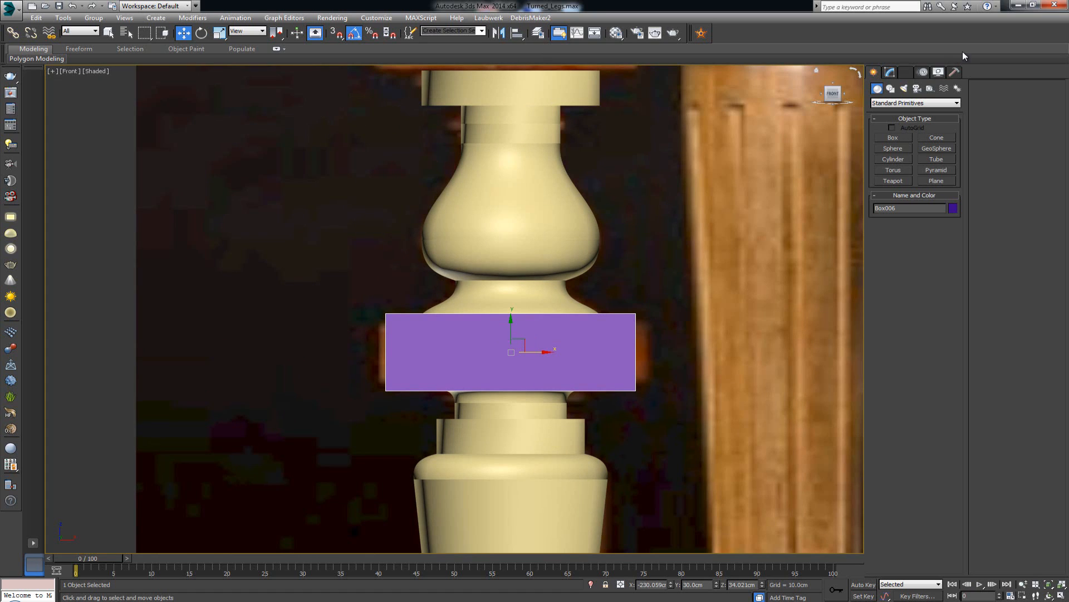
left_click(889, 72)
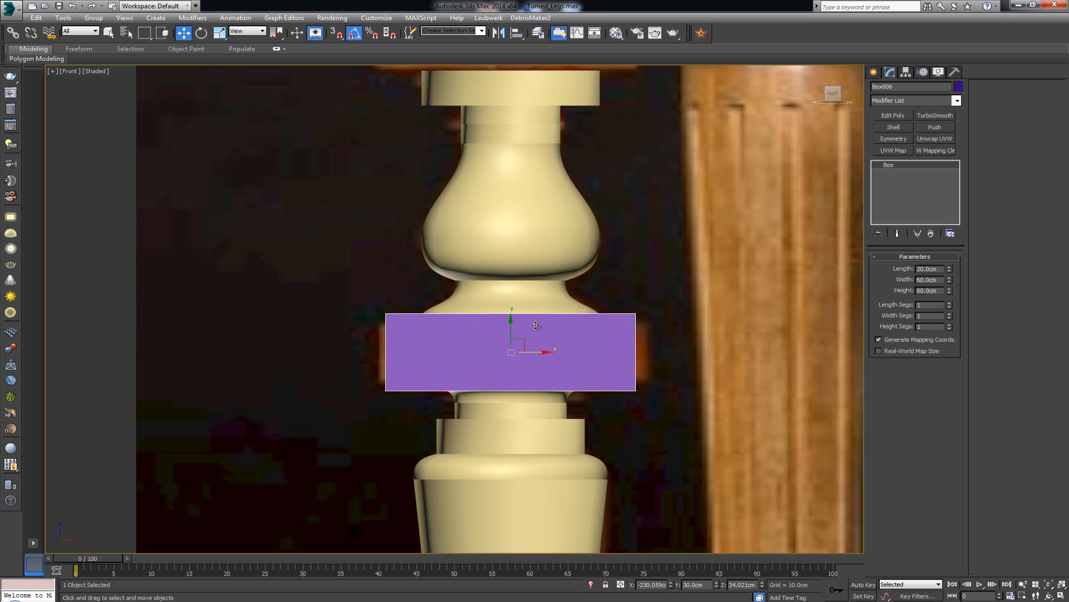
middle_click_drag(537, 326, 540, 283)
scroll(540, 283, "up", 2)
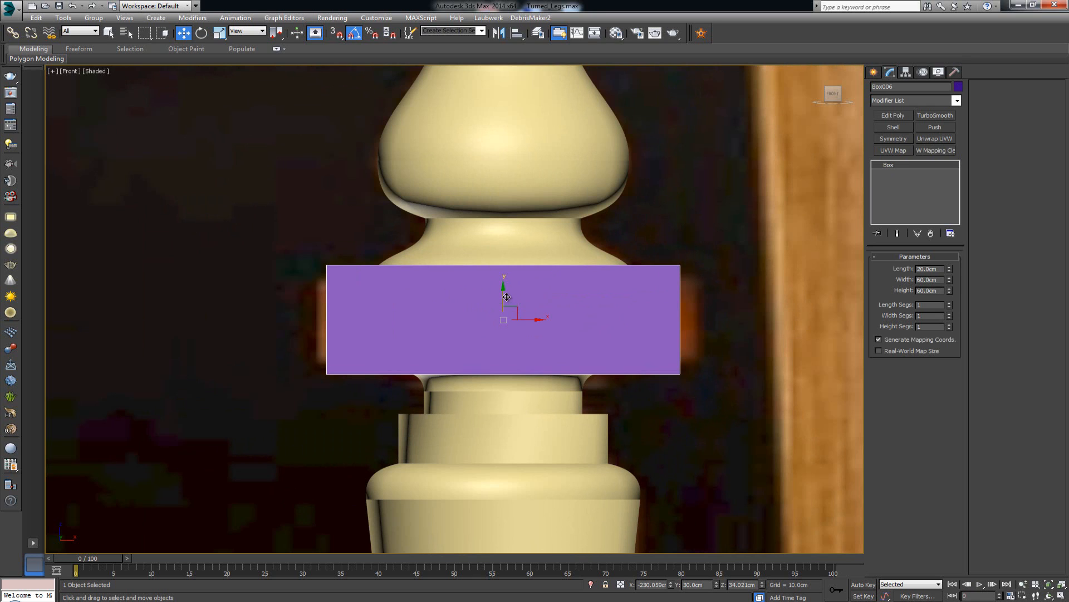
mouse_move(952, 271)
left_mouse_down()
mouse_move(951, 301)
mouse_move(951, 280)
left_mouse_up()
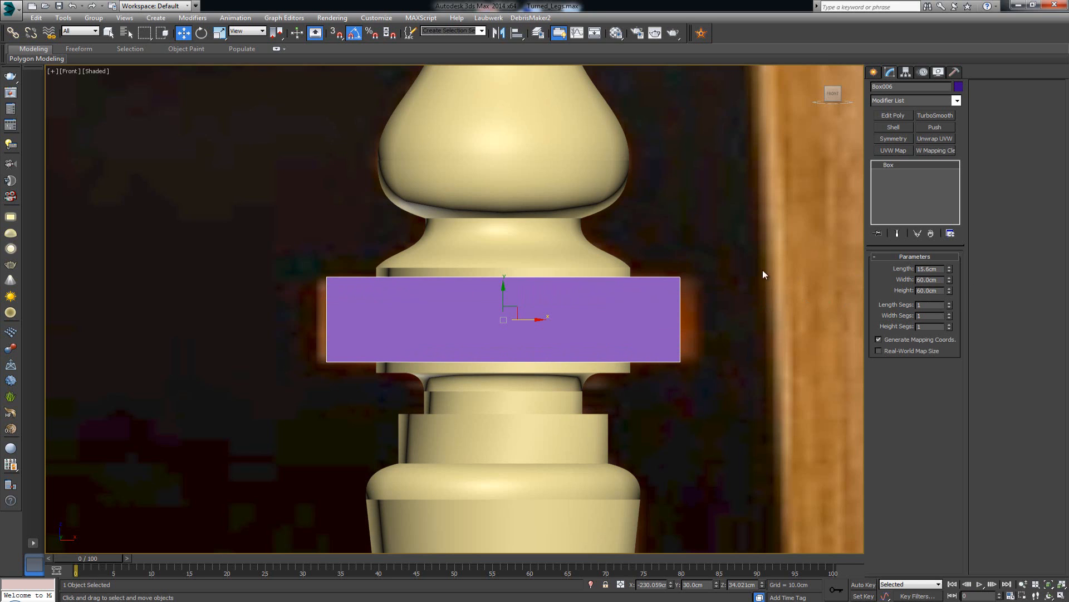
Display edged faces in the Perspective view to compare the segments of the box and the lathed leg
key("alt+w")
scroll(669, 423, "up", 3)
key("alt+w")
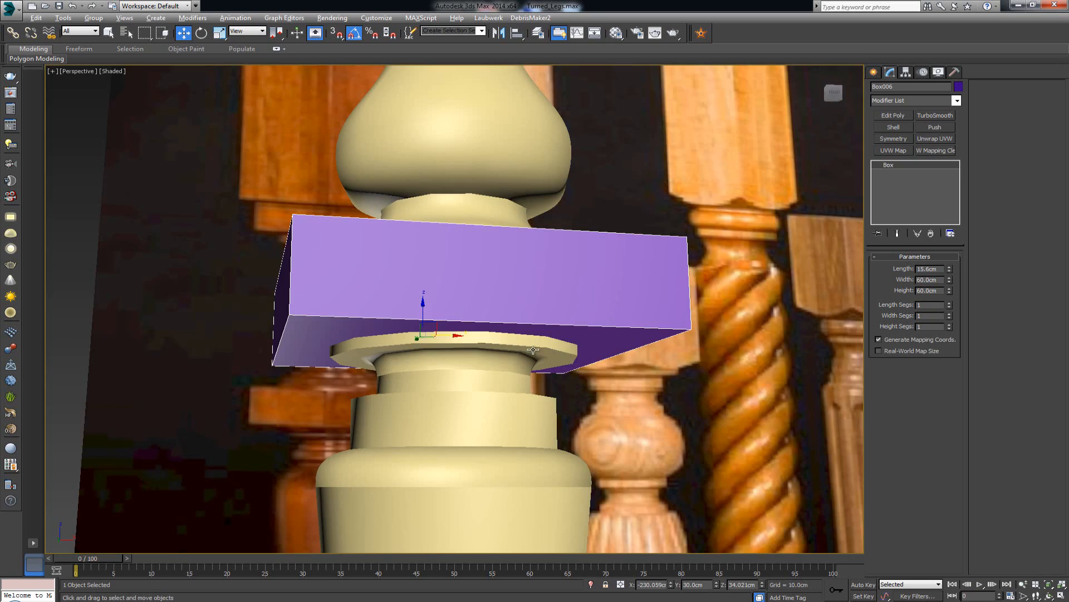
middle_click_drag(519, 329, 536, 341, "alt")
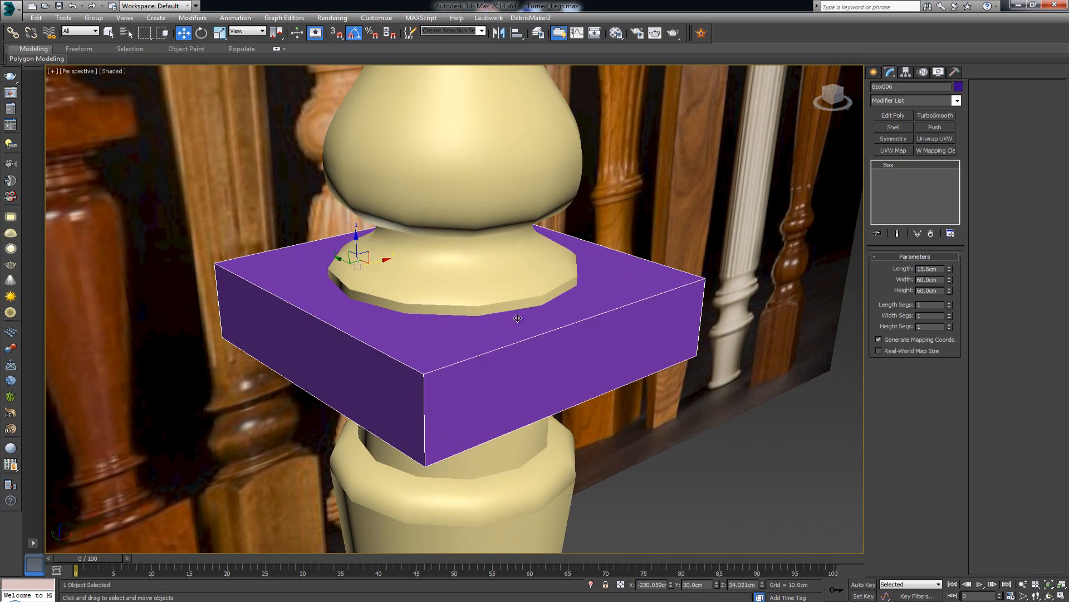
key("F4")
middle_click_drag(516, 278, 495, 284, "alt")
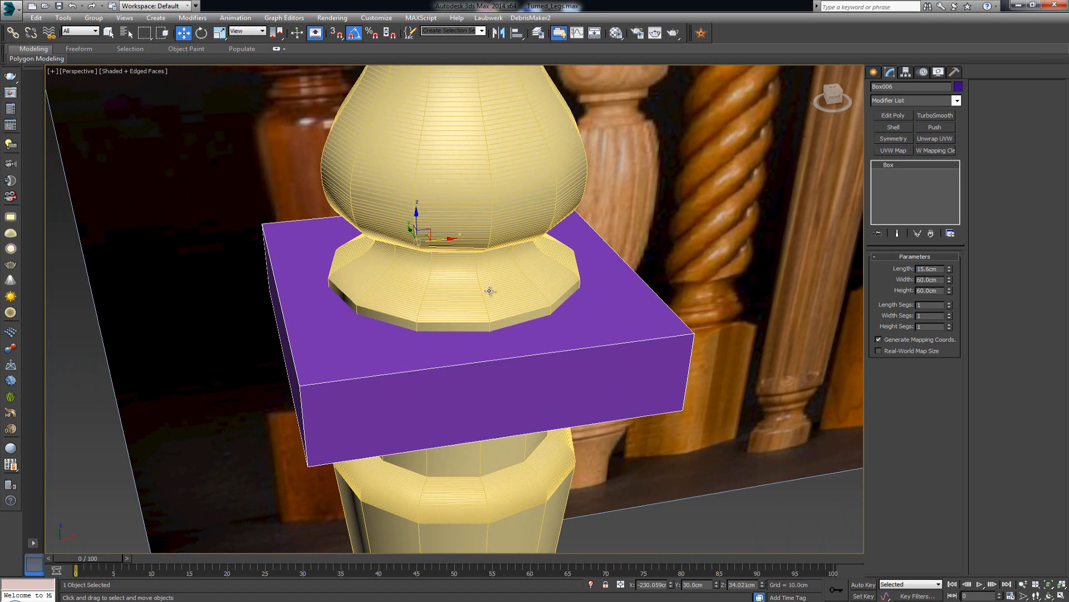
middle_click_drag(482, 301, 515, 304, "alt")
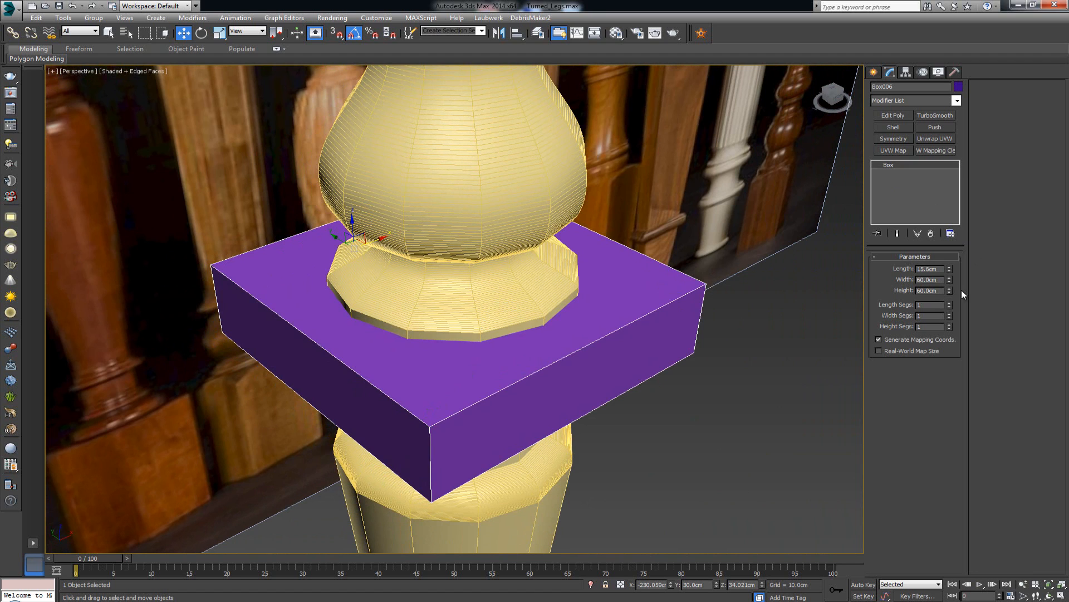
Give the box 4 width segments and 4 height segments, with a single length segment
left_click(950, 303)
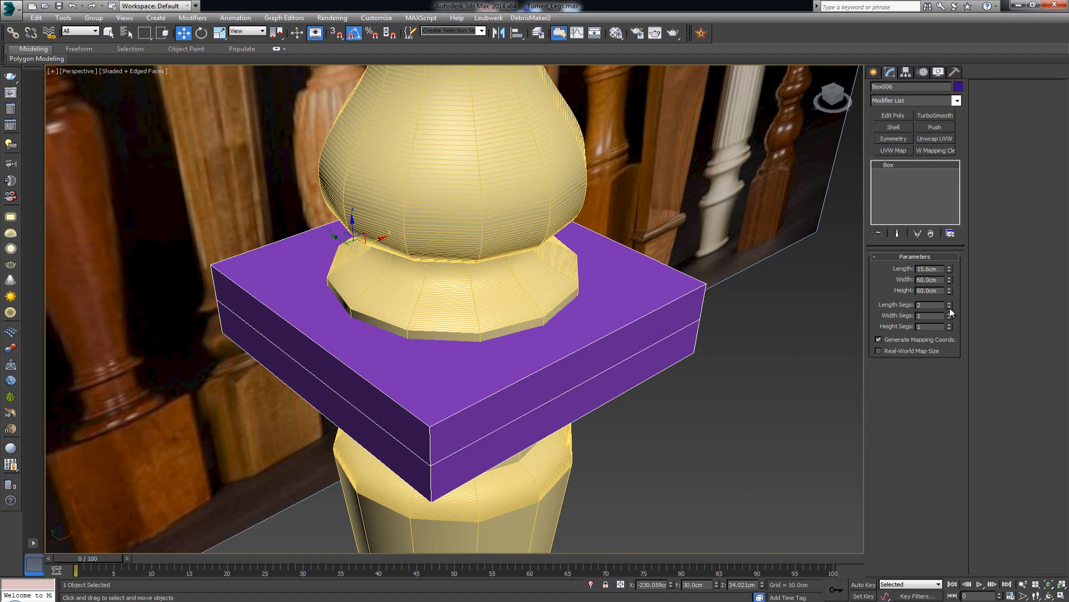
left_click(950, 307)
left_click(950, 313)
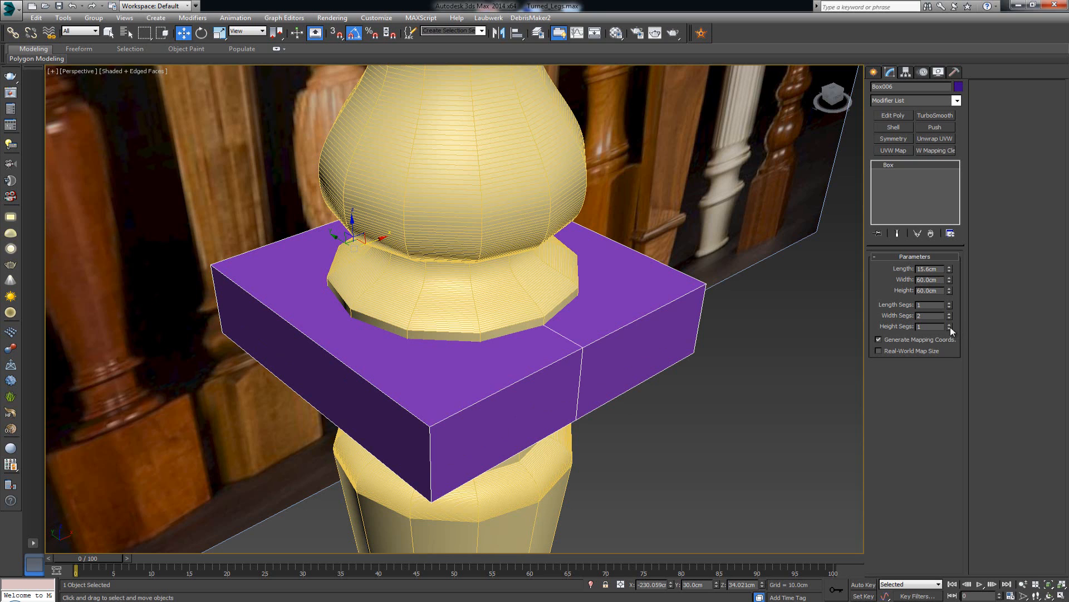
left_click(951, 325)
mouse_move(461, 351)
middle_mouse_down("alt")
mouse_move(490, 353)
mouse_move(471, 358)
middle_mouse_up("alt")
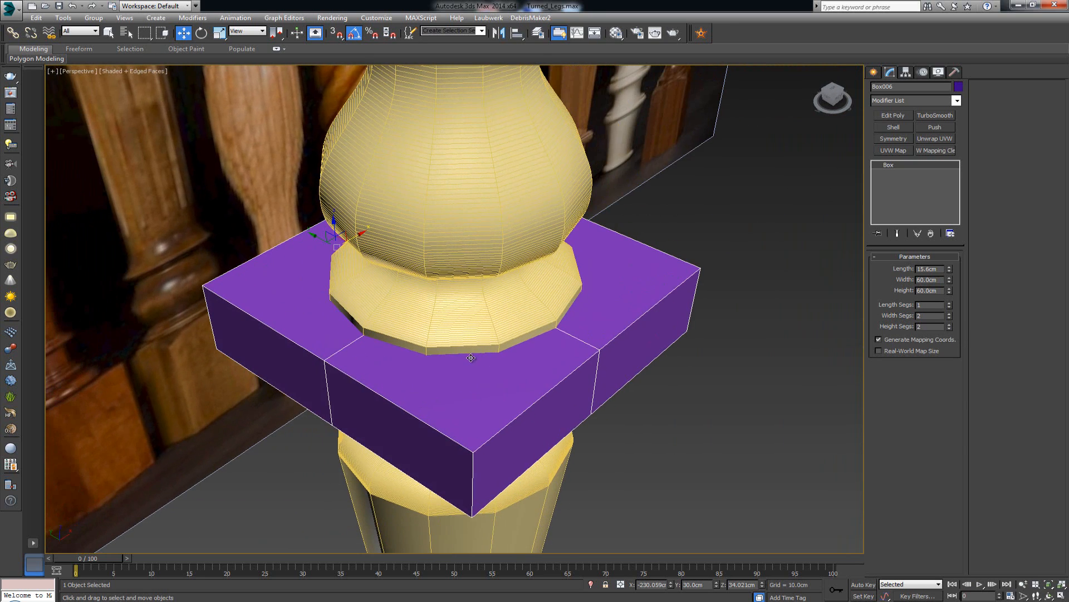
left_click(950, 314)
left_click(950, 324)
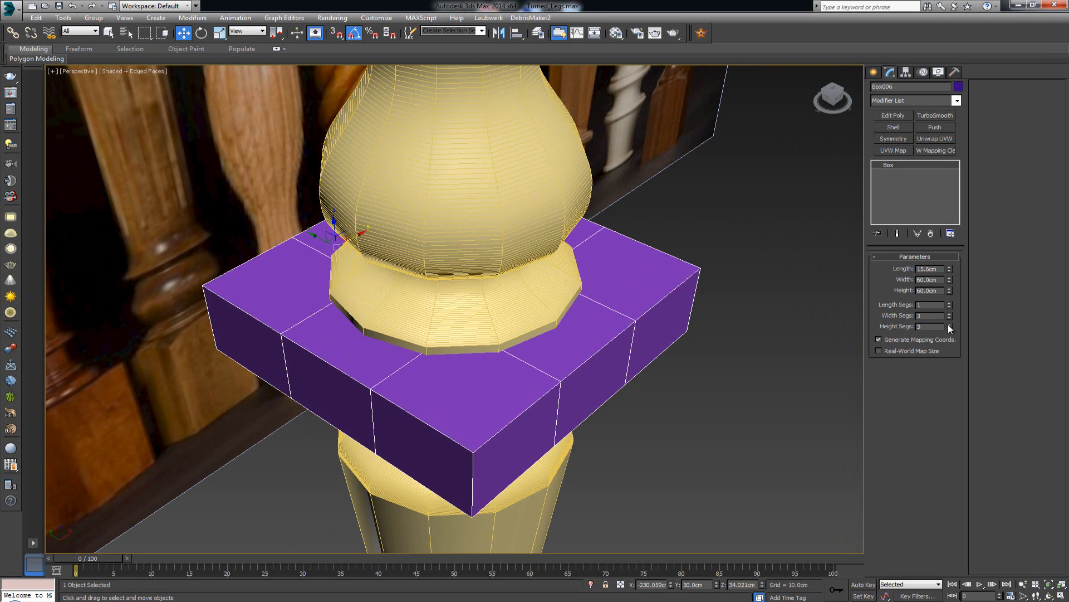
middle_click_drag(411, 318, 534, 316, "alt")
left_click(950, 324)
left_click(950, 313)
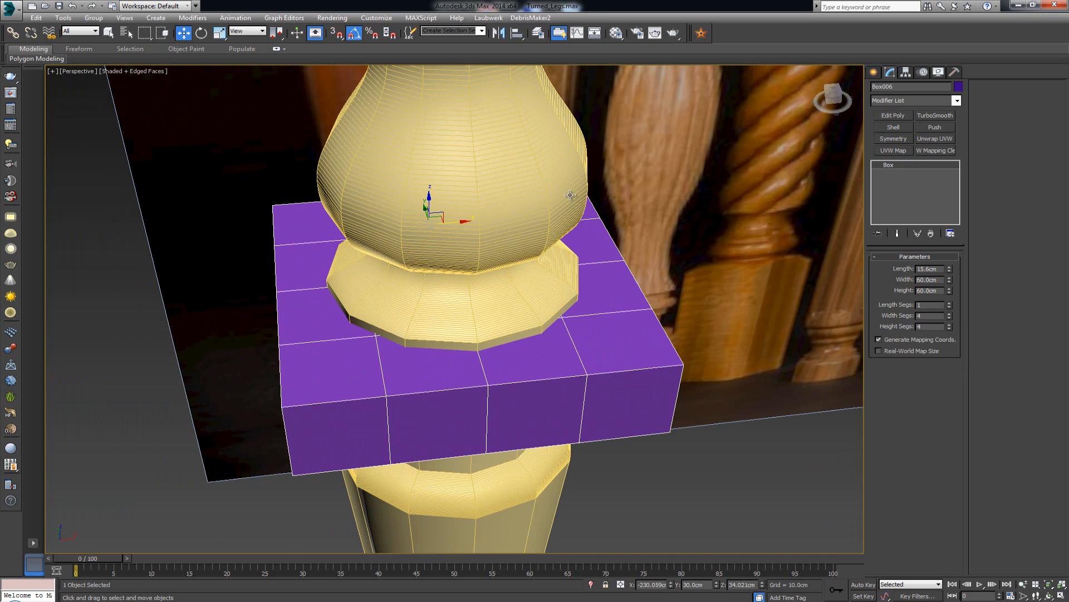
middle_click_drag(560, 240, 608, 240, "alt")
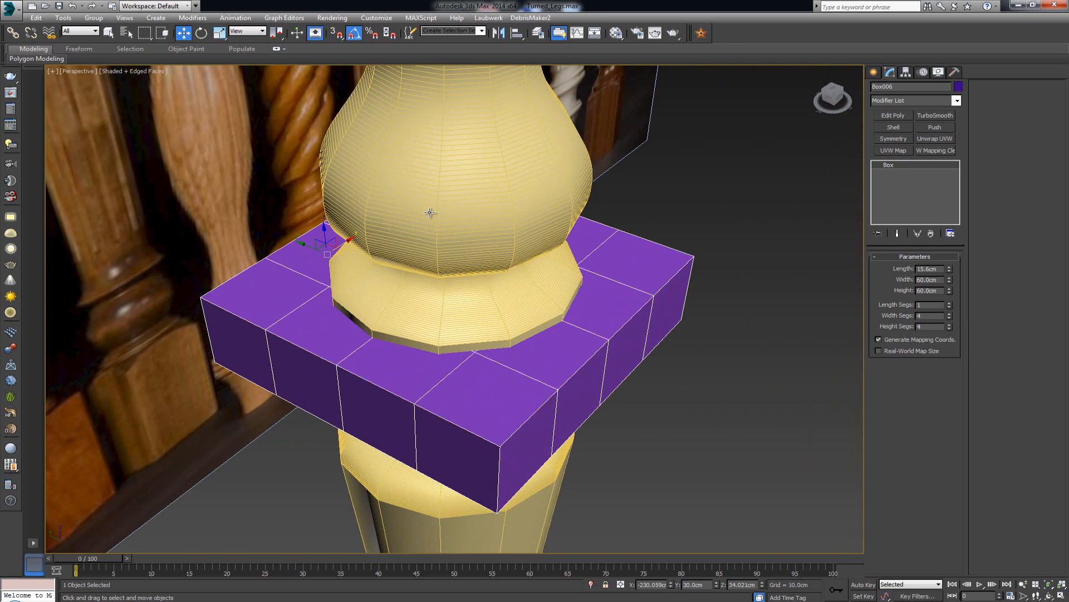
middle_click_drag(429, 213, 427, 311, "alt")
middle_click_drag(572, 402, 470, 389, "alt")
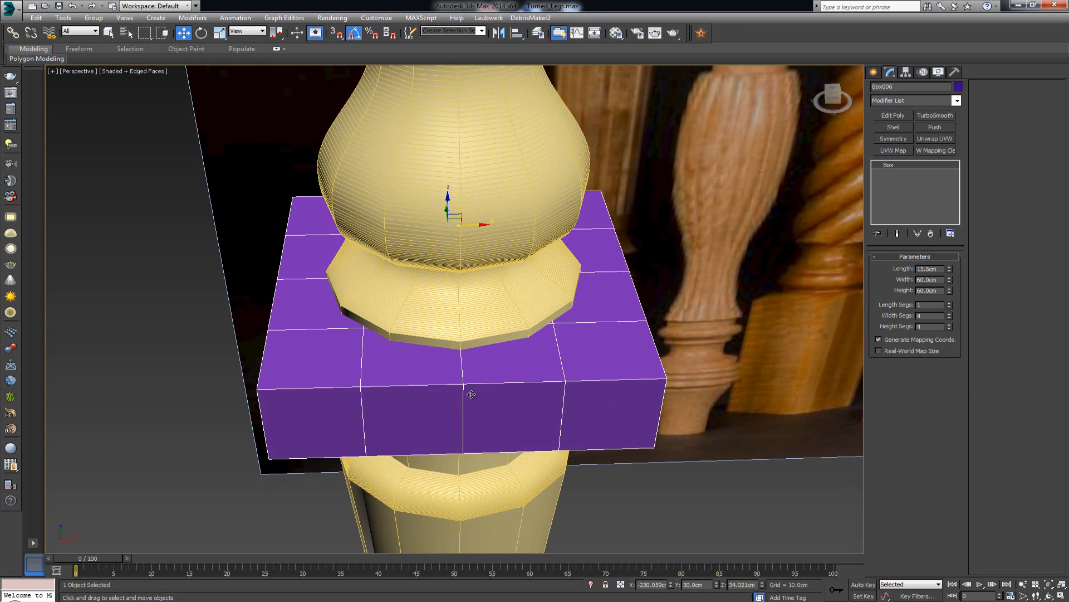
Select the lathed leg and set its Lathe segments to 16 to match the box's subdivisions
left_click(471, 290)
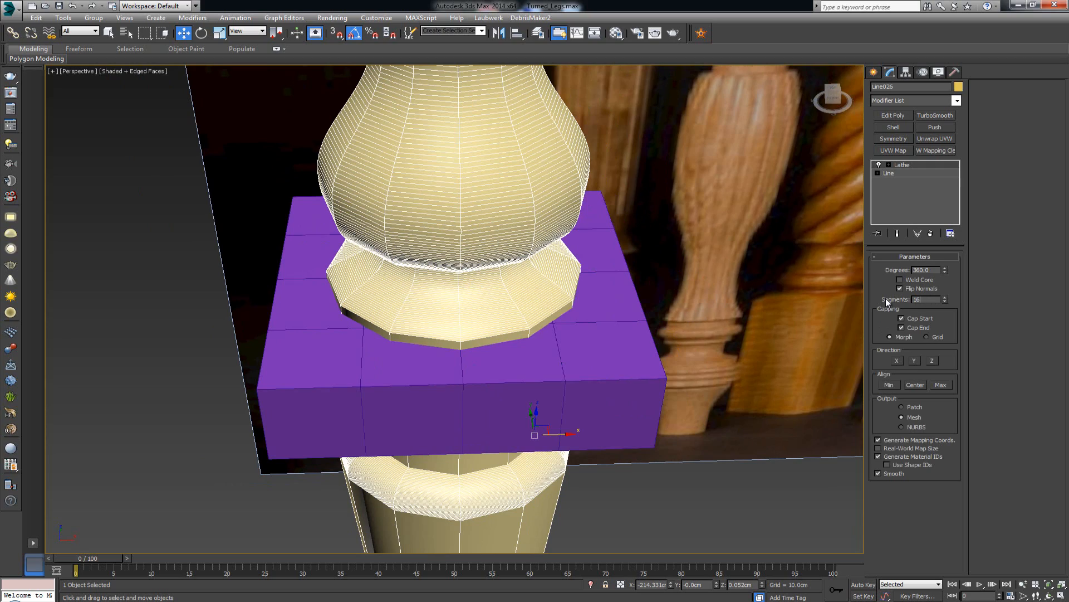
middle_click_drag(510, 278, 561, 288, "alt")
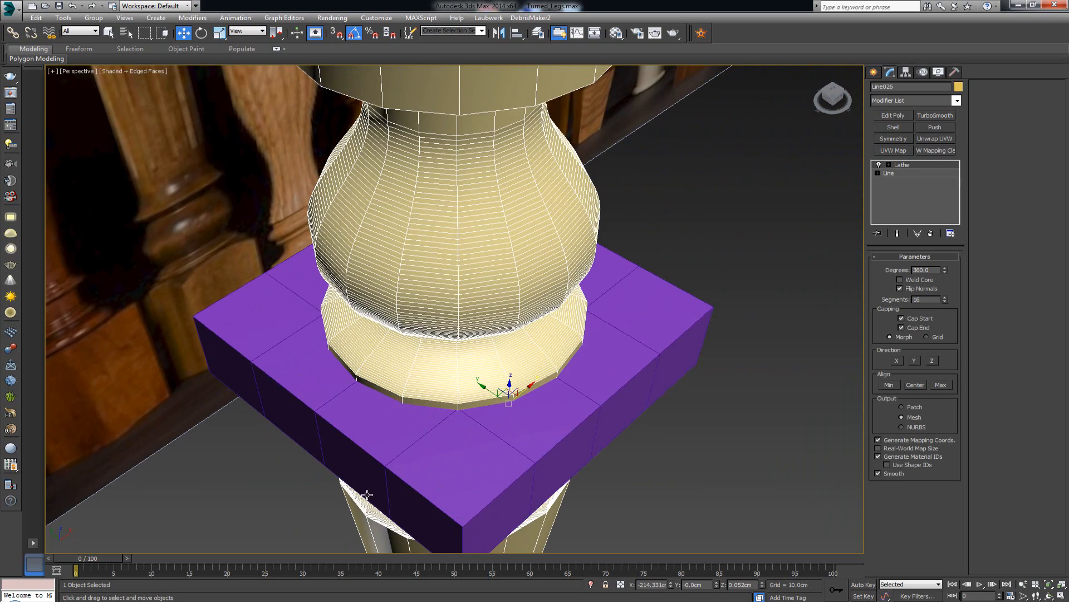
middle_click_drag(427, 459, 405, 381, "alt")
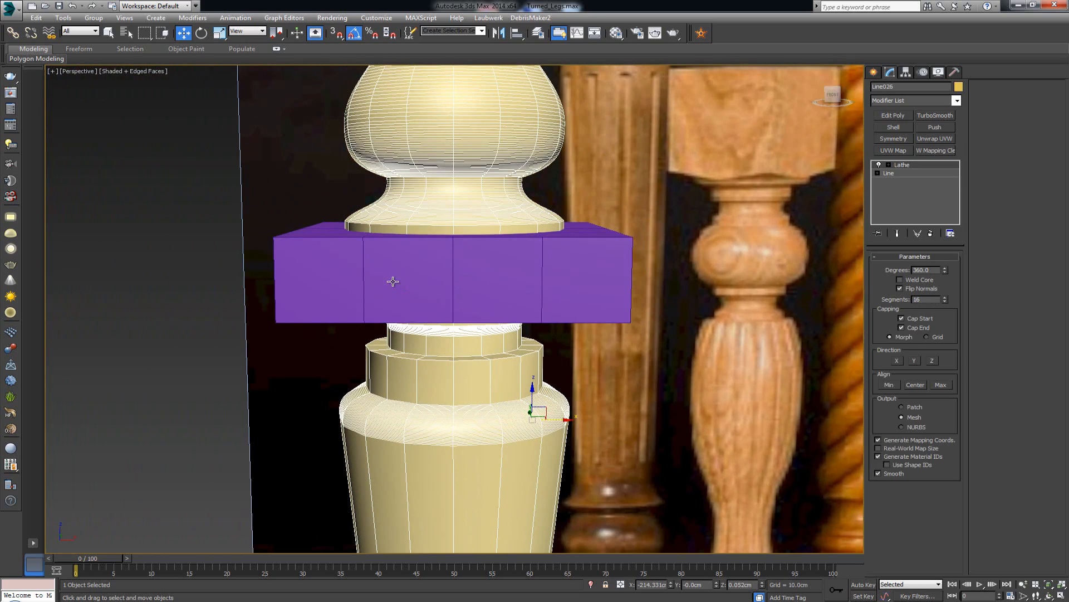
middle_click_drag(393, 281, 451, 353, "alt")
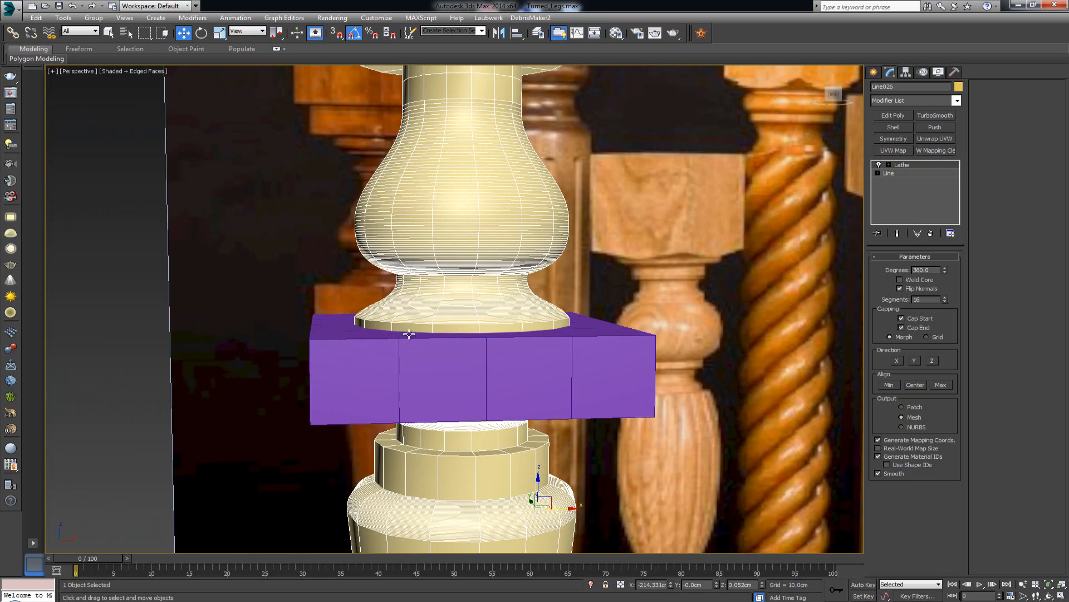
middle_click_drag(427, 352, 428, 385, "alt")
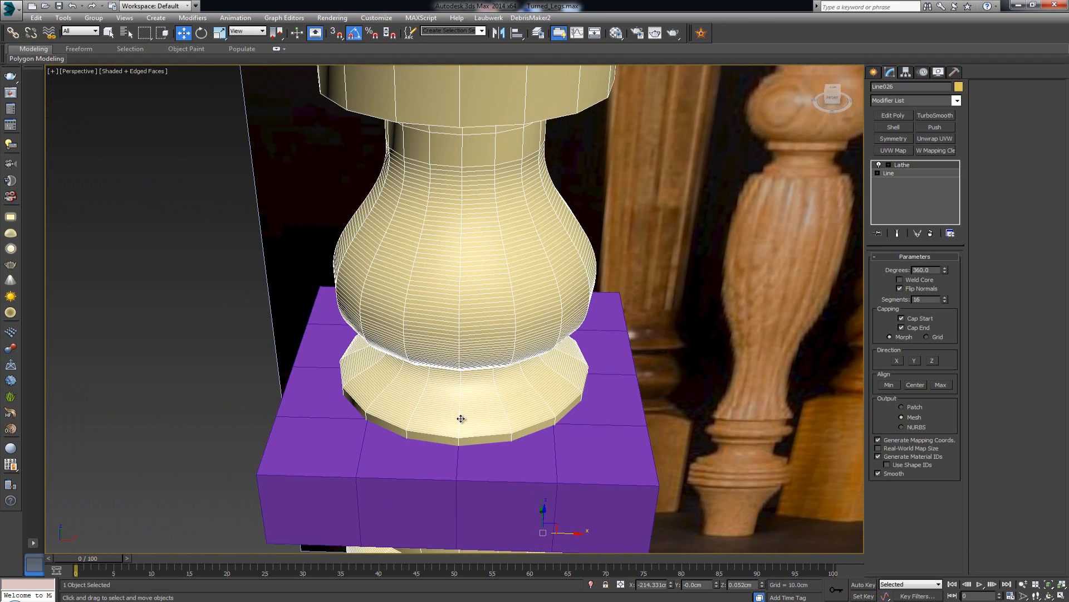
middle_click_drag(462, 436, 503, 430)
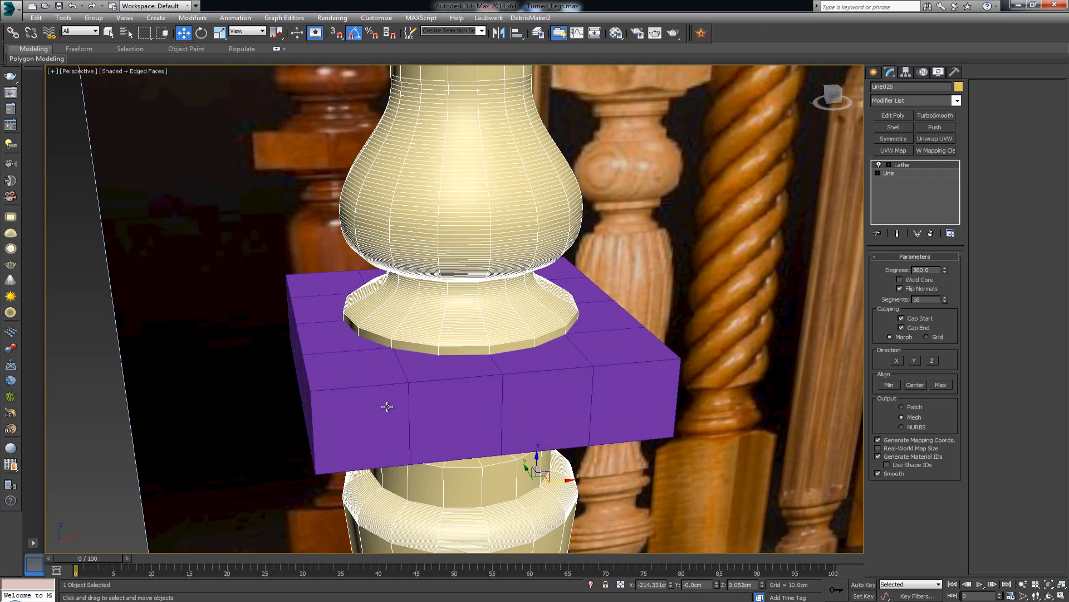
middle_click_drag(471, 323, 461, 302, "alt")
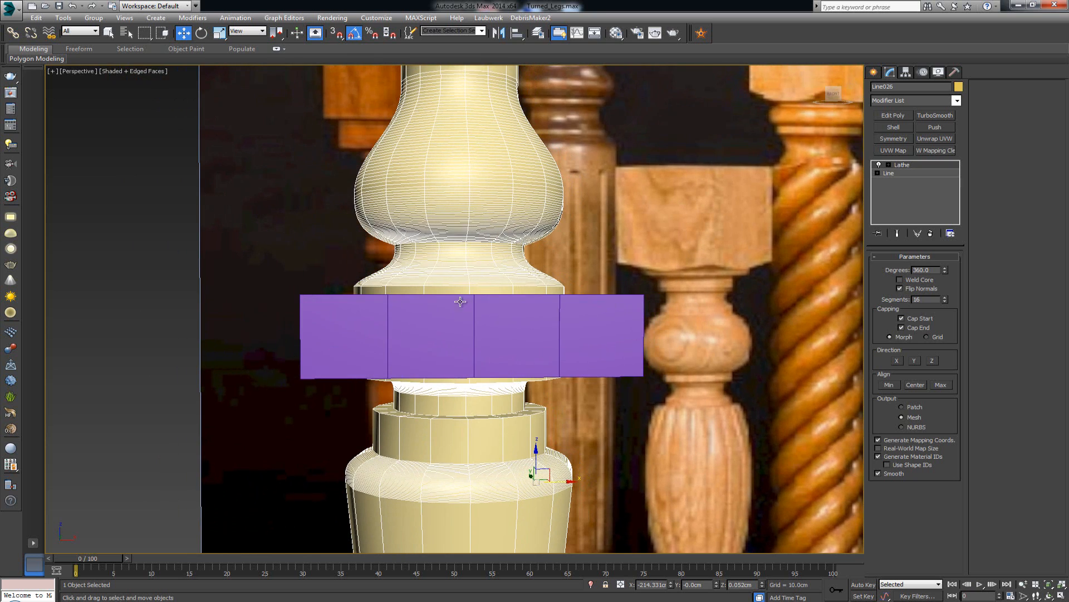
Add an Edit Poly modifier to the leg and delete the ring of side polygons behind the box
left_click(893, 115)
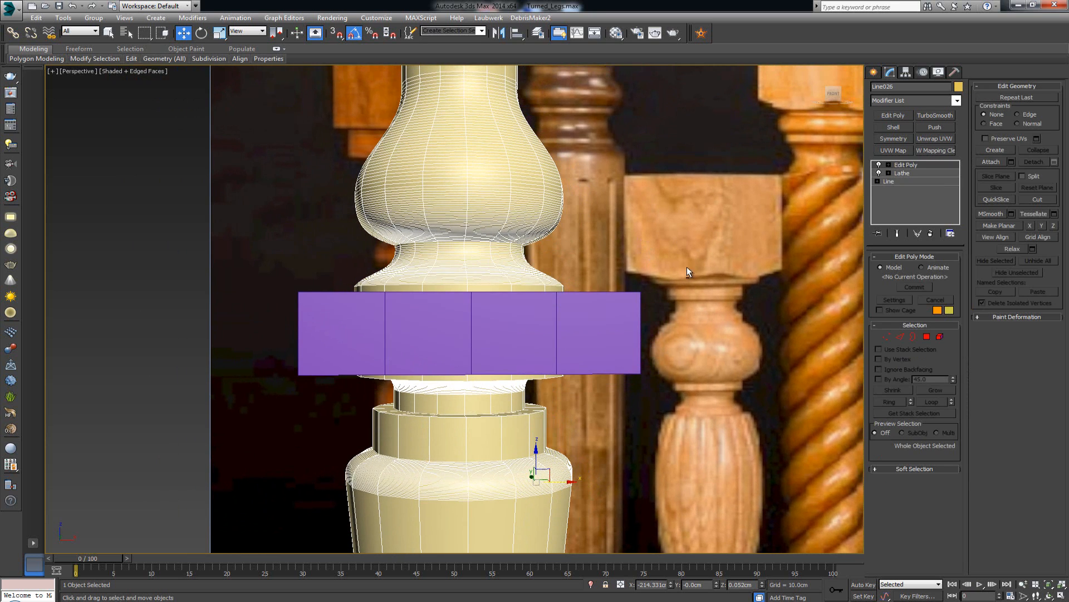
key("4")
key("alt+w")
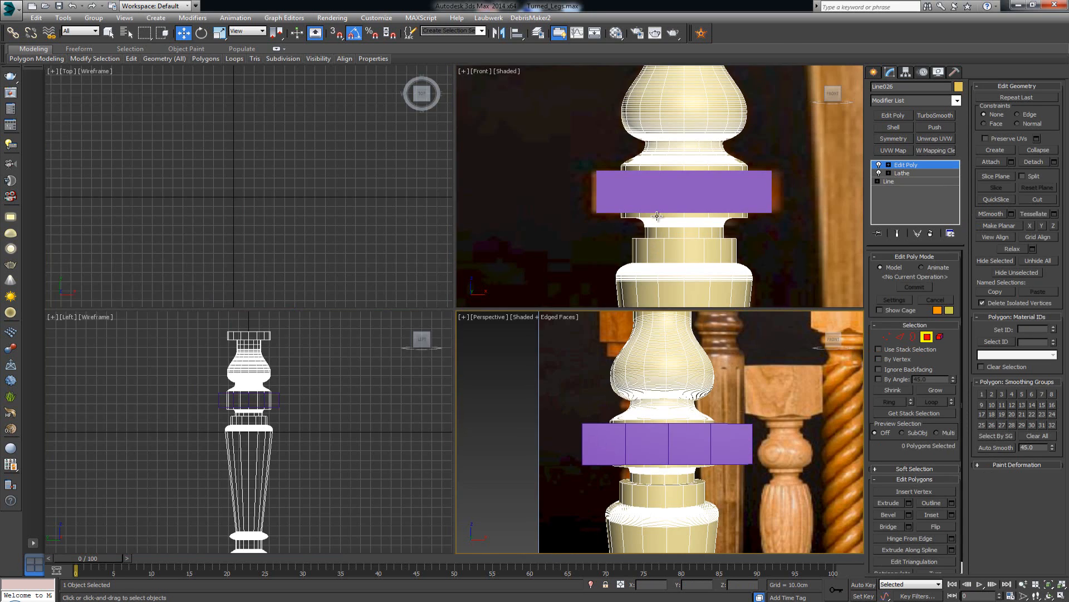
key("alt+w")
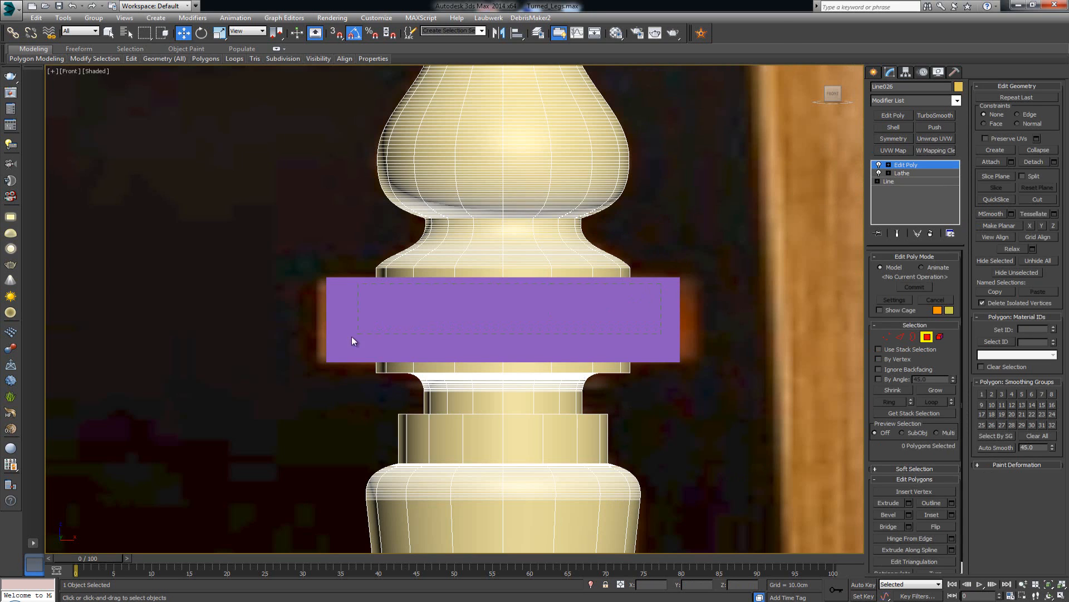
left_click_drag(294, 345, 296, 345)
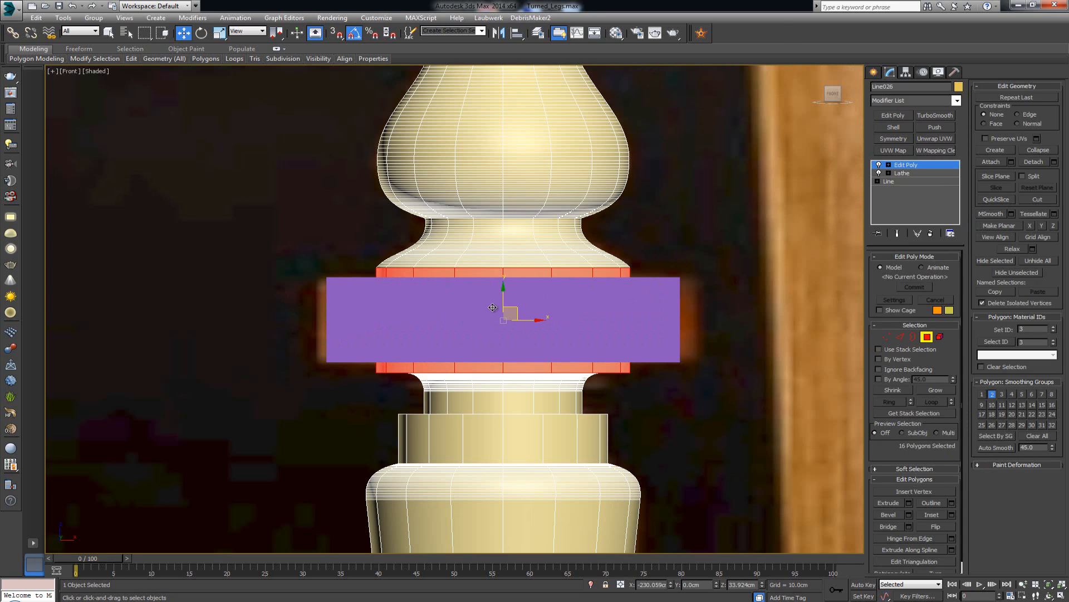
left_click(529, 314)
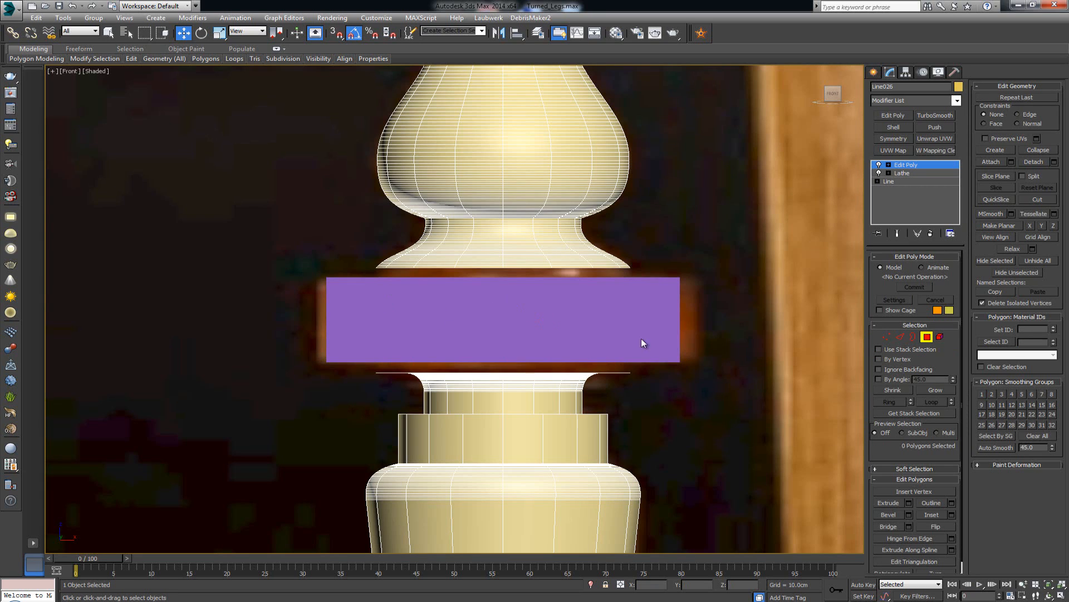
left_click(928, 337)
Add an Edit Poly modifier to the box and enable polygon selection by angle at 30
left_click(499, 314)
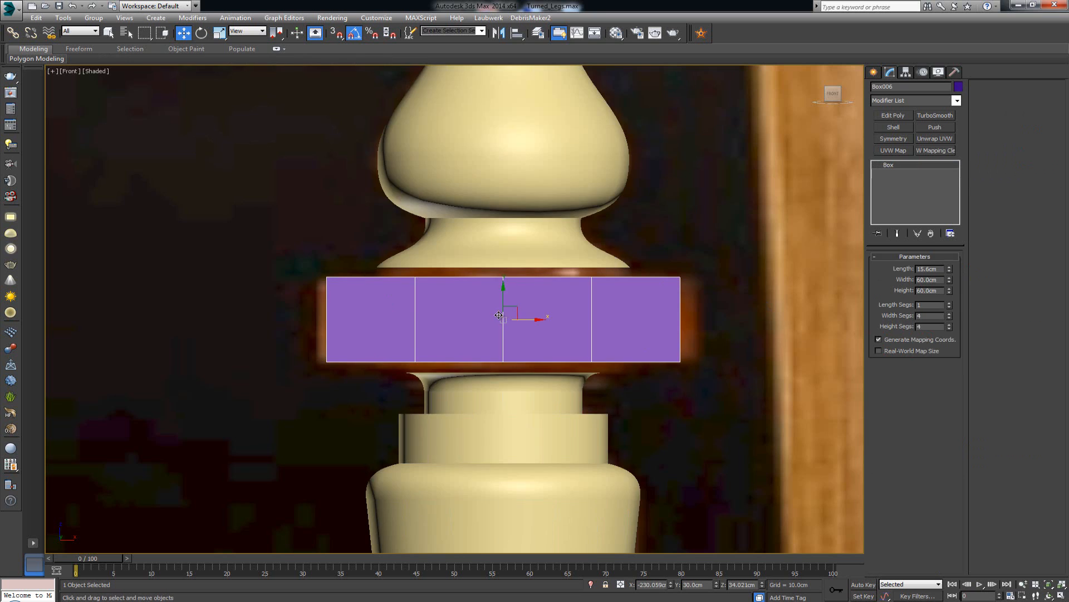
key("alt+w")
right_click(499, 314)
key("alt+w")
middle_click_drag(498, 315, 505, 348, "alt")
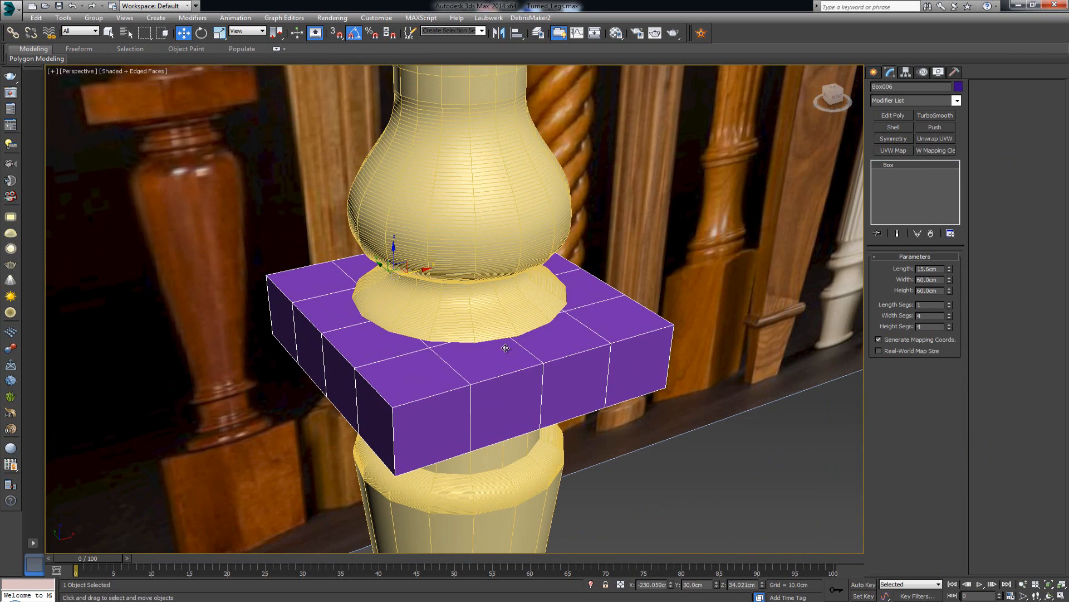
left_click(900, 115)
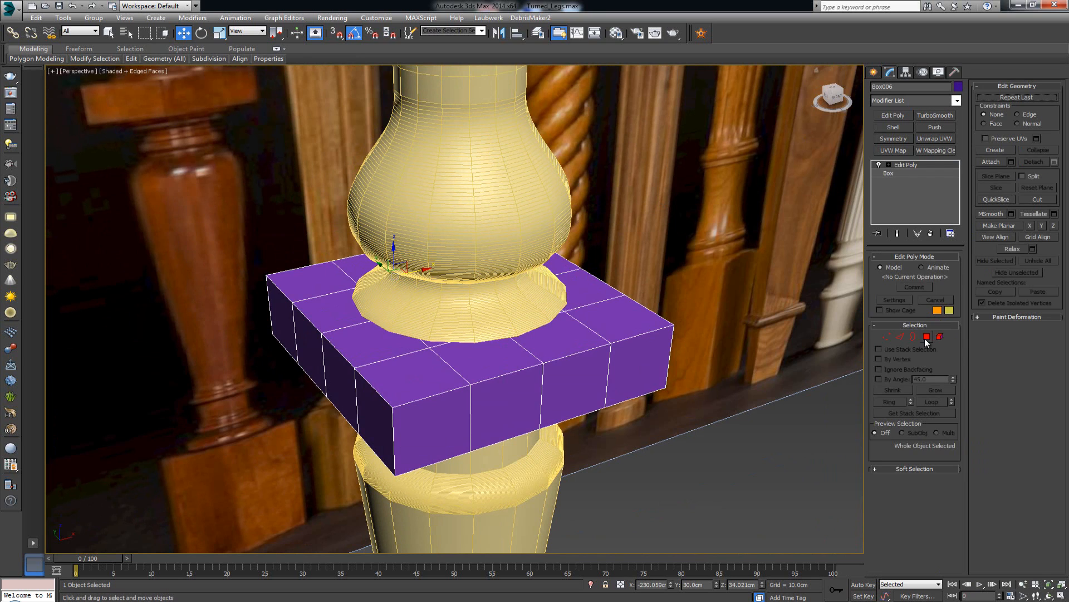
left_click(927, 337)
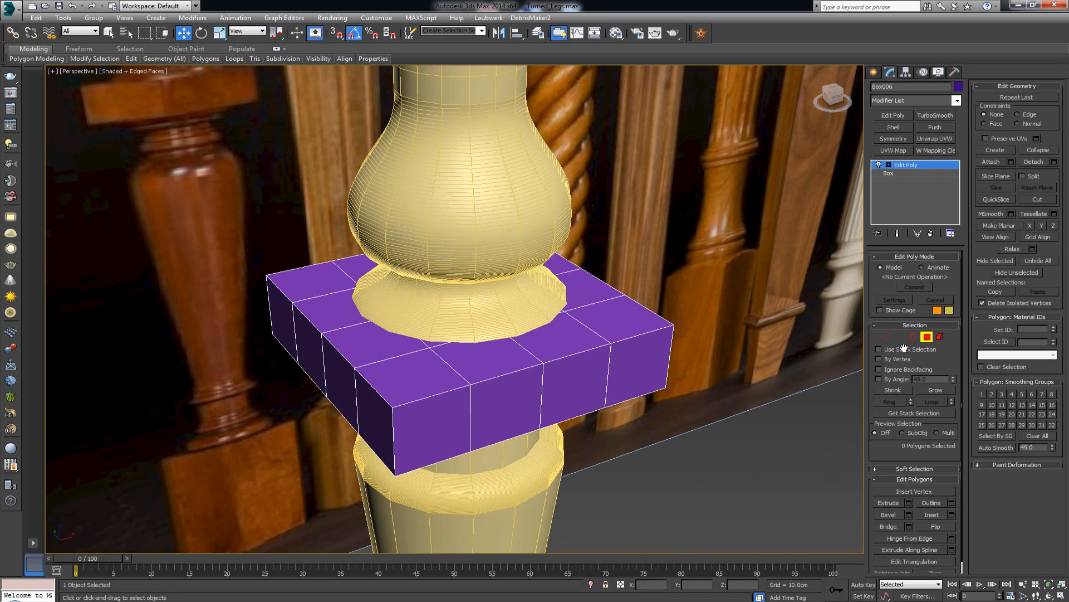
double_click(937, 379)
Delete all top and bottom polygons of the box, leaving only its side walls
left_click(463, 342)
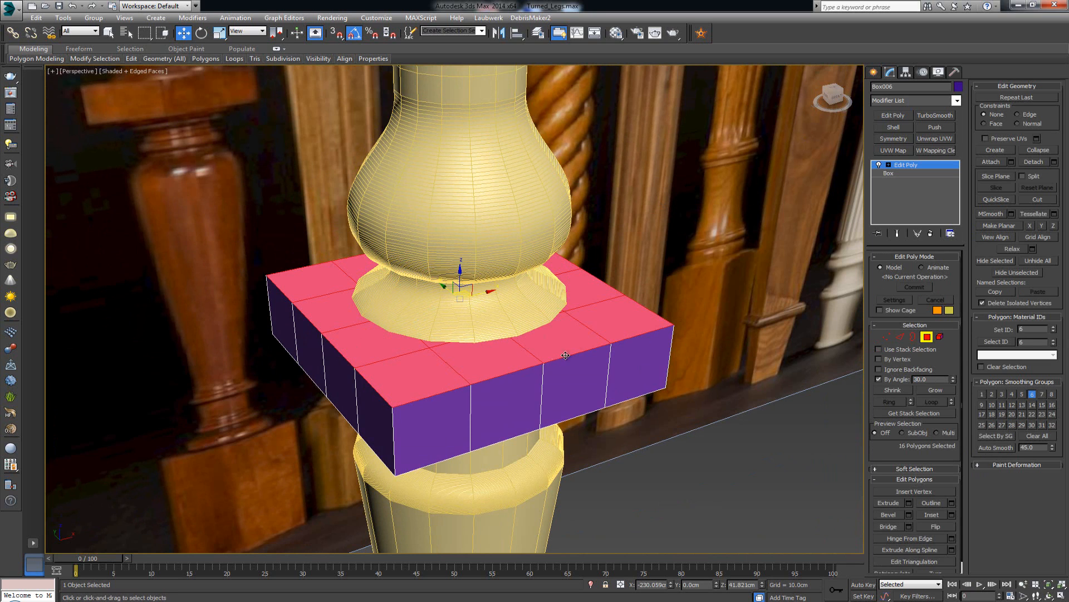
middle_click_drag(415, 308, 493, 352, "alt")
key("ctrl+d")
left_click(462, 344)
key("Delete")
left_click(927, 337)
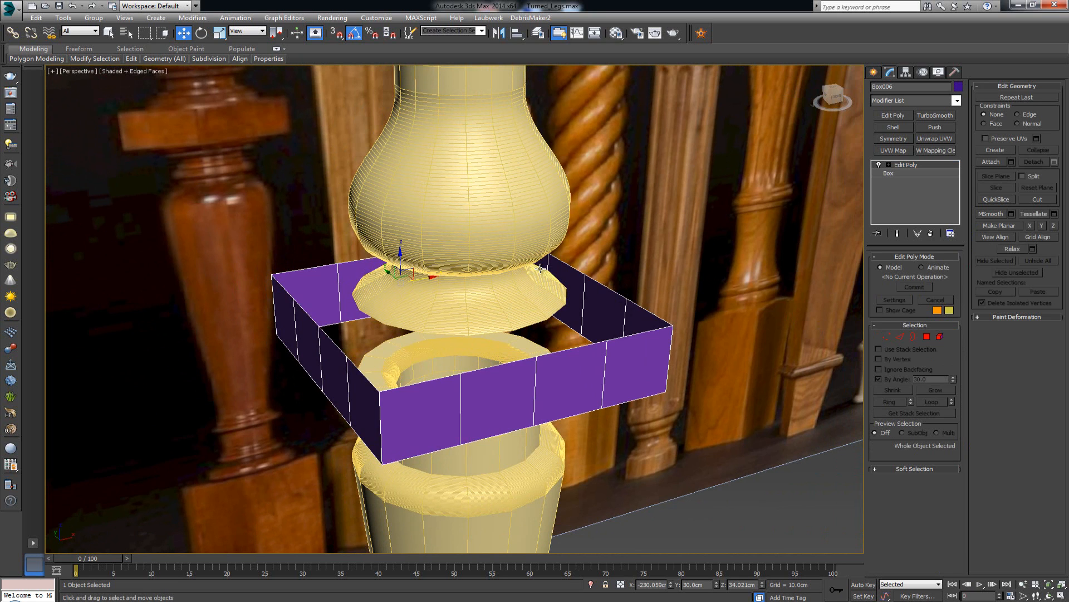
Switch the box to border selection and select its open top border
middle_click_drag(523, 284, 500, 284, "alt")
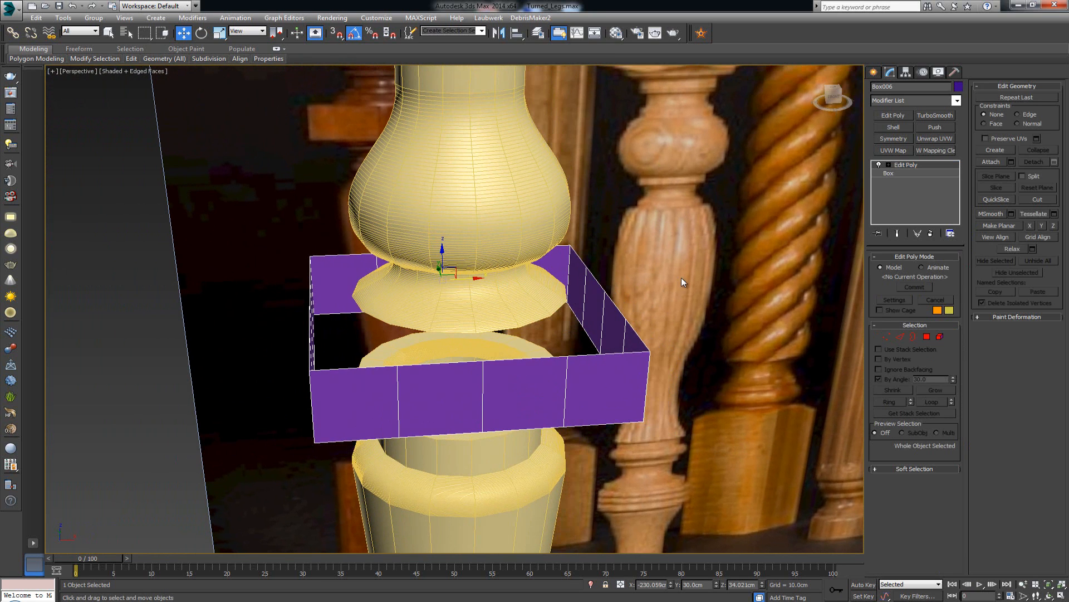
key("3")
scroll(673, 285, "up", 3)
middle_click_drag(606, 302, 500, 312, "alt")
left_click(513, 365)
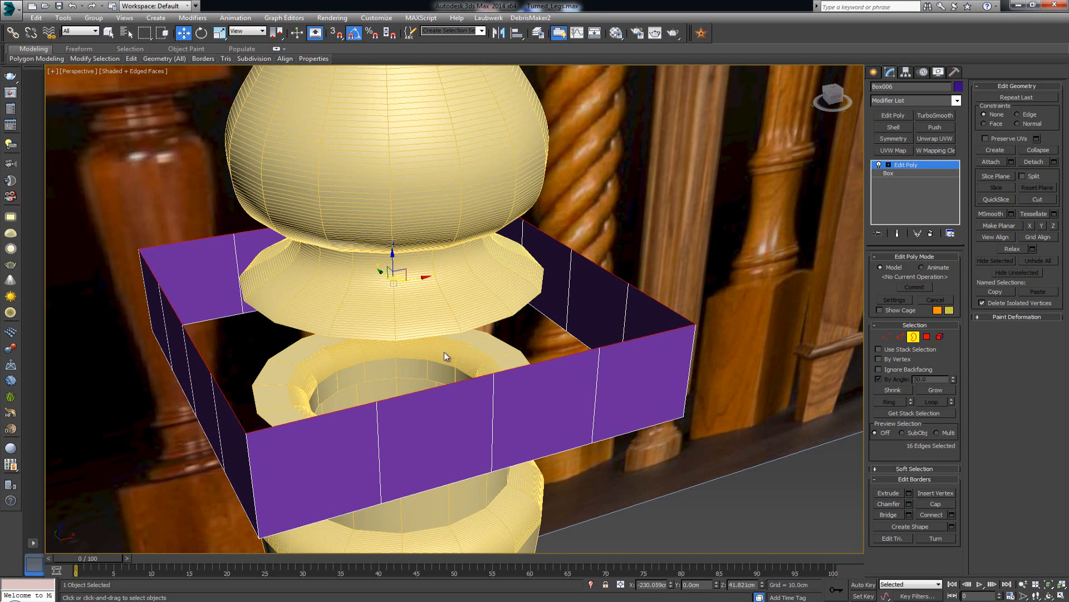
middle_click_drag(411, 364, 431, 361, "alt")
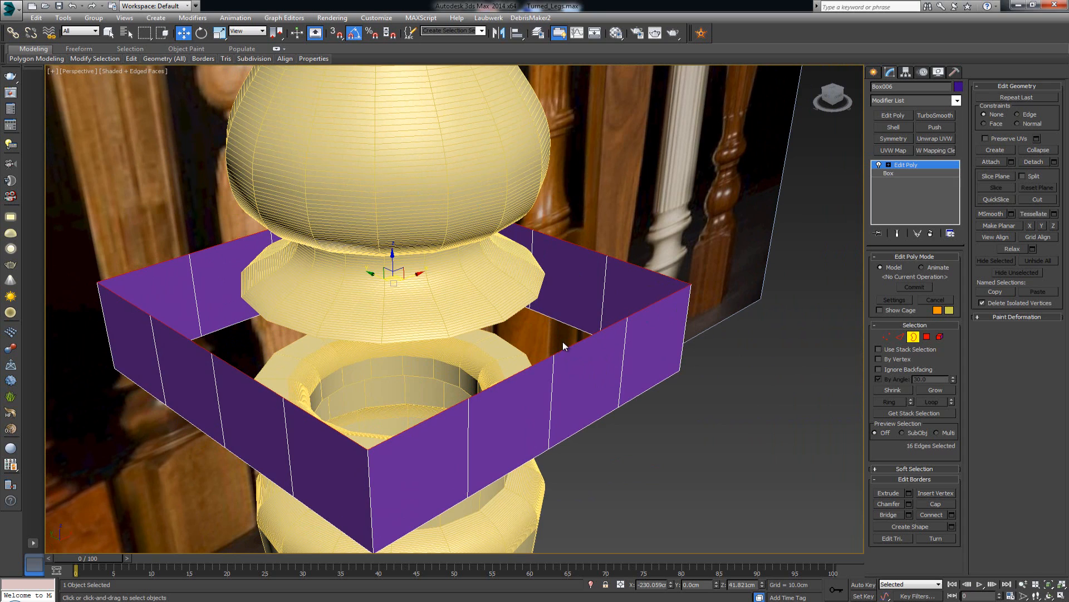
Try to extrude the box's top border inward by scaling and raise the resulting inner edge to about Z 42.63 cm
left_click(220, 33)
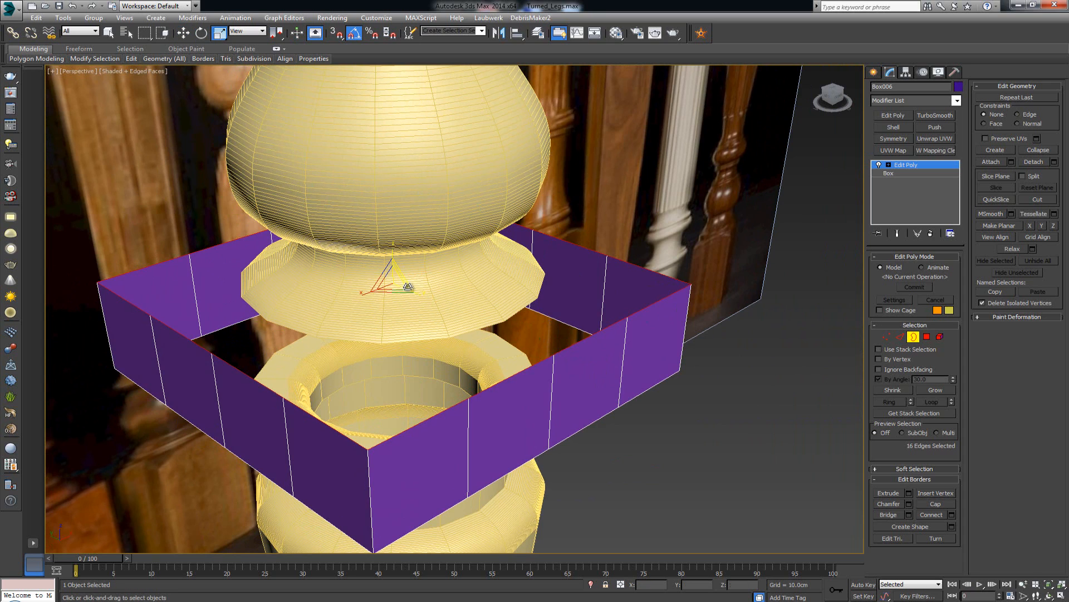
left_click_drag(396, 284, 397, 299, "shift")
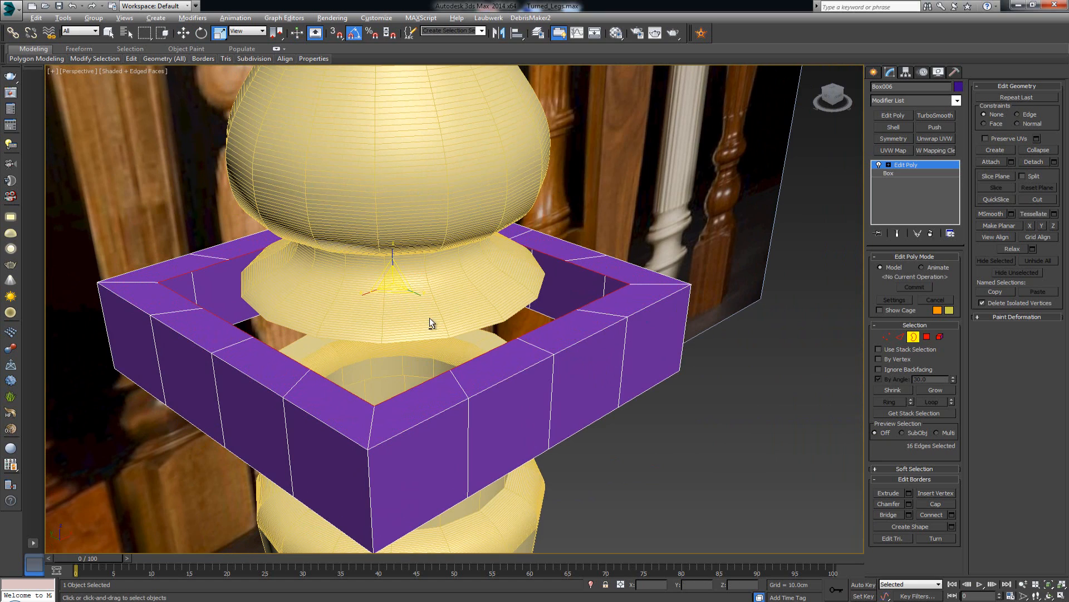
middle_click_drag(429, 318, 389, 302, "alt")
key("alt+w")
right_click(591, 264)
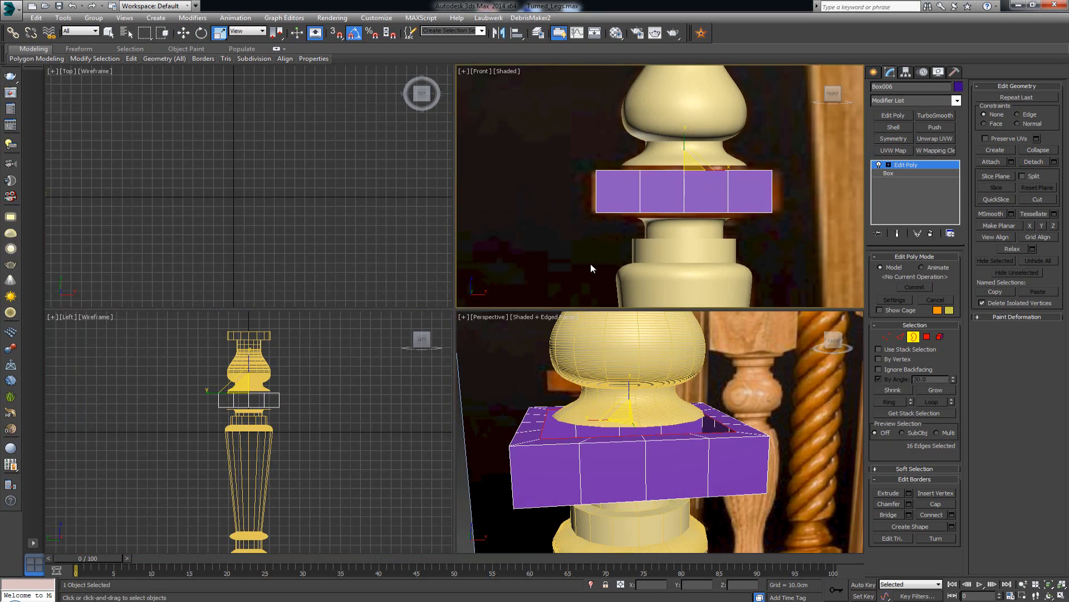
key("alt+w")
scroll(542, 293, "up", 3)
key("w")
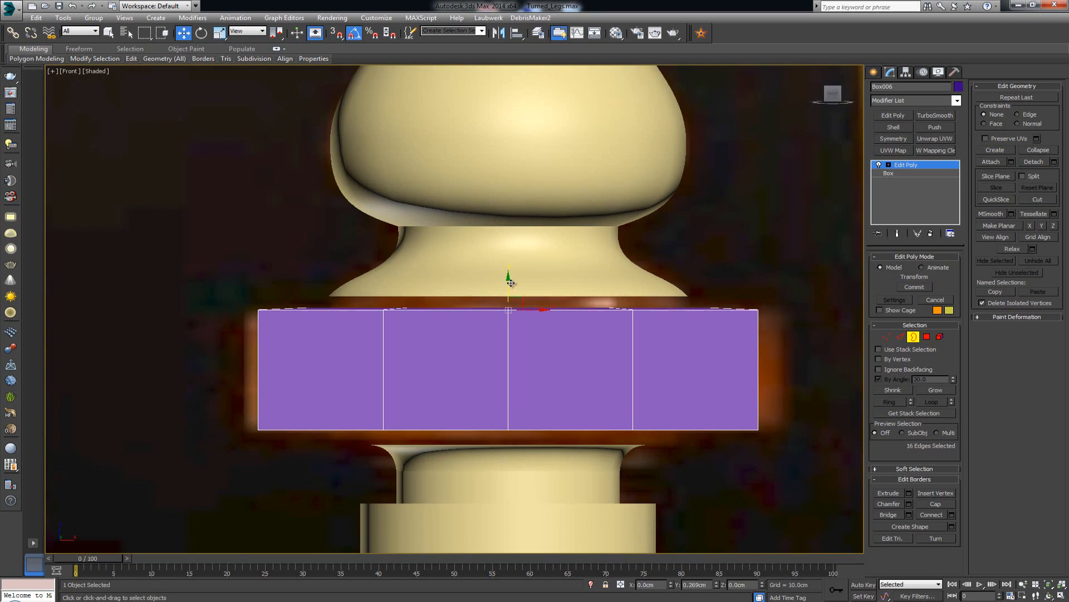
left_click_drag(511, 283, 509, 277)
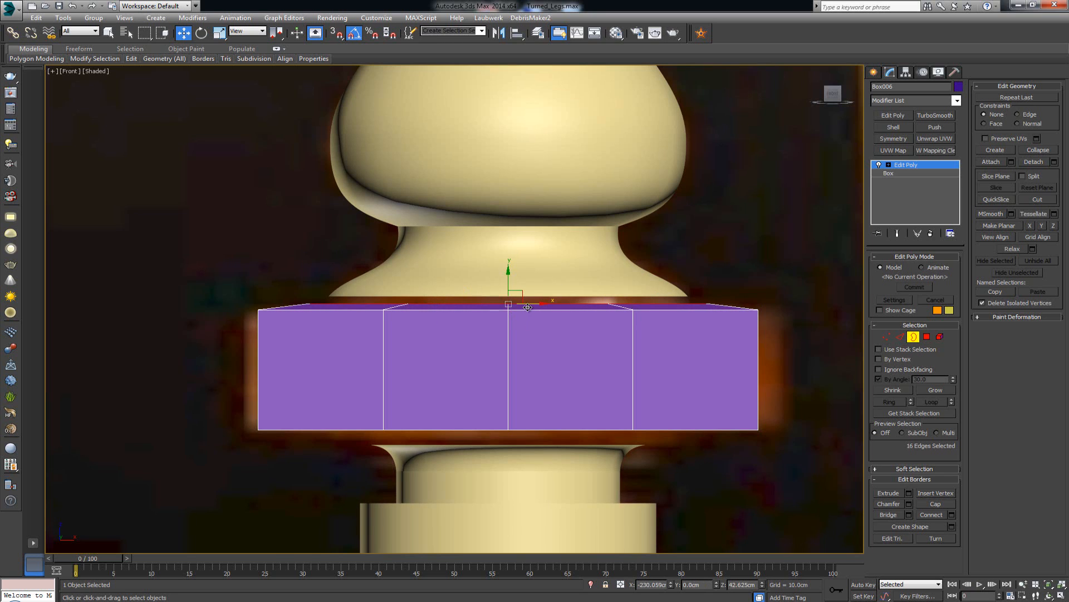
Undo the raised inner edge and the inward extrusion of the box's top border
key("alt+w")
key("alt+w")
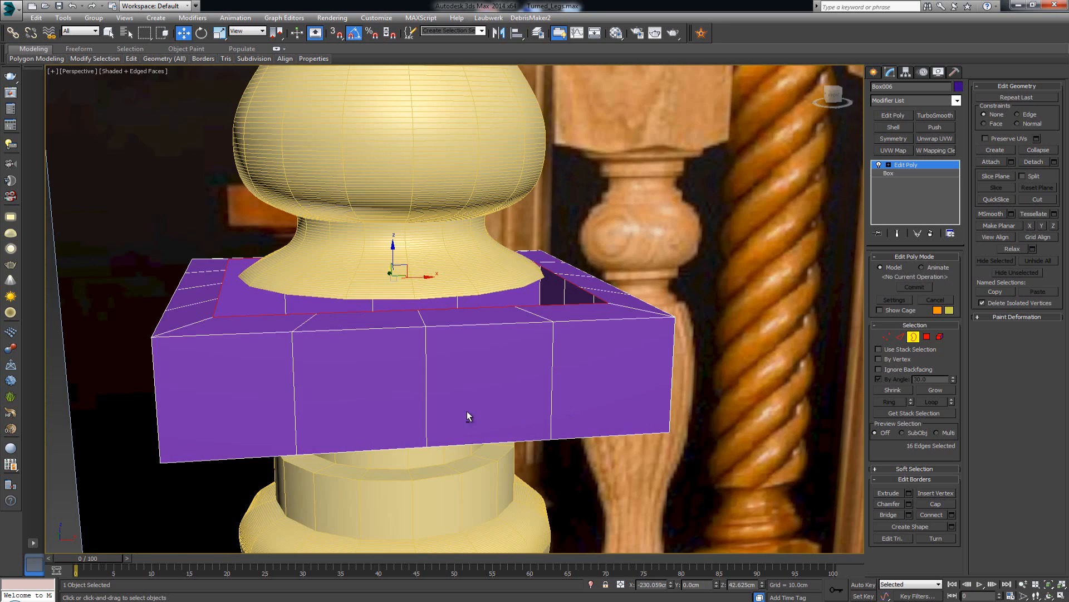
middle_click_drag(465, 417, 489, 423, "alt")
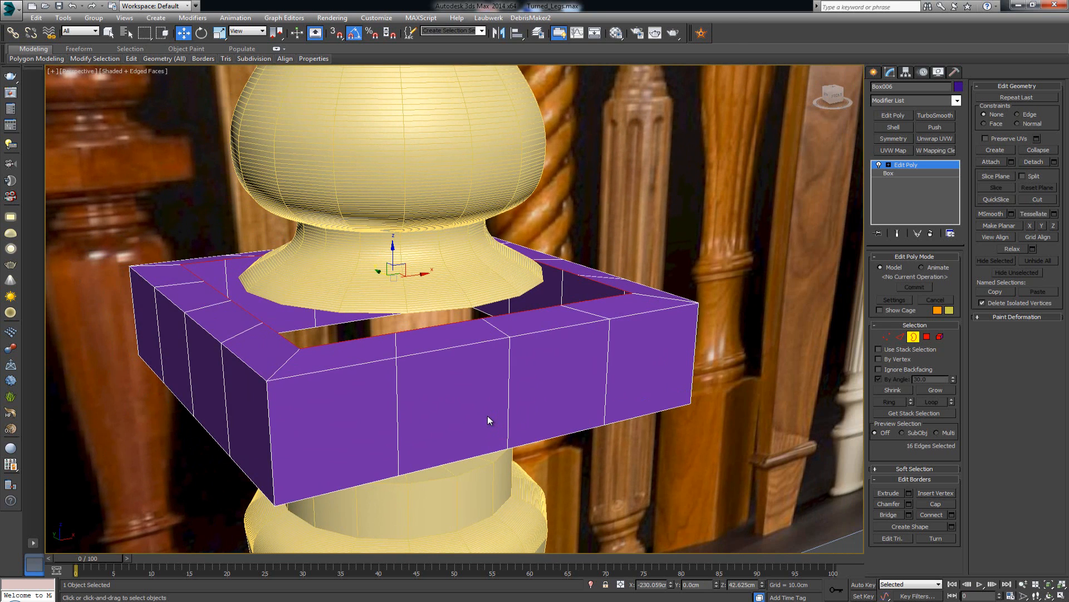
key("Delete")
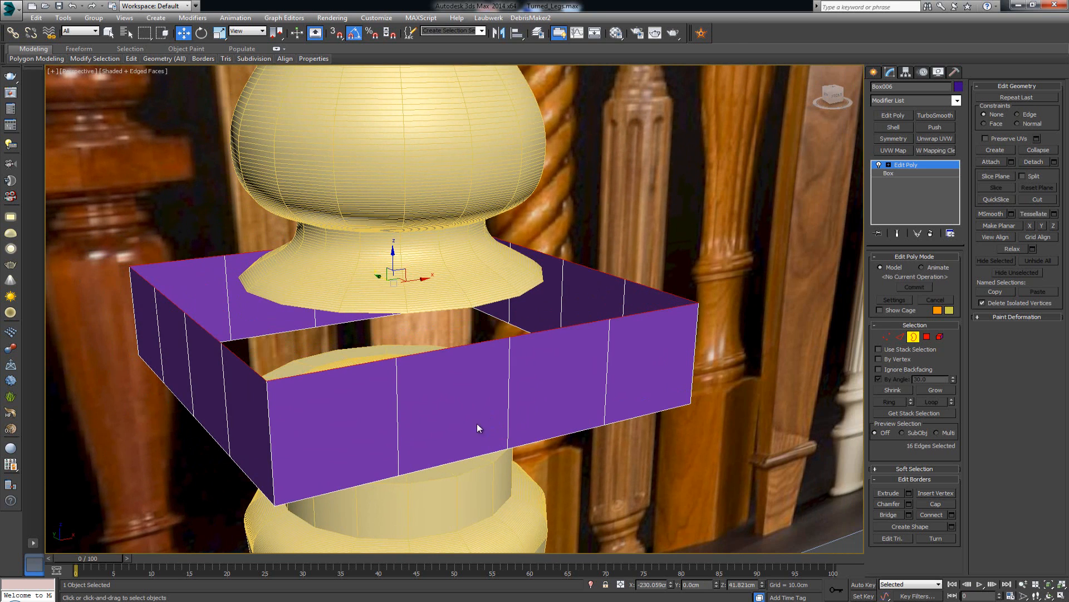
Add the box's bottom border to the selection and extrude both borders inward by uniform scaling to form flat rims
left_click(477, 456, "ctrl")
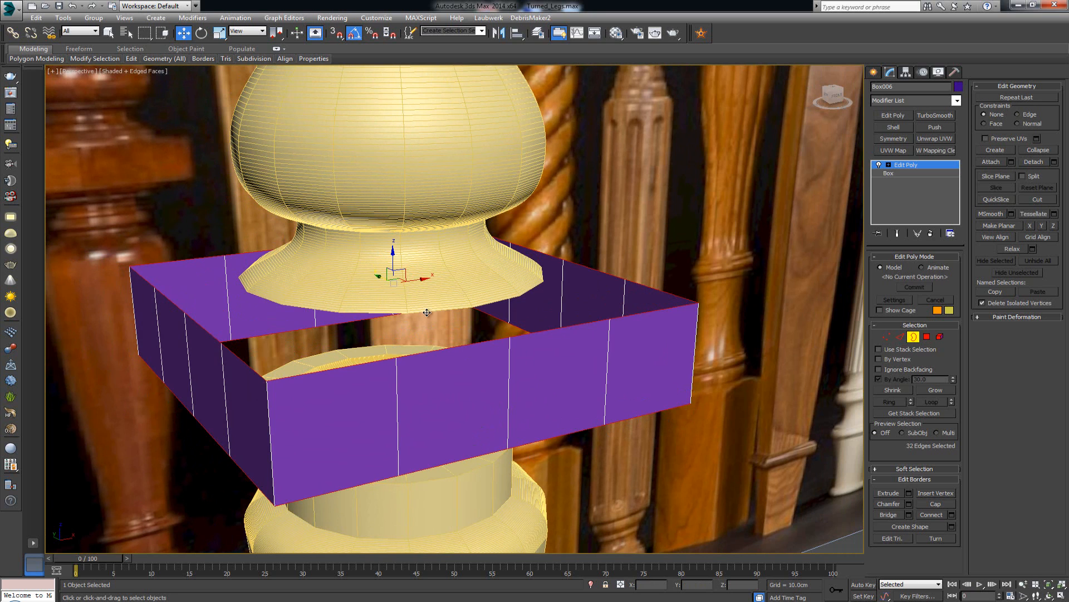
middle_click_drag(423, 338, 436, 347, "alt")
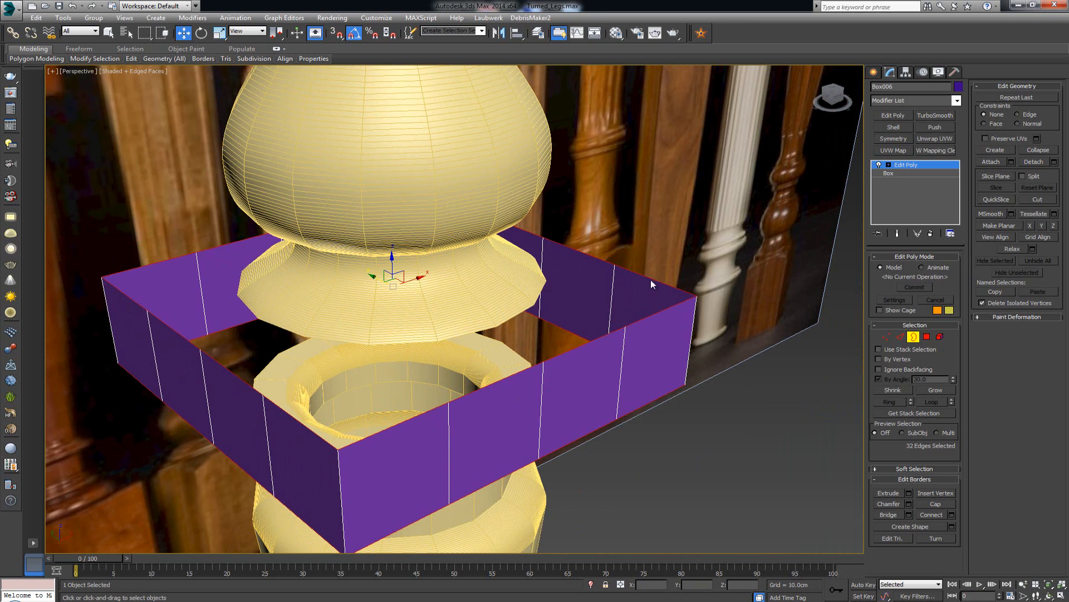
key("r")
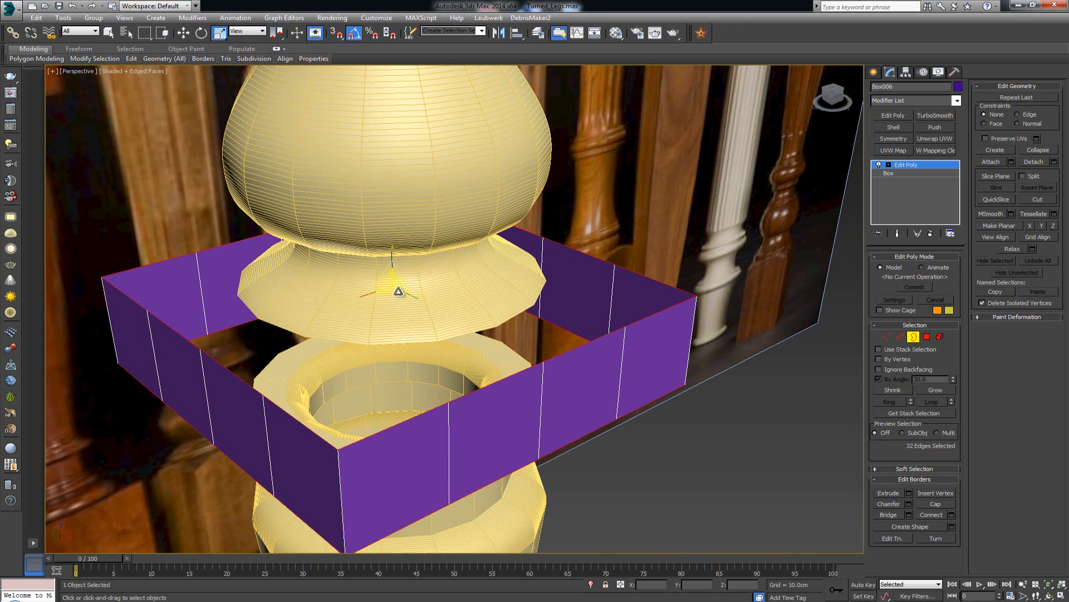
left_click_drag(395, 288, 397, 308)
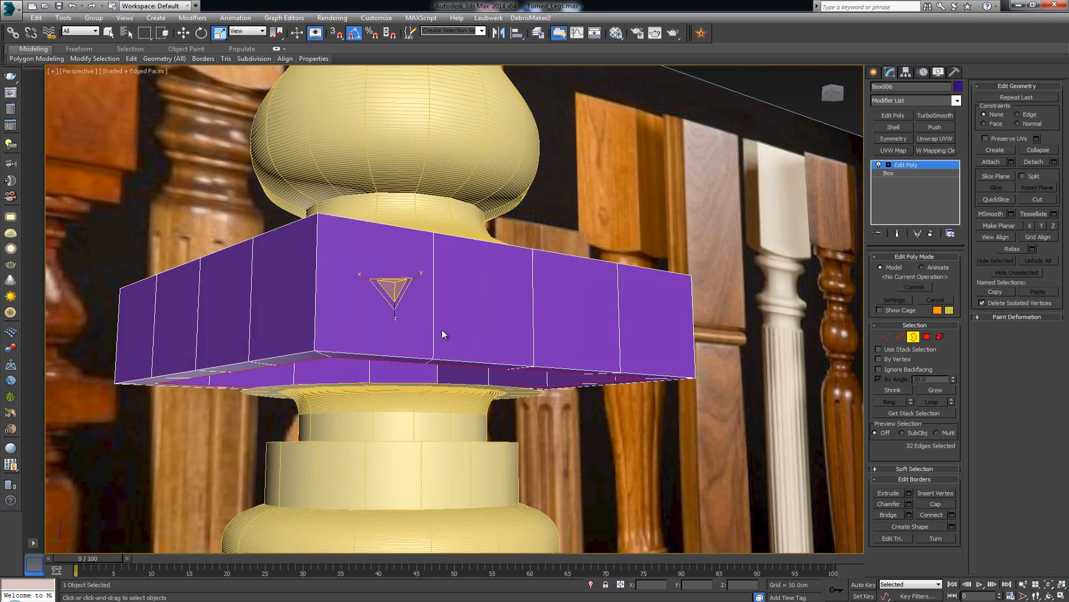
Select only the top inner border and raise it in the front view to about Z 42.58 cm, sloping the rim
middle_click_drag(442, 334, 451, 338, "alt")
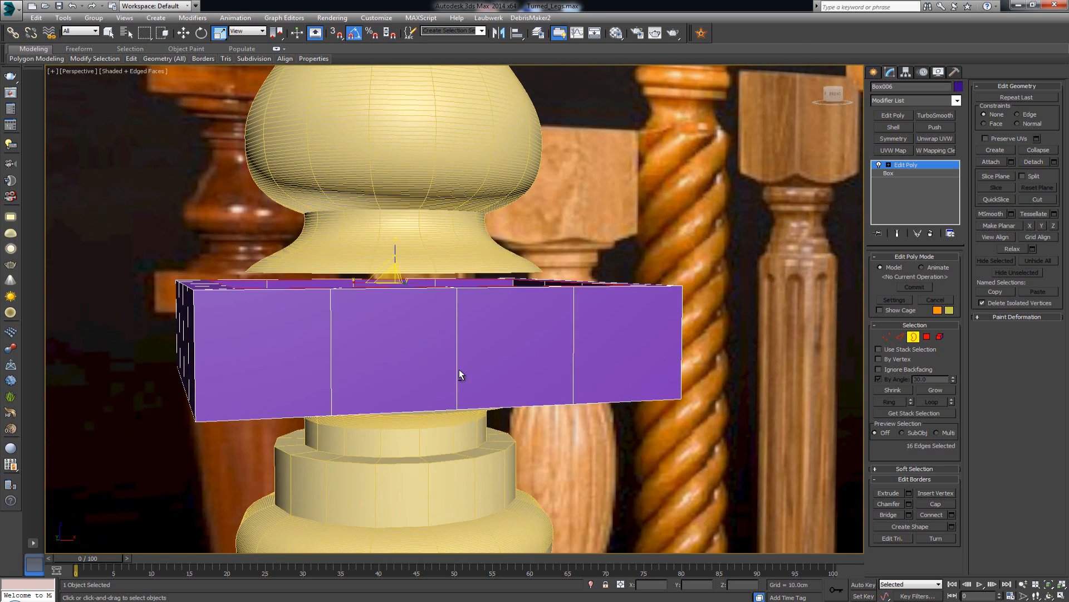
key("w")
key("alt+w")
key("alt+w")
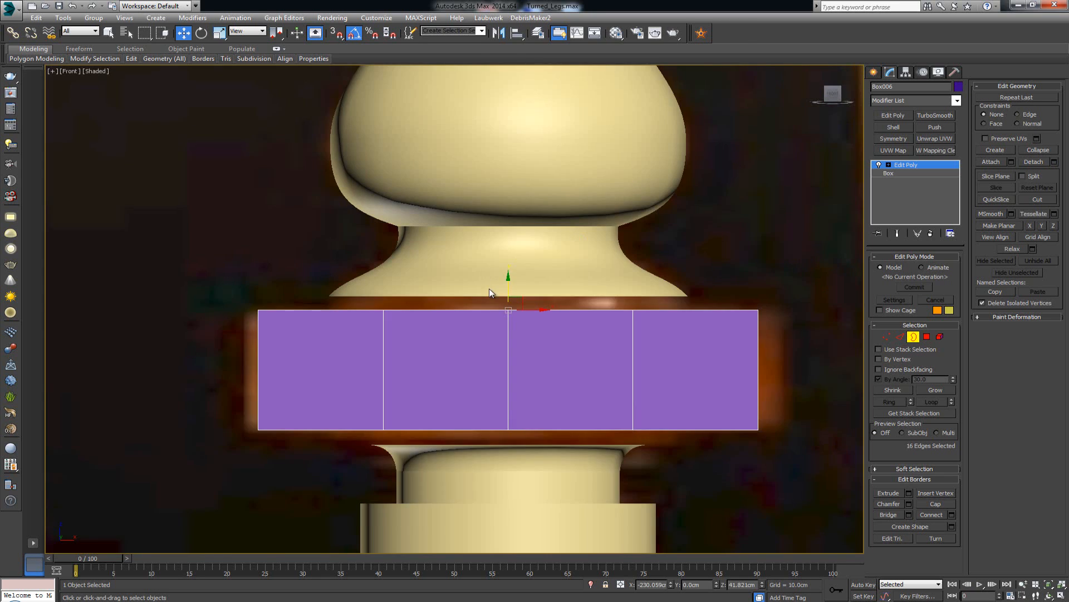
scroll(491, 293, "up", 2)
left_click_drag(517, 295, 518, 286, "shift")
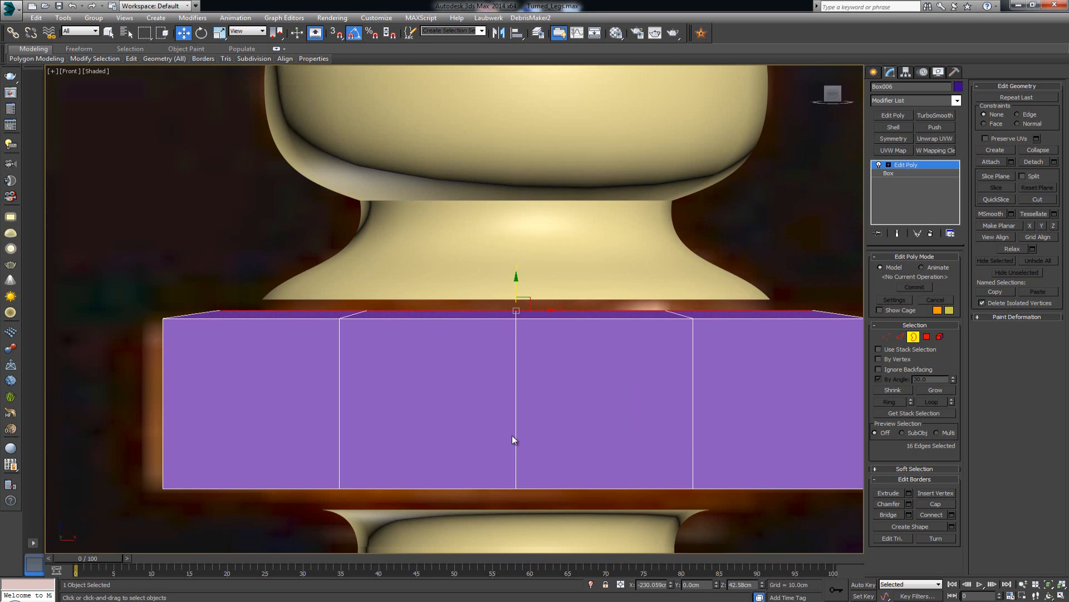
Leave border selection and convert the box to an Editable Poly
key("alt+w")
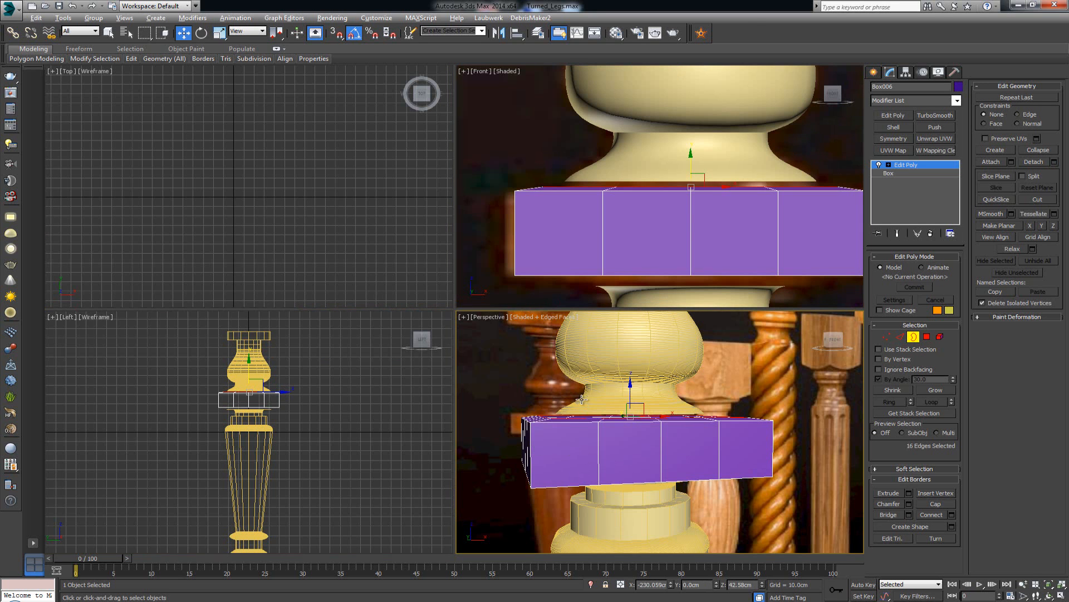
key("alt+w")
middle_click_drag(435, 329, 517, 332, "alt")
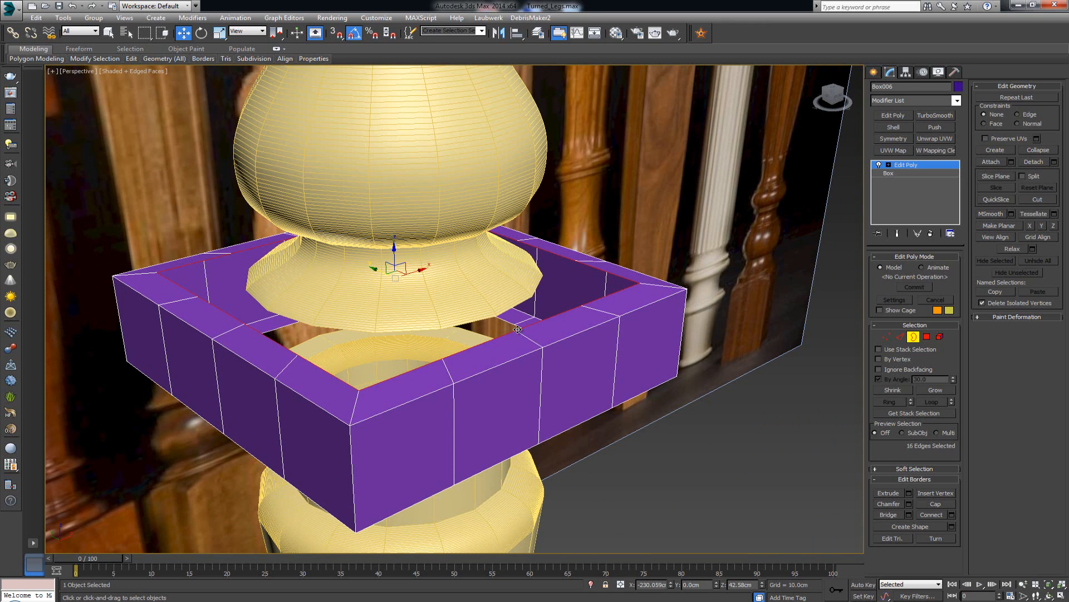
right_click(518, 329)
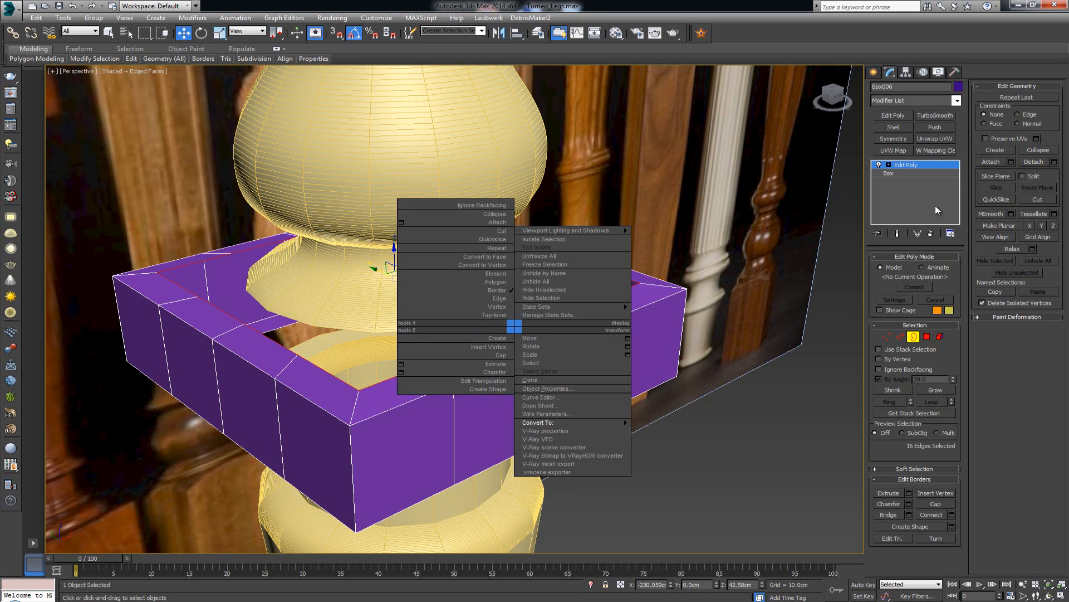
left_click(767, 306)
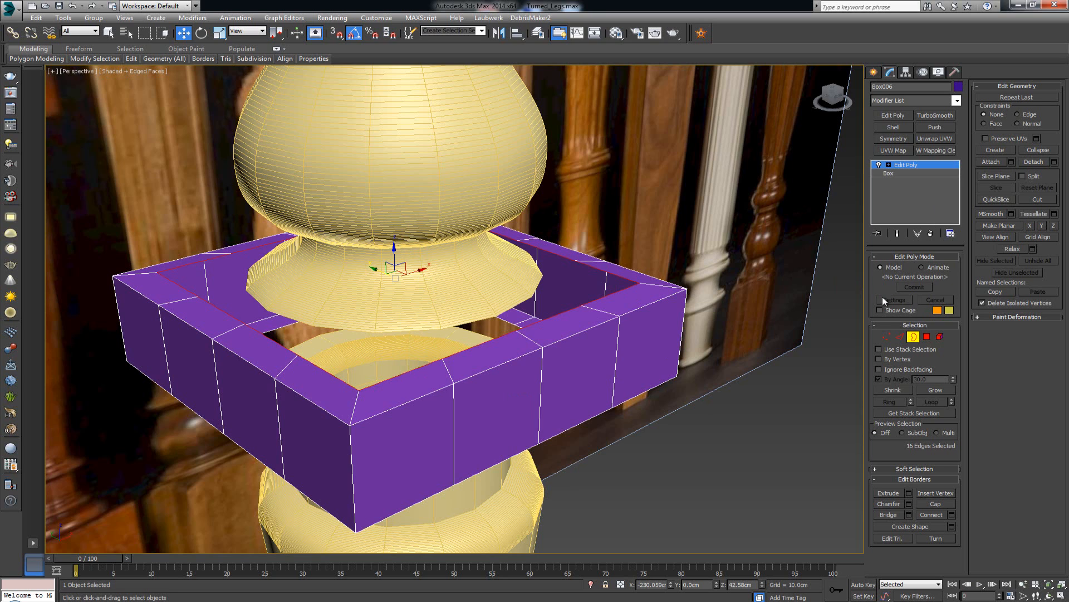
left_click(913, 337)
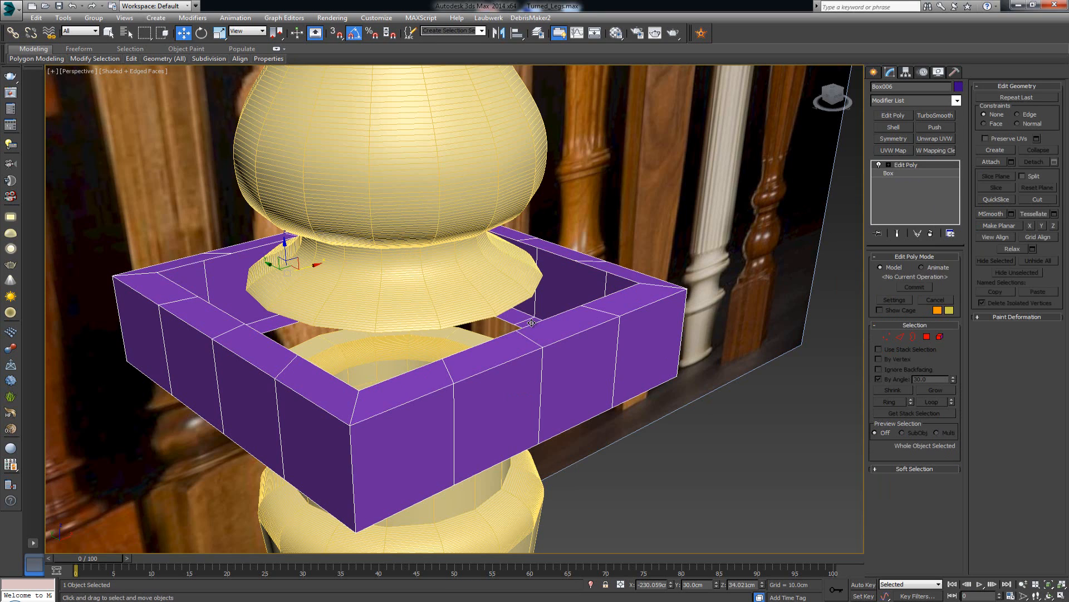
right_click(564, 331)
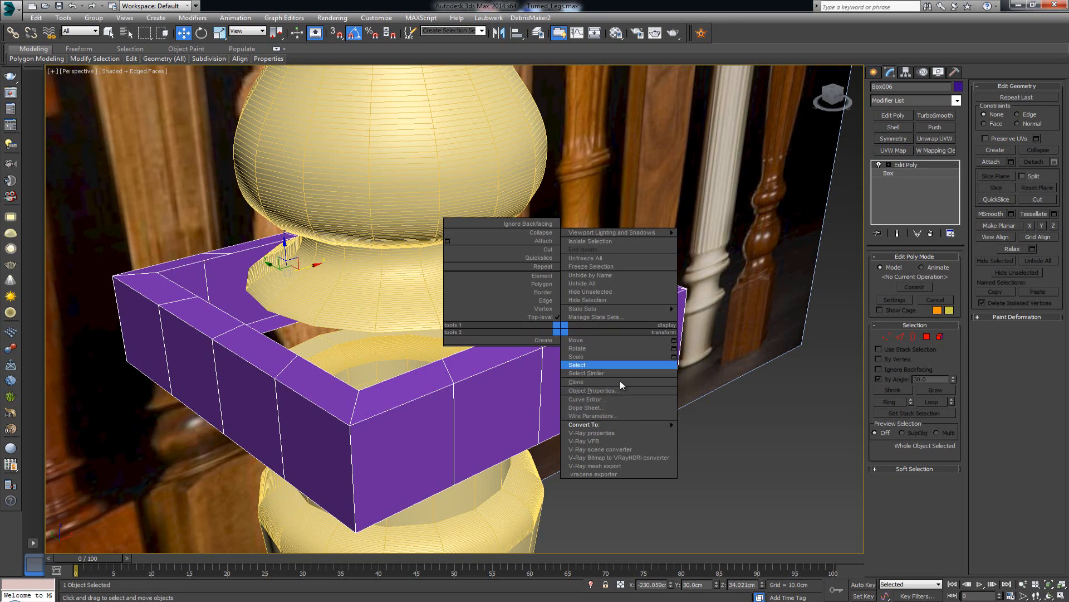
mouse_move(651, 424)
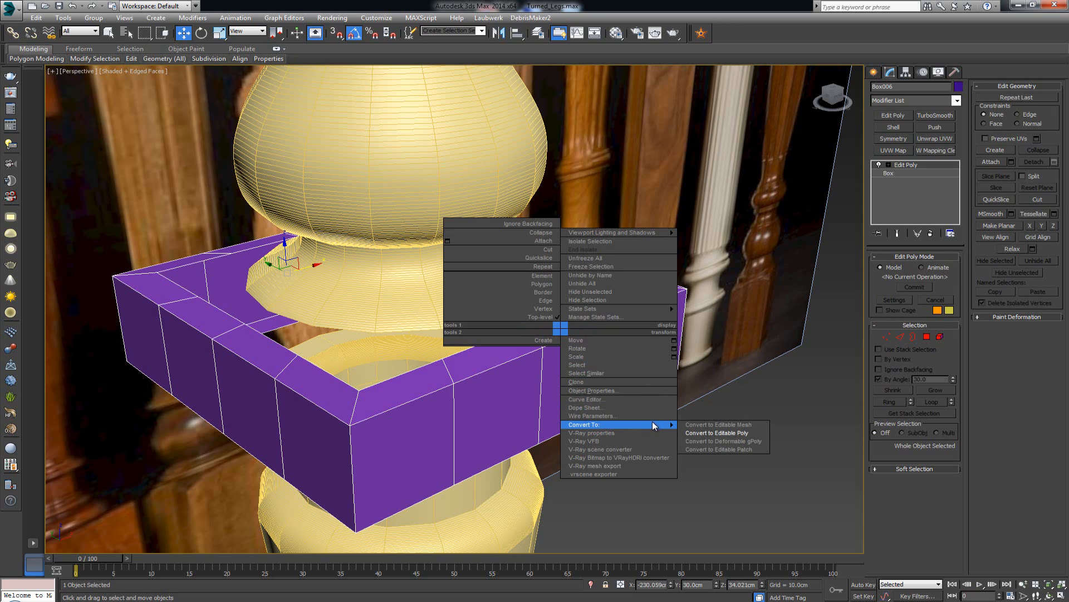
left_click(726, 434)
Regularize the box's top inner border into a circle and scale it in slightly towards the leg's base
key("3")
left_click(621, 279)
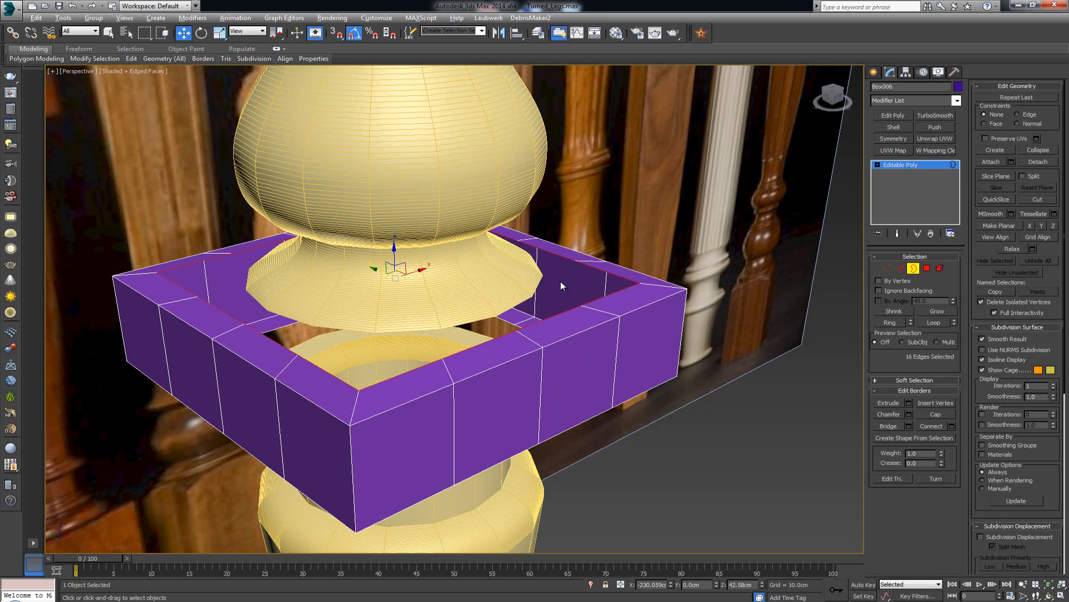
middle_click_drag(562, 281, 578, 280, "alt")
right_click(592, 265)
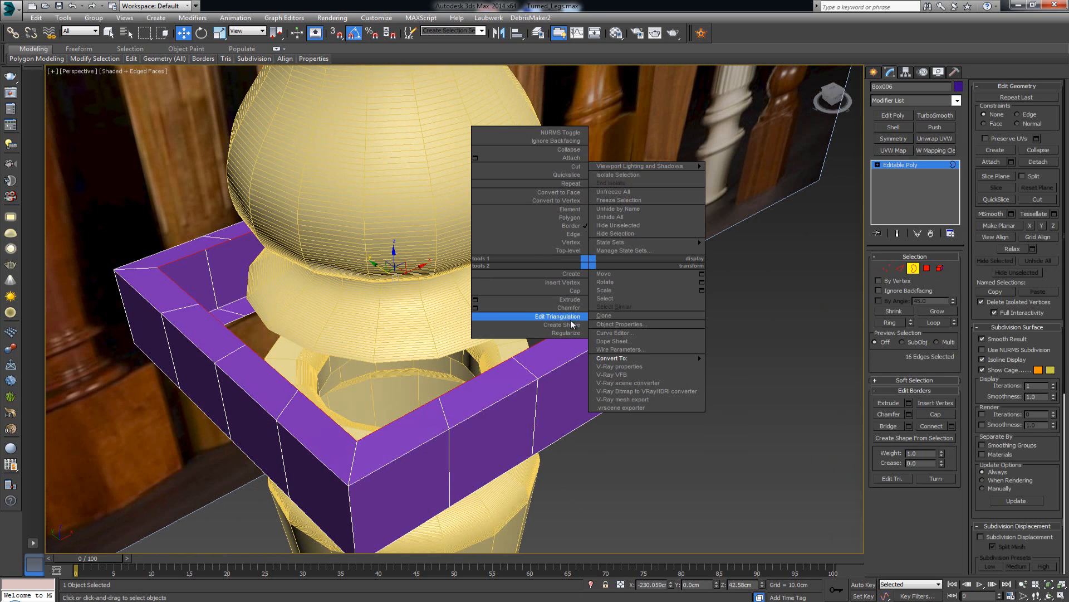
left_click(502, 332)
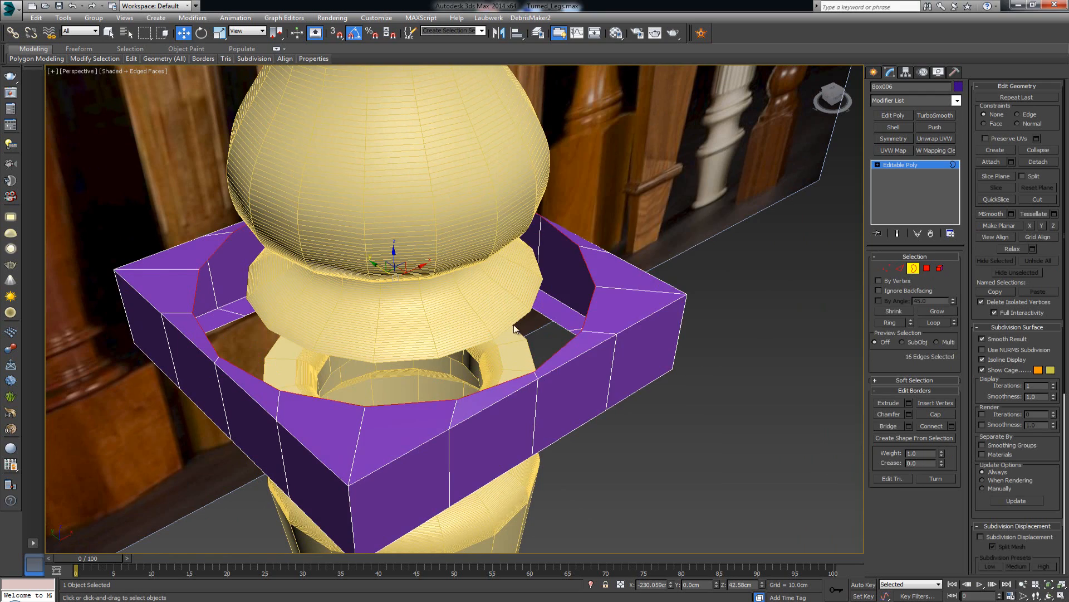
middle_click_drag(503, 332, 446, 319, "alt")
key("r")
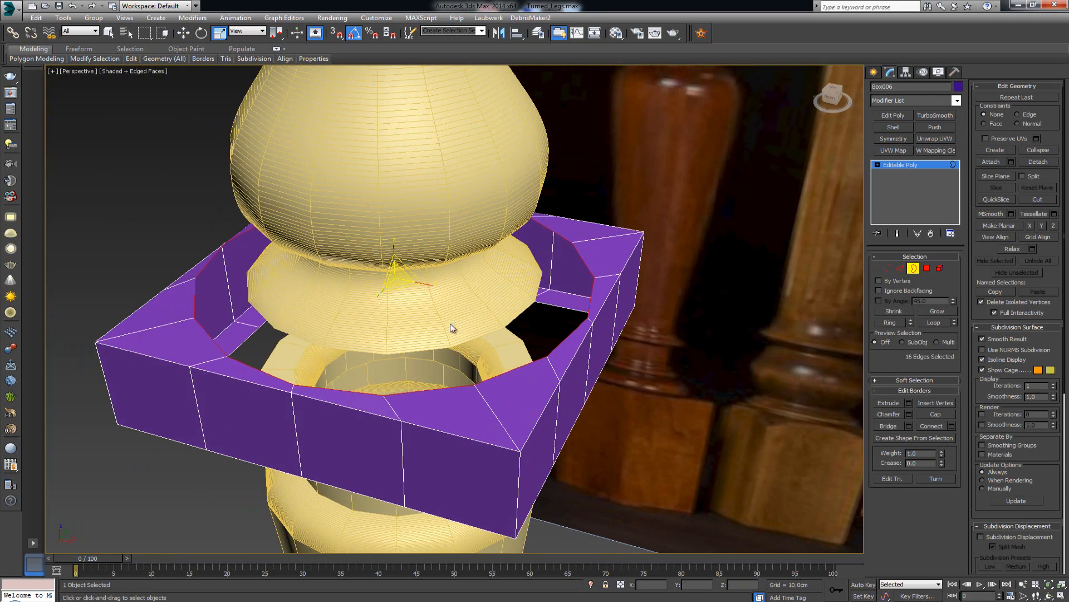
left_click_drag(396, 276, 402, 288)
Extrude the circular border straight up about 0.7 cm in the front view to form a short lip
middle_click_drag(410, 296, 450, 298, "alt")
key("alt+w")
key("alt+w")
scroll(570, 275, "down", 1)
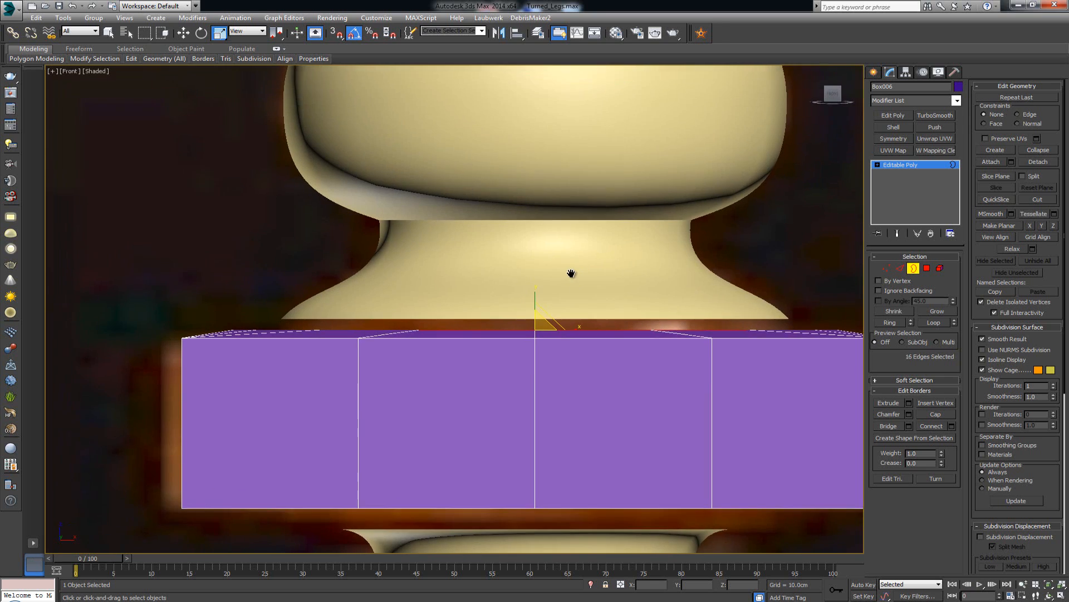
scroll(548, 302, "up", 4)
key("w")
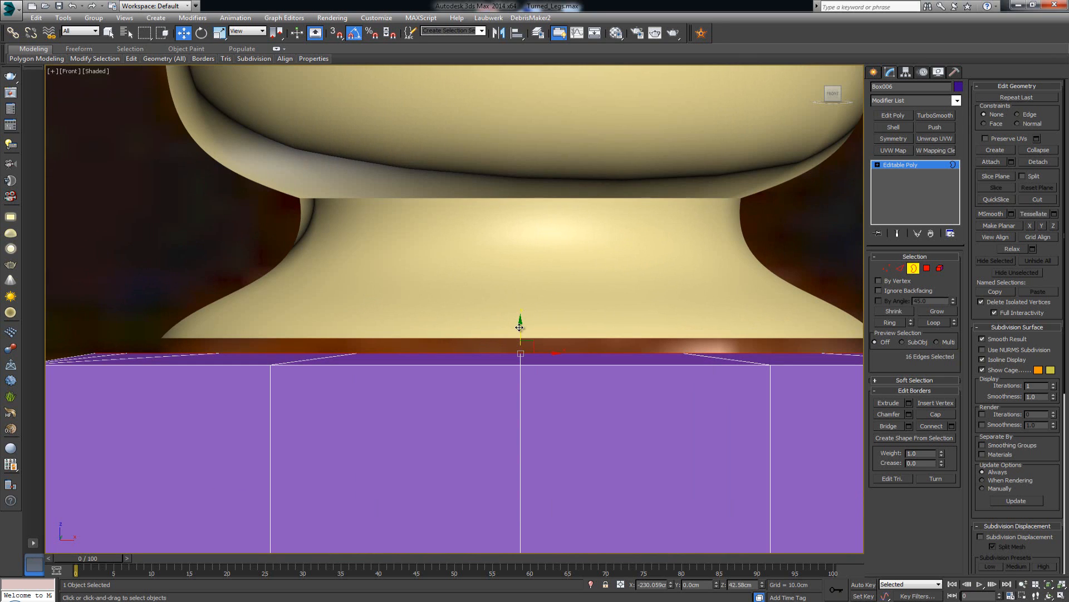
left_click_drag(521, 329, 522, 318, "shift")
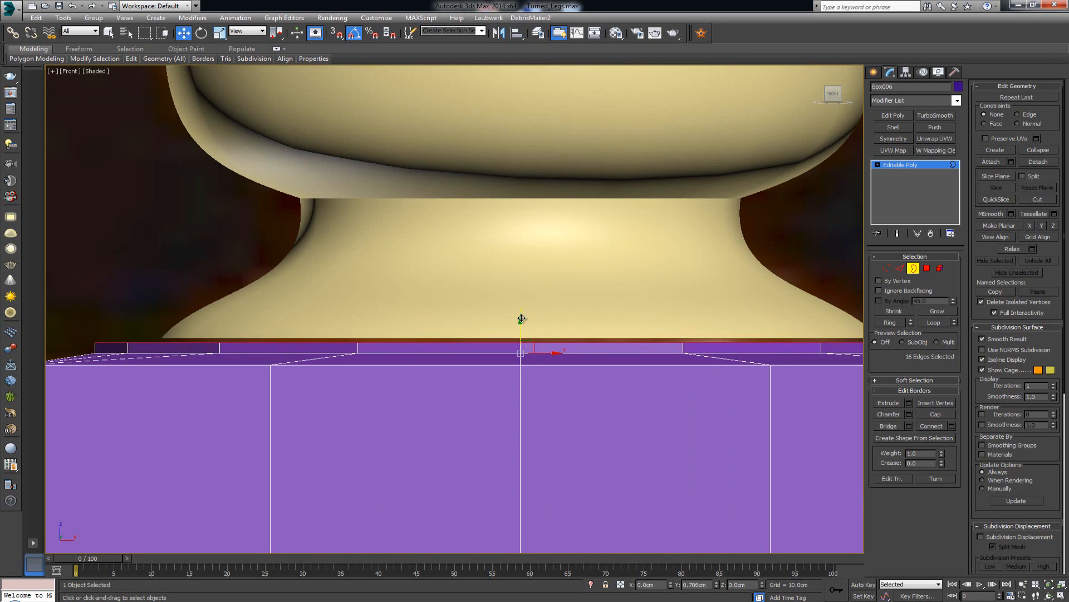
Scale the raised circular border inward until it closely follows the leg's flared edge above the box
middle_click_drag(529, 309, 521, 375)
key("alt+w")
middle_click(609, 377)
key("alt+w")
scroll(522, 378, "up", 3)
key("r")
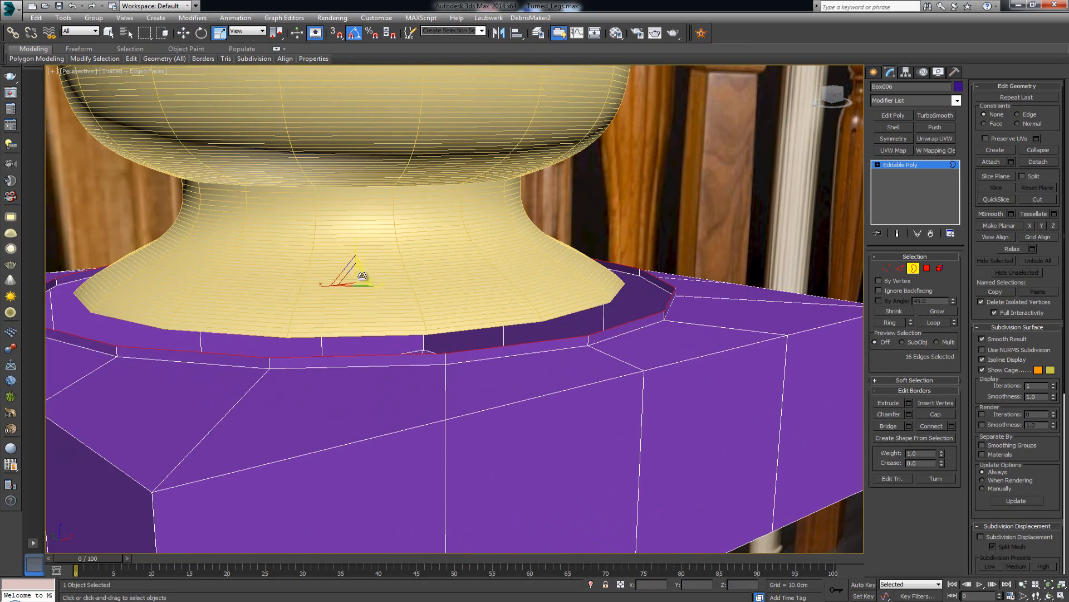
left_click_drag(354, 273, 356, 283)
middle_click_drag(421, 299, 418, 308, "alt")
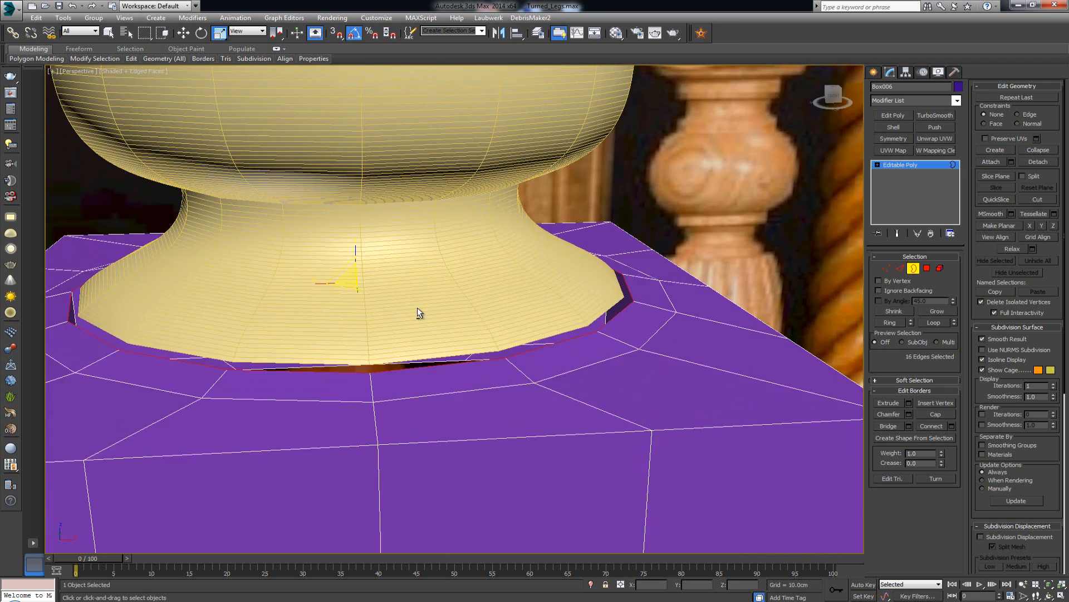
scroll(416, 310, "down", 3)
mouse_move(554, 313)
middle_mouse_down("alt")
mouse_move(597, 306)
mouse_move(561, 312)
middle_mouse_up("alt")
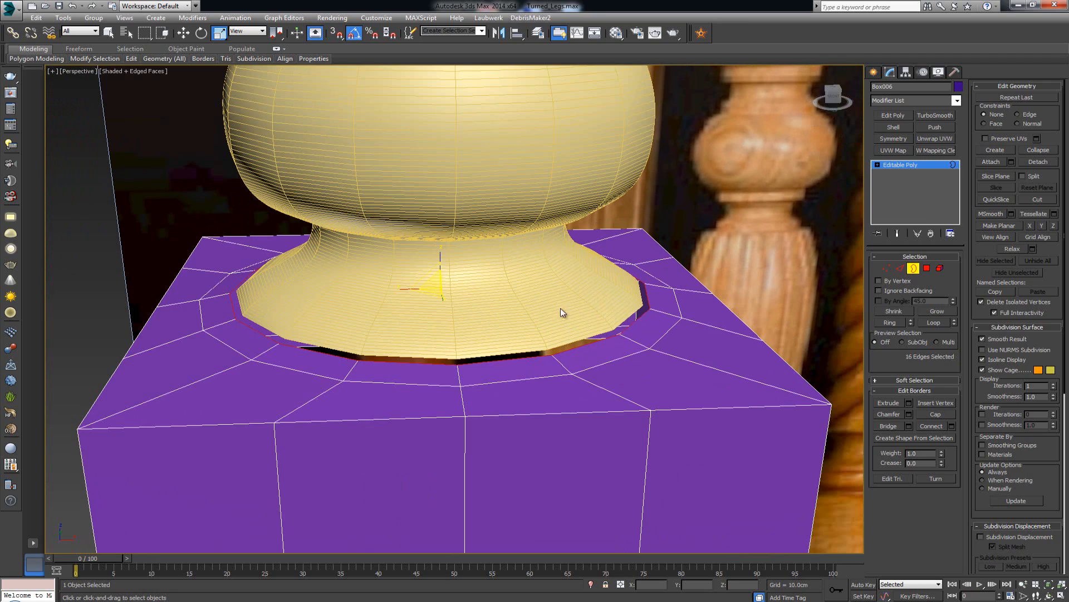
Regularize the open border on the underside of the box into a circle
left_click(913, 269)
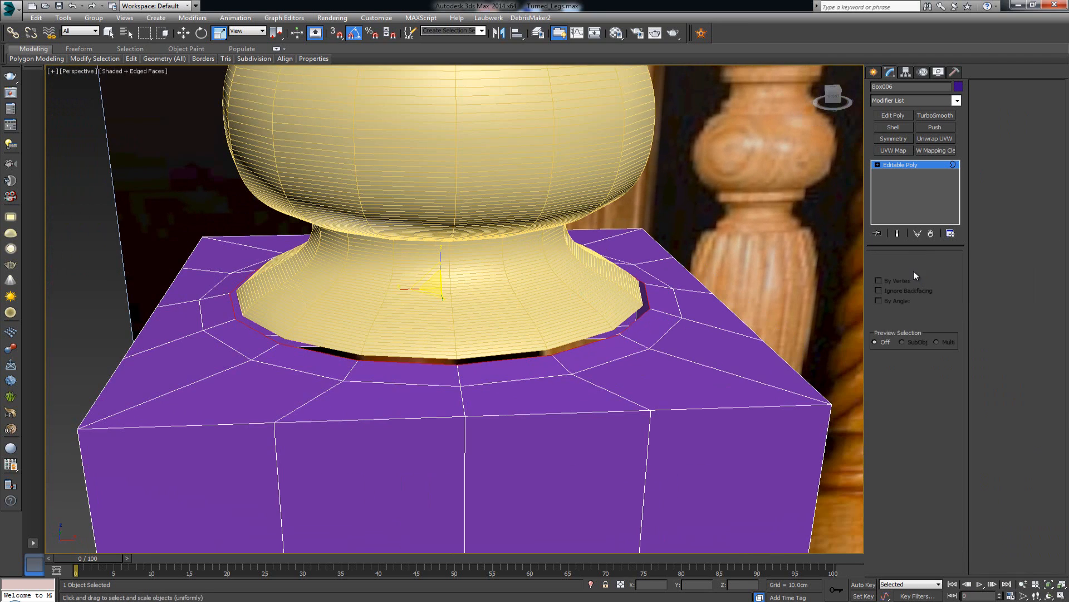
scroll(590, 341, "down", 4)
middle_click_drag(595, 340, 552, 290, "alt")
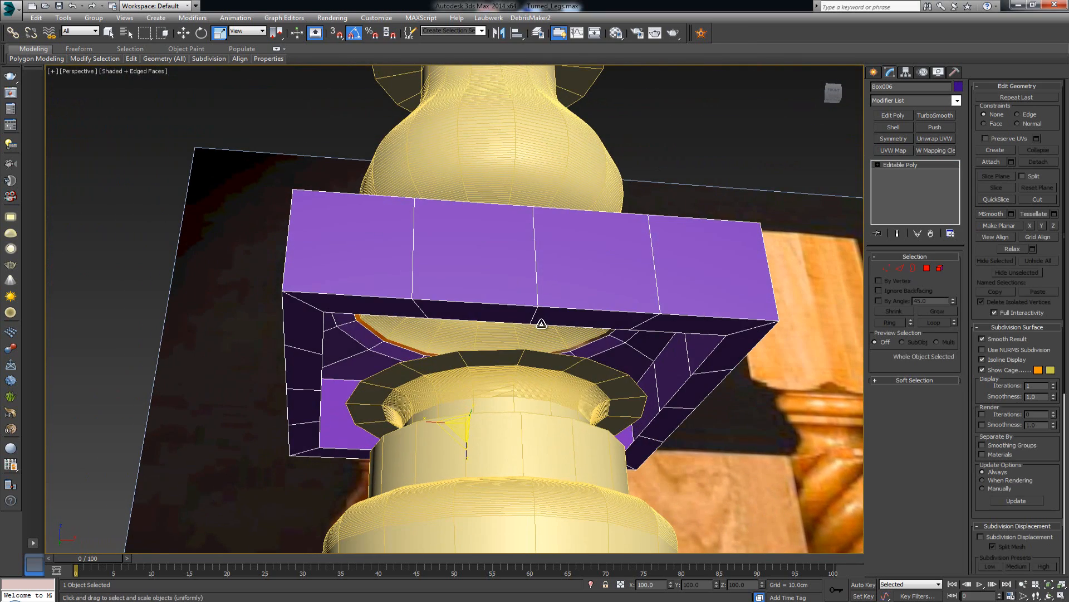
key("3")
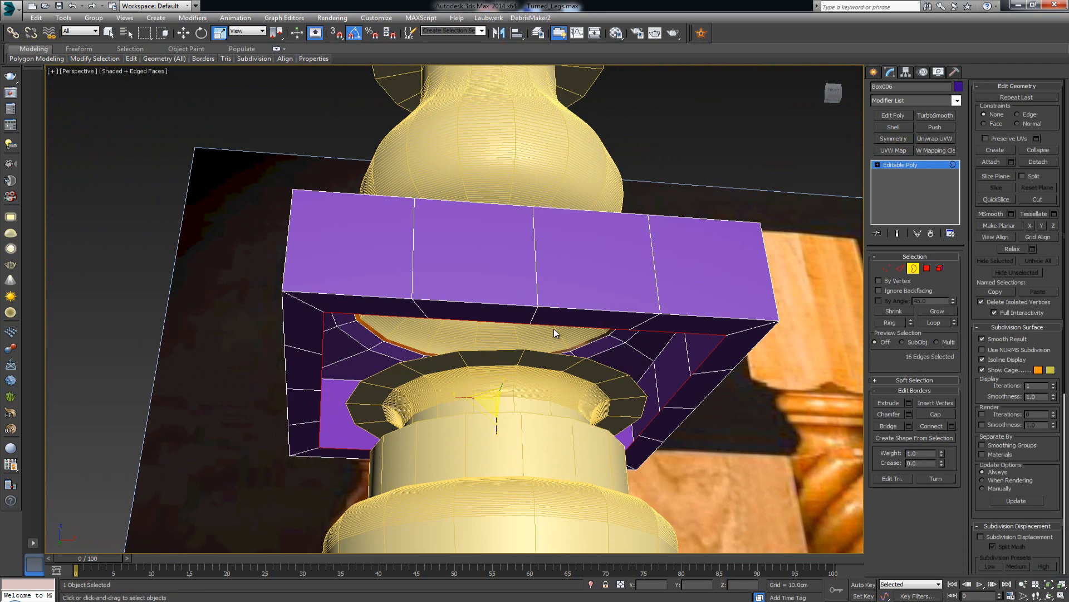
right_click(554, 329)
left_click(533, 396)
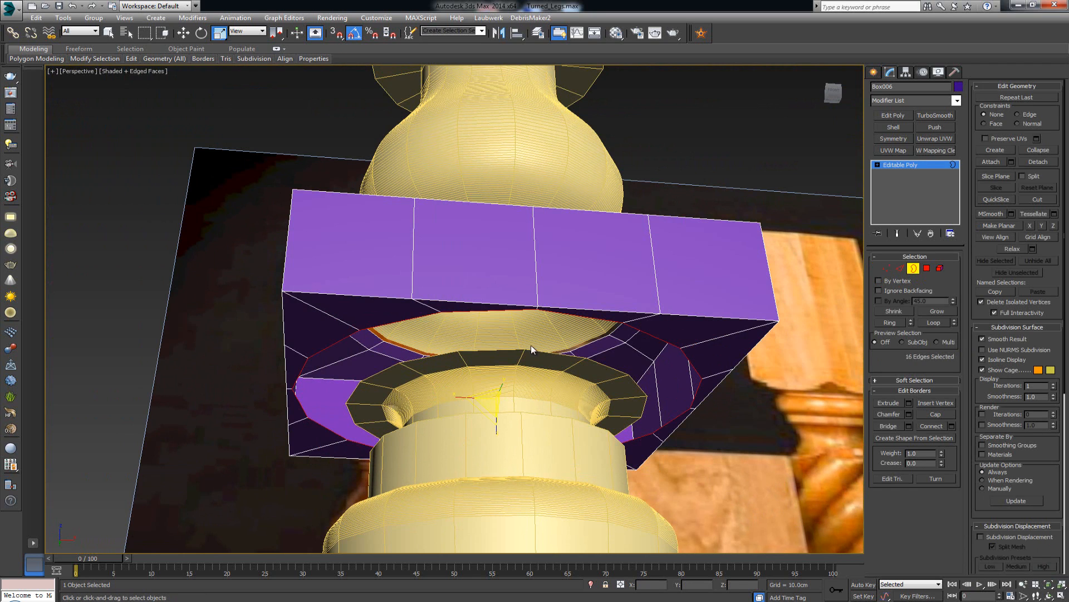
Scale the underside's circular border inward and extrude it about 1.4 cm downward to form a lip facing the leg's lower flare
mouse_move(489, 401)
left_mouse_down()
mouse_move(494, 375)
mouse_move(495, 384)
left_mouse_up()
key("w")
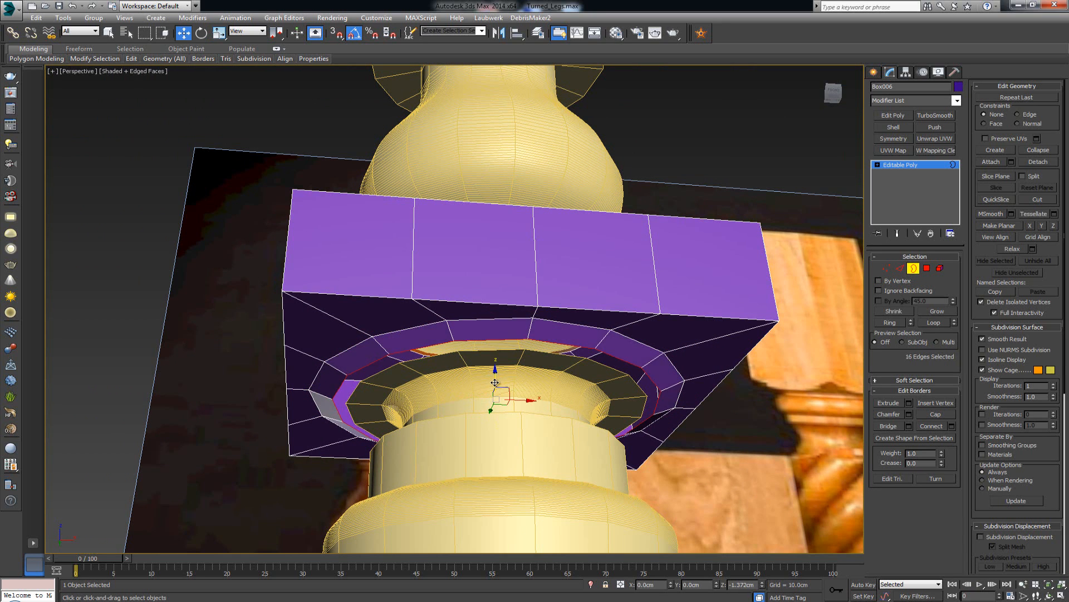
middle_click_drag(516, 325, 868, 290, "alt")
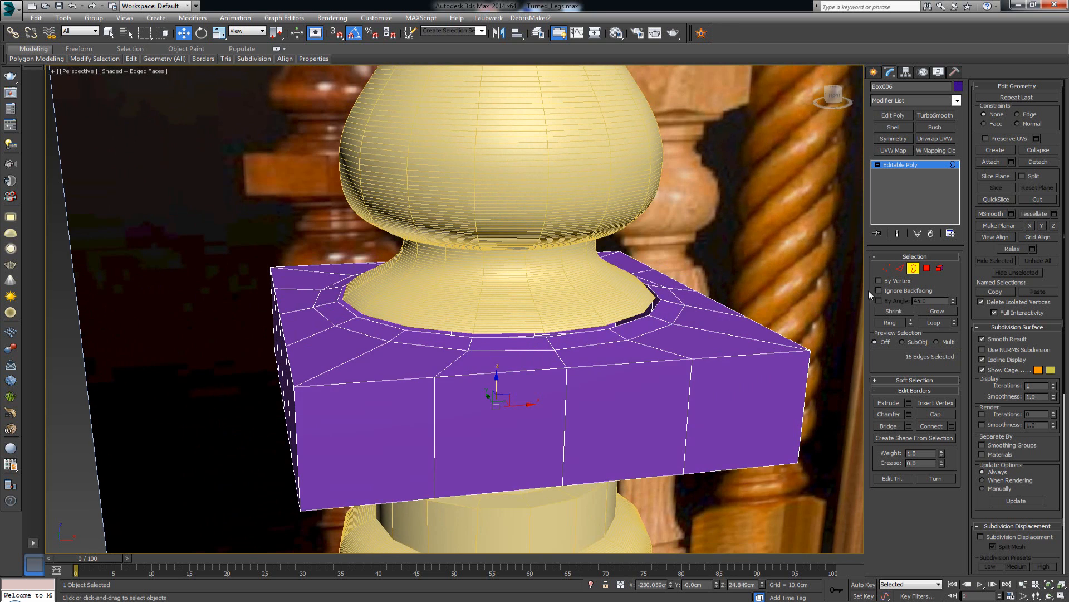
left_click(914, 270)
Attach the turned leg to the box so both form one Editable Poly, and dismiss the CCleaner alert
left_click(486, 262)
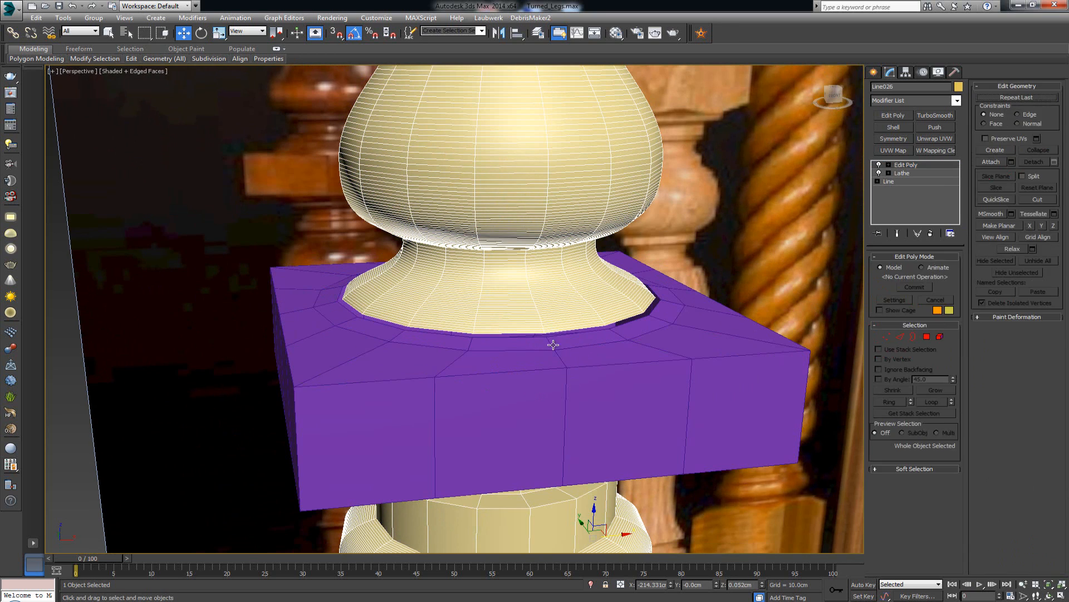
left_click(553, 345)
left_click(599, 270)
left_click(576, 351)
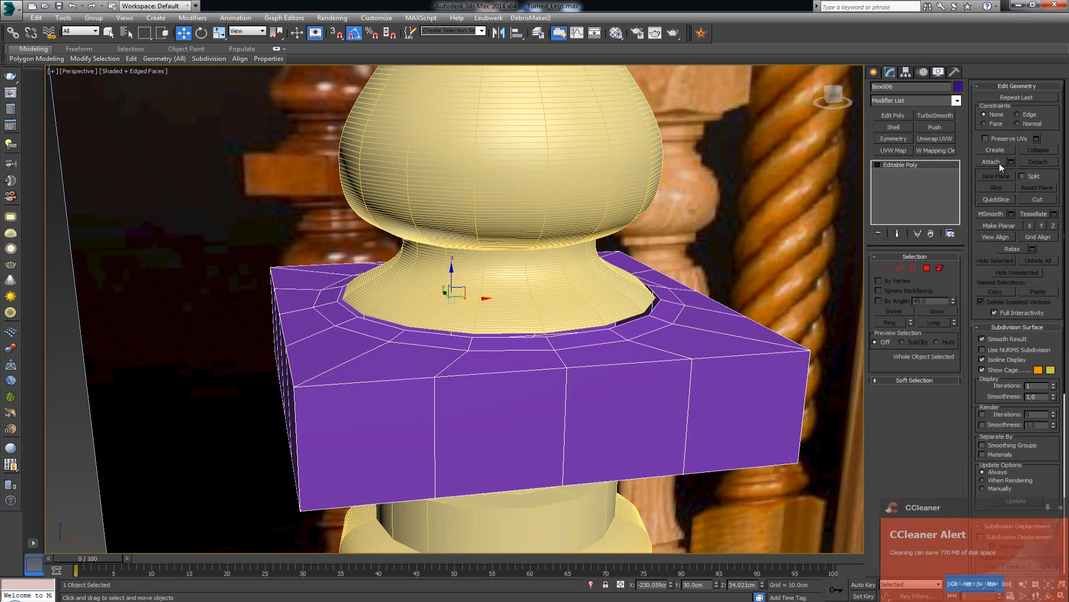
left_click(999, 162)
left_click(486, 257)
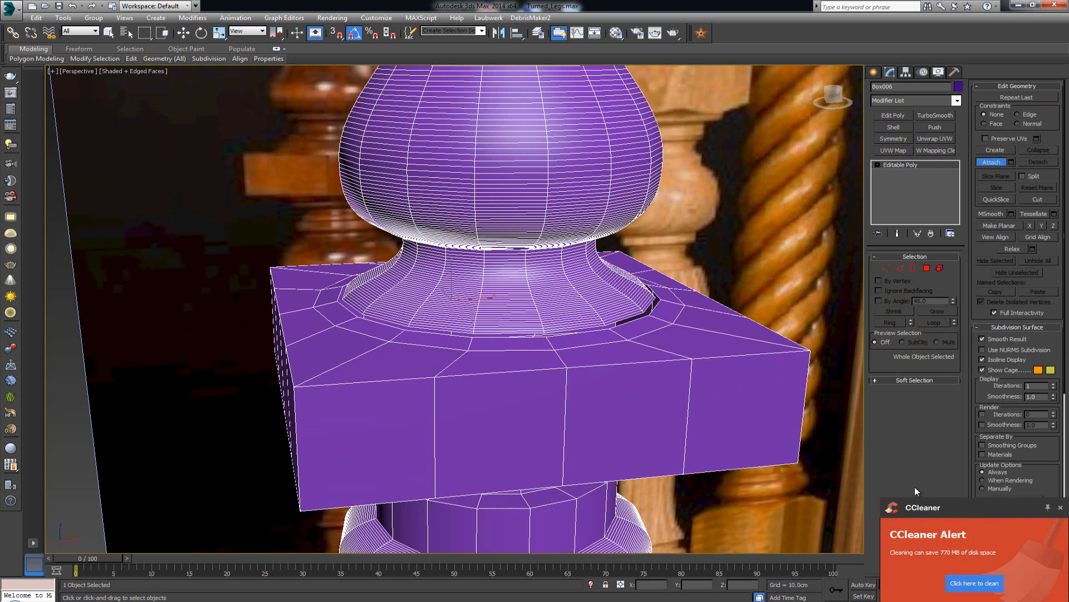
left_click(1061, 508)
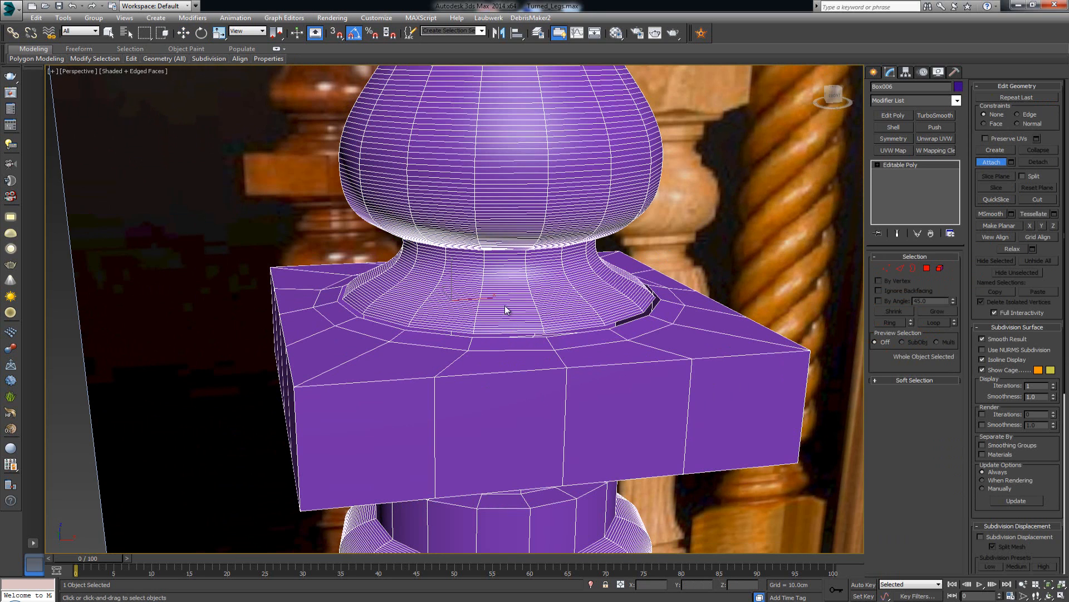
Bridge the box's upper circular border to the matching open border of the leg section above it
middle_click_drag(696, 283, 680, 292, "alt")
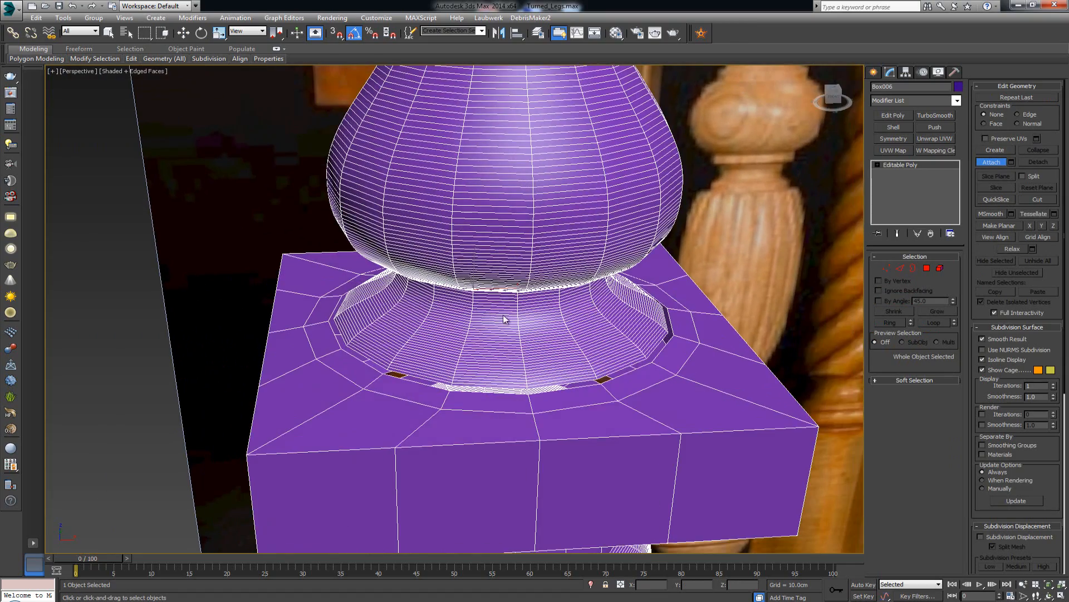
scroll(535, 302, "down", 3)
scroll(510, 294, "up", 3)
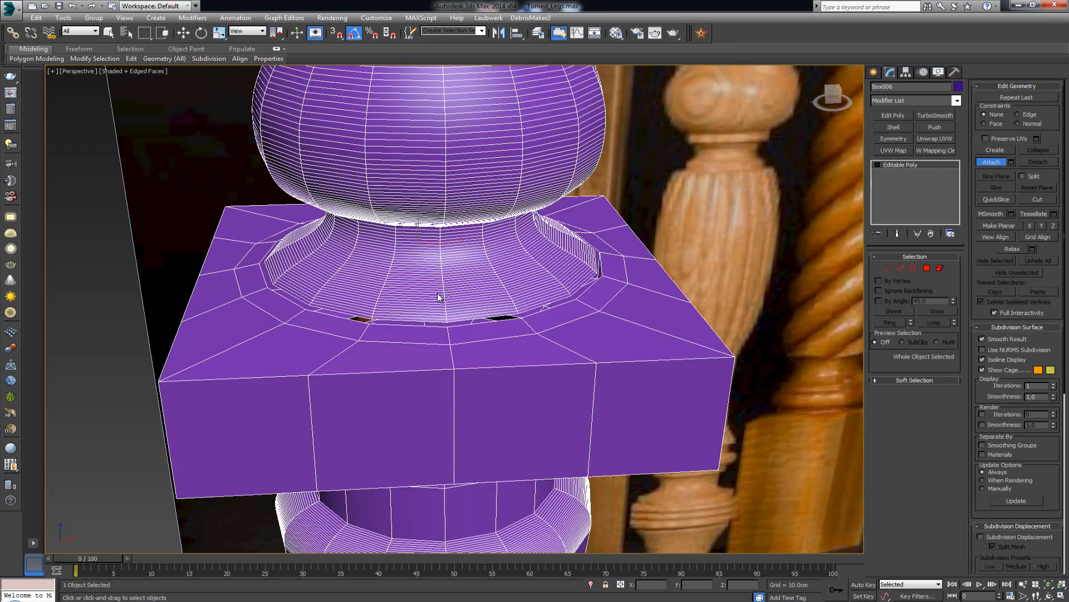
key("3")
key("w")
left_click(480, 323)
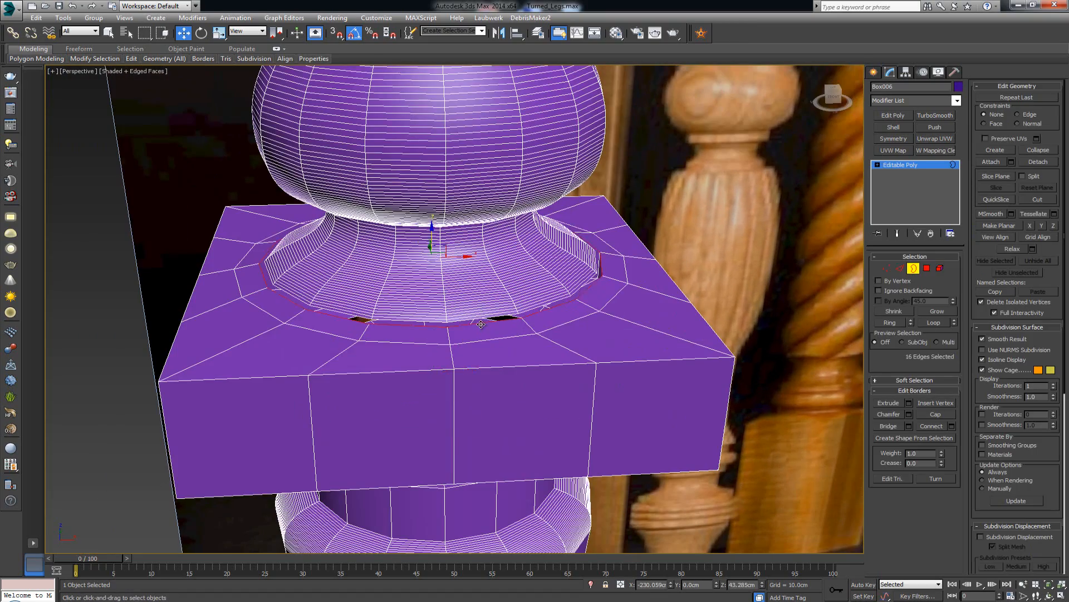
left_click_drag(479, 321, 479, 320, "shift")
scroll(479, 320, "up", 6)
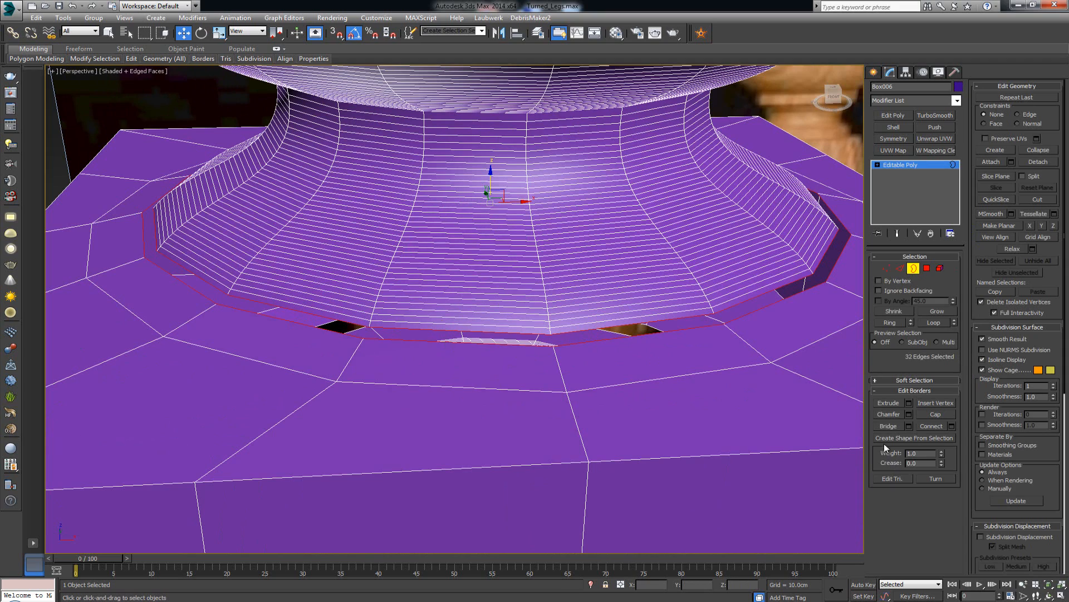
left_click(889, 427)
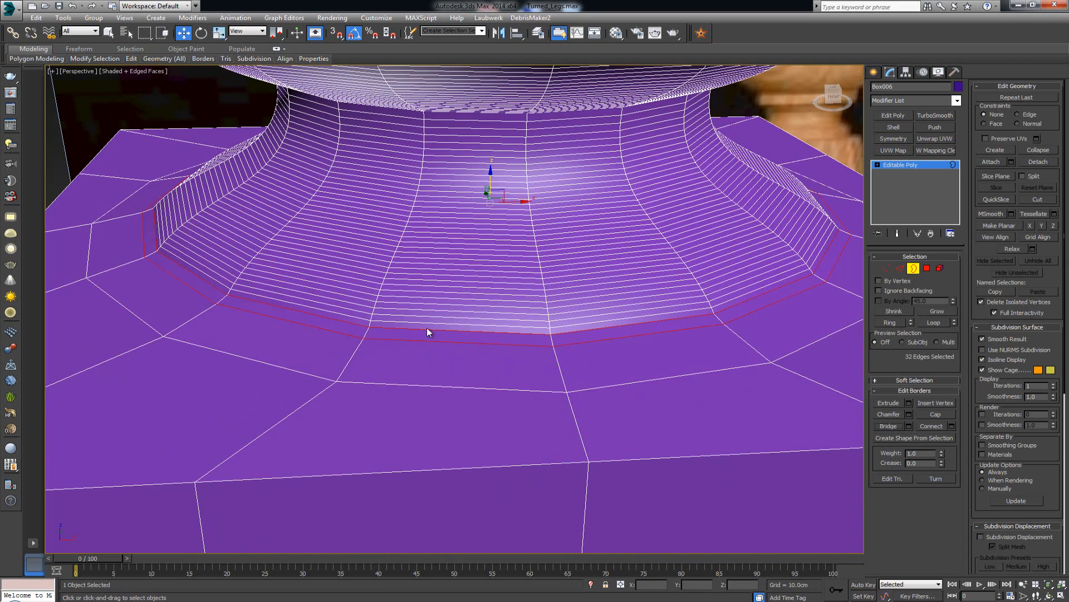
Bridge the box's underside border to the open border of the lower leg section, then leave border selection
scroll(436, 339, "down", 5)
mouse_move(439, 342)
middle_mouse_down("alt")
mouse_move(449, 366)
mouse_move(448, 329)
middle_mouse_up("alt")
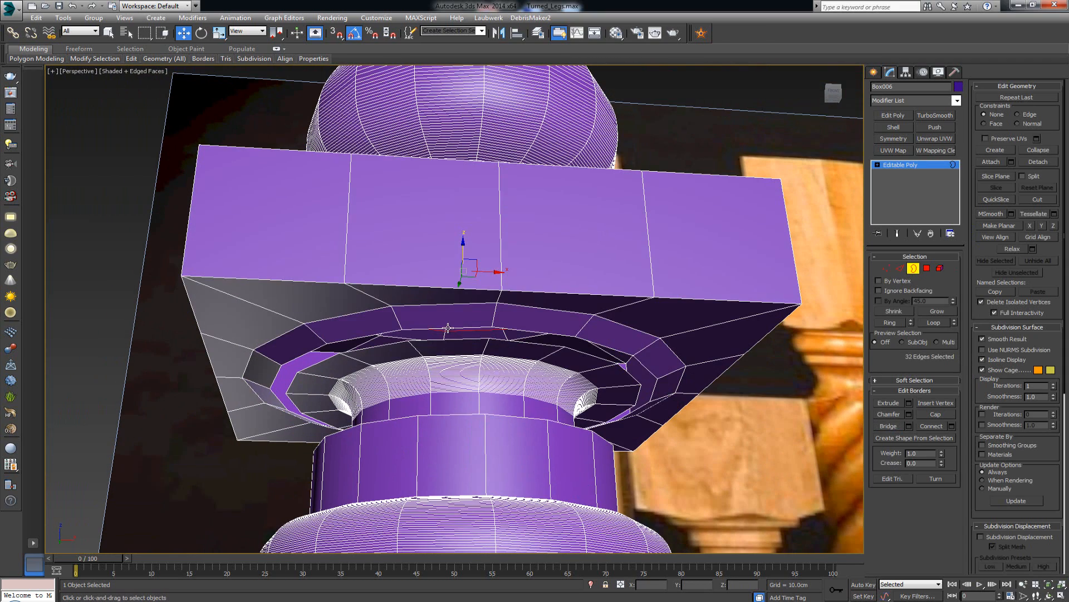
left_click(446, 331)
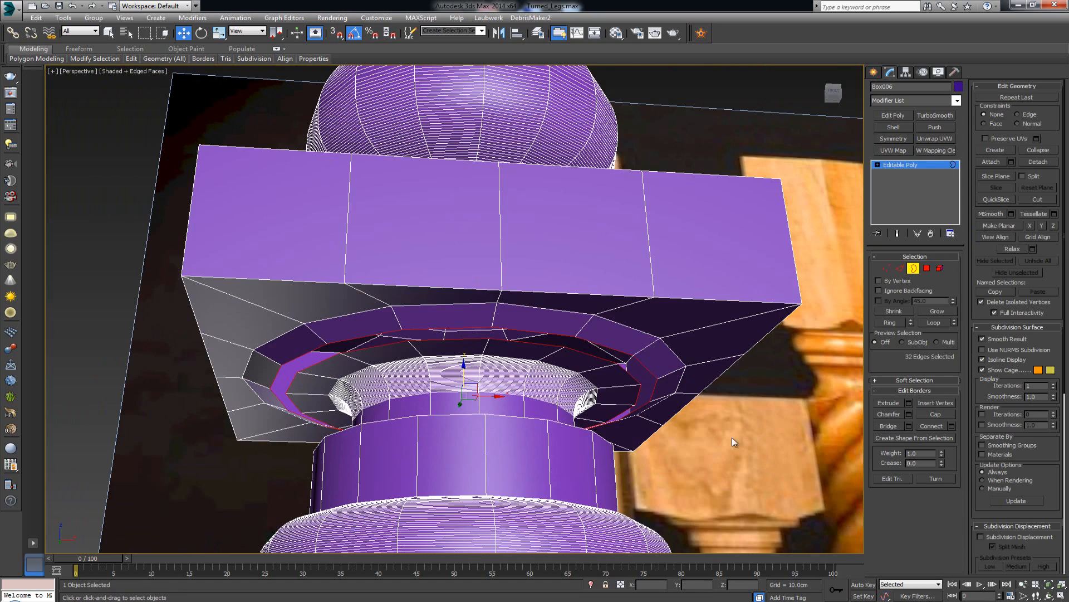
left_click(887, 426)
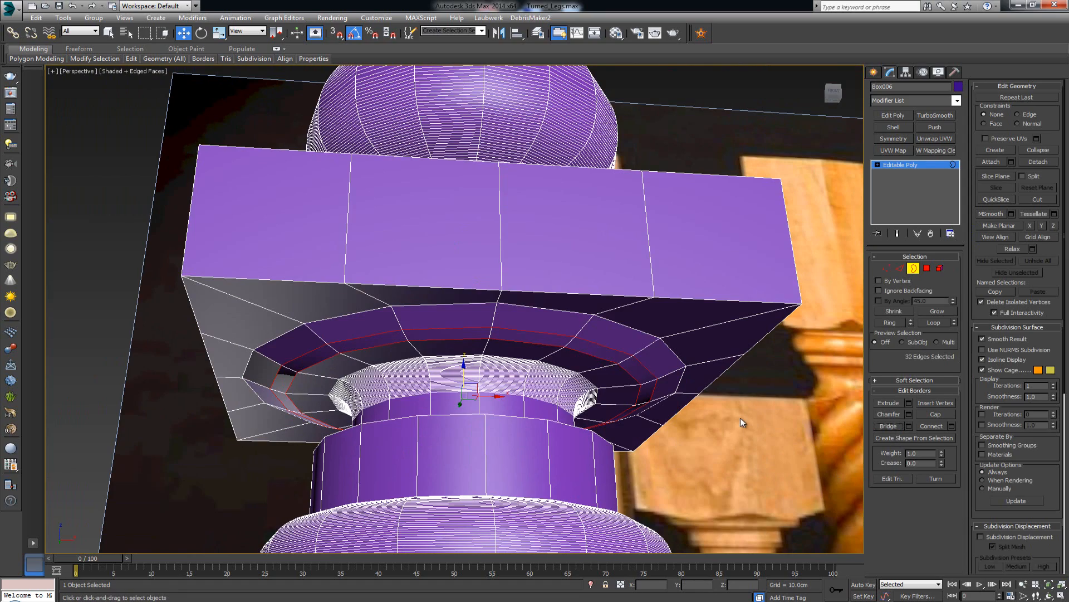
left_click(740, 431)
middle_click_drag(538, 417, 520, 453, "alt")
scroll(548, 436, "up", 5)
scroll(520, 440, "down", 6)
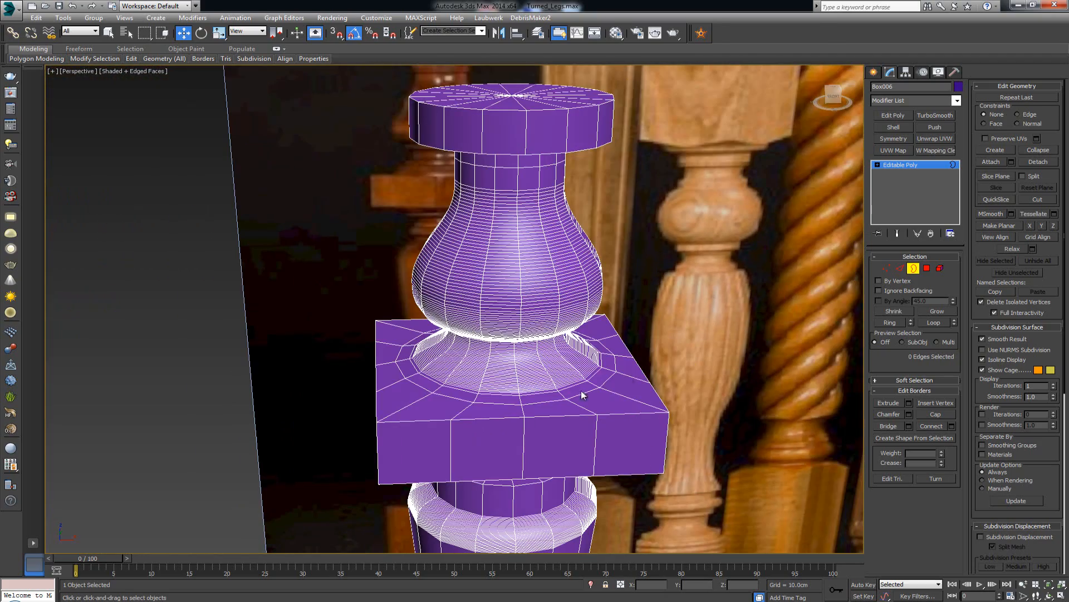
left_click(913, 269)
Apply a TurboSmooth modifier to the joined leg and check how the square block's corners smooth
scroll(470, 370, "up", 3)
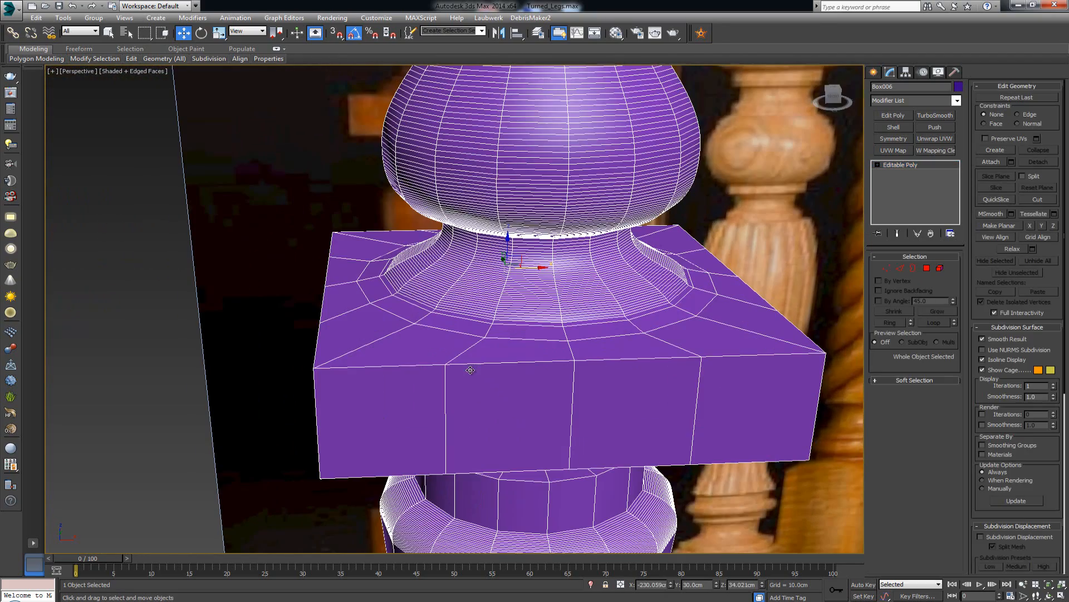
middle_click_drag(462, 373, 473, 339, "alt")
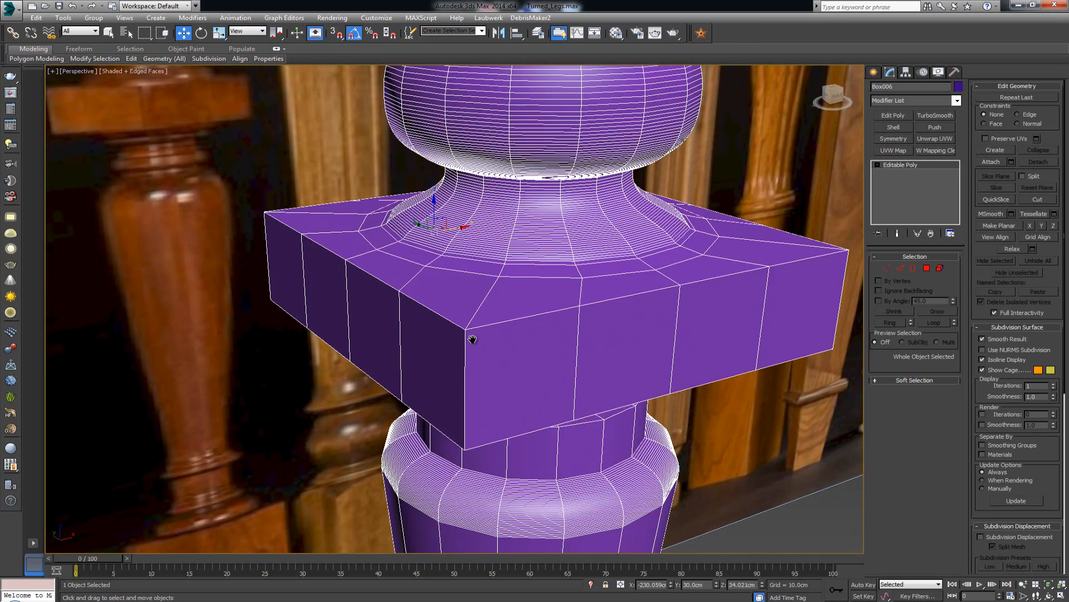
scroll(473, 339, "up", 3)
scroll(473, 339, "down", 6)
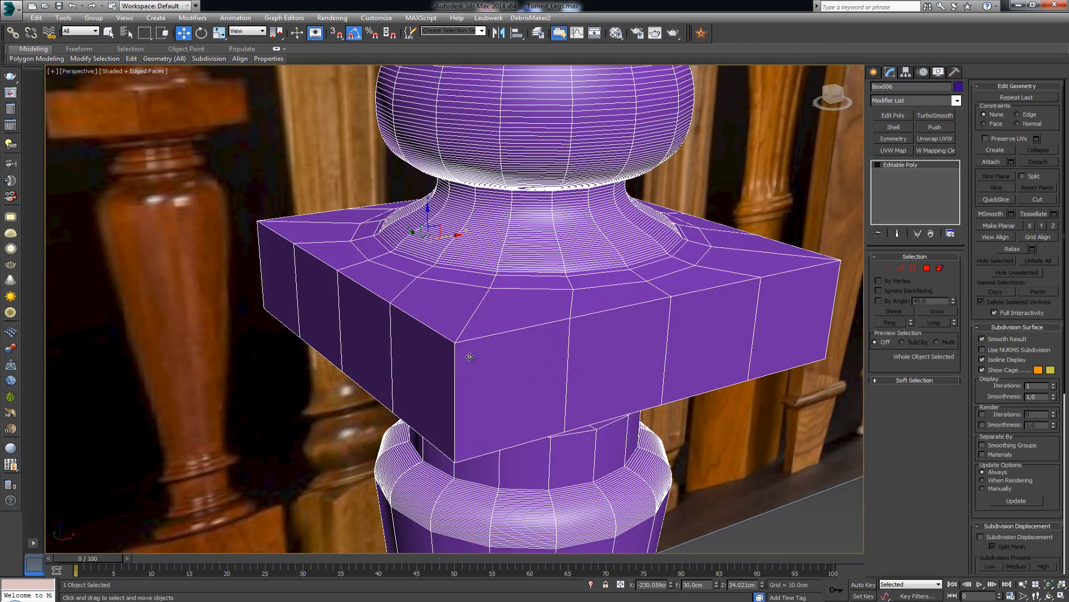
left_click(939, 115)
middle_click_drag(501, 250, 518, 234, "alt")
scroll(494, 255, "up", 6)
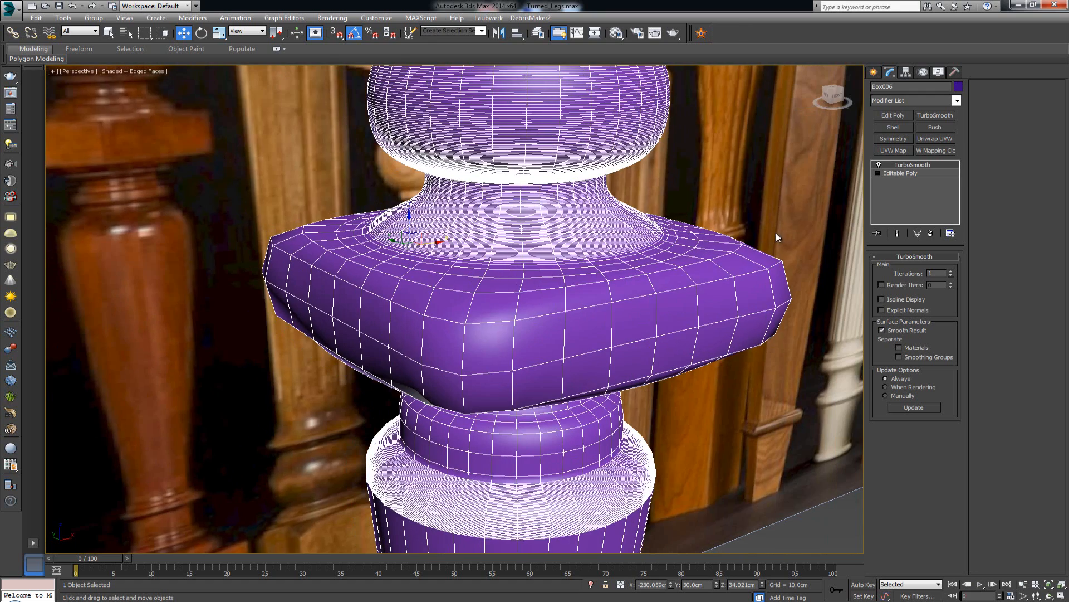
At the Editable Poly level, insert SwiftLoop edge loops around the block's sides, close to its top and bottom edges
left_click(901, 173)
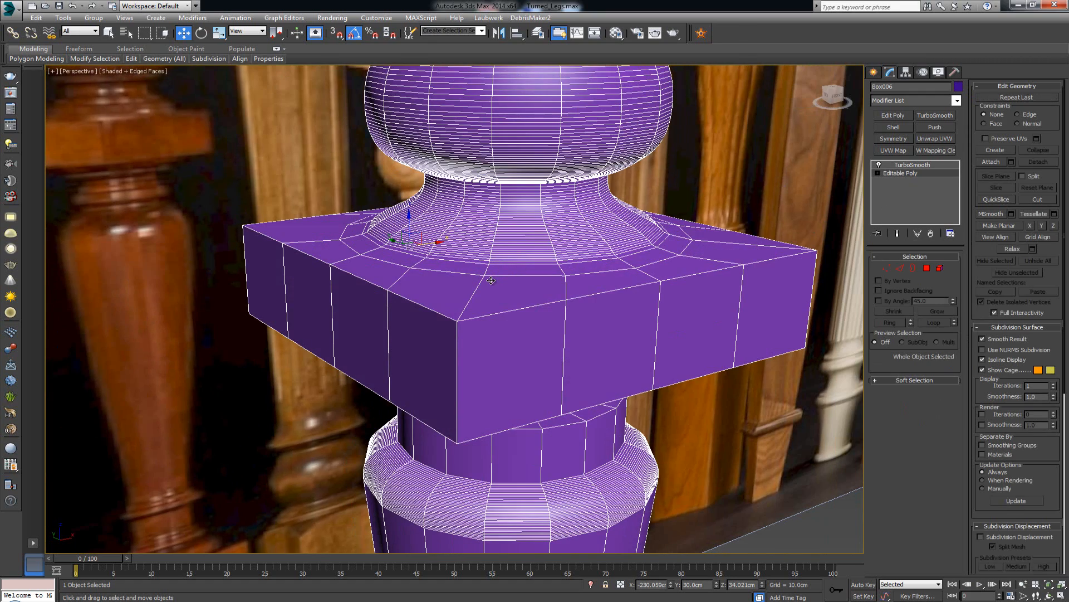
scroll(491, 280, "up", 3)
key("alt+s")
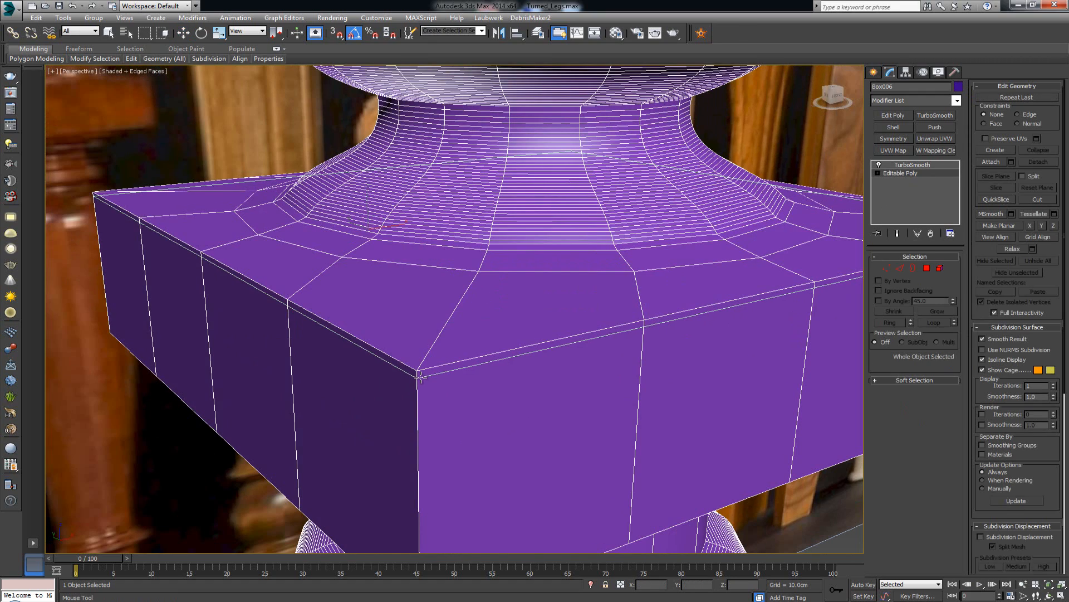
middle_click_drag(419, 375, 418, 327, "alt")
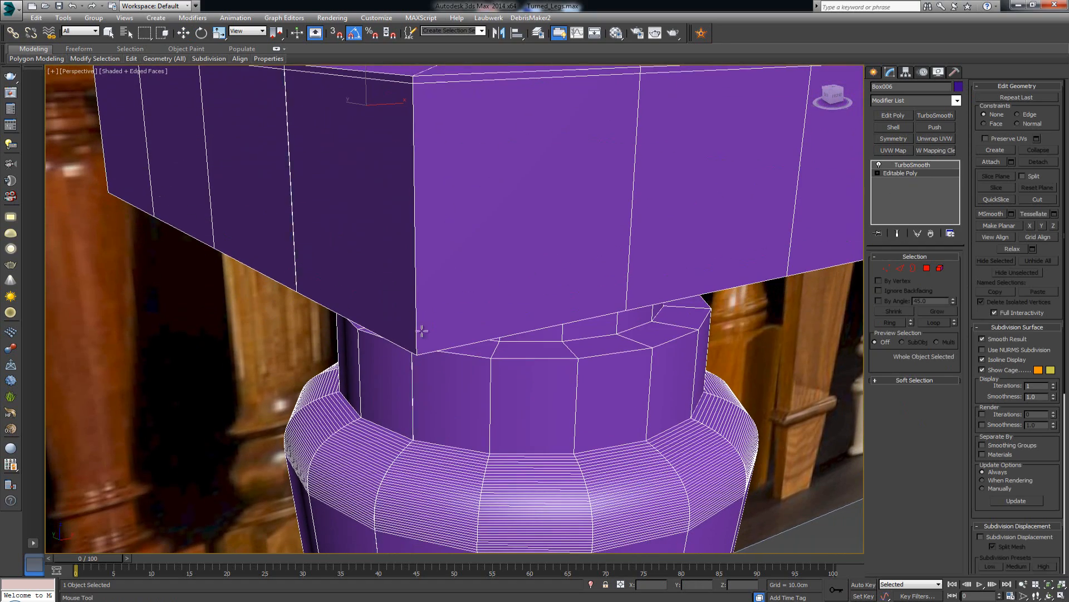
left_click(416, 344)
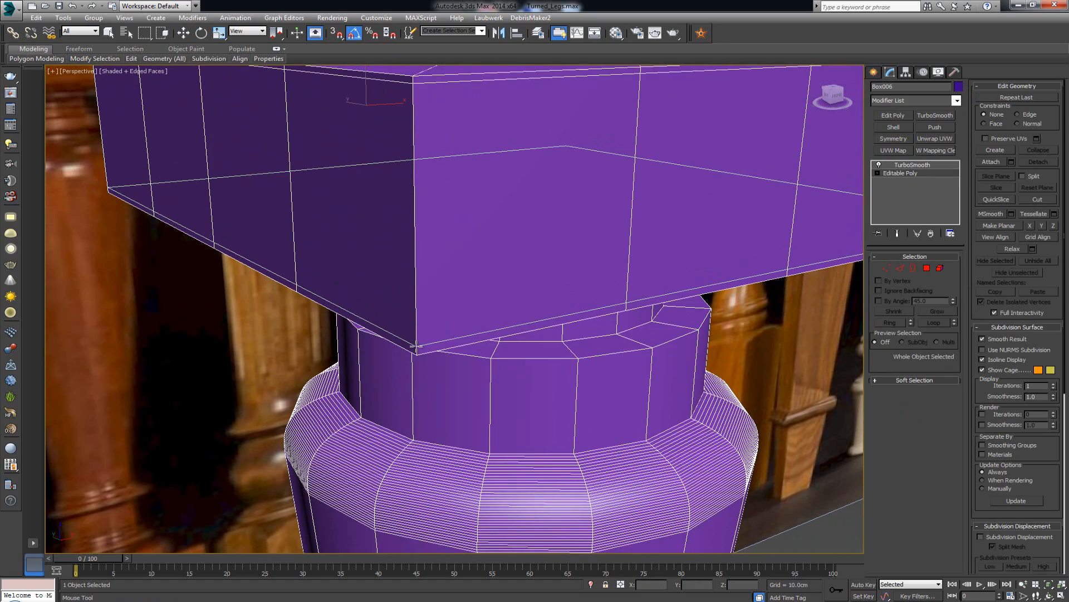
Connect the ring of radial edges on the block's underside with one segment and a slide of -87, near the outer edge
middle_click_drag(425, 348, 429, 315, "alt")
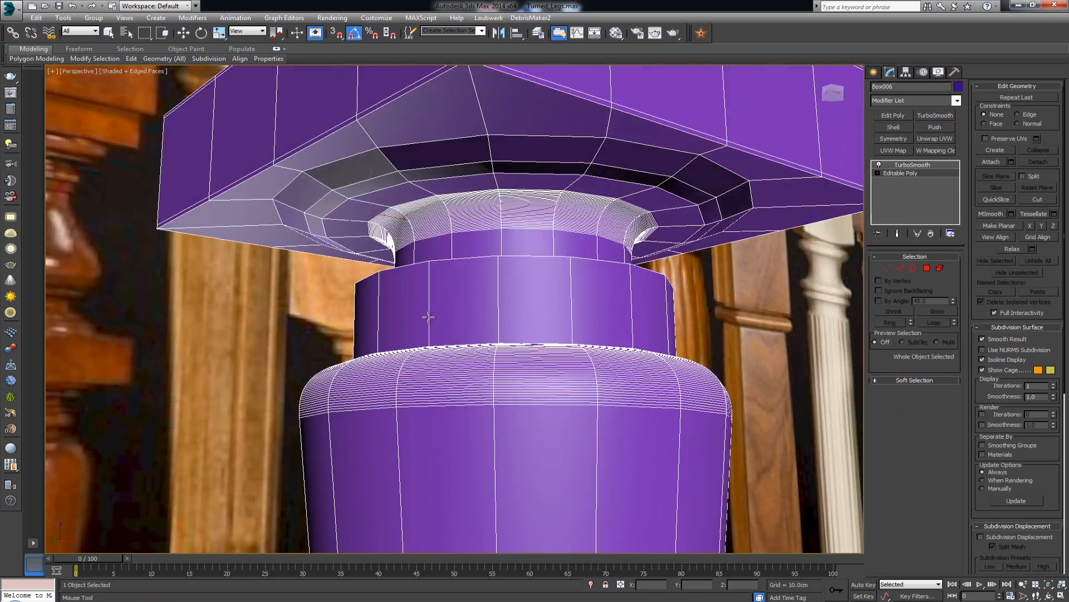
middle_click_drag(470, 109, 466, 227)
scroll(470, 231, "up", 4)
key("w")
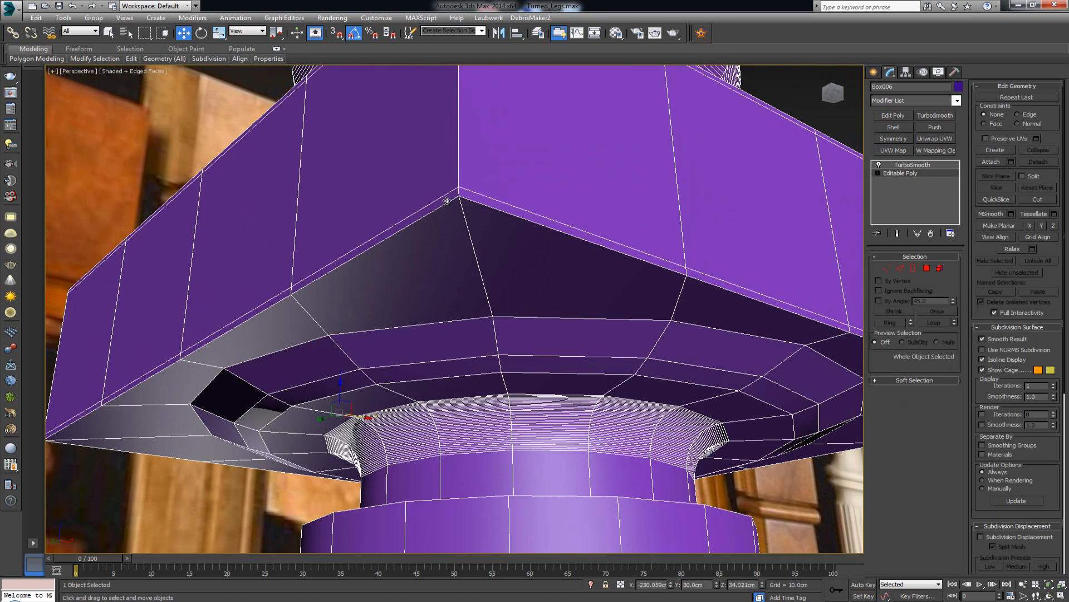
key("2")
left_click(469, 230)
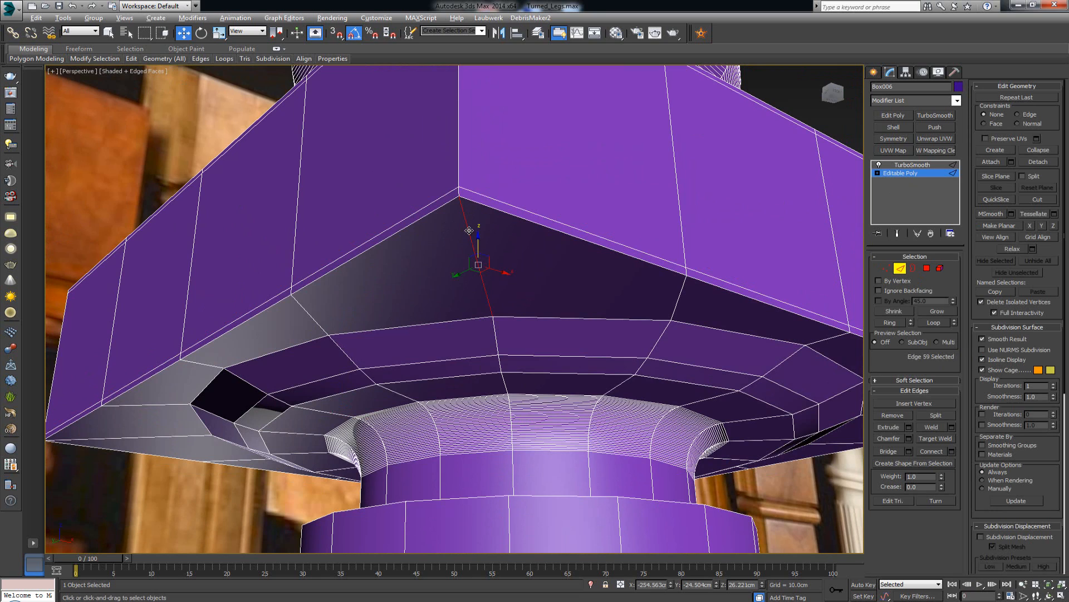
key("alt+r")
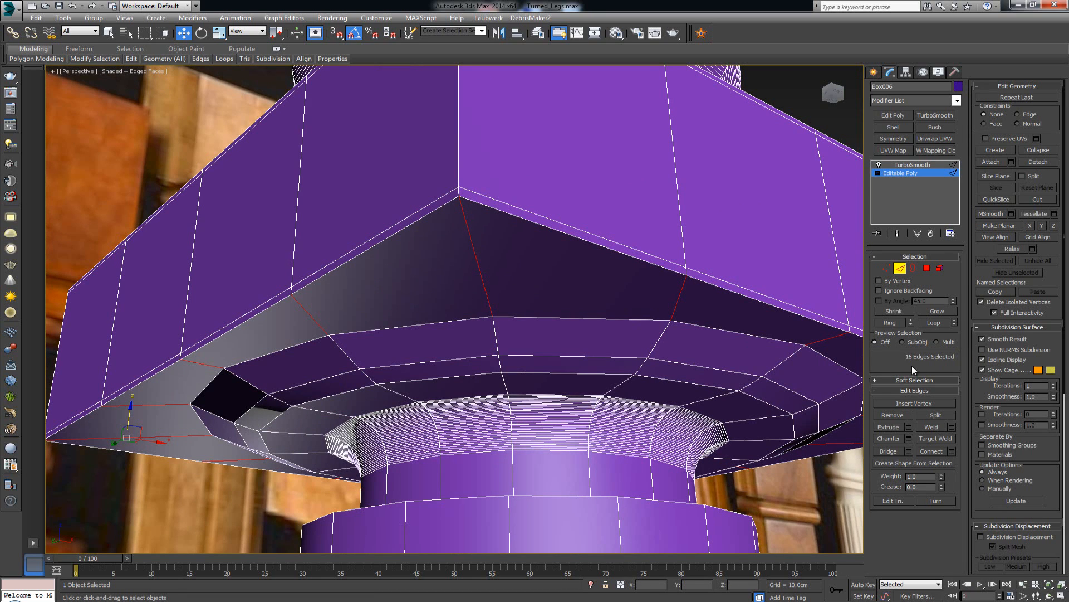
left_click(952, 452)
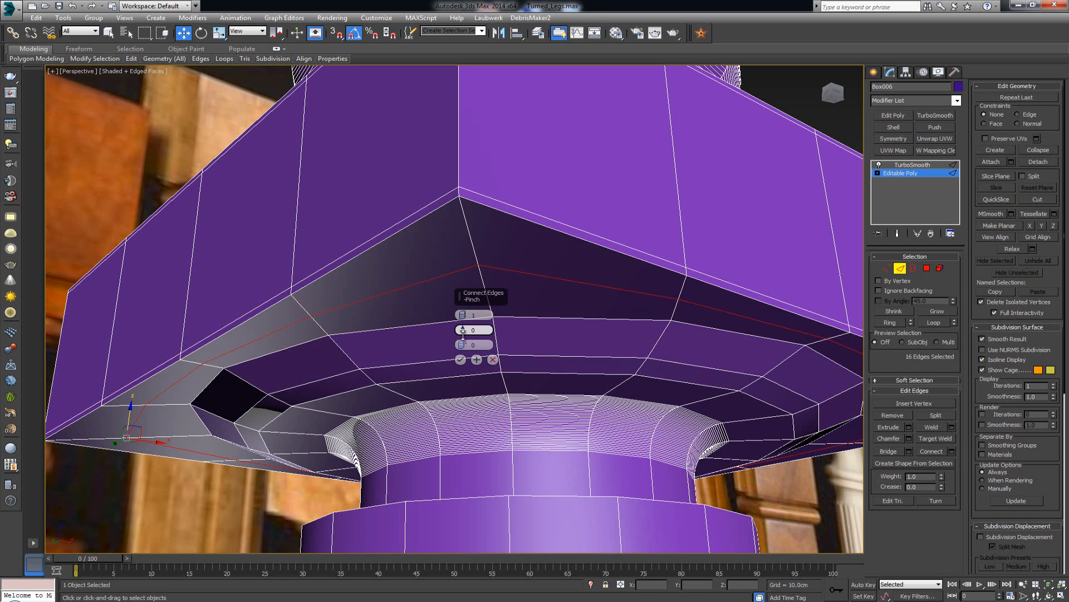
left_click_drag(463, 345, 461, 529)
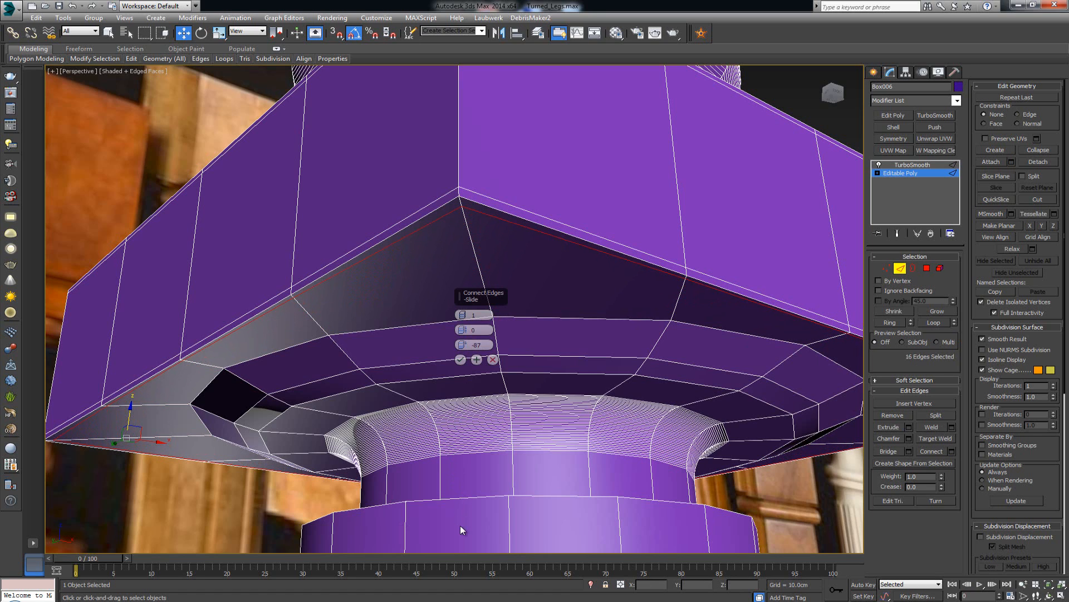
left_click(460, 360)
Connect the ring of radial edges on the block's top face with one segment and a slide of -87, near the outer edge
middle_click_drag(477, 315, 479, 345, "alt")
left_click(508, 437)
middle_click_drag(496, 430, 477, 405, "alt")
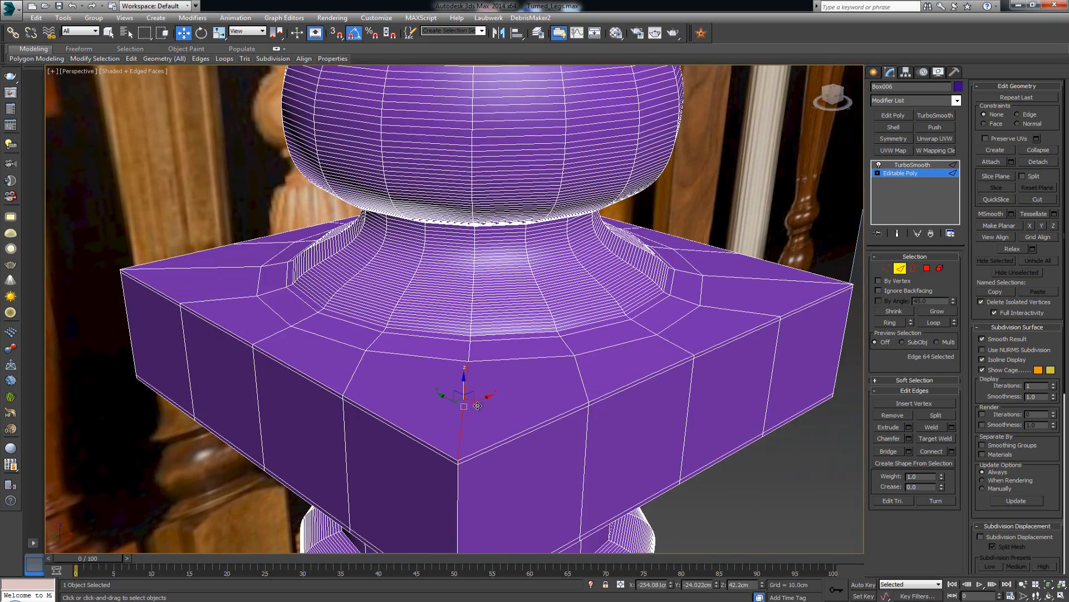
key("alt+r")
left_click(953, 452)
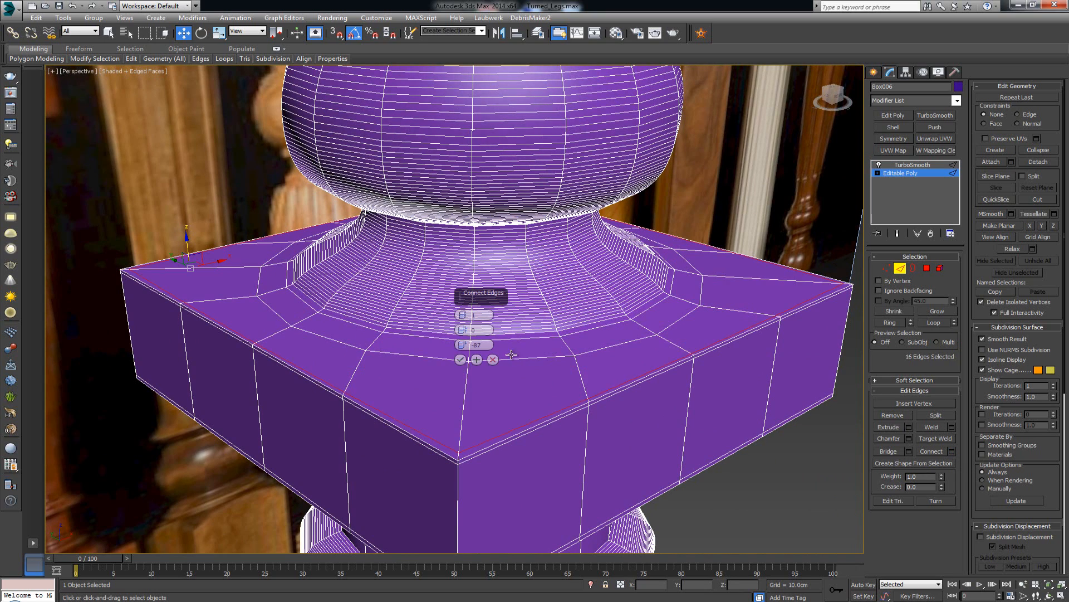
left_click(461, 360)
middle_click_drag(474, 426, 475, 367)
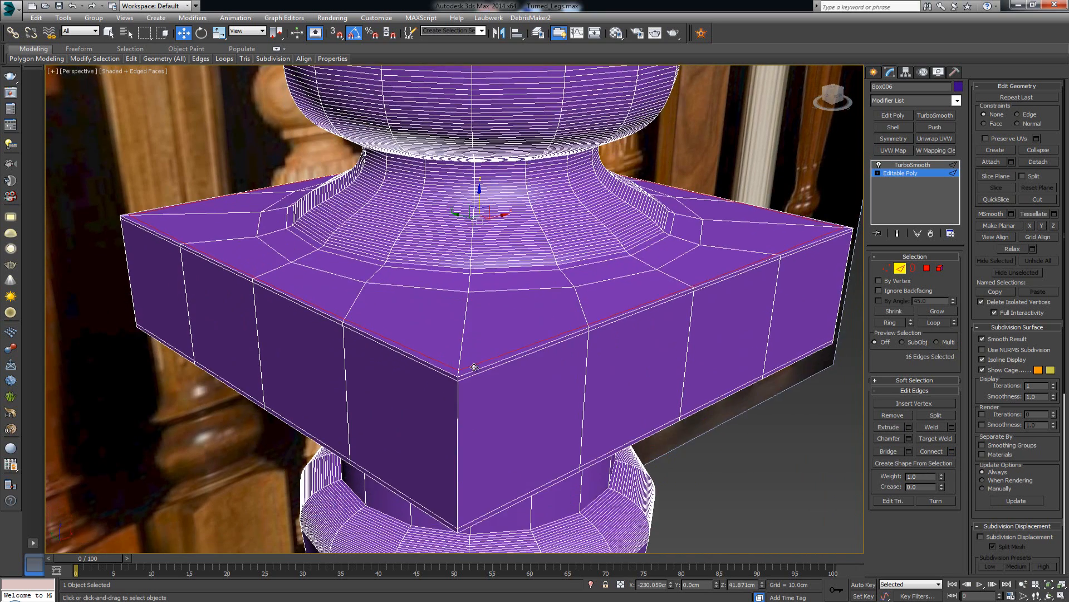
scroll(475, 368, "up", 3)
scroll(475, 368, "down", 3)
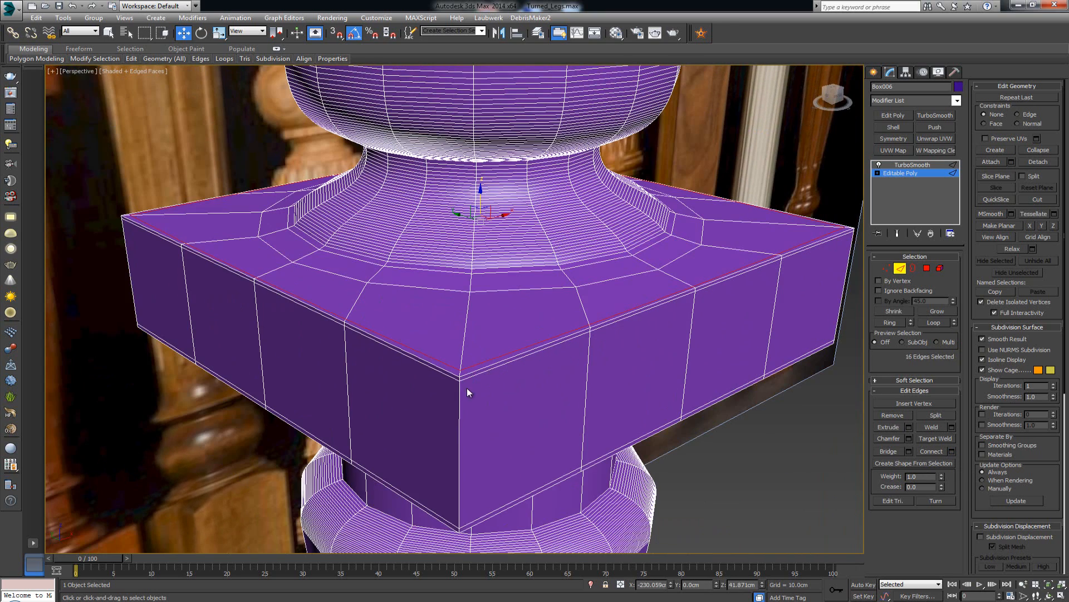
Inspect how the block's corners smooth at the TurboSmooth level, with the edged-faces display turned off
left_click(900, 268)
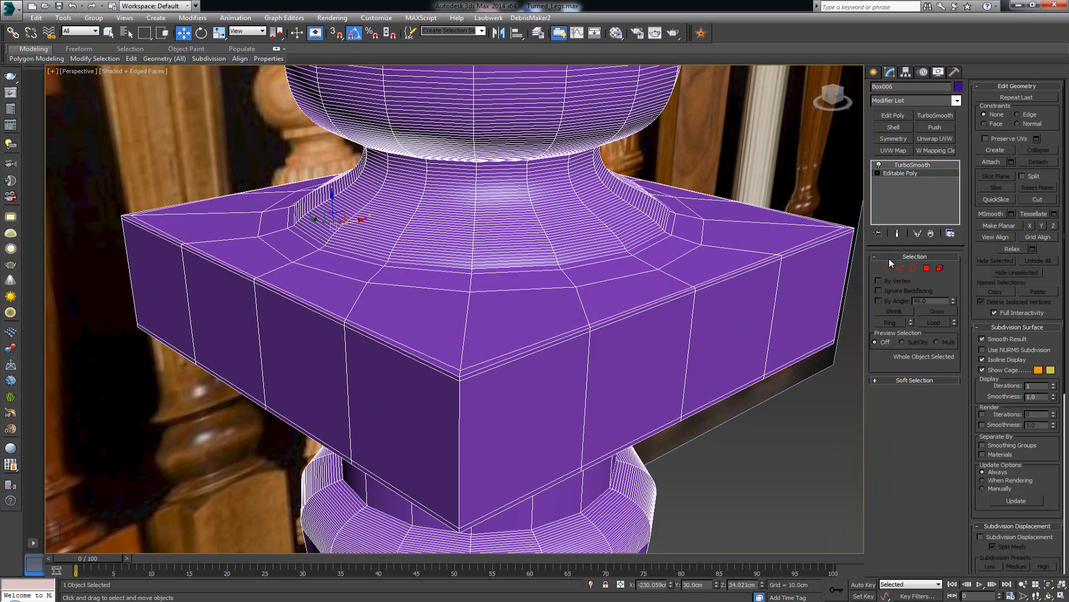
left_click(920, 167)
middle_click_drag(549, 334, 530, 377)
scroll(541, 363, "down", 3)
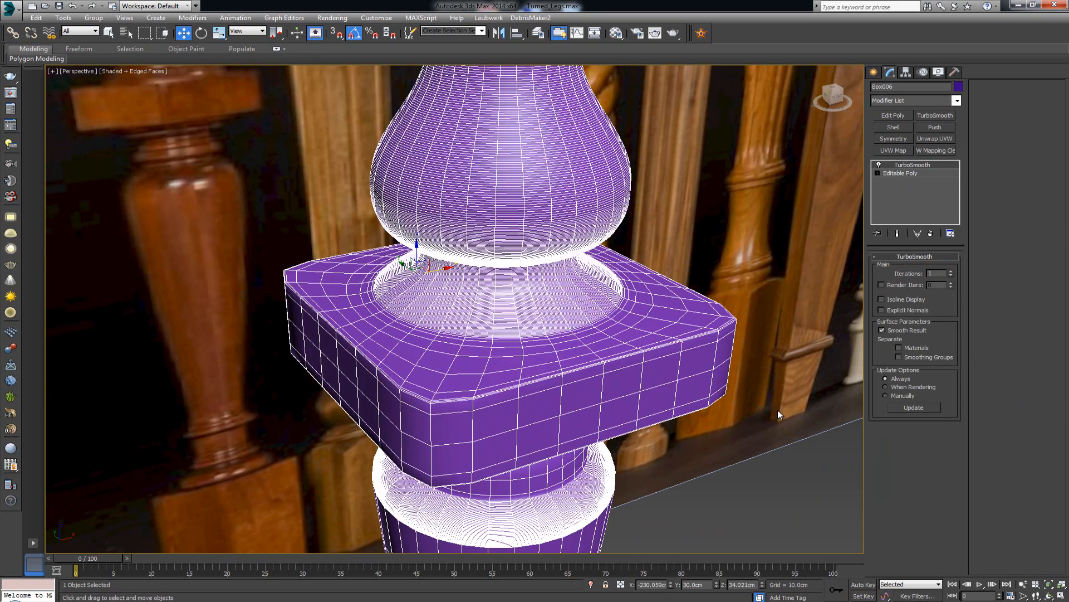
left_click(777, 410)
key("F4")
scroll(548, 365, "down", 4)
middle_click_drag(624, 408, 577, 374)
scroll(505, 389, "up", 4)
left_click(505, 390)
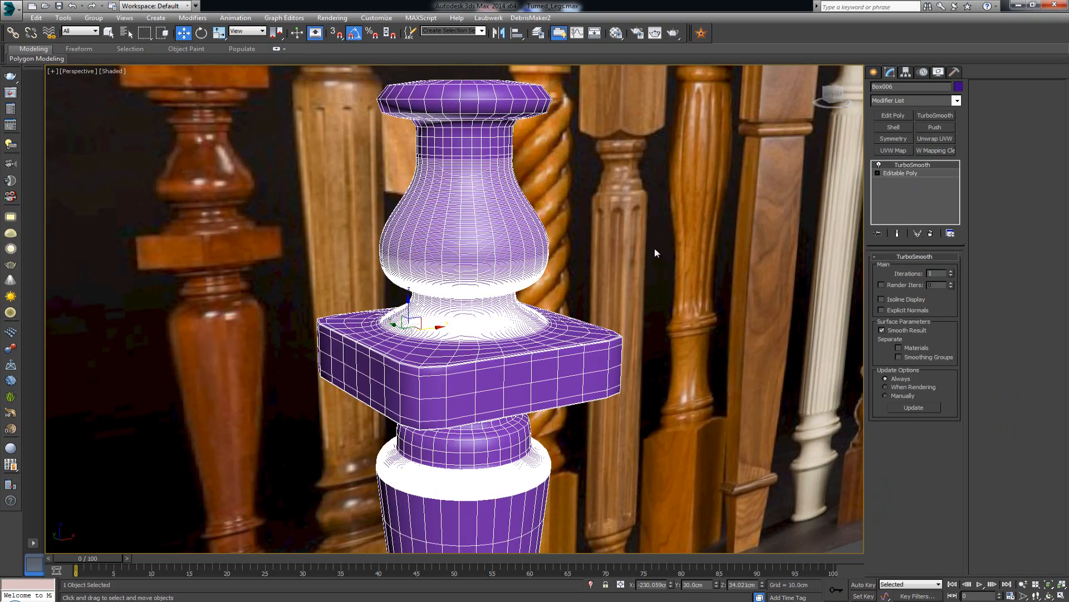
Try to chamfer the three stacked vertical edges at the block's near corner by 1.0 cm with 2 segments
left_click(898, 172)
scroll(523, 334, "up", 5)
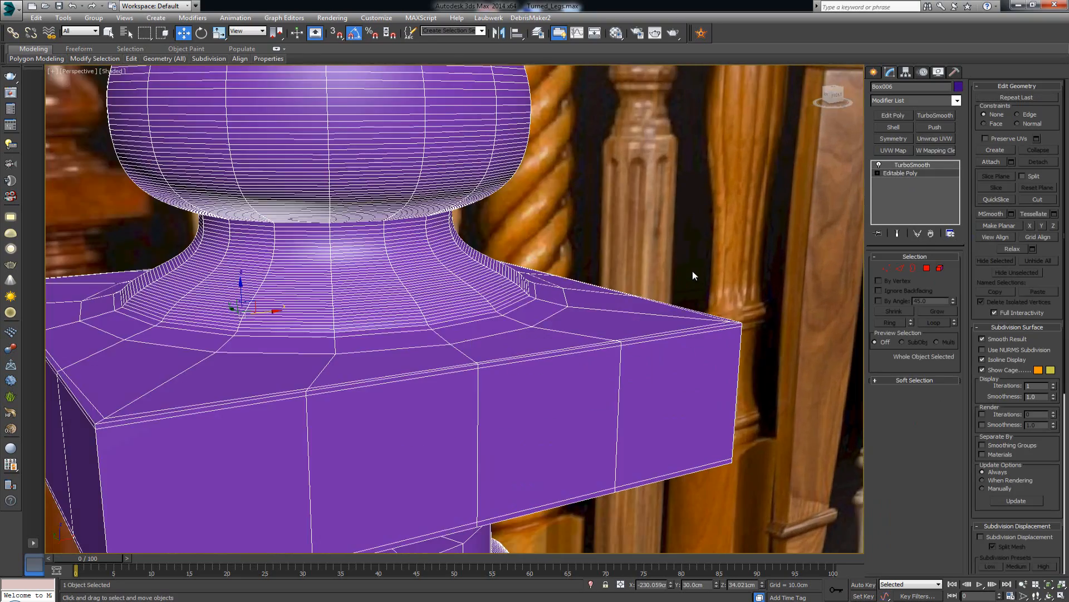
middle_click_drag(524, 344, 485, 347)
scroll(485, 348, "down", 3)
middle_click_drag(614, 318, 520, 354, "alt")
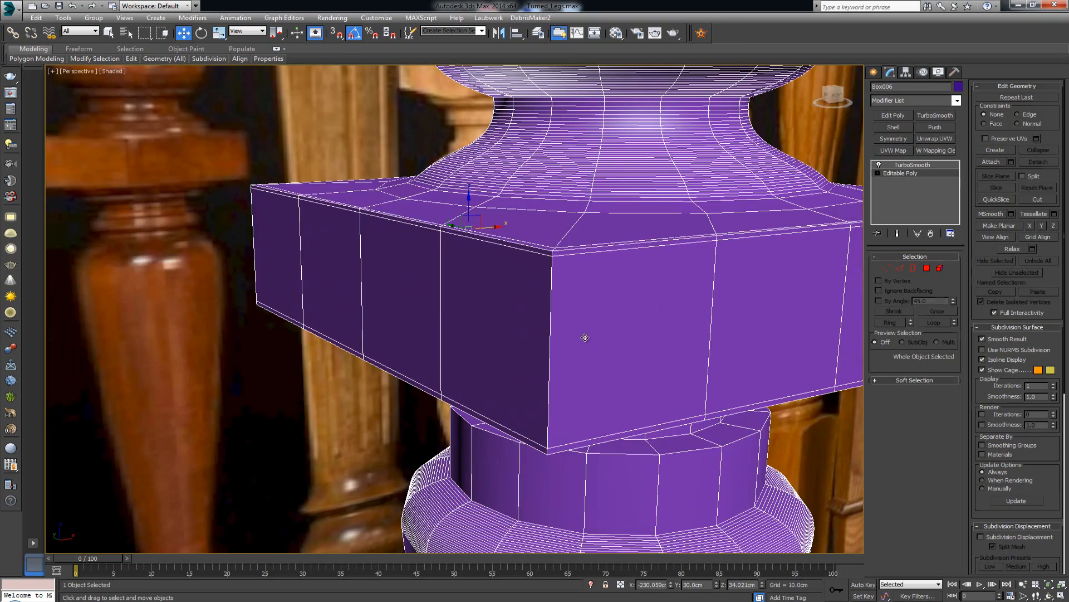
key("2")
left_click(540, 350)
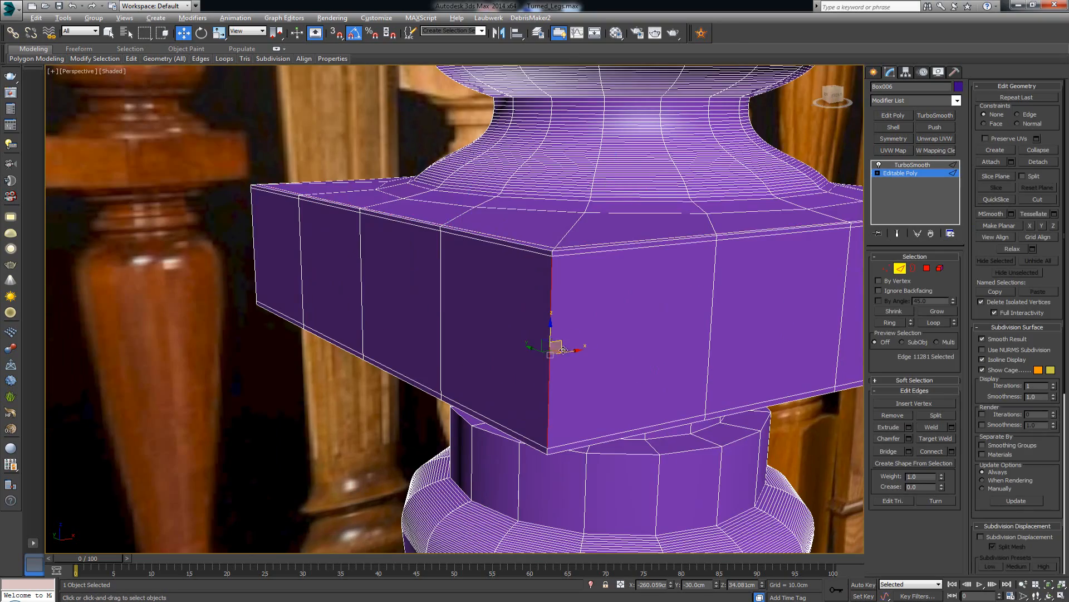
scroll(542, 352, "up", 4)
middle_click_drag(545, 367, 586, 330, "alt")
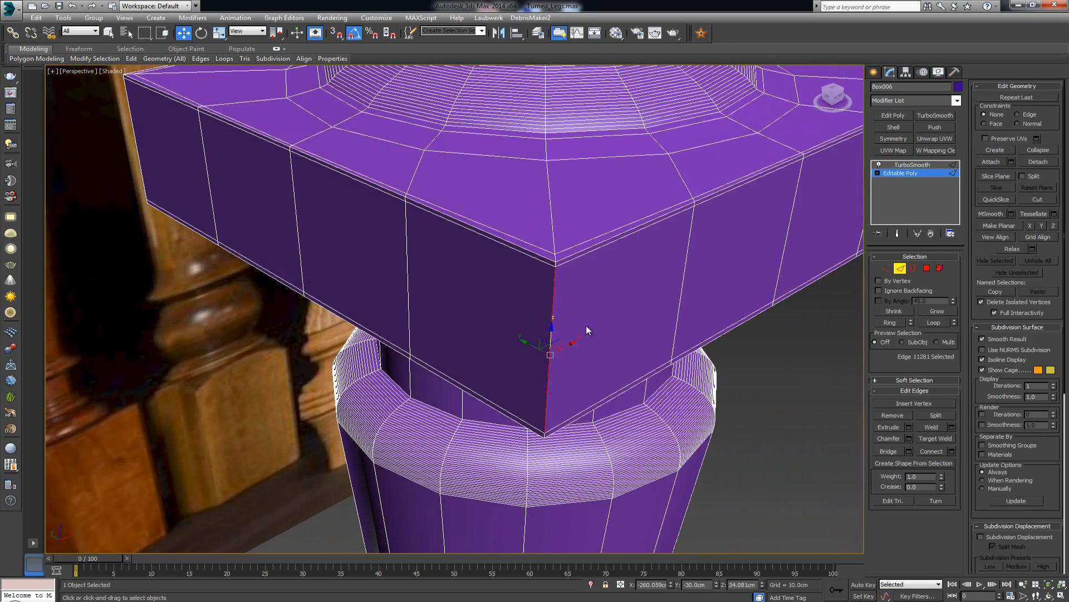
left_click(938, 311)
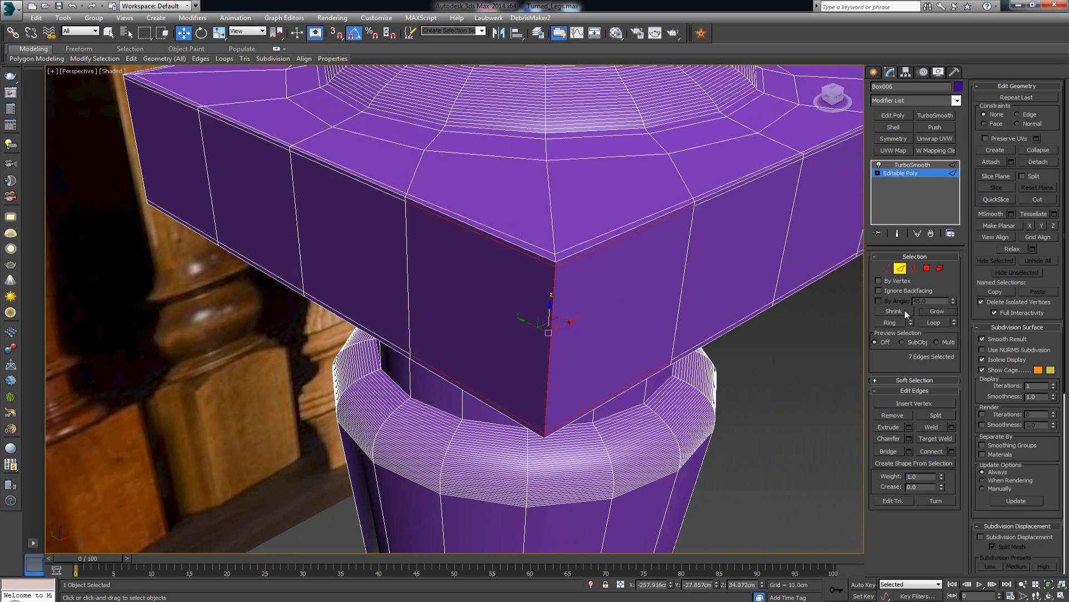
left_click_drag(602, 238, 601, 239, "alt")
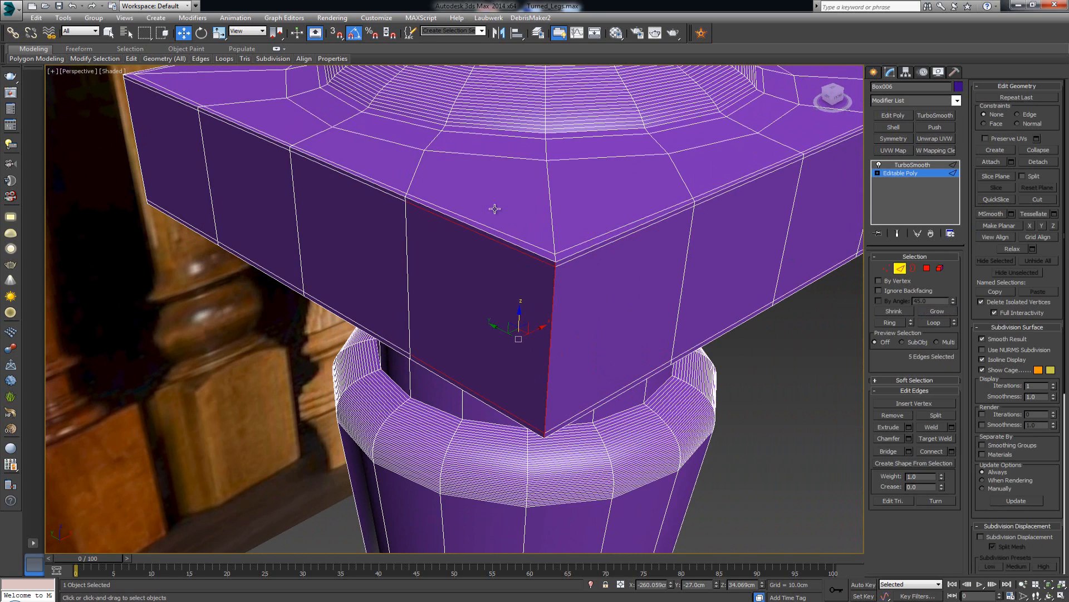
left_click_drag(462, 430, 462, 428, "alt")
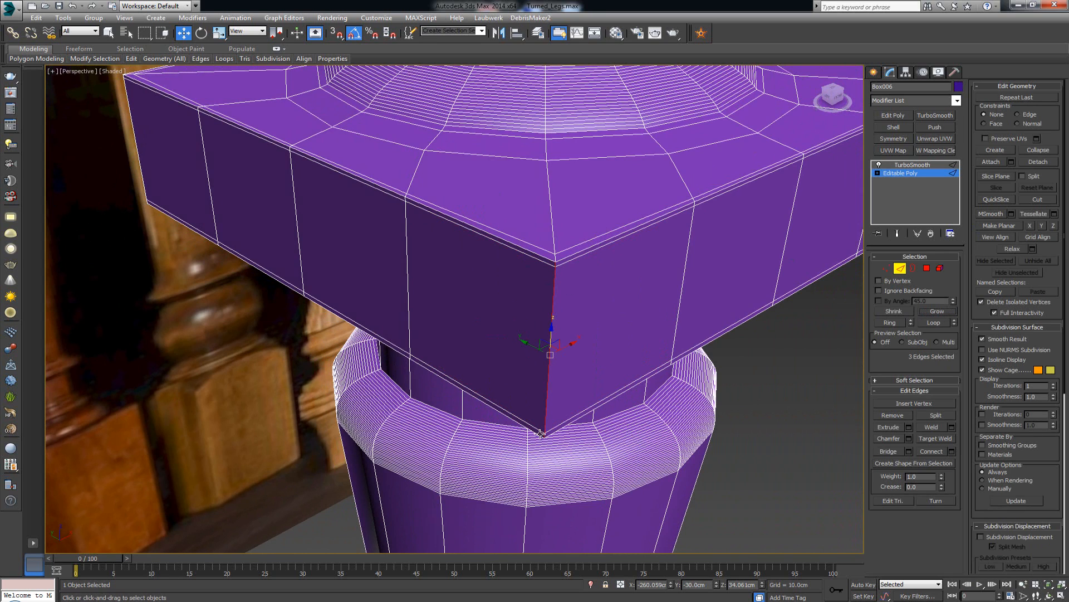
mouse_move(623, 340)
middle_mouse_down("alt")
mouse_move(608, 344)
mouse_move(633, 338)
mouse_move(620, 334)
middle_mouse_up("alt")
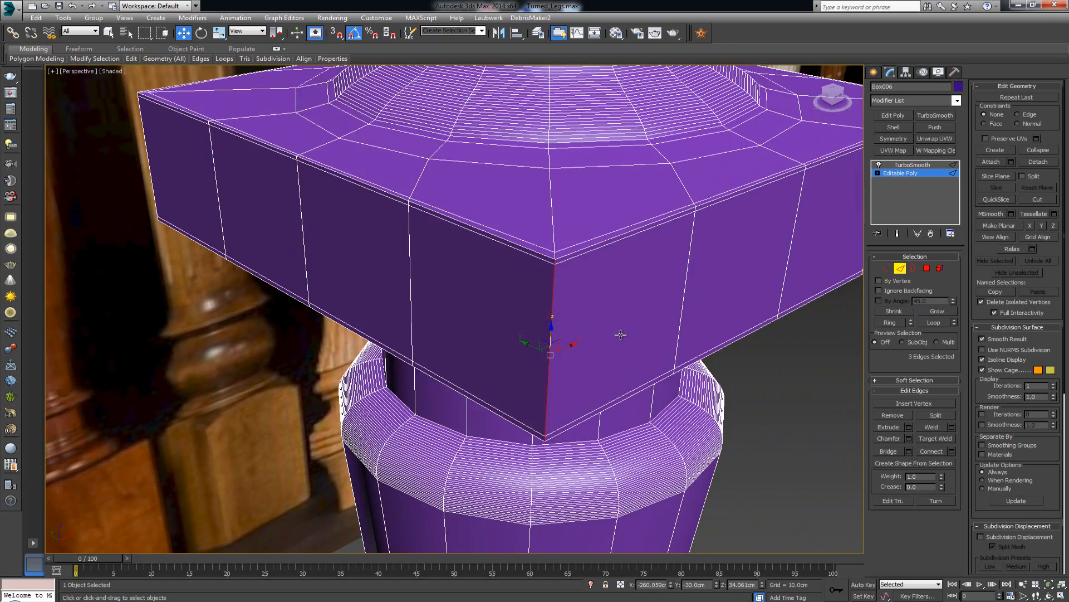
scroll(620, 334, "up", 4)
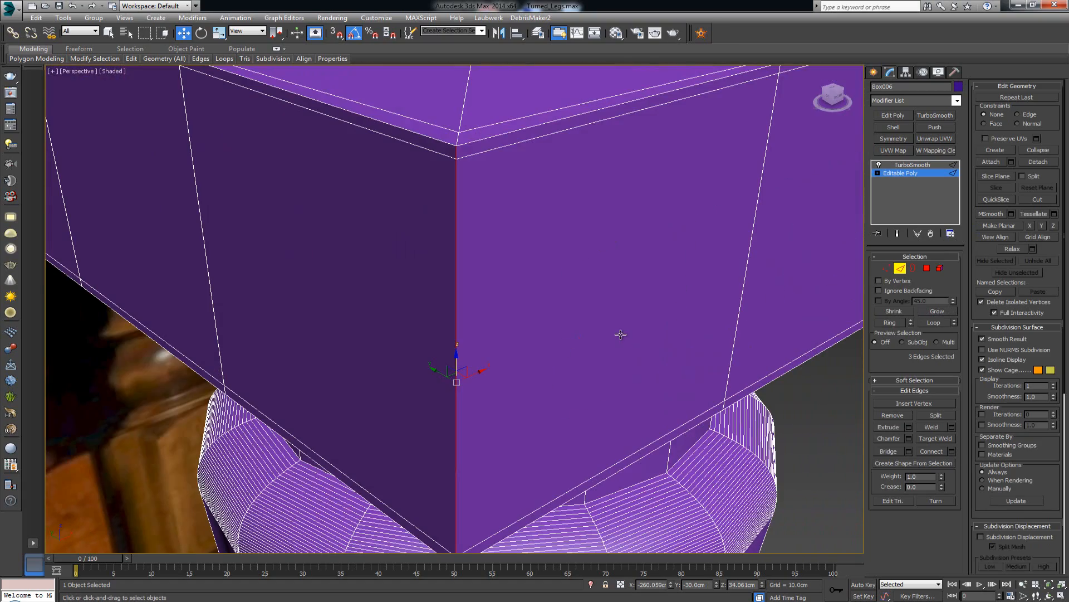
left_click(908, 438)
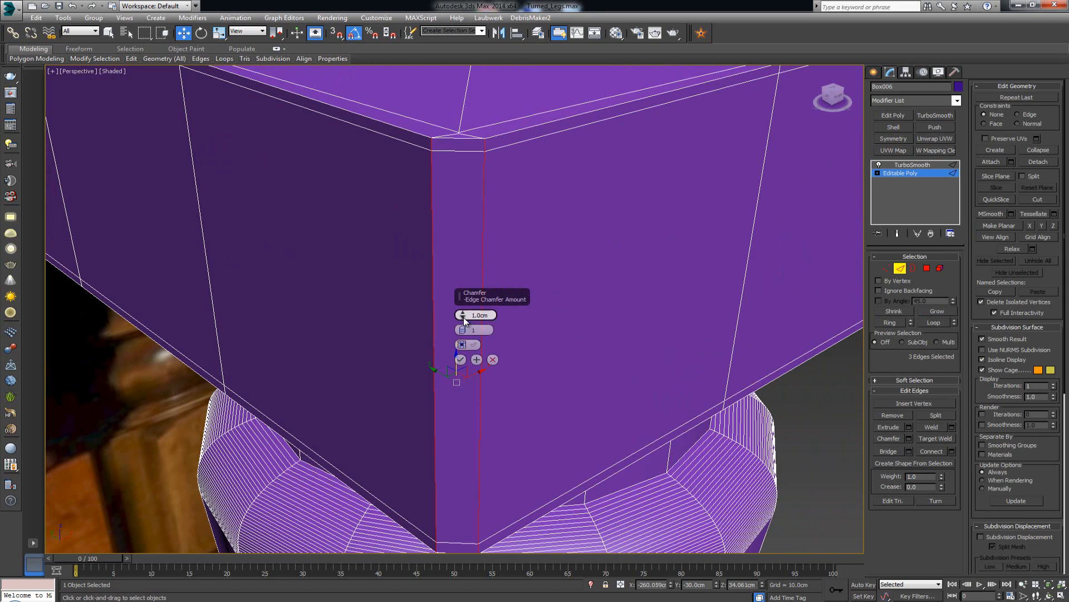
left_click_drag(463, 329, 463, 325)
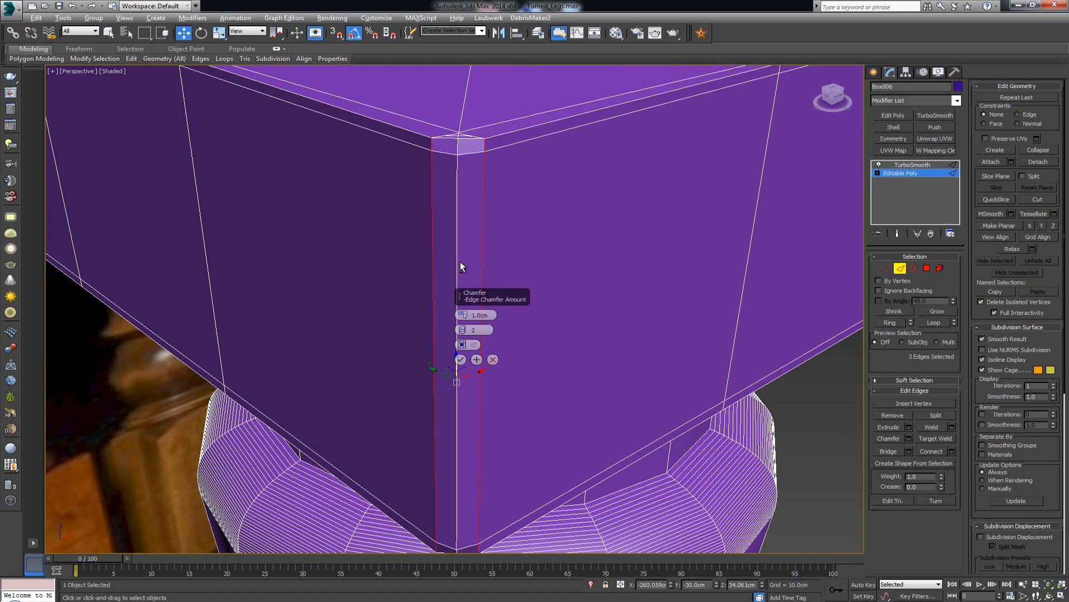
middle_click_drag(460, 262, 509, 266, "alt")
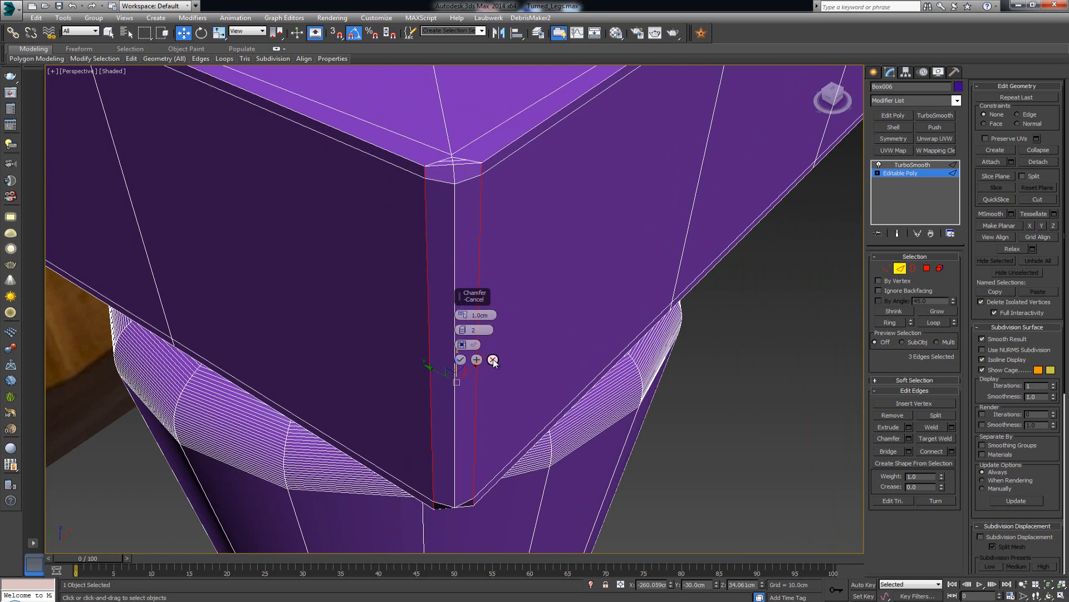
left_click(509, 266)
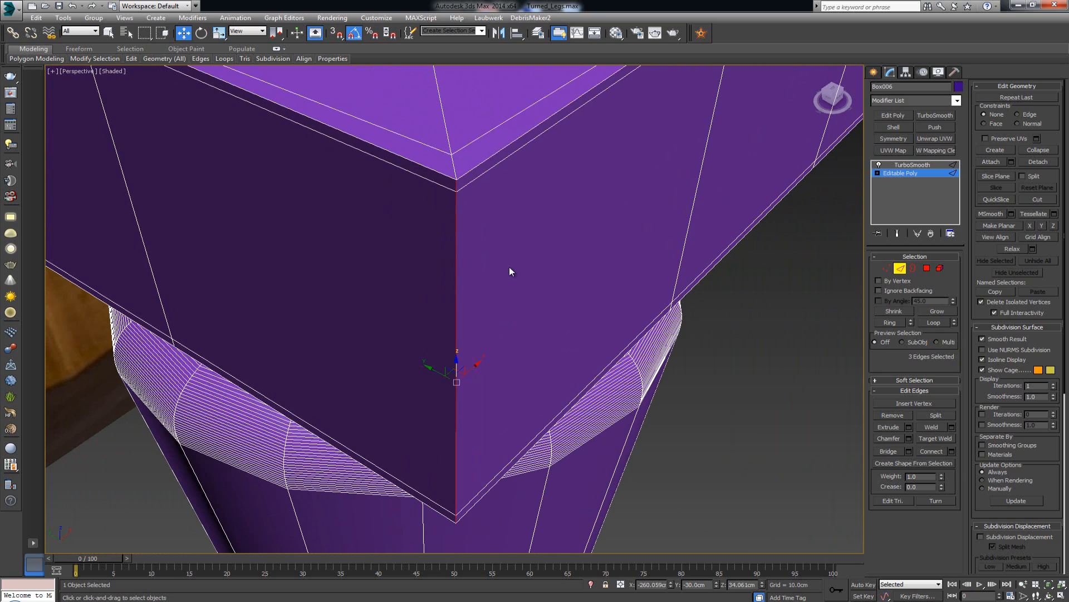
At vertex level, cut a support edge beside the block's near vertical corner, from the top face's inner corner vertex to its underside counterpart
left_click(1051, 200)
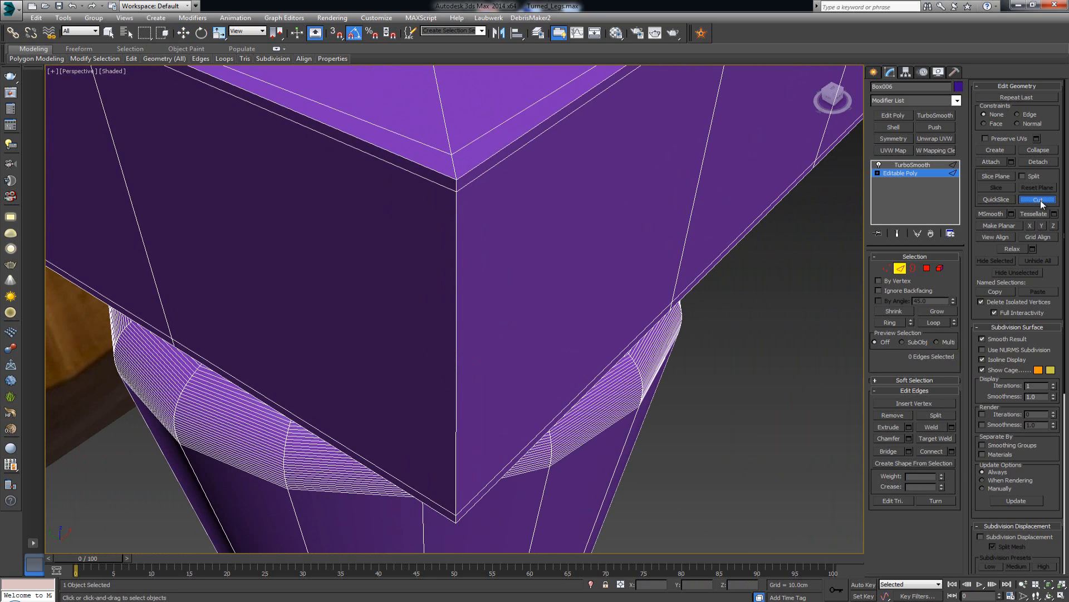
key("1")
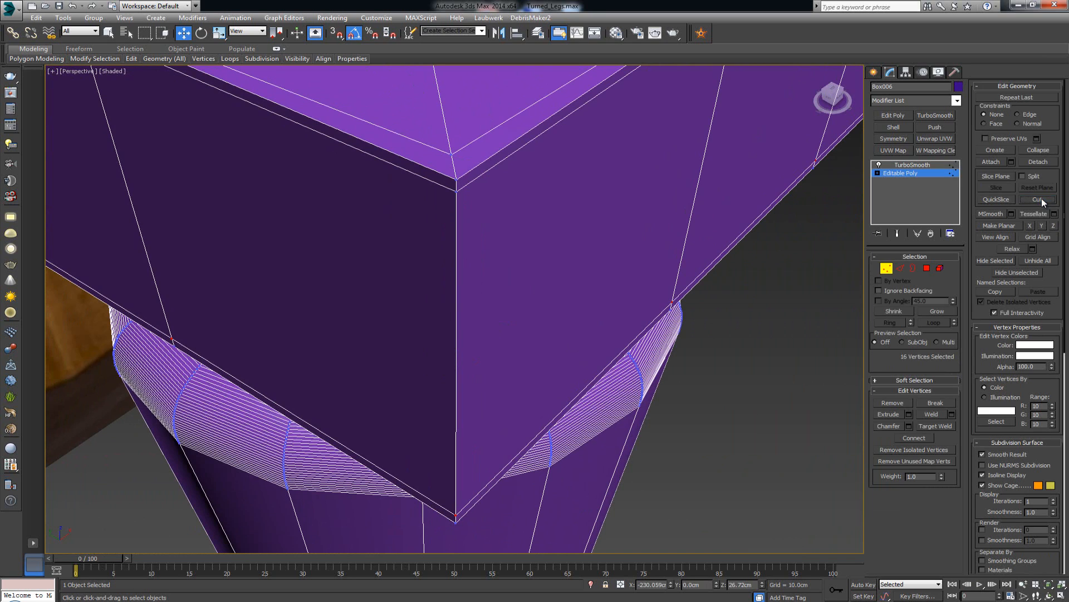
left_click(451, 152)
left_click(460, 178)
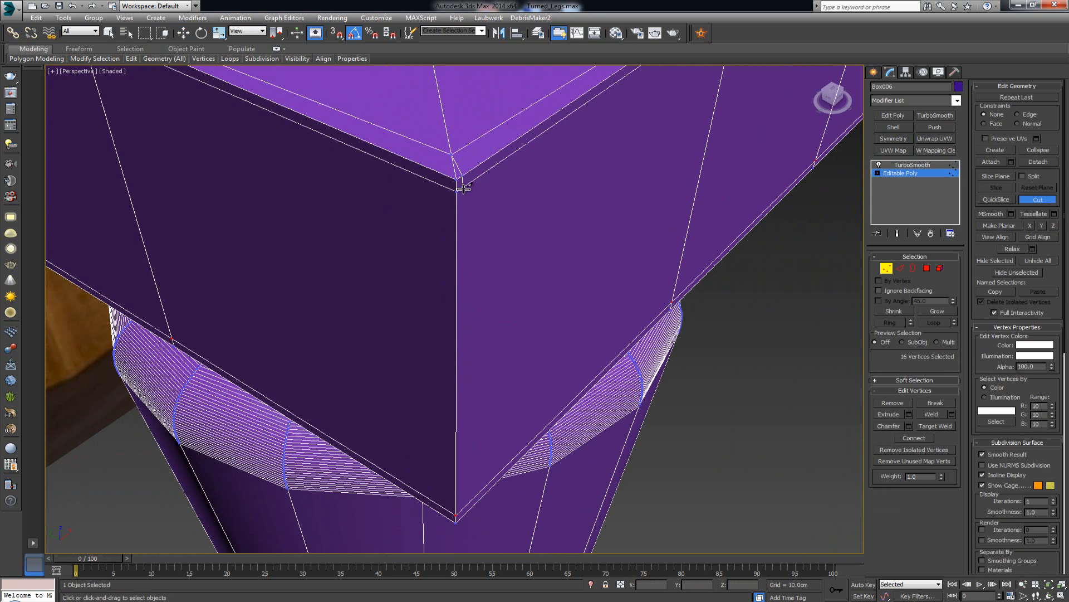
left_click(463, 189)
middle_click_drag(469, 270, 467, 224, "alt")
middle_click_drag(472, 128, 451, 402)
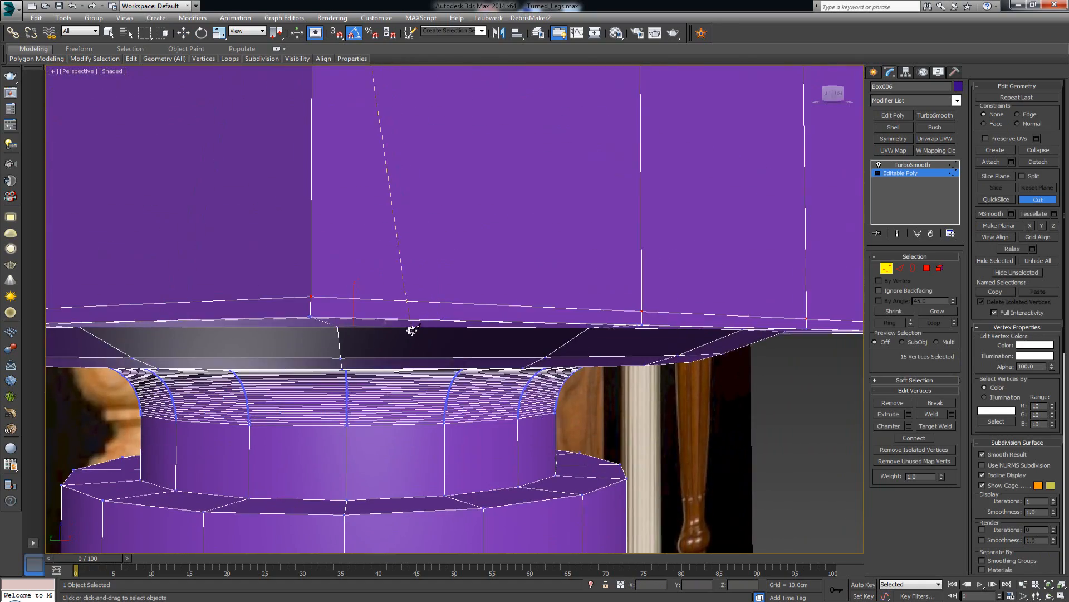
middle_click_drag(410, 329, 414, 323, "alt")
left_click(387, 99)
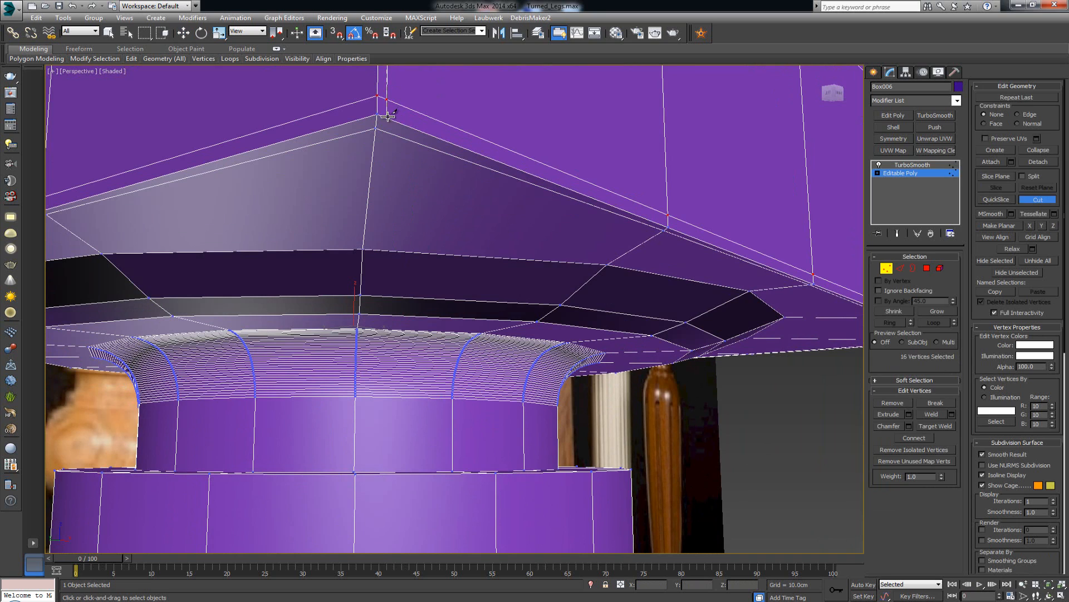
left_click(377, 127)
Continue the cut up the other side of the vertical corner to the top face's inner corner vertex, then leave Cut
left_click(370, 97)
middle_click_drag(402, 119, 404, 151, "alt")
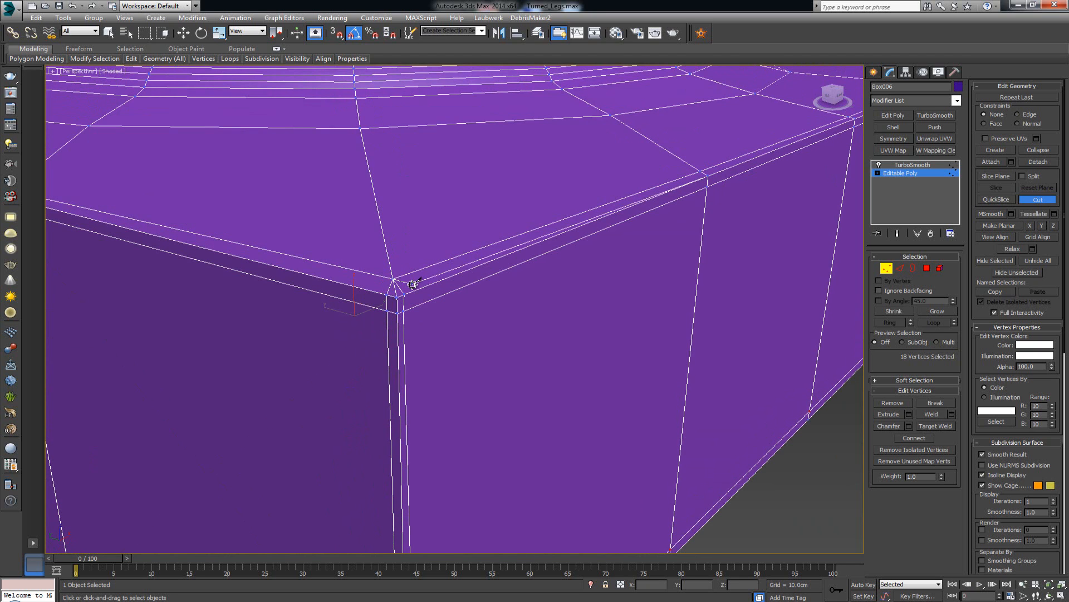
key("w")
left_click(450, 268)
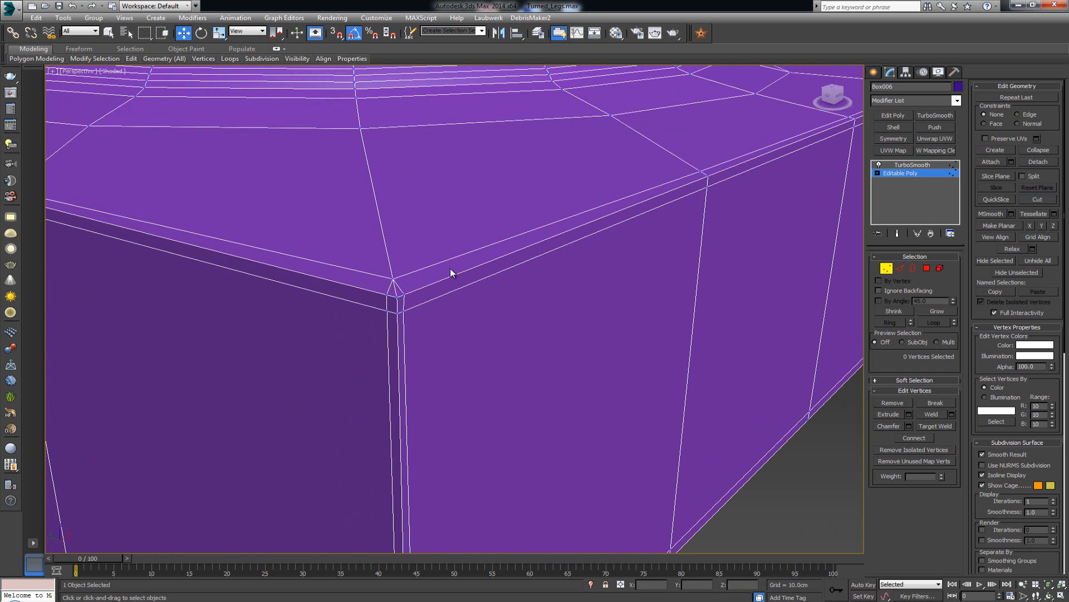
Return to the TurboSmooth level, deselect the leg and compare the supported corner with the block's other corners
scroll(450, 268, "down", 5)
left_click(885, 269)
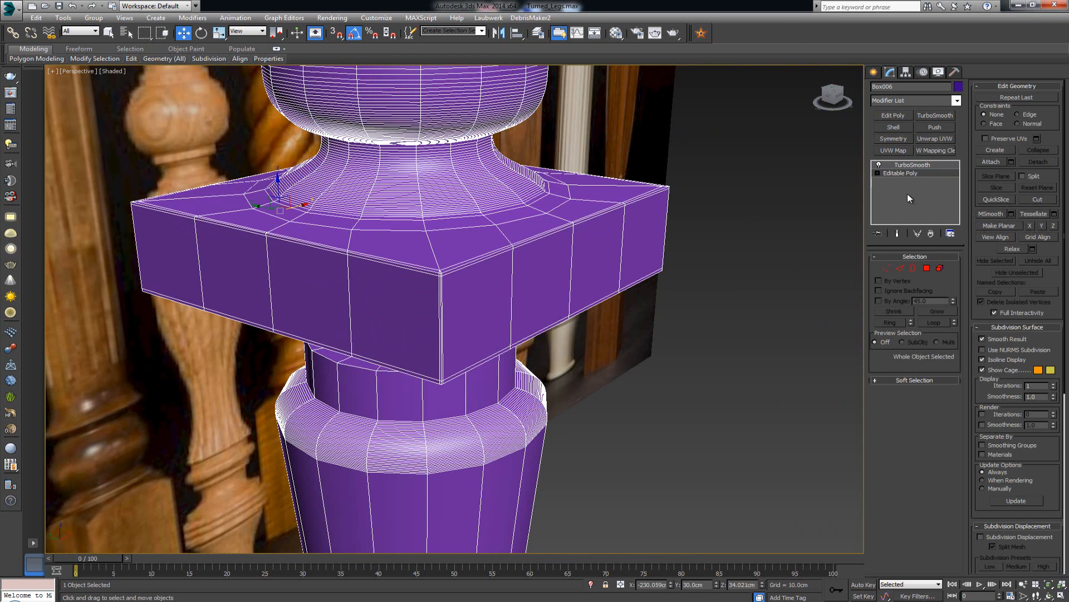
left_click(916, 166)
left_click(624, 367)
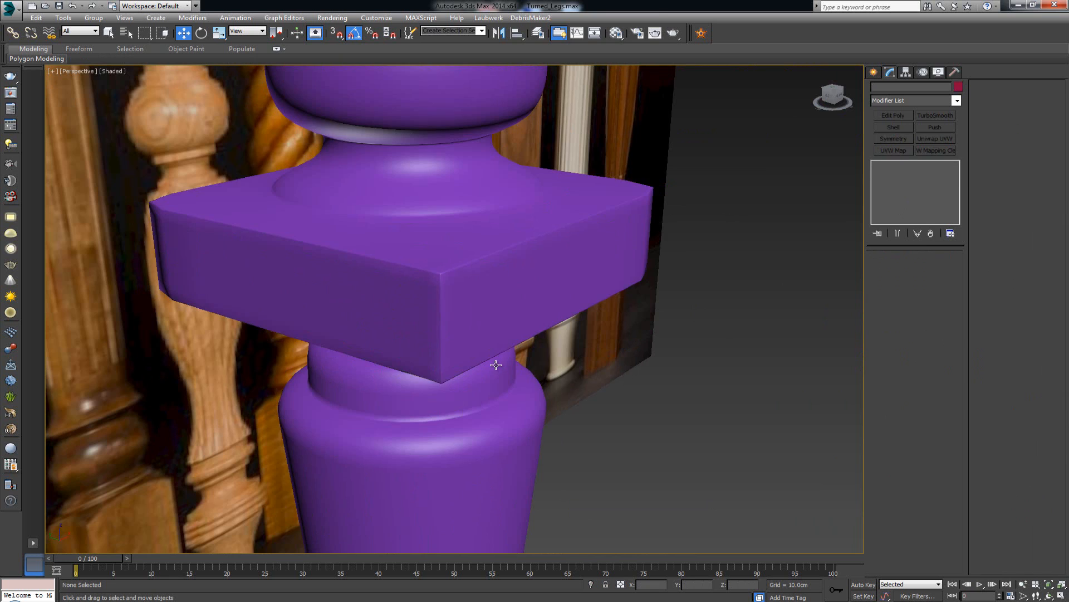
middle_click_drag(624, 367, 416, 273, "alt")
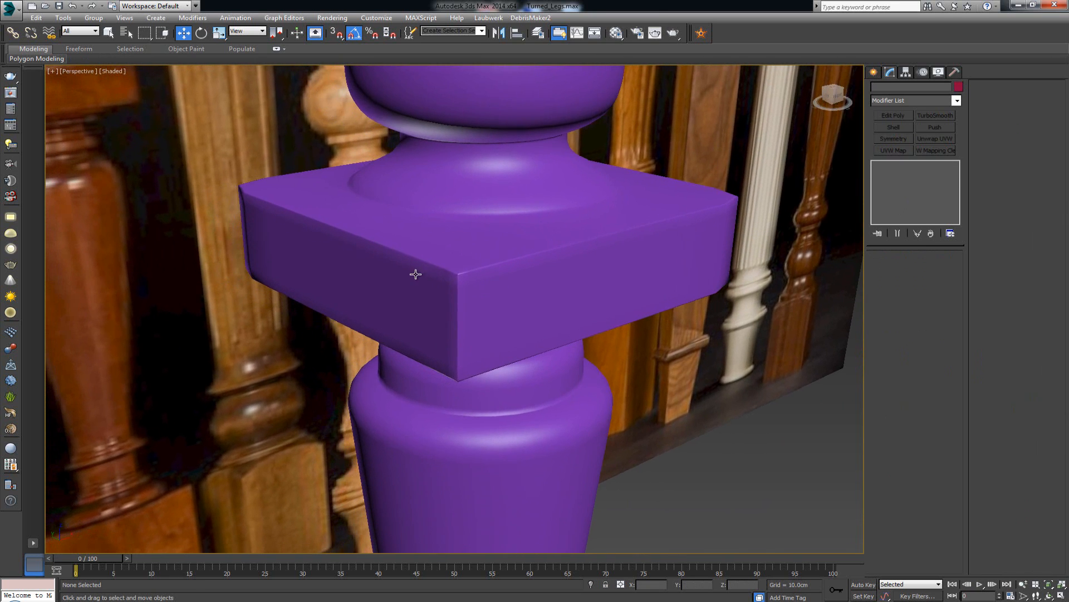
Set the leg's TurboSmooth iterations to 2 and inspect the smoothed block
left_click(416, 272)
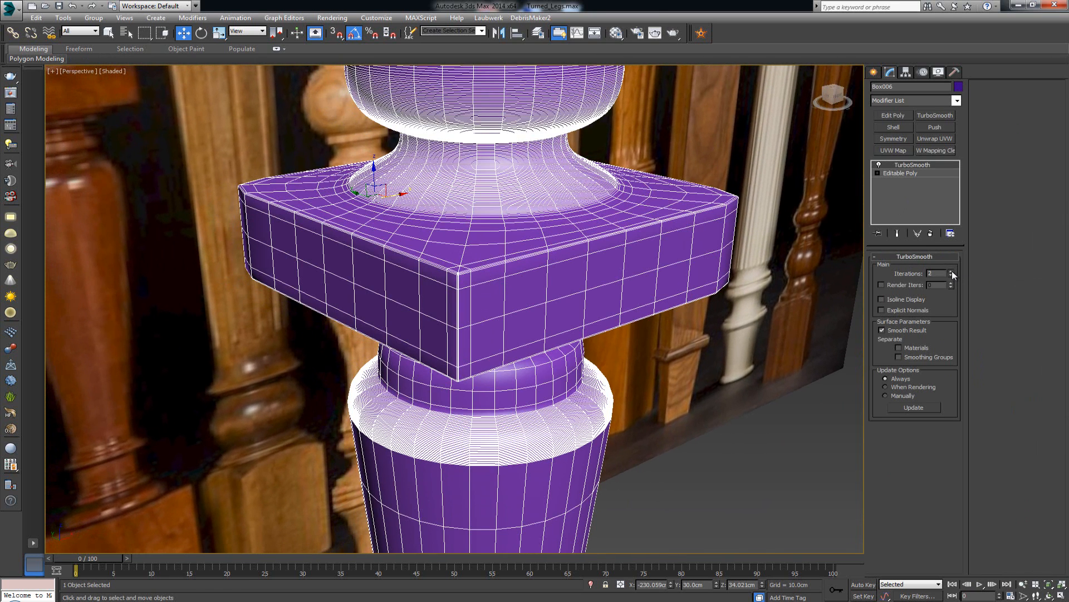
left_click(952, 270)
left_click(763, 420)
middle_click_drag(564, 373, 557, 312, "alt")
left_click(556, 312)
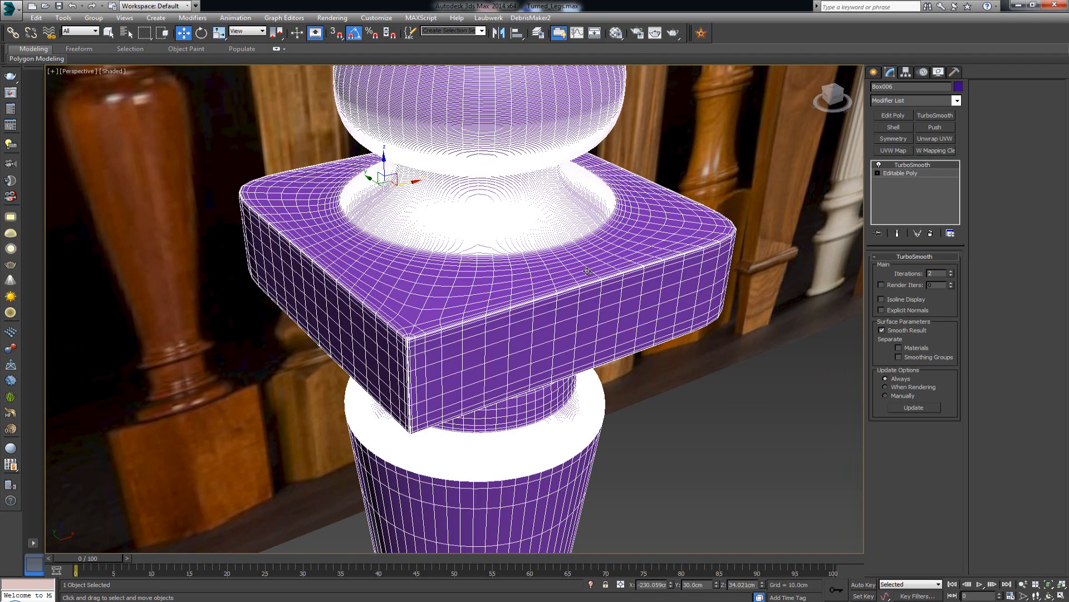
middle_click_drag(587, 272, 589, 253, "alt")
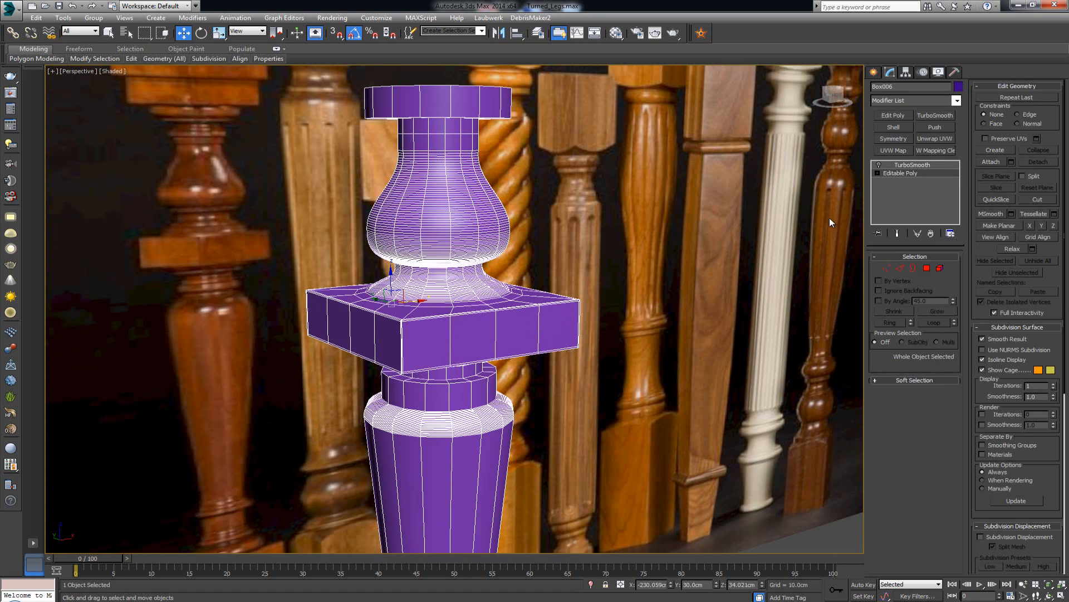
Turn the leg's TurboSmooth back on and deselect the leg to compare it with the reference photo
left_click(917, 165)
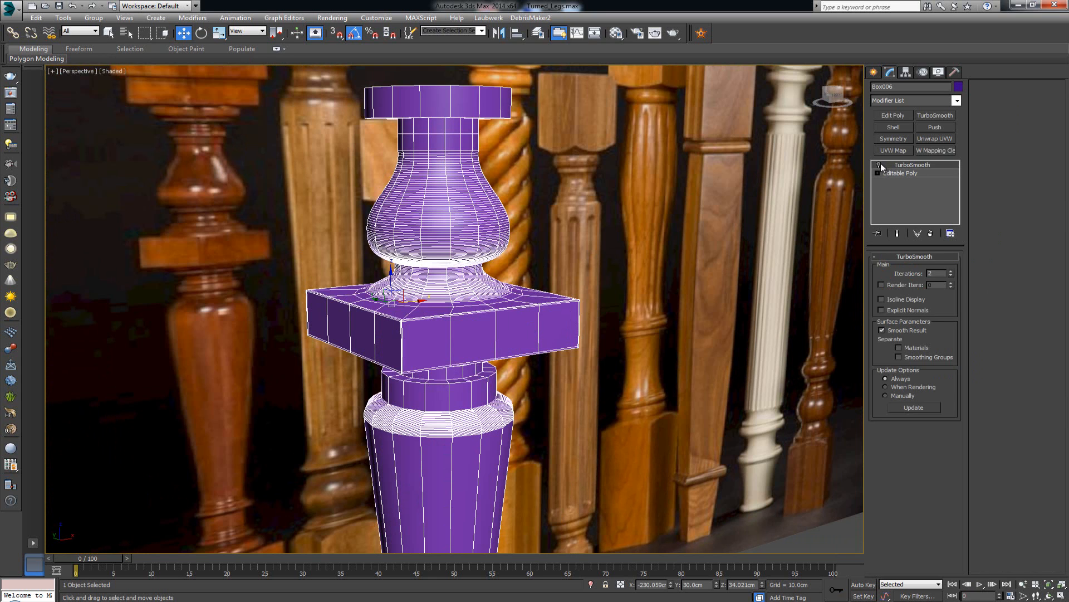
left_click(723, 253)
middle_click_drag(723, 253, 516, 276, "alt")
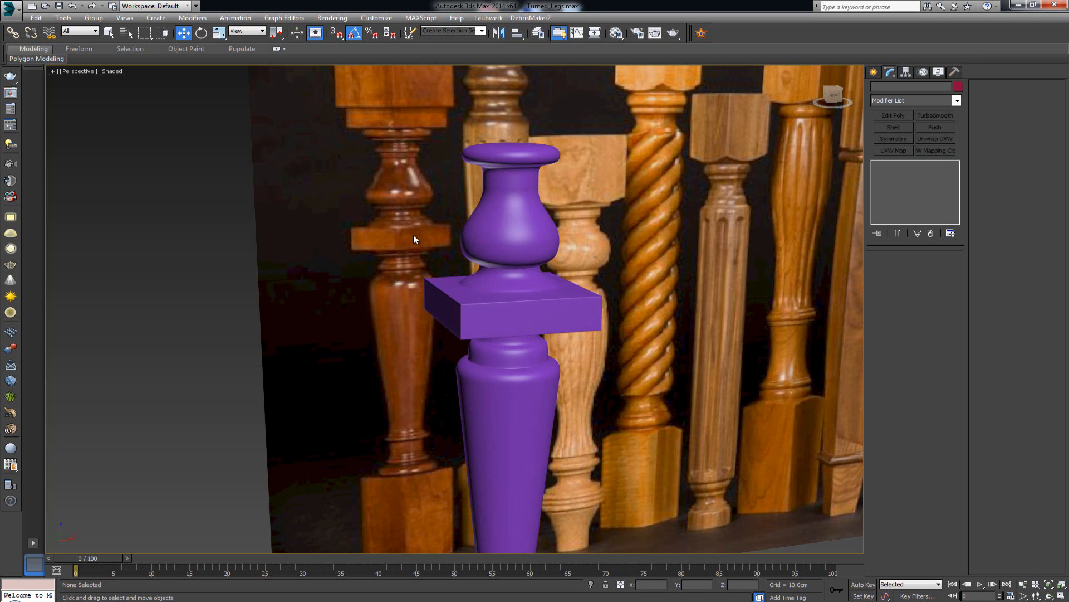
Inspect the smoothed square block and the turned sections around it, comparing the leg with the reference photo
middle_click_drag(413, 236, 490, 290, "alt")
scroll(499, 295, "up", 5)
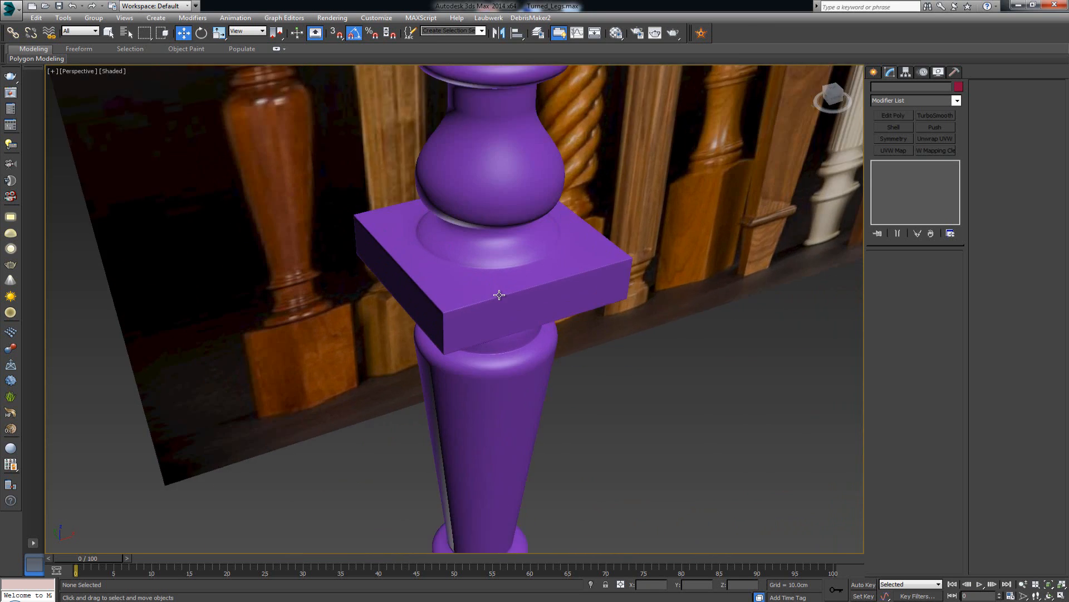
scroll(499, 295, "up", 2)
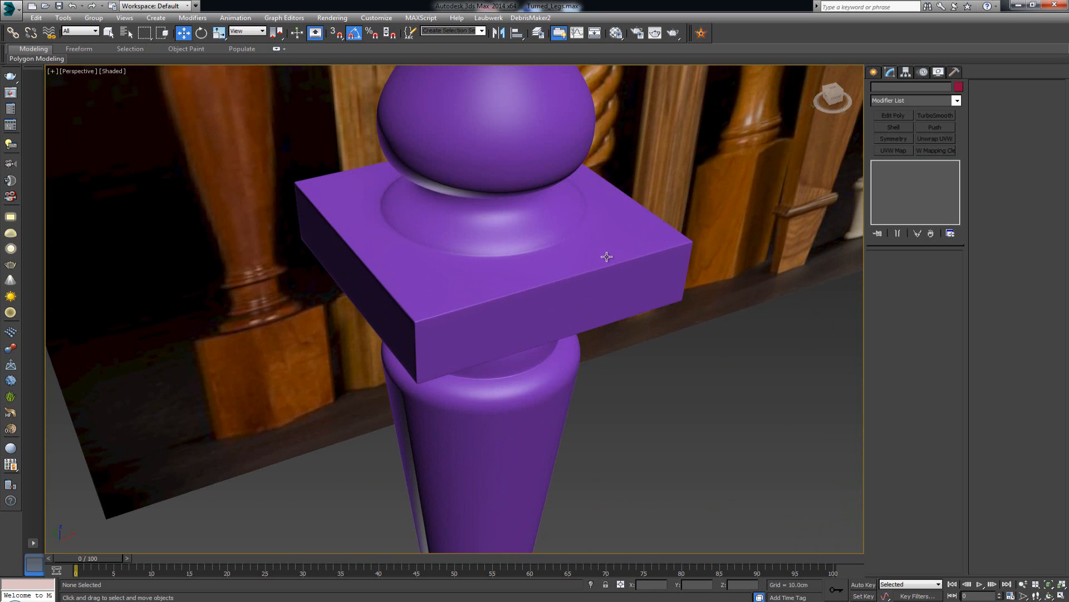
middle_click_drag(529, 255, 510, 222, "alt")
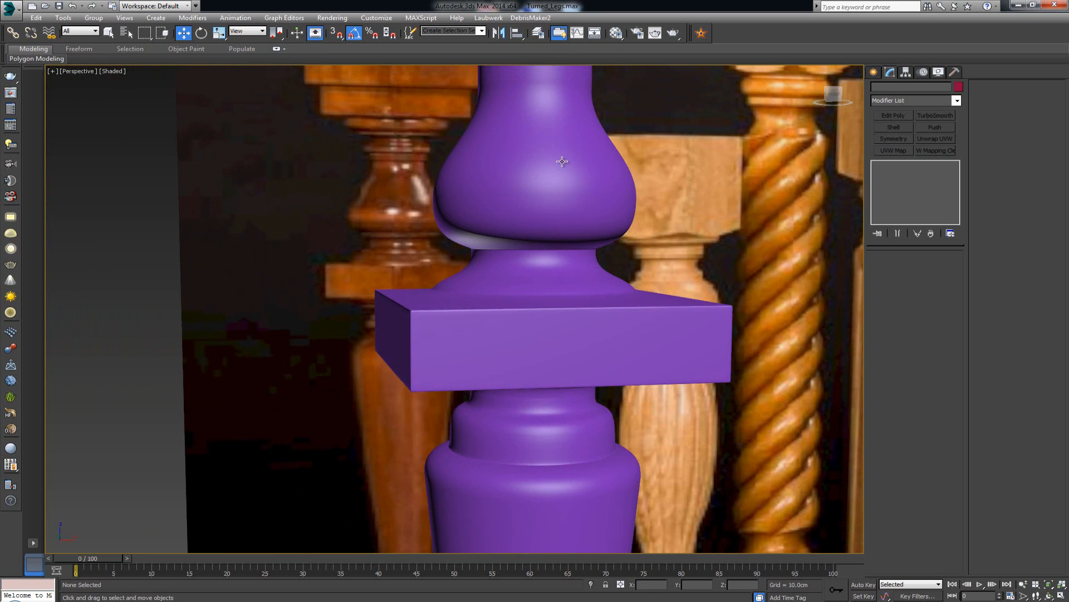
middle_click_drag(517, 169, 521, 310)
scroll(520, 311, "down", 2)
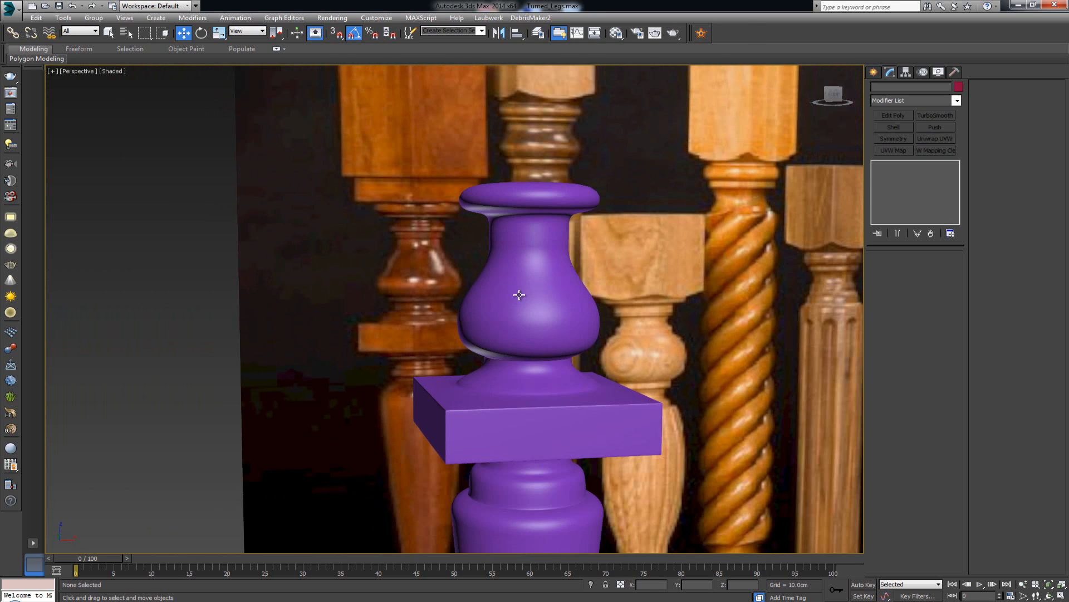
scroll(520, 323, "down", 2)
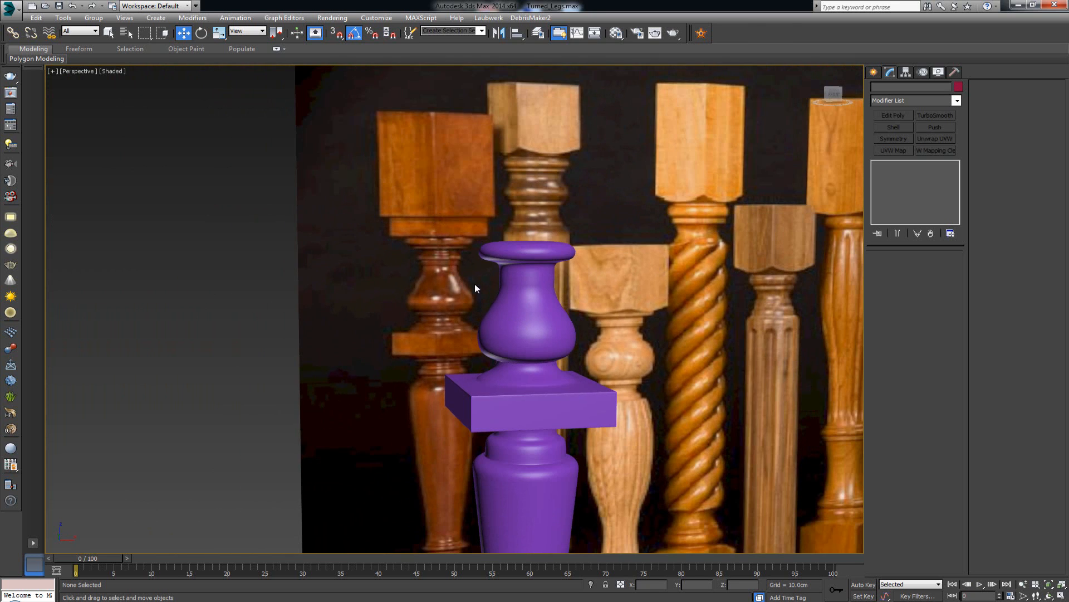
Select all polygons of the leg's middle square block at the Editable Poly level, working in the Front view
left_click(522, 388)
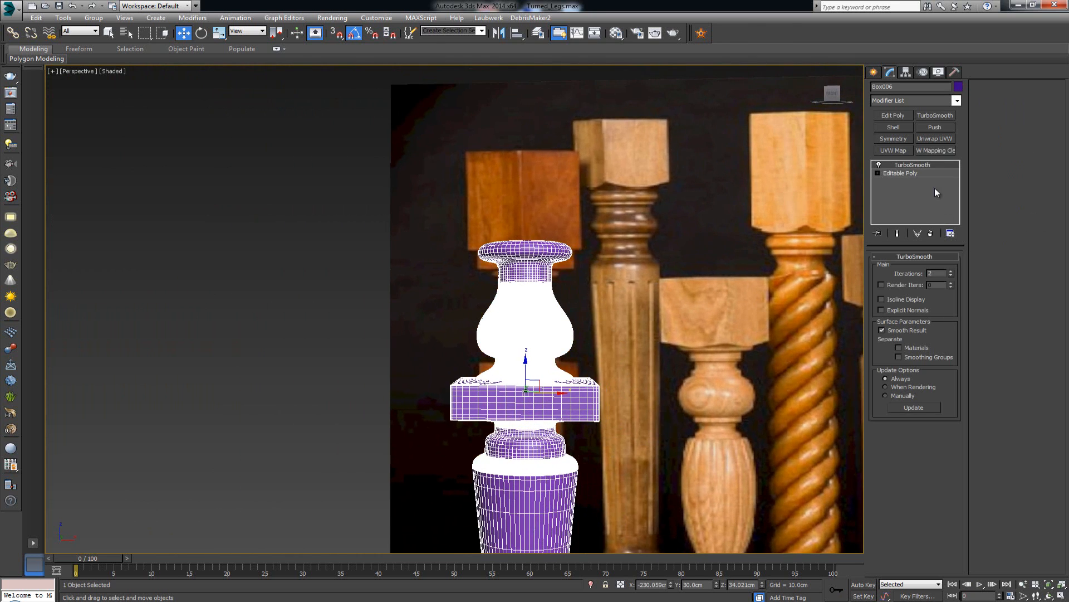
left_click(918, 173)
scroll(594, 252, "up", 2)
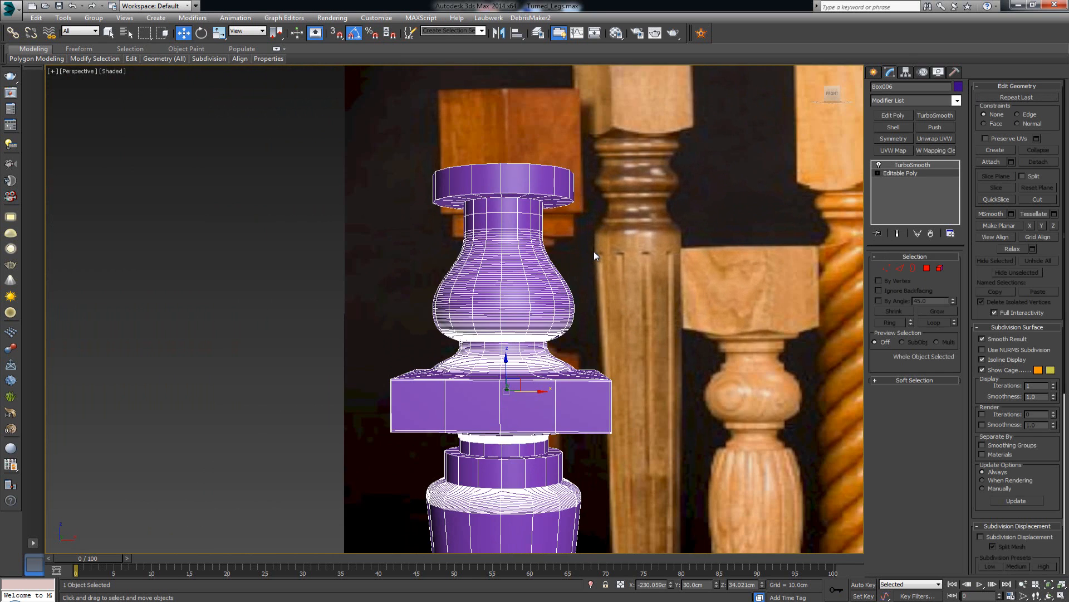
key("alt+w")
scroll(600, 281, "down", 4)
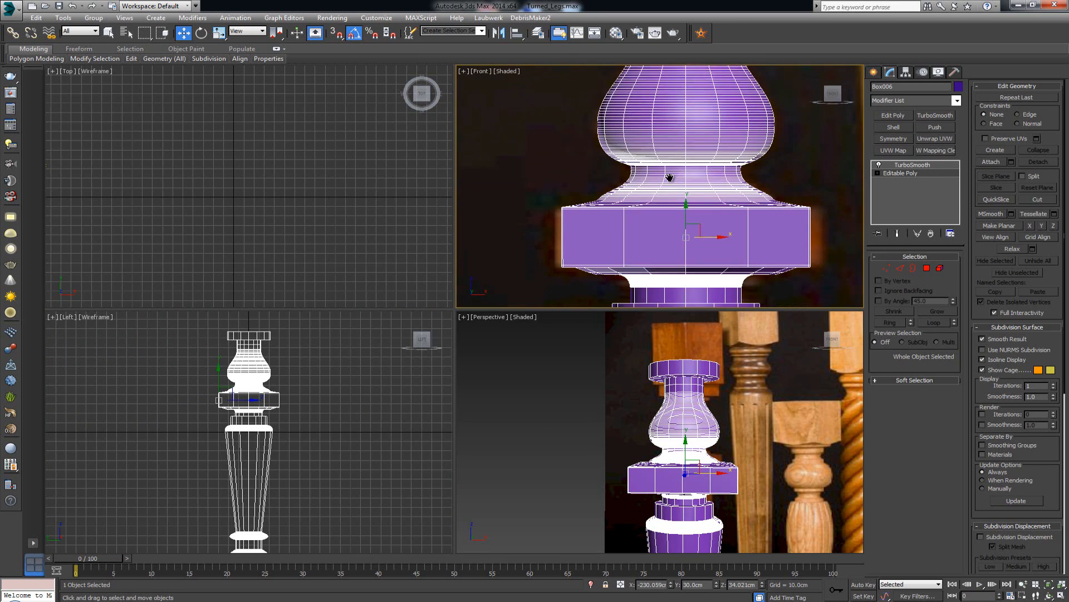
middle_click_drag(670, 199, 669, 162)
key("alt+w")
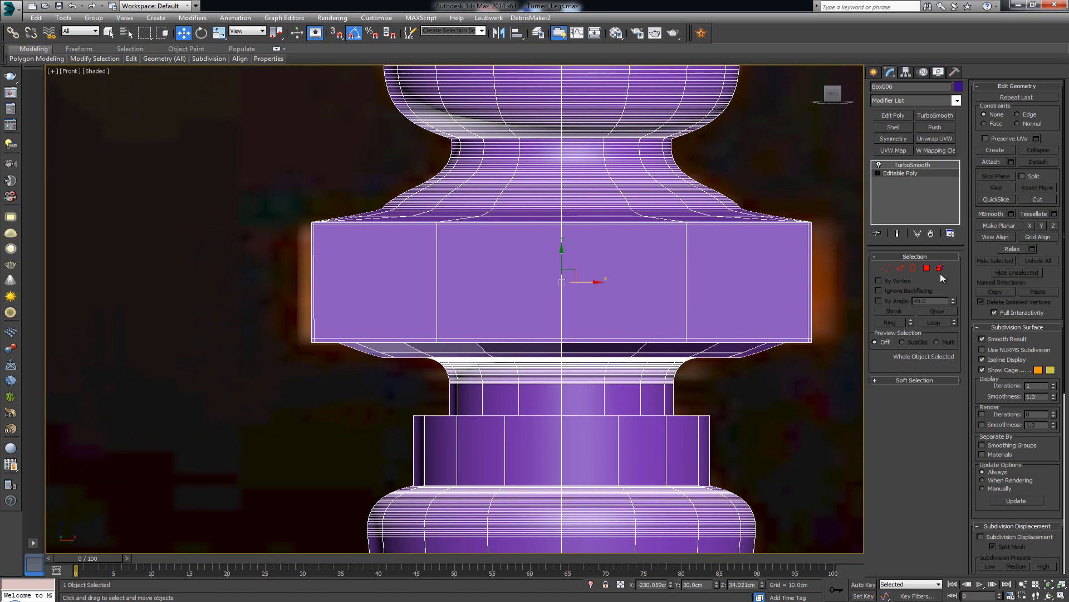
left_click(927, 269)
left_click_drag(834, 217, 655, 280)
left_click_drag(347, 314, 280, 353)
Remove the polygons of the block's upper face from the selection, keeping the sides and underside
middle_click_drag(483, 255, 456, 315)
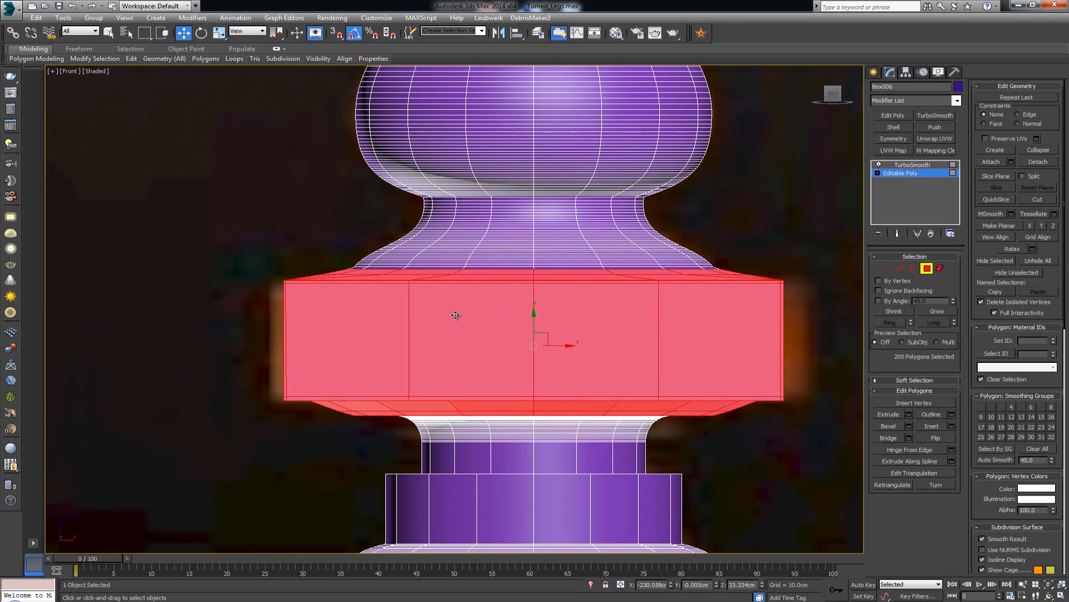
scroll(516, 300, "down", 5)
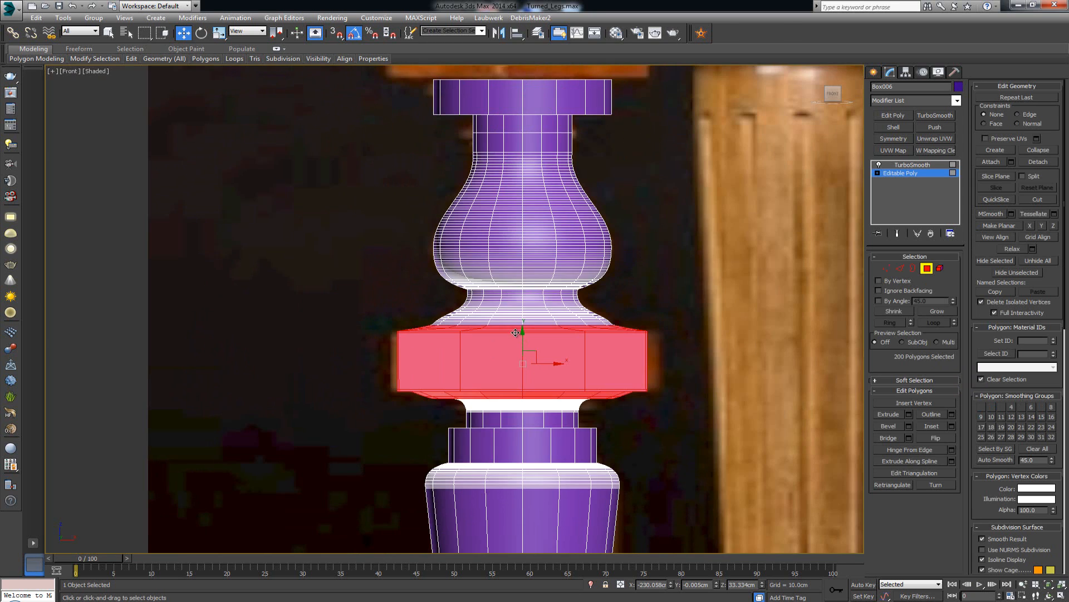
middle_click_drag(526, 306, 507, 266)
left_click_drag(376, 243, 162, 334)
scroll(703, 275, "up", 4)
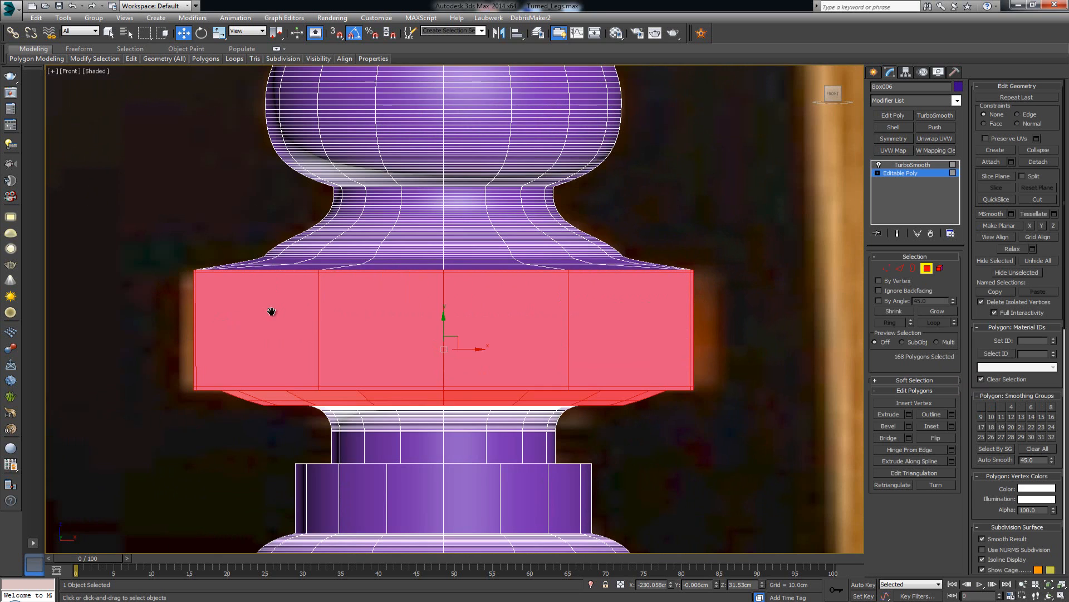
scroll(294, 274, "down", 3)
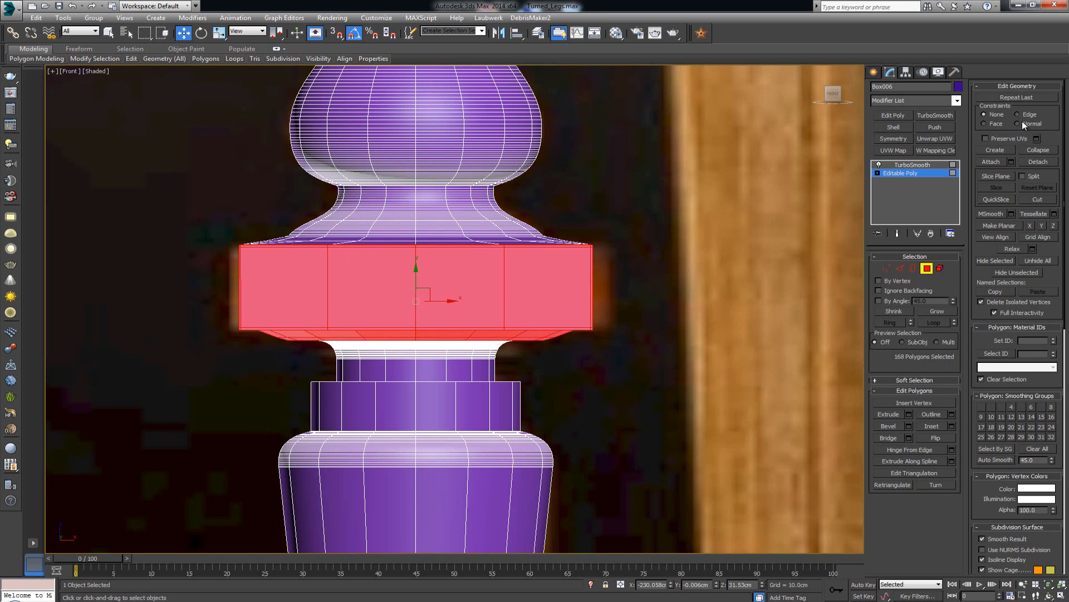
Detach the selected block polygons as a clone, keeping the name Object001, and leave polygon editing
left_click(1052, 162)
left_click_drag(570, 273, 742, 276)
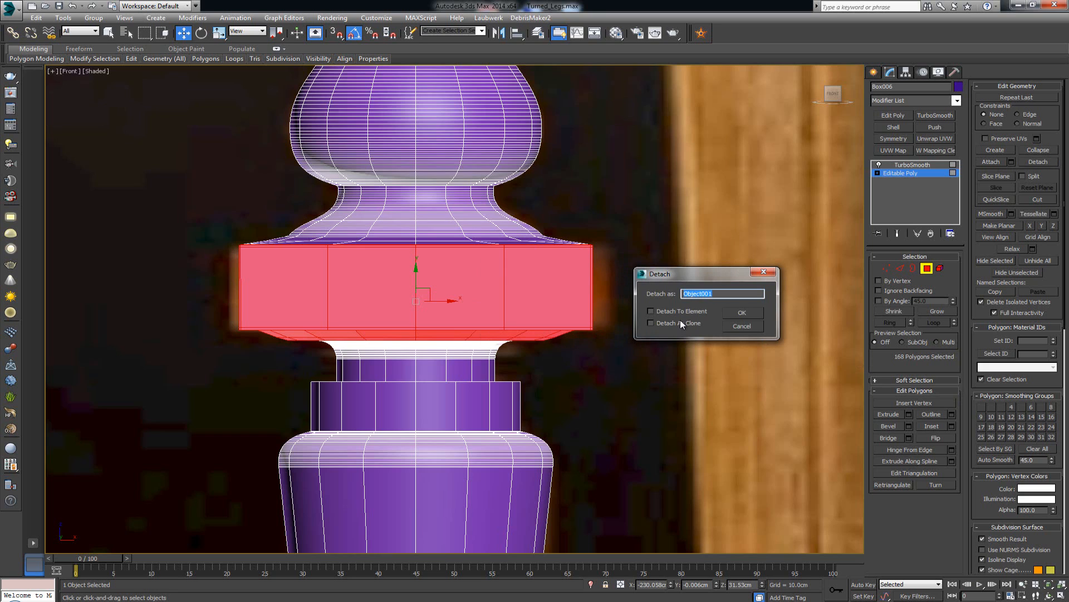
left_click(657, 323)
left_click(742, 312)
left_click(927, 268)
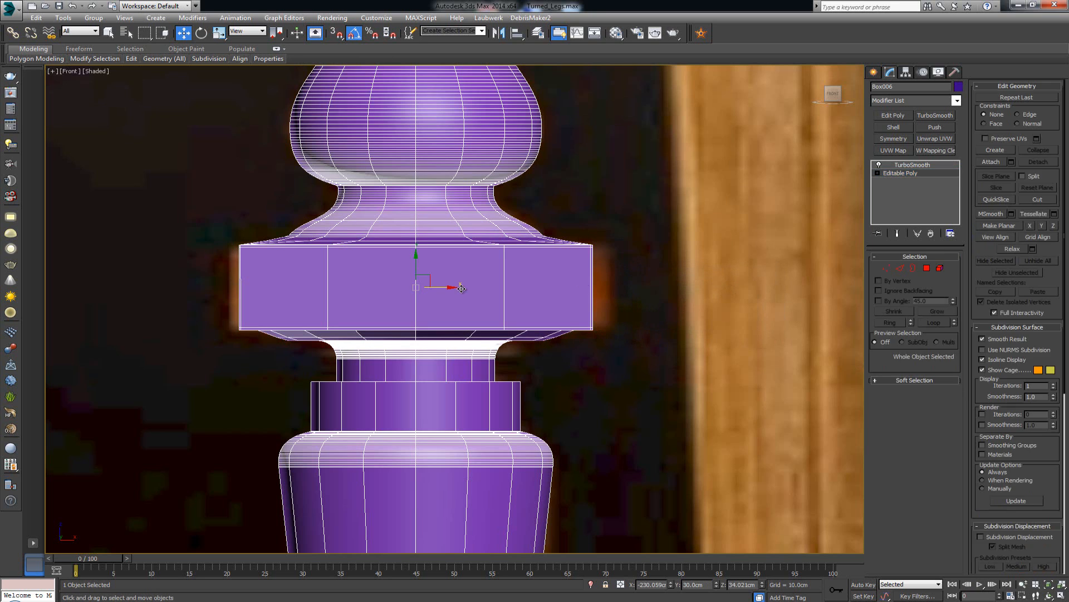
Move the cloned block straight up to about Z 117.8 cm, just above the leg's uppermost disc
left_click(470, 248)
scroll(470, 249, "down", 5)
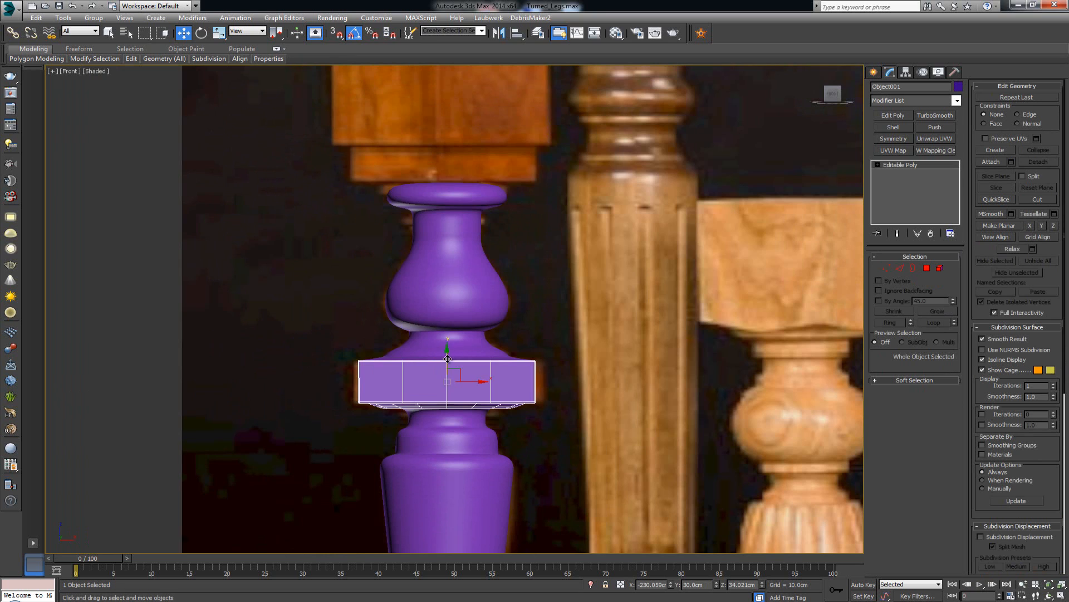
left_click_drag(448, 358, 455, 131)
scroll(462, 139, "up", 5)
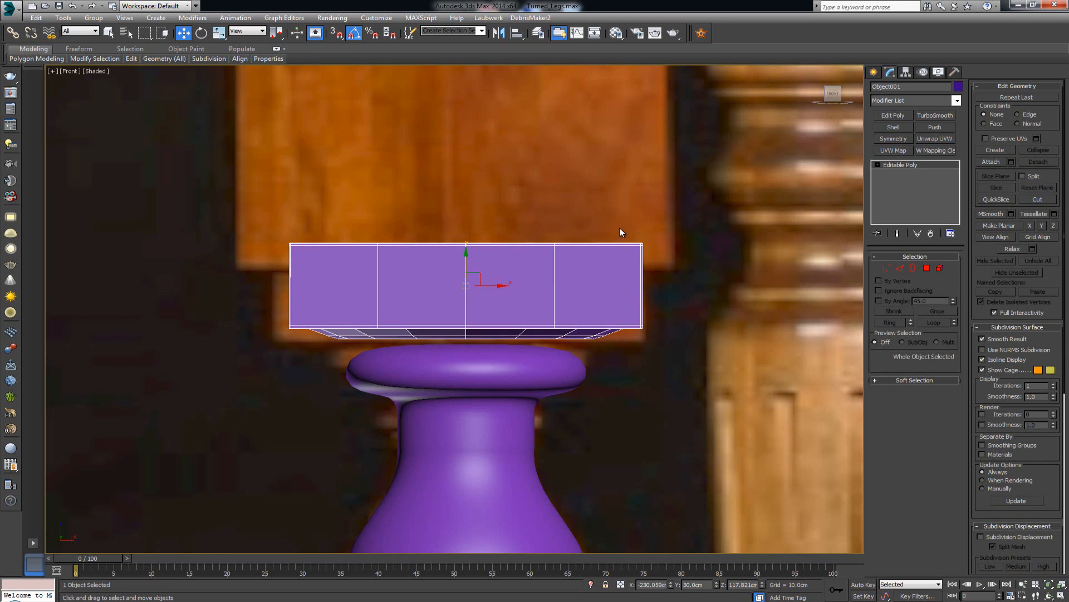
key("1")
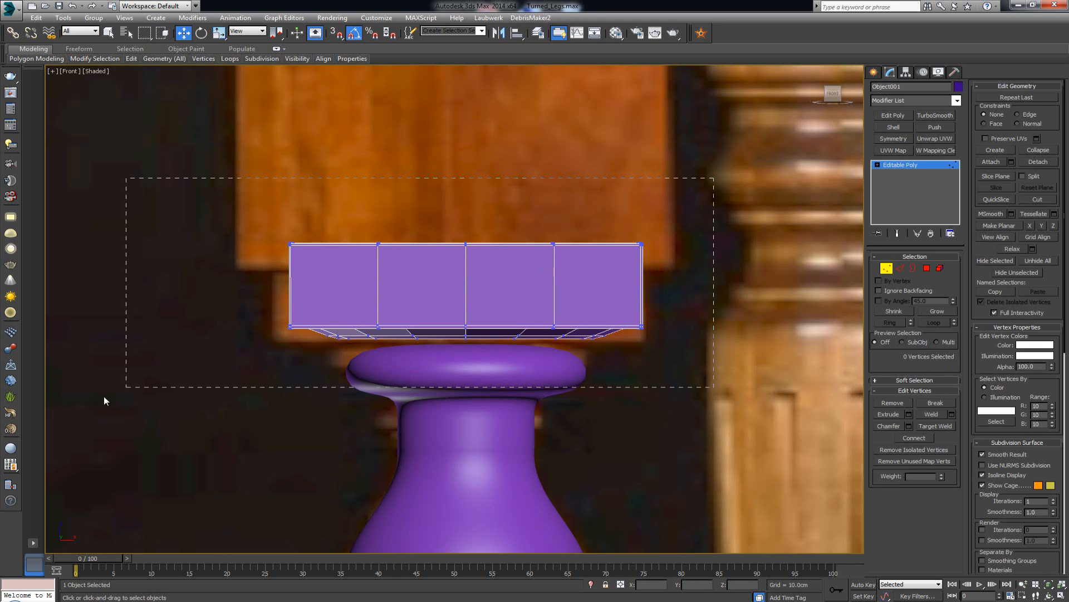
left_click_drag(105, 400, 106, 399)
left_click(885, 269)
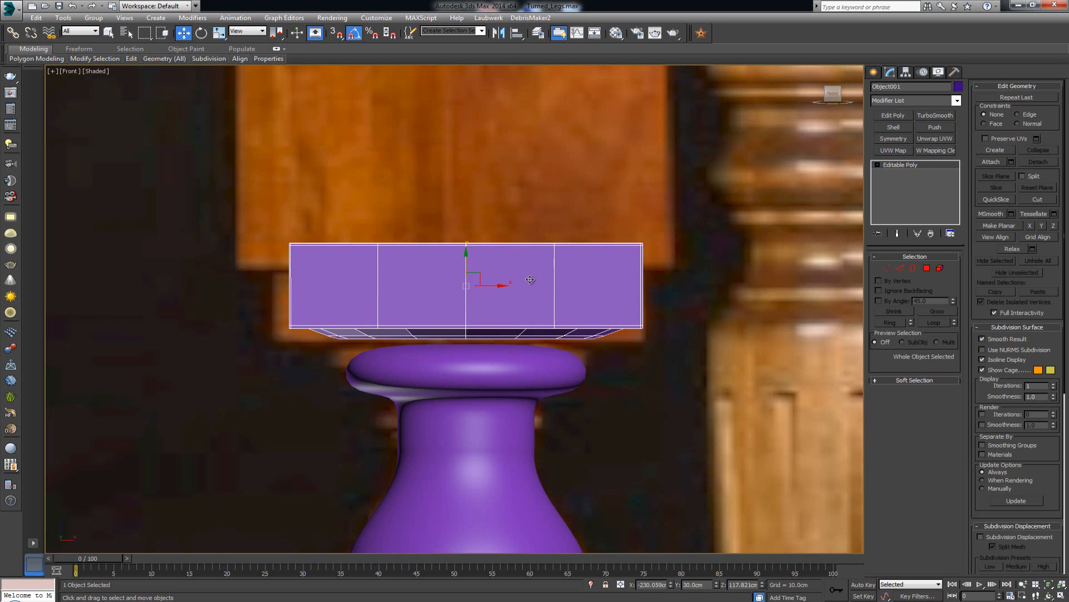
Scale the cloned block uniformly to about 109 percent to suit the reference's upper ledge
key("r")
left_click_drag(502, 286, 470, 273)
key("ctrl+z")
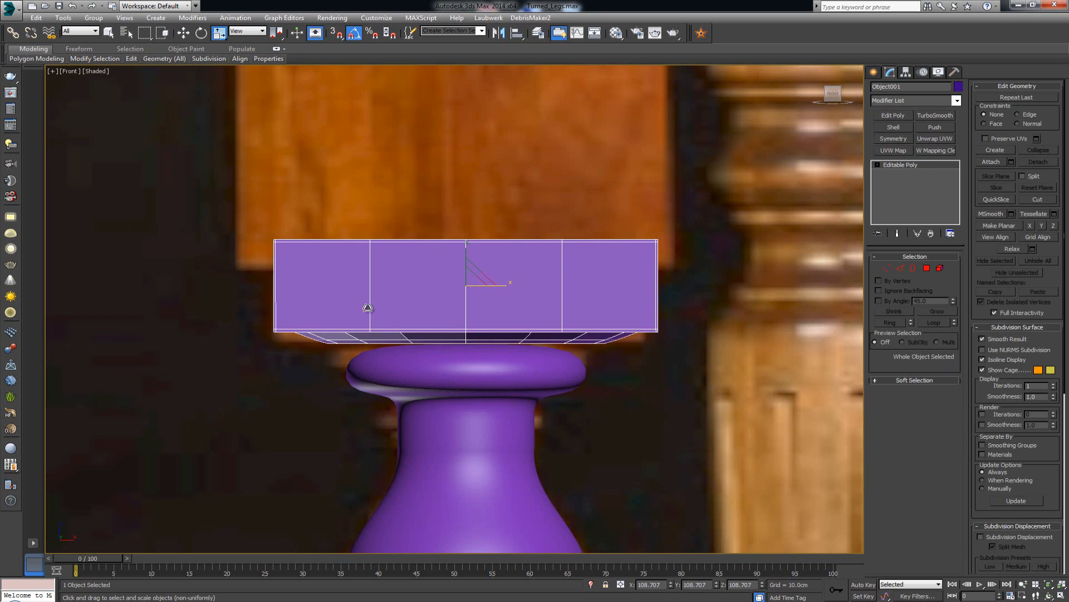
Isolate the leg at its Editable Poly level and bring the cap of its uppermost disc into close view
left_click(451, 375)
left_click(901, 175)
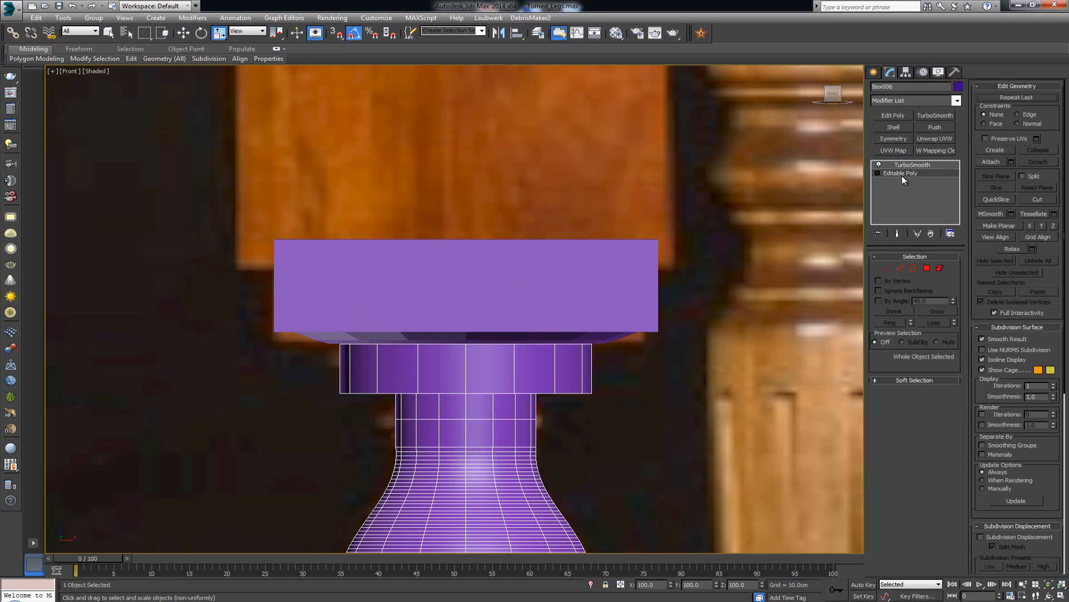
key("alt+q")
middle_click_drag(460, 254, 463, 289, "alt")
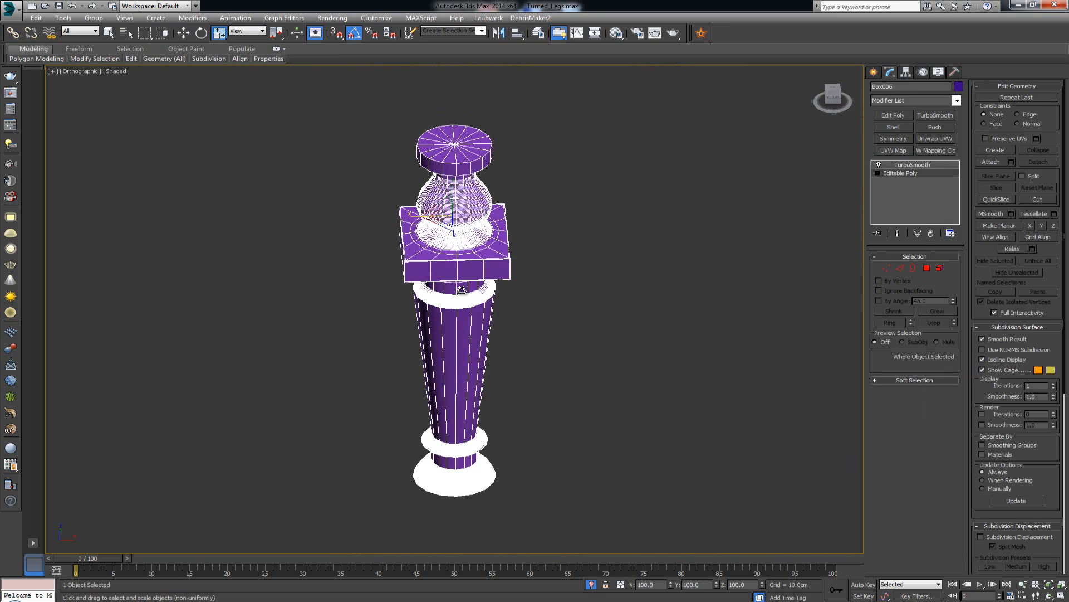
middle_click_drag(462, 223, 471, 358)
scroll(482, 362, "up", 5)
scroll(471, 358, "up", 3)
Delete the overlapping centre vertices of the uppermost disc's cap in wireframe display, leaving the disc open
key("1")
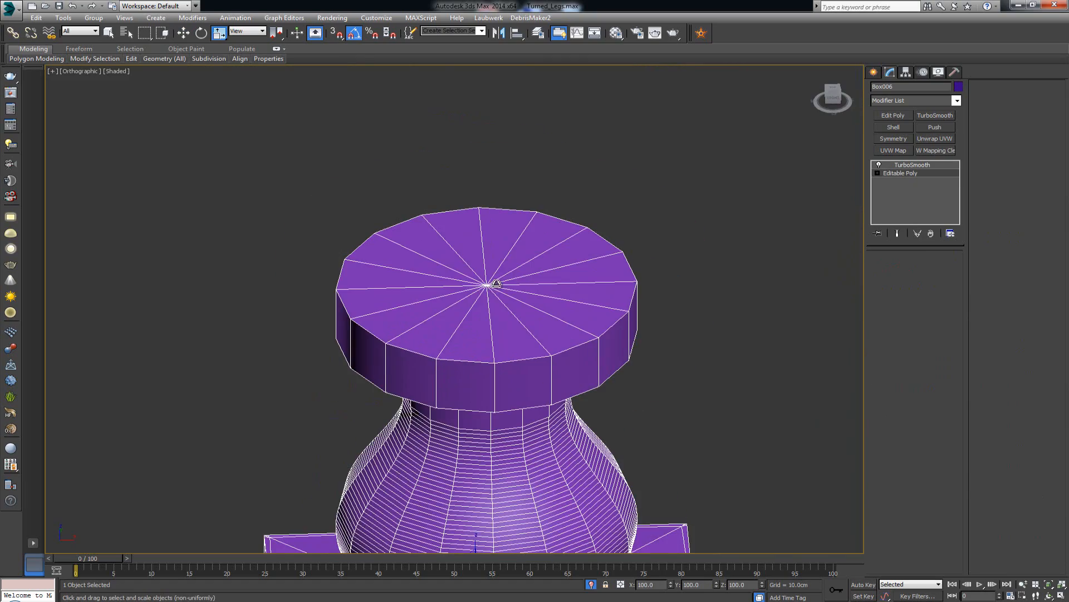
left_click_drag(481, 284, 490, 293)
key("F3")
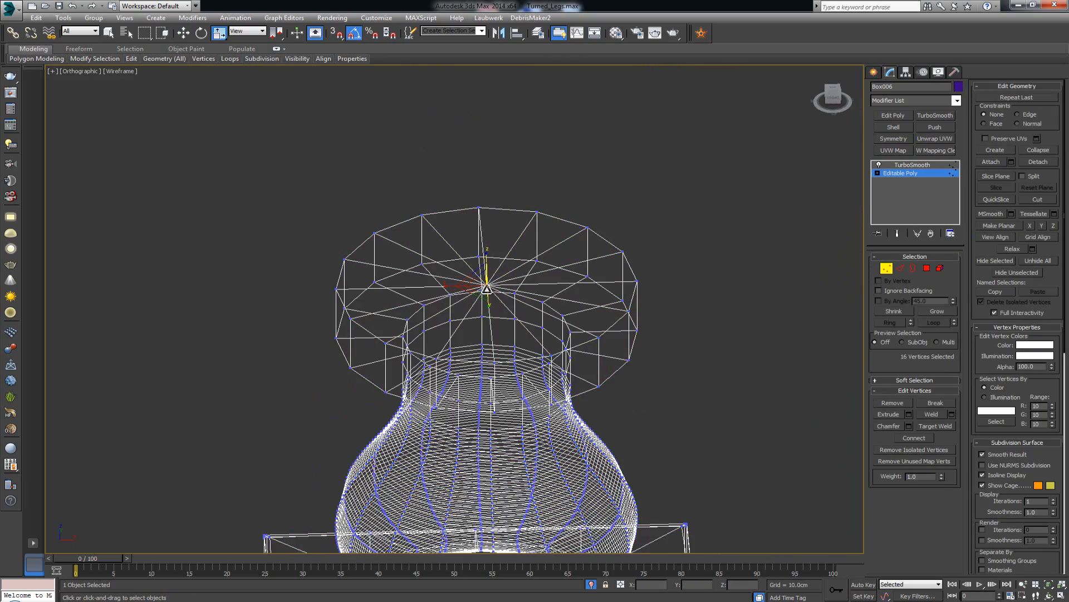
mouse_move(489, 299)
middle_mouse_down("alt")
mouse_move(518, 304)
mouse_move(511, 253)
middle_mouse_up("alt")
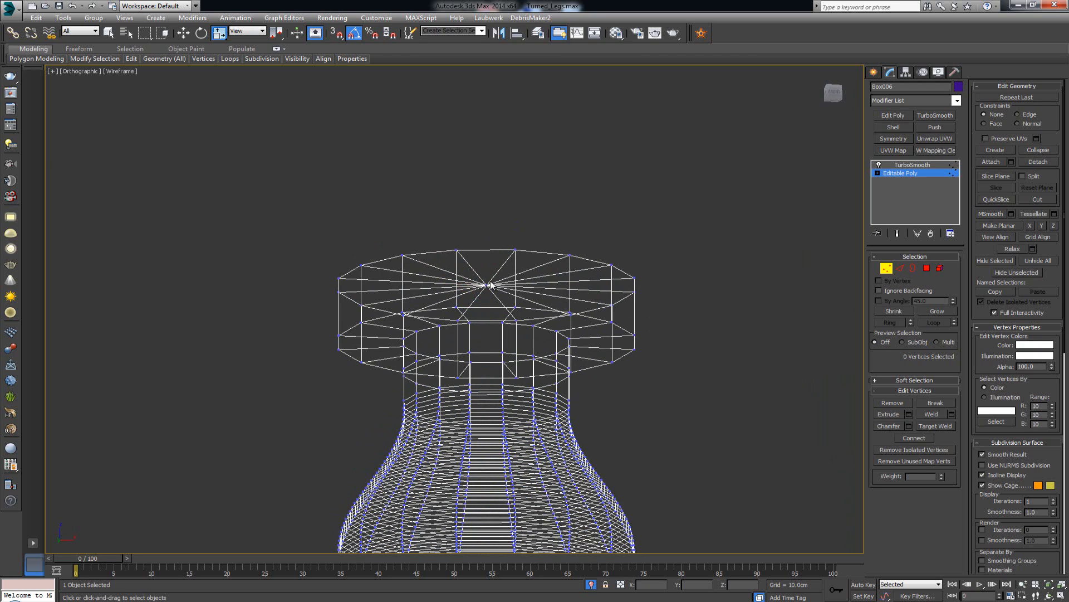
key("Delete")
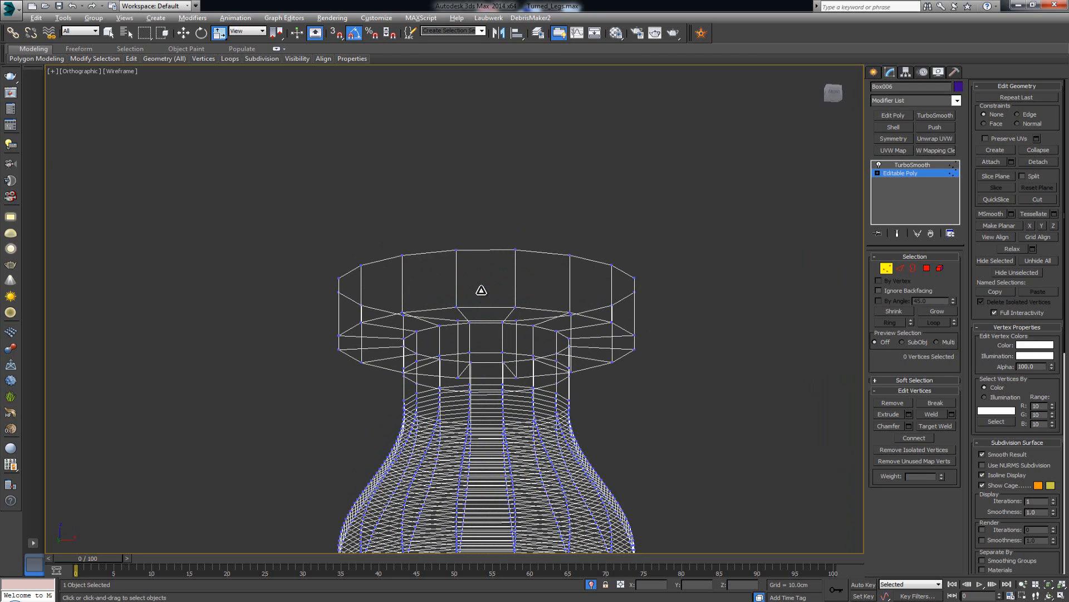
middle_click_drag(481, 290, 478, 318, "alt")
End the isolation, restore shaded display and leave vertex editing with the cloned block's open underside in view
right_click(638, 211)
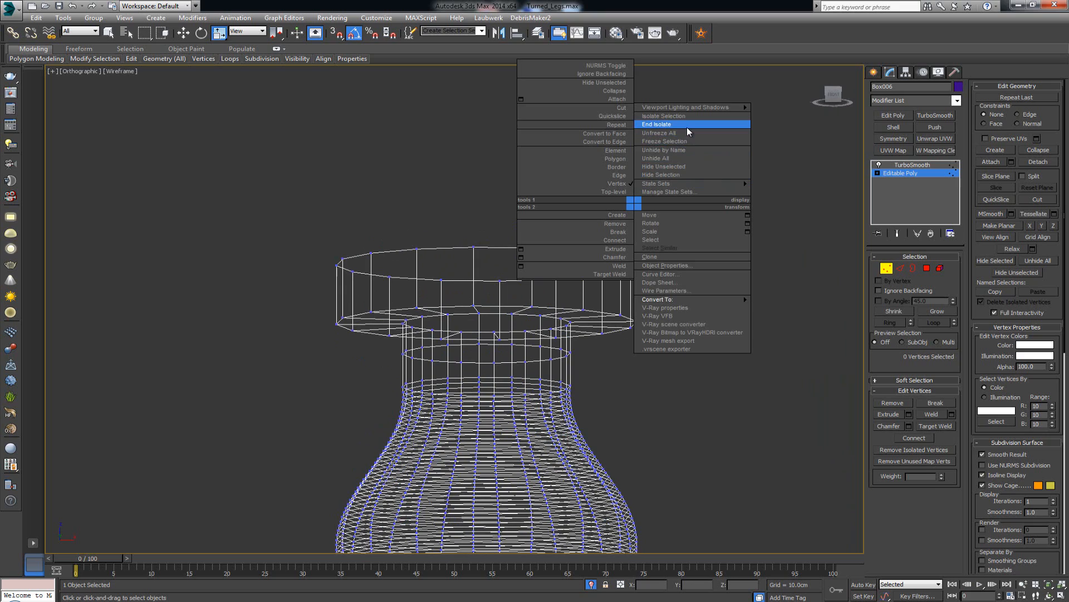
left_click(687, 127)
key("F3")
mouse_move(596, 251)
middle_mouse_down()
mouse_move(554, 294)
mouse_move(554, 314)
mouse_move(556, 265)
mouse_move(553, 310)
mouse_move(536, 244)
middle_mouse_up()
left_click(886, 268)
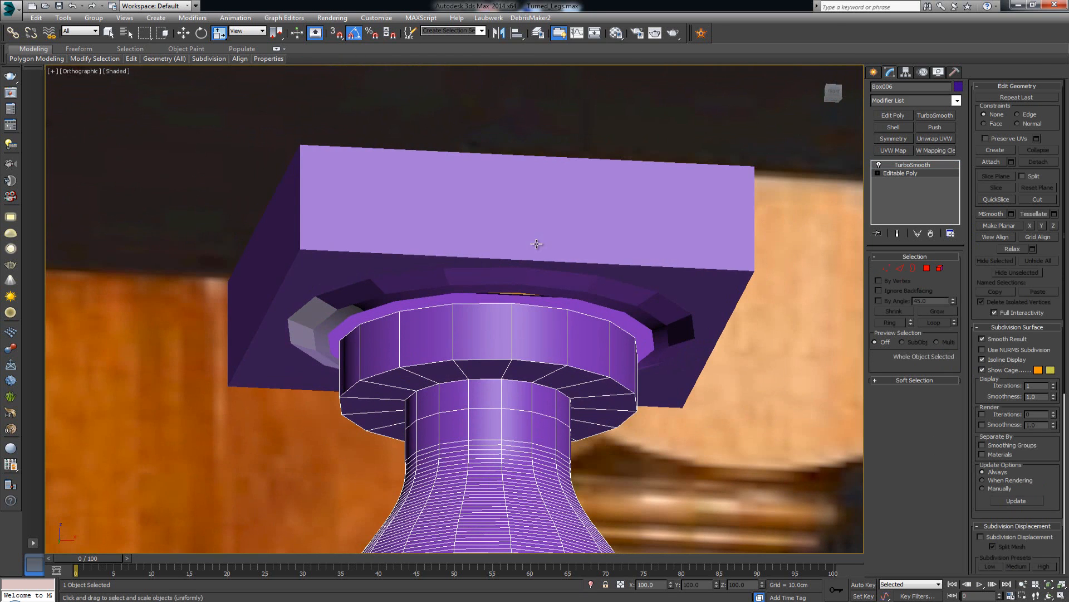
Attach the cloned square block to the leg
left_click(1000, 165)
left_click(620, 219)
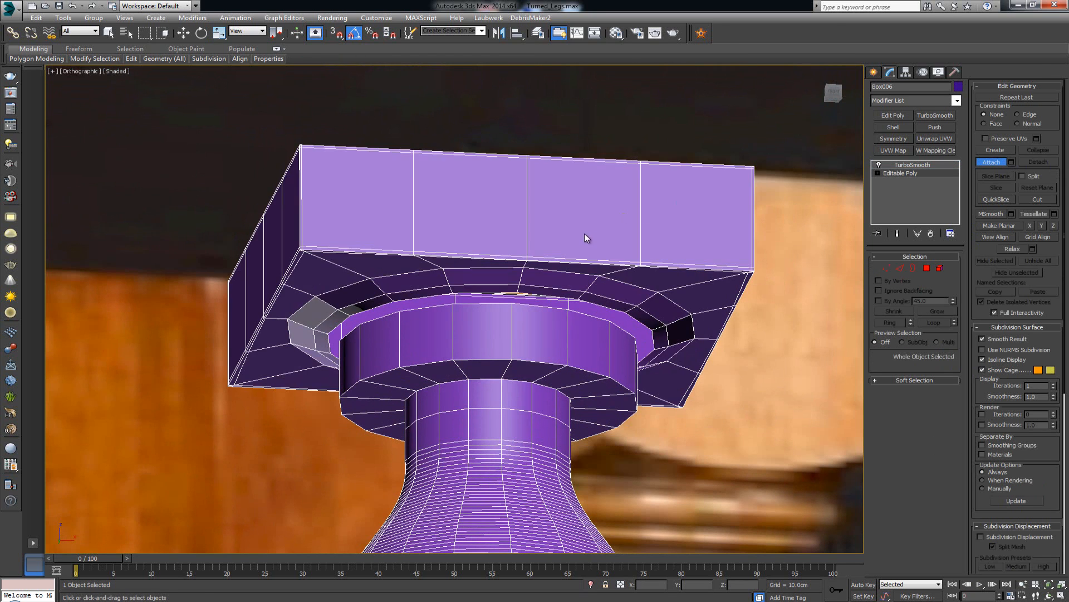
scroll(584, 233, "up", 3)
right_click(620, 380)
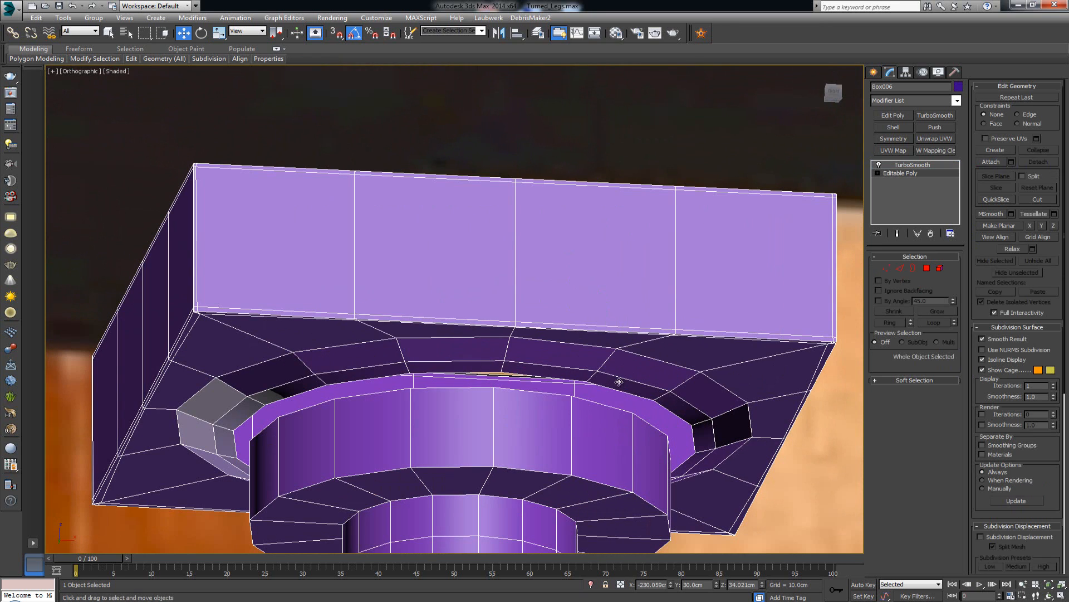
Bridge the open border under the upper block to the open border of the disc below it
key("3")
left_click(599, 402)
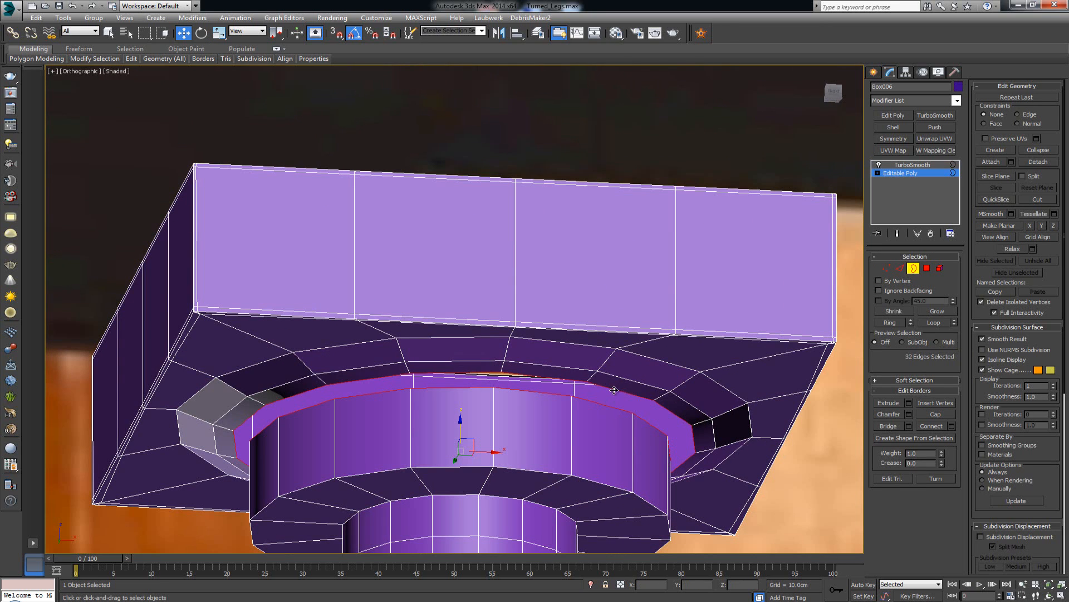
left_click(897, 428)
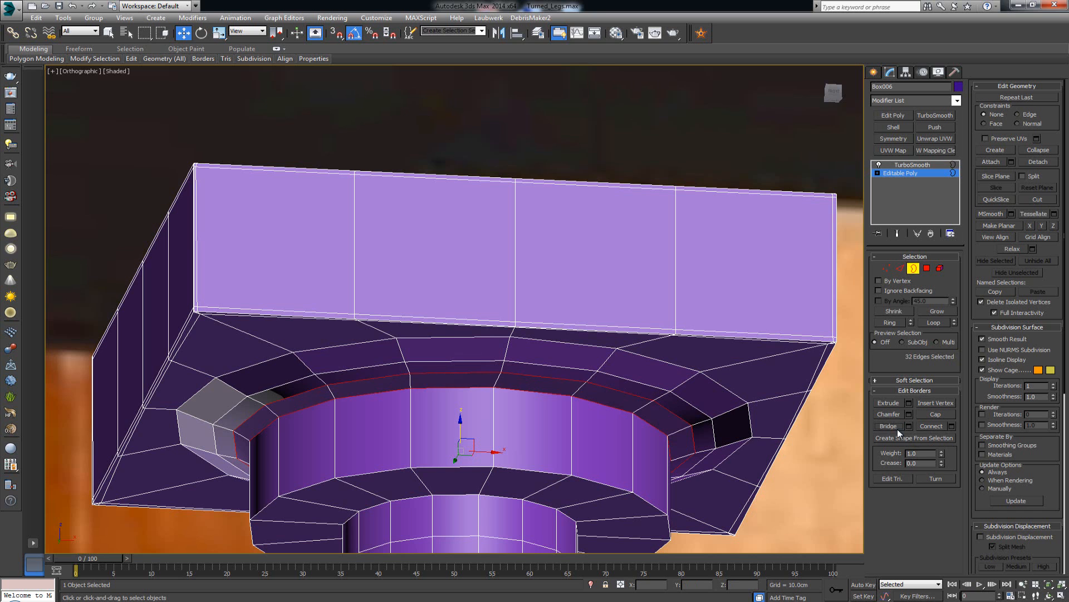
Lower the upper ledge block's top row of vertices to the underside of the large square block in the reference photo
middle_click_drag(502, 396, 498, 427, "alt")
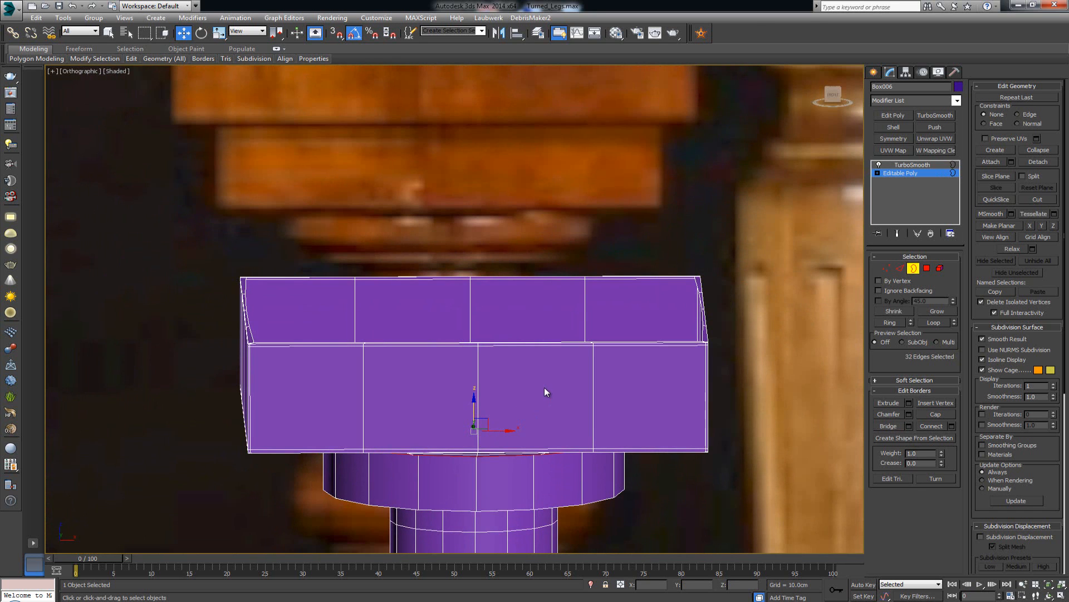
key("f")
scroll(538, 349, "down", 8)
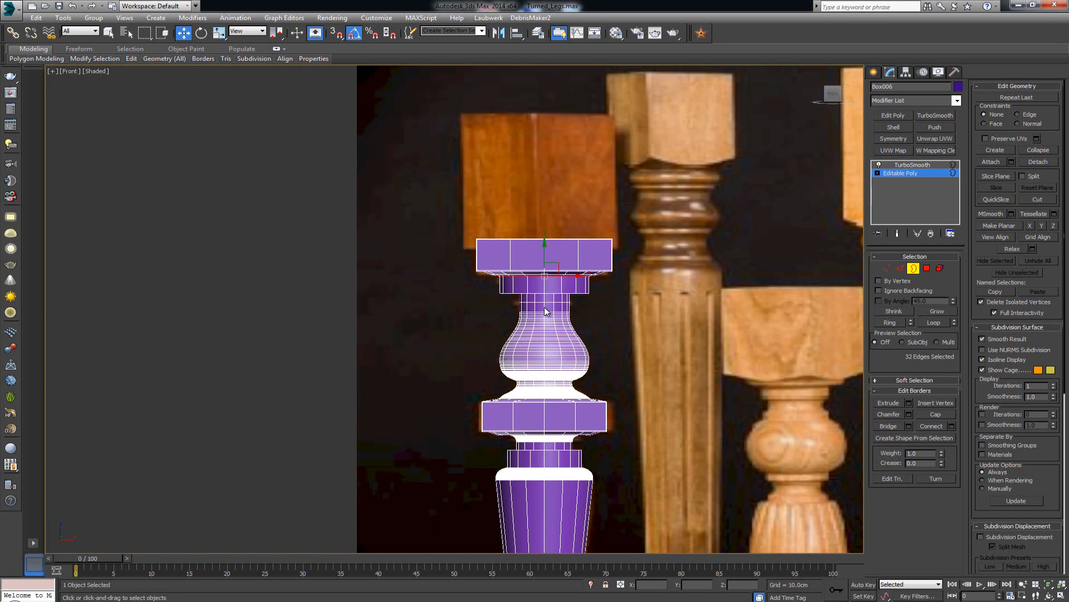
scroll(593, 314, "up", 4)
key("2")
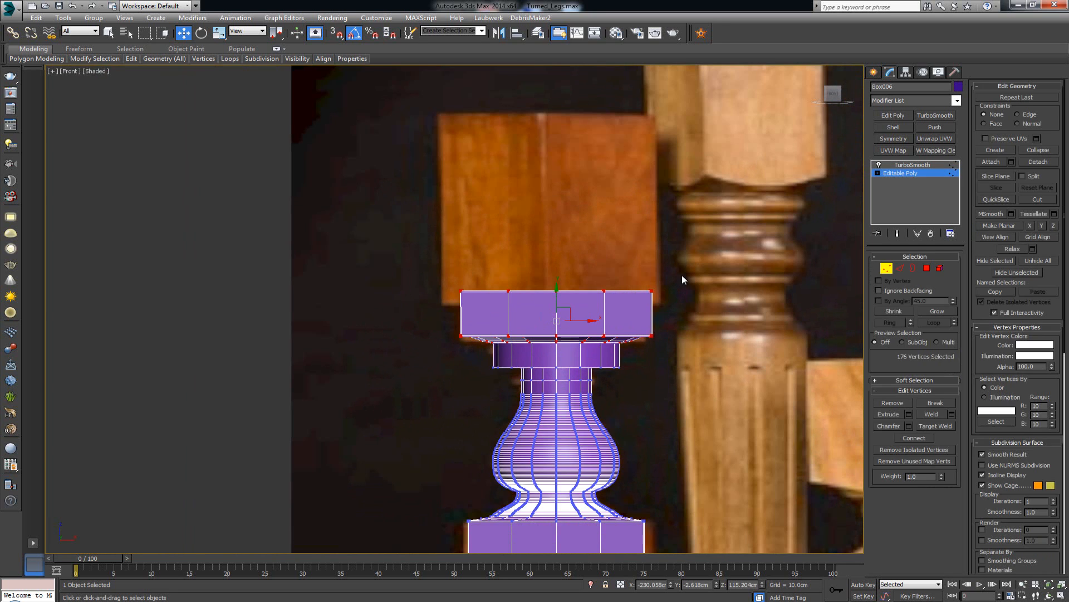
scroll(573, 295, "up", 3)
scroll(566, 299, "up", 2)
left_click(563, 287)
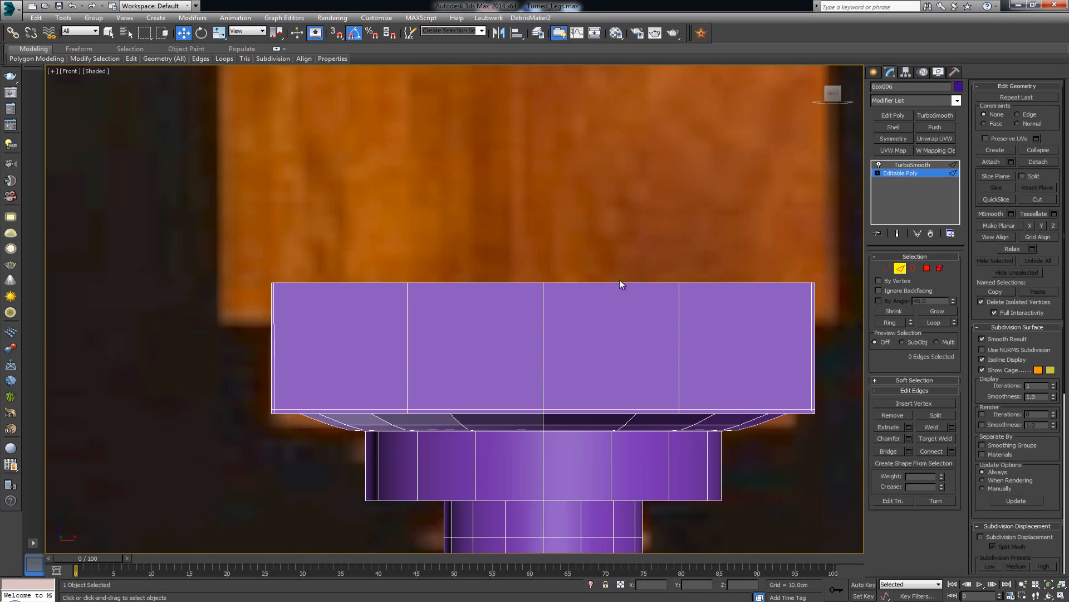
key("1")
key("ctrl+a")
left_click_drag(809, 316, 809, 316)
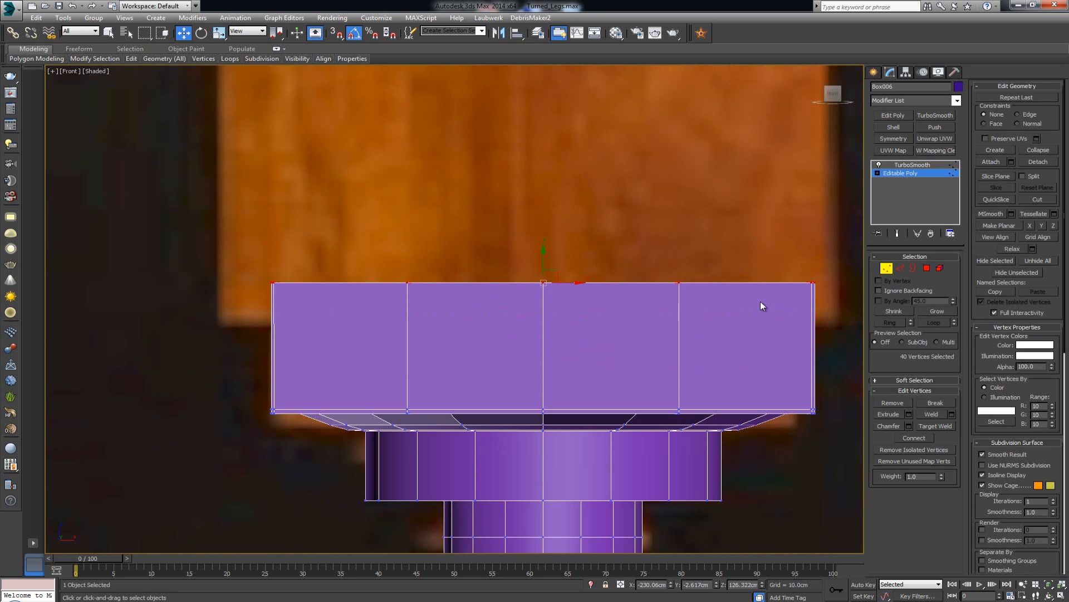
left_click_drag(545, 257, 553, 305)
key("2")
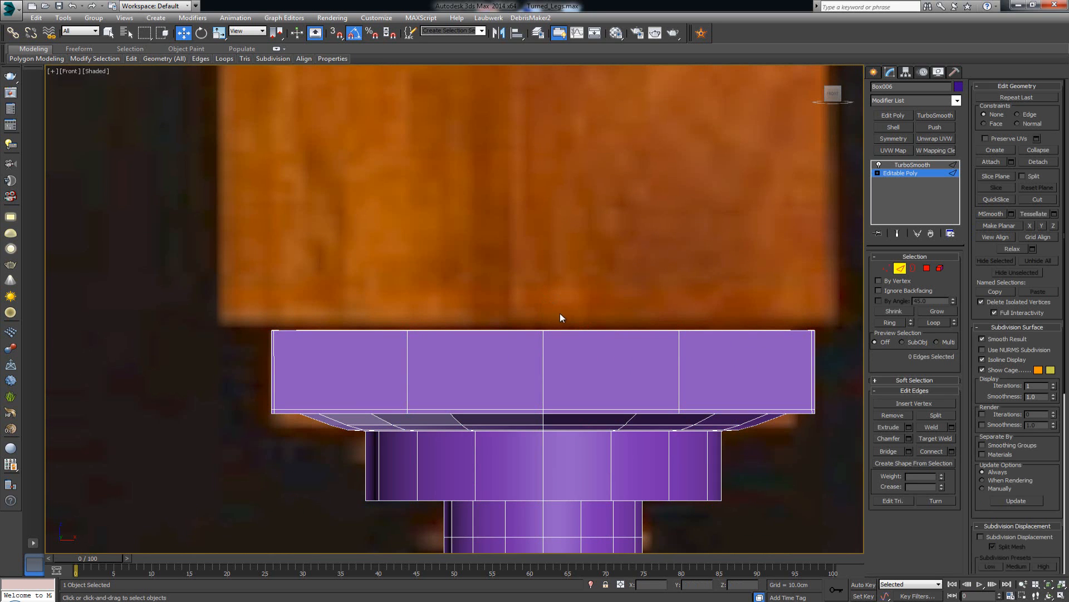
Select the open border around the ledge block's top in perspective and examine its corners up close
key("alt+w")
right_click(531, 334)
key("alt+w")
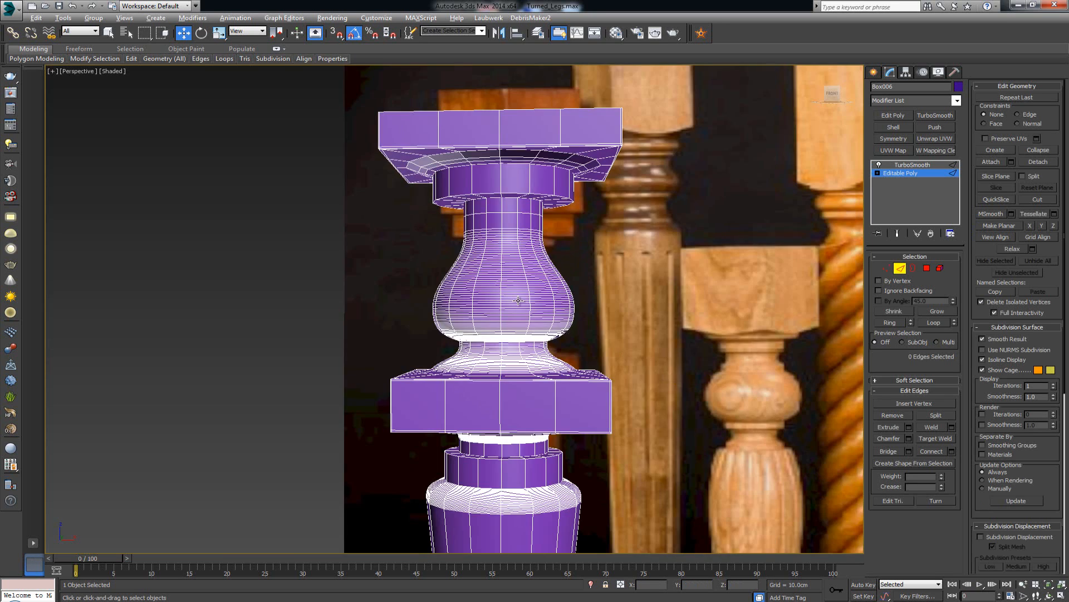
key("3")
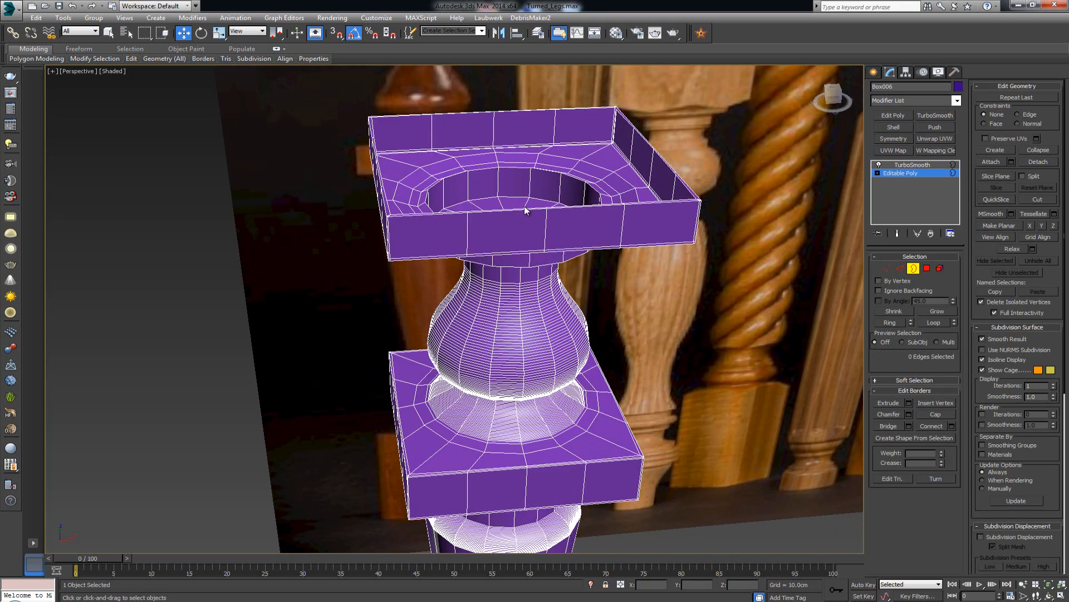
left_click(521, 206)
key("z")
scroll(526, 225, "down", 4)
scroll(513, 263, "up", 4)
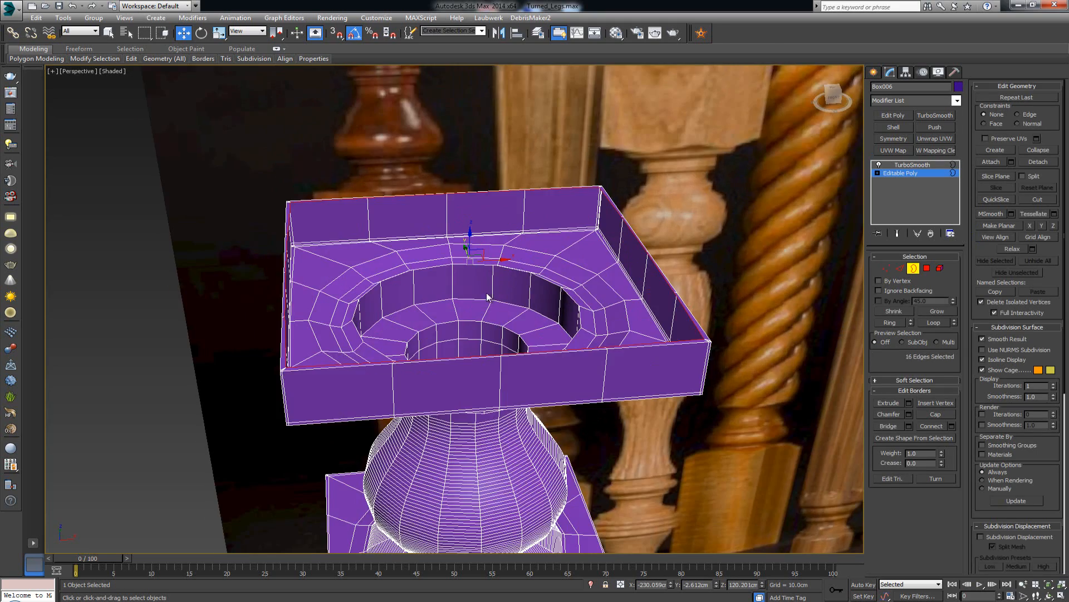
scroll(488, 297, "up", 5)
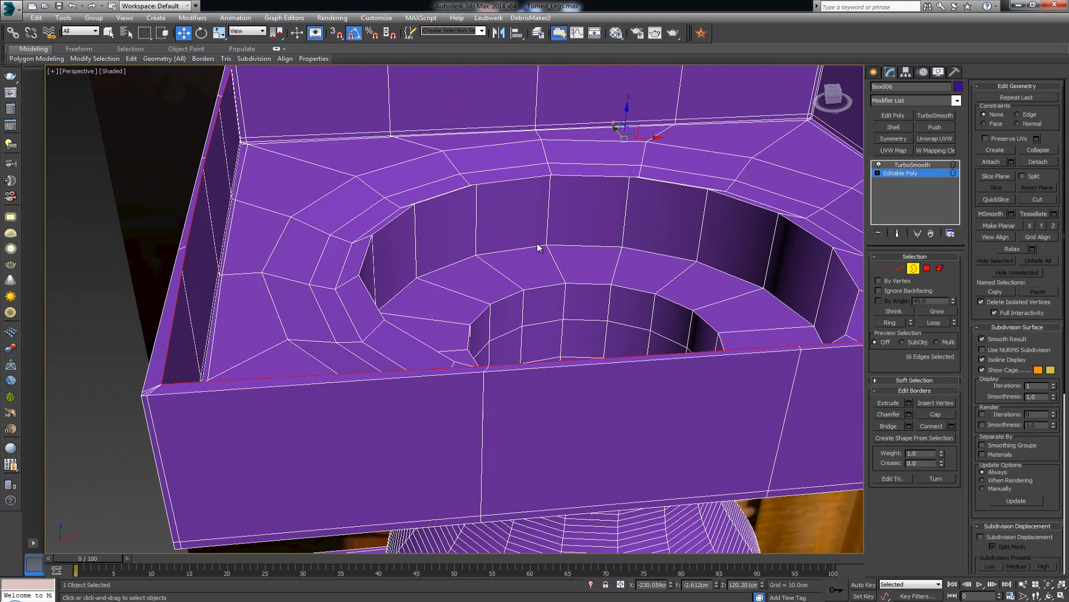
left_click(538, 248)
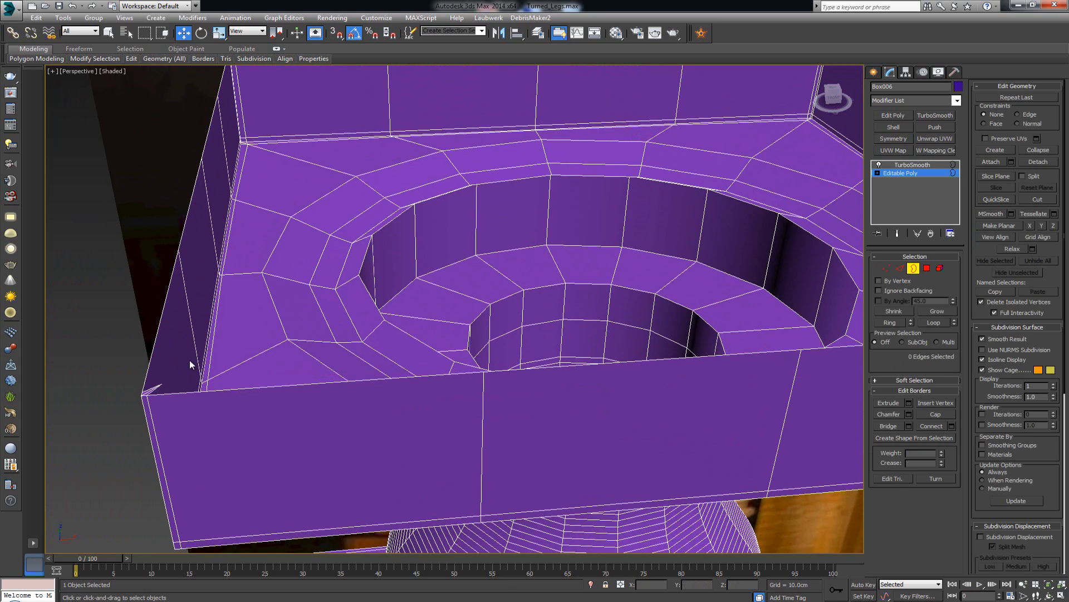
Delete the leftover vertex at the near corner of the ledge block's open top
key("1")
left_click(158, 394)
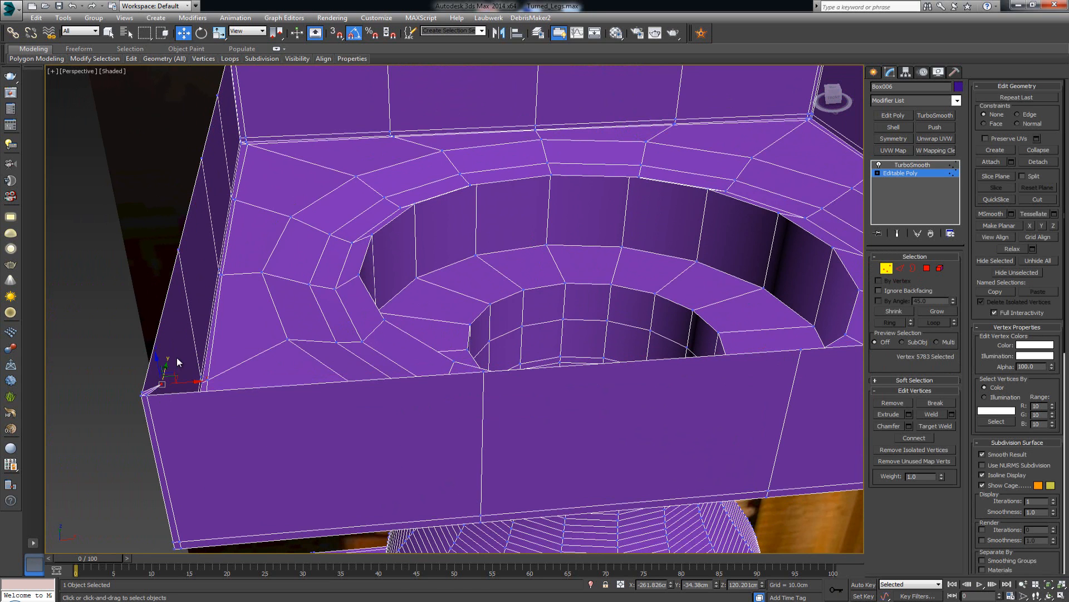
middle_click_drag(176, 356, 321, 354)
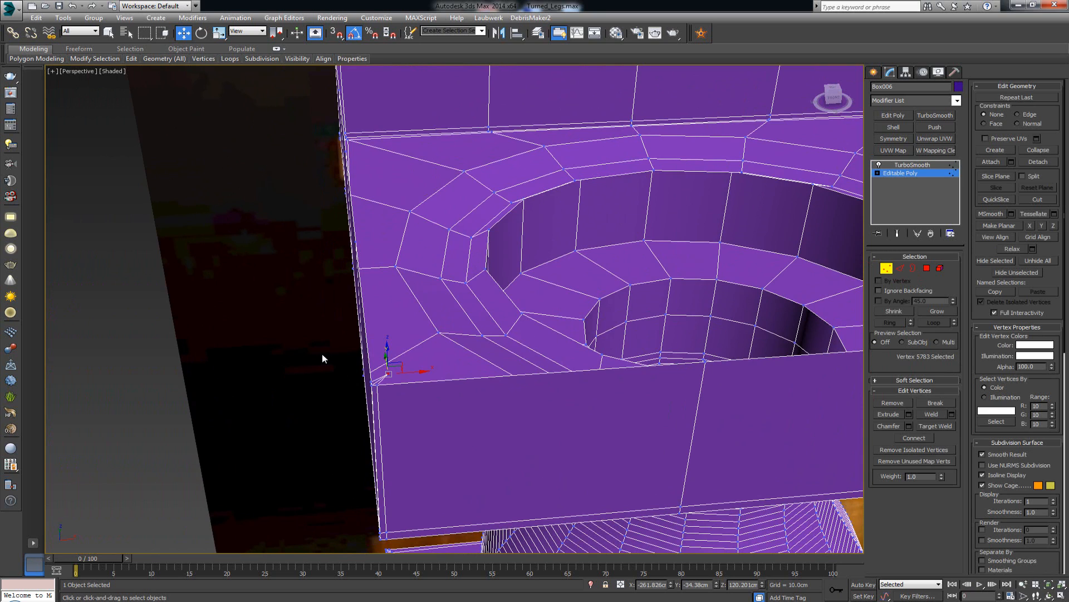
left_click(322, 353)
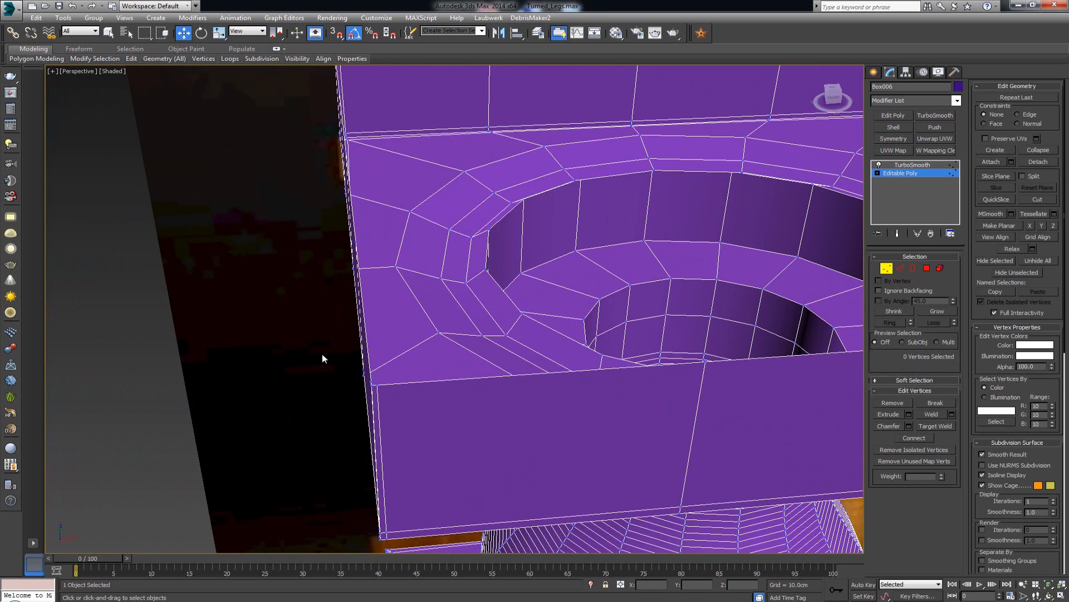
Delete the leftover vertices at the remaining corners of the ledge block's open top
middle_click_drag(501, 291, 528, 321, "alt")
scroll(527, 312, "up", 2)
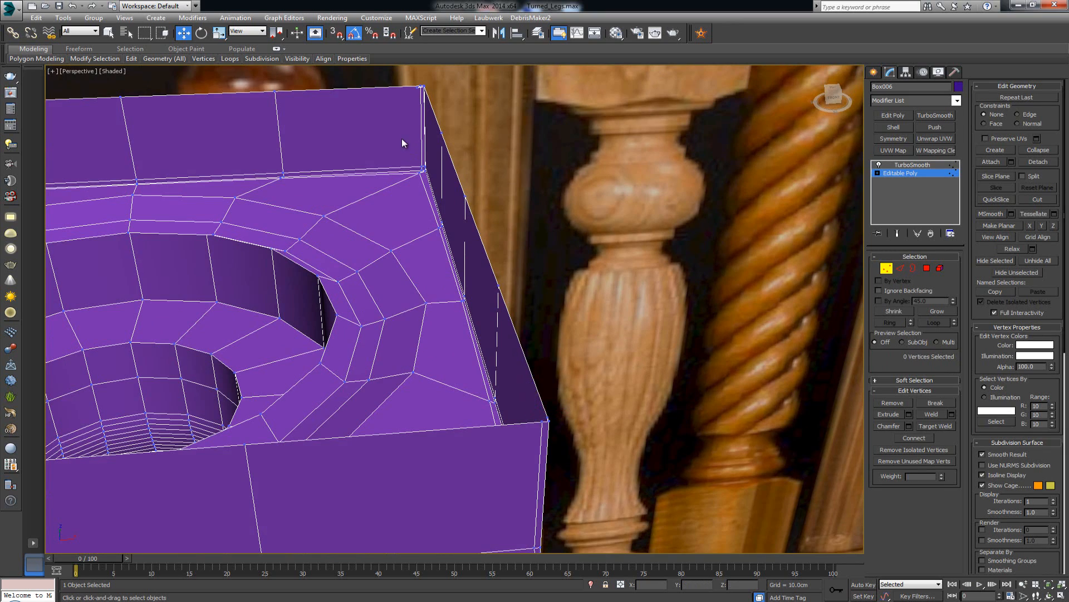
middle_click_drag(406, 146, 391, 220, "alt")
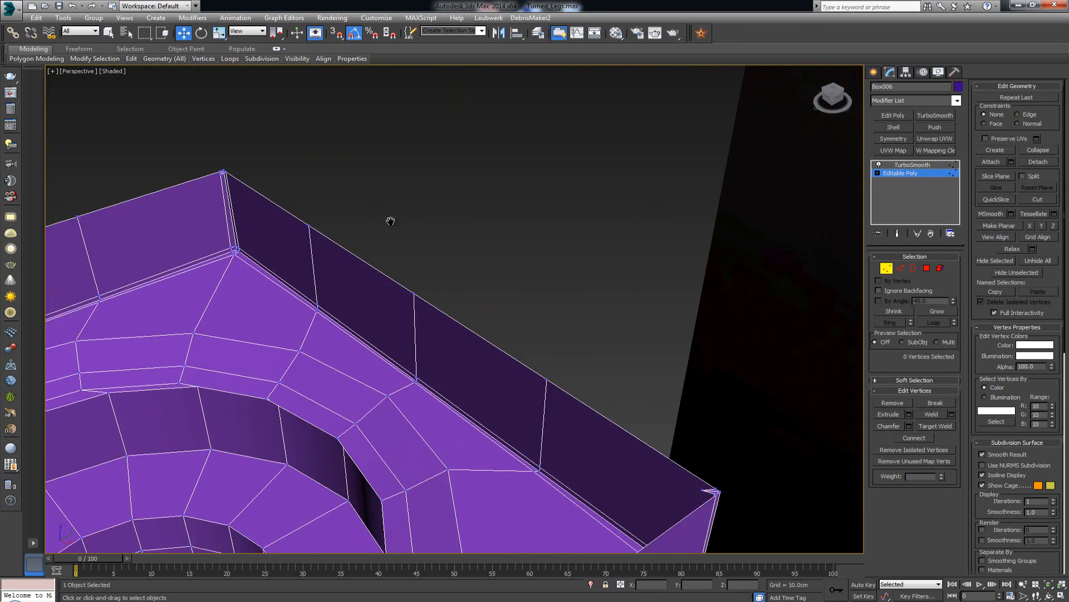
scroll(490, 354, "up", 2)
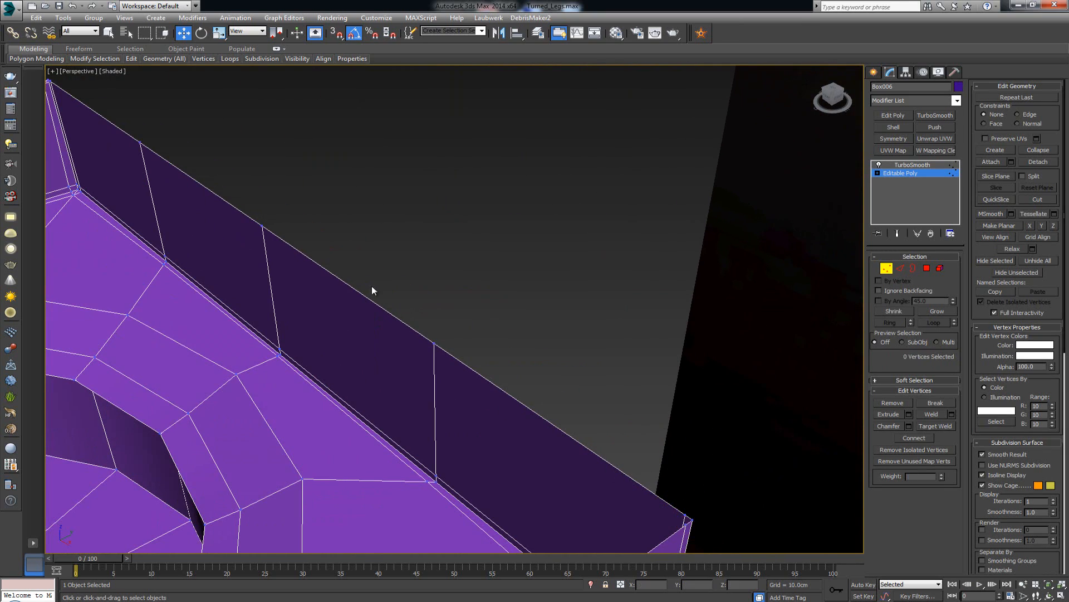
scroll(370, 286, "down", 3)
middle_click_drag(640, 341, 394, 282, "alt")
scroll(394, 282, "up", 2)
middle_click_drag(291, 305, 646, 247)
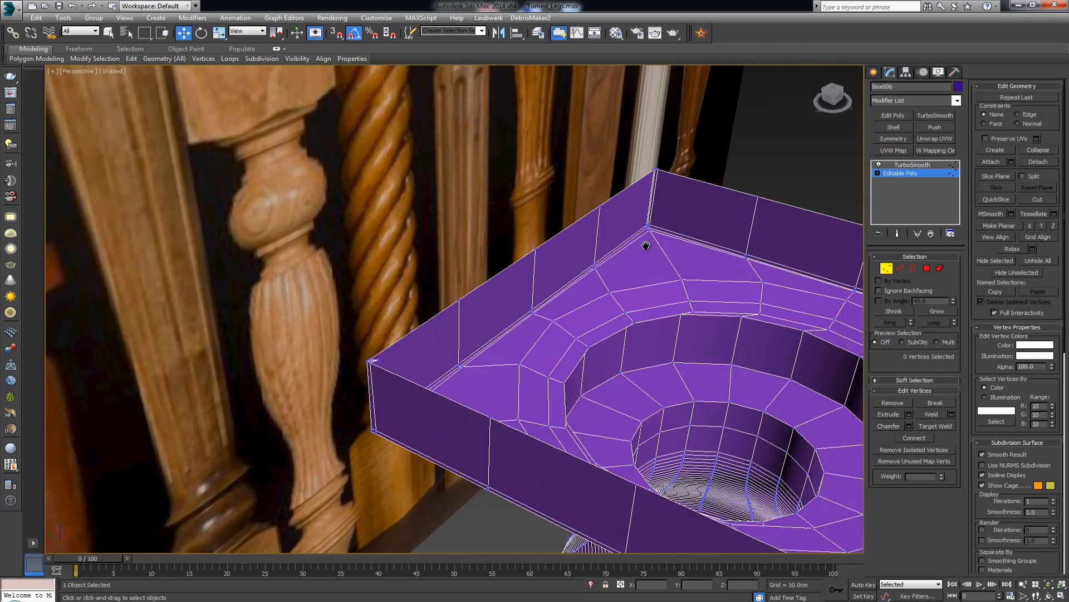
scroll(646, 247, "up", 2)
left_click_drag(218, 444, 219, 443)
key("Delete")
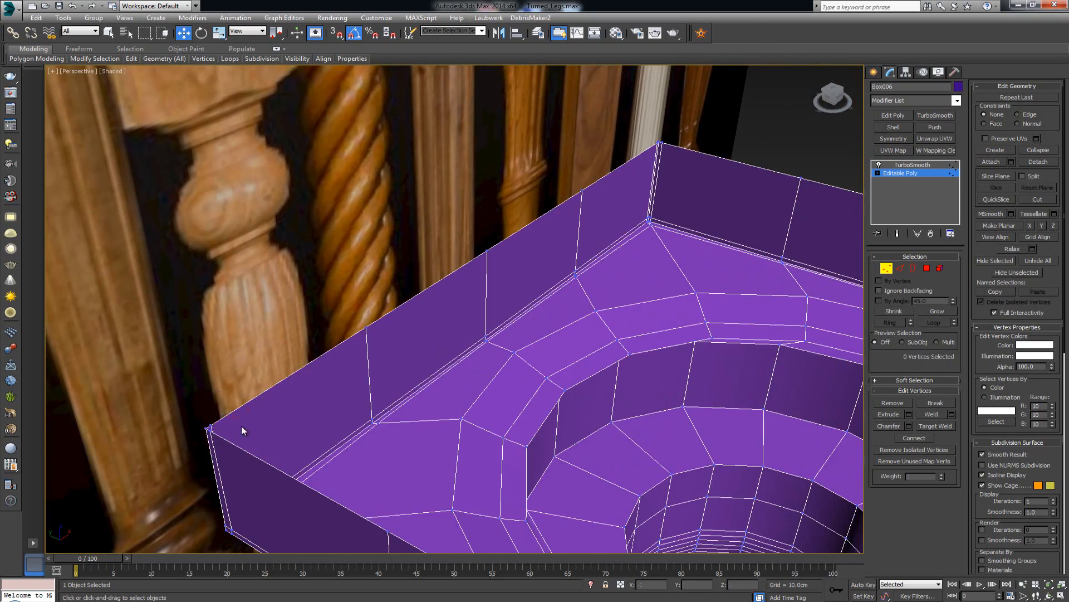
Extend the ledge block's open top border outward into a flat rim by copying its edges at a scale of about 118%
middle_click_drag(365, 335, 291, 291)
scroll(292, 290, "down", 3)
middle_click_drag(501, 328, 385, 291, "alt")
key("3")
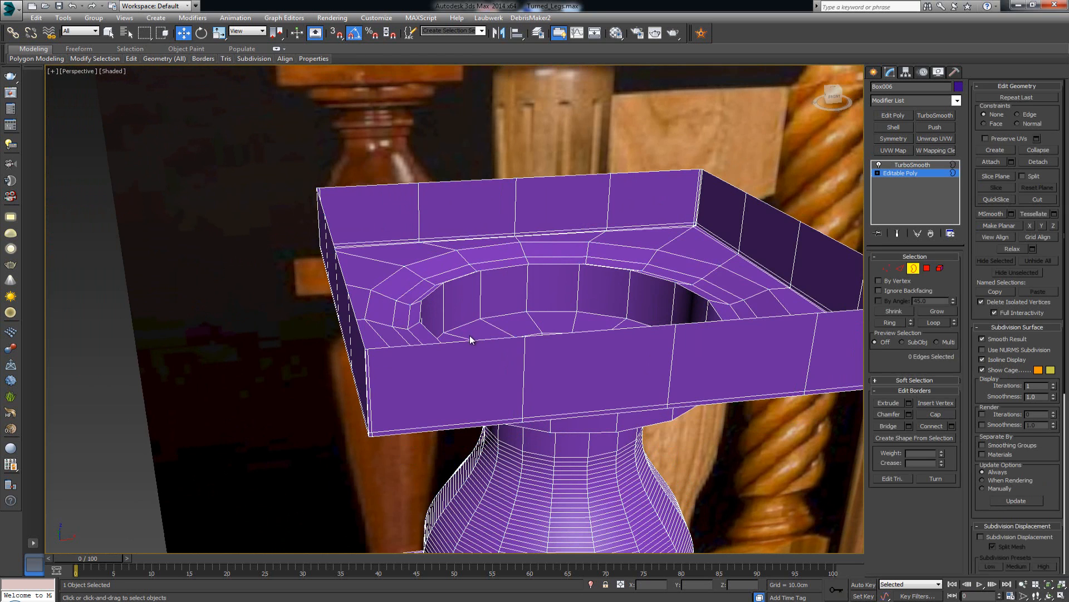
key("ctrl+a")
middle_click_drag(470, 339, 411, 337, "alt")
scroll(416, 339, "down", 2)
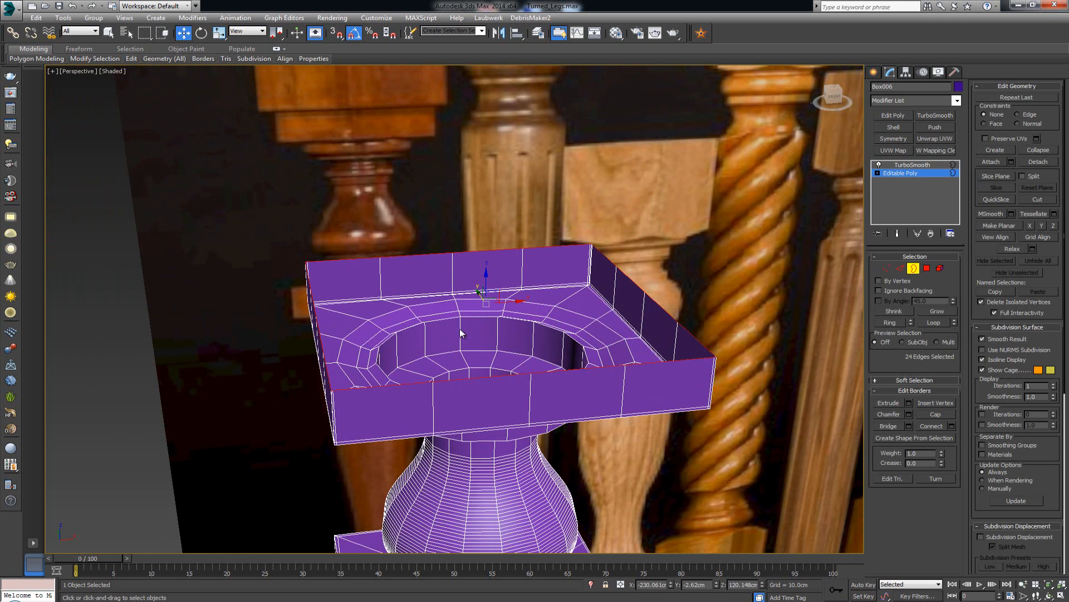
key("r")
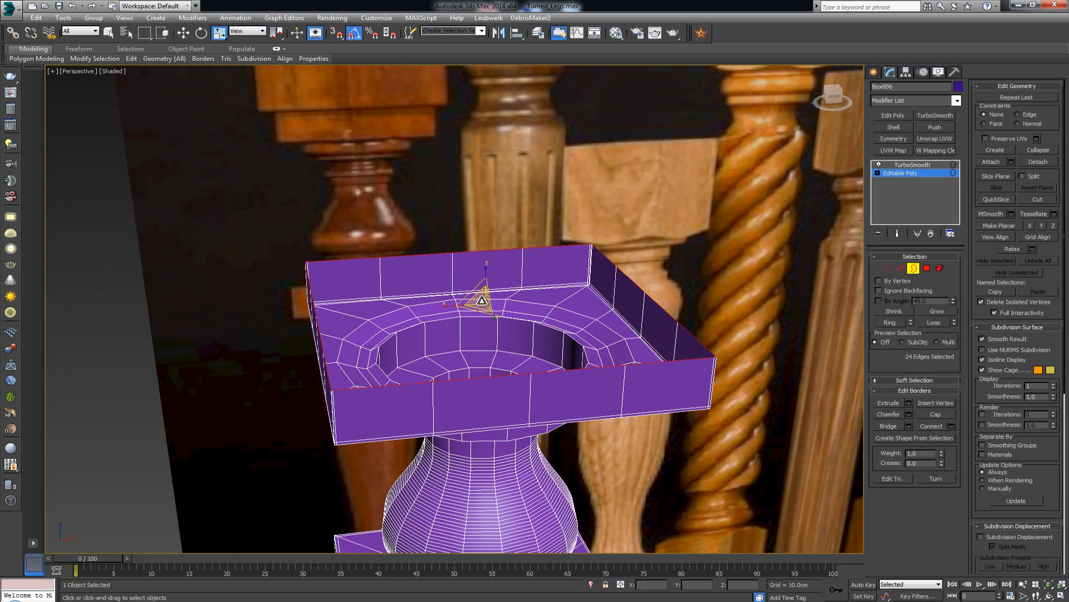
left_click_drag(482, 299, 482, 291, "shift")
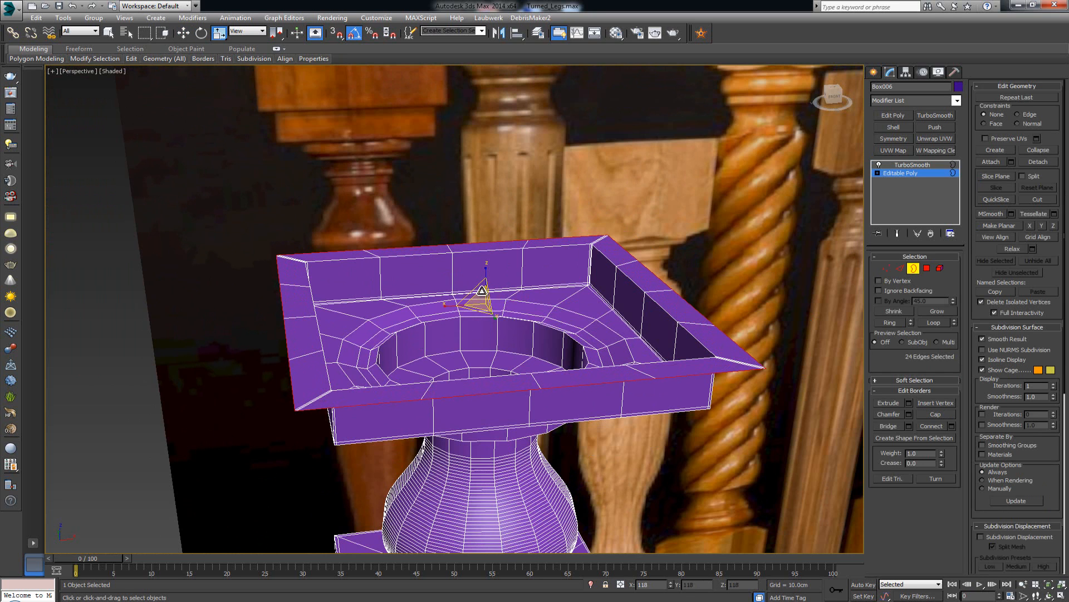
Extrude the rim's open border upward in the front view to the upper edge of the reference leg's square block
key("alt+w")
key("alt+w")
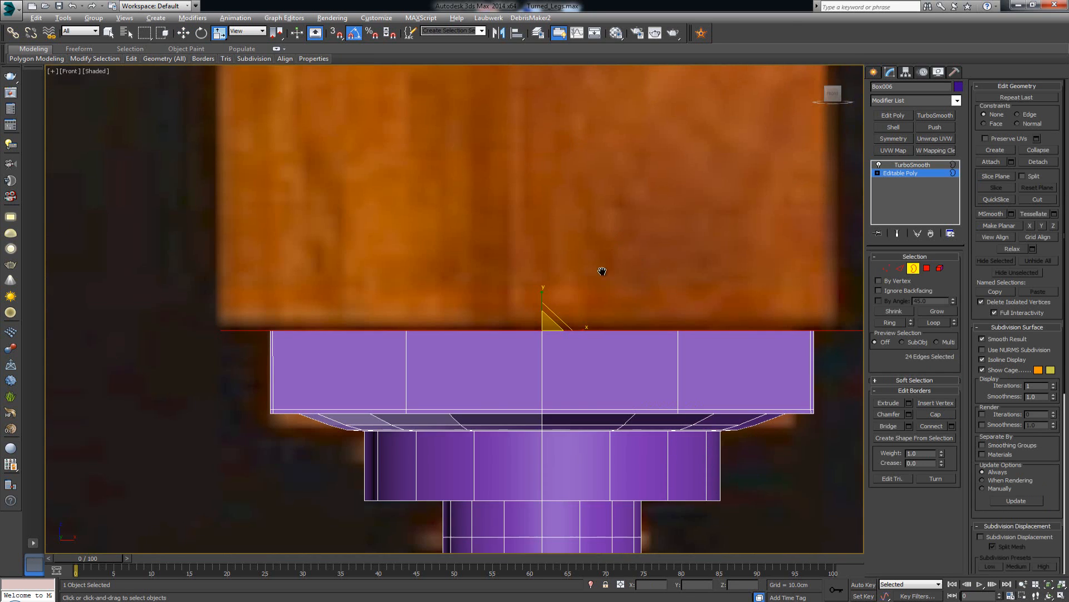
middle_click_drag(601, 271, 504, 285)
scroll(641, 353, "down", 6)
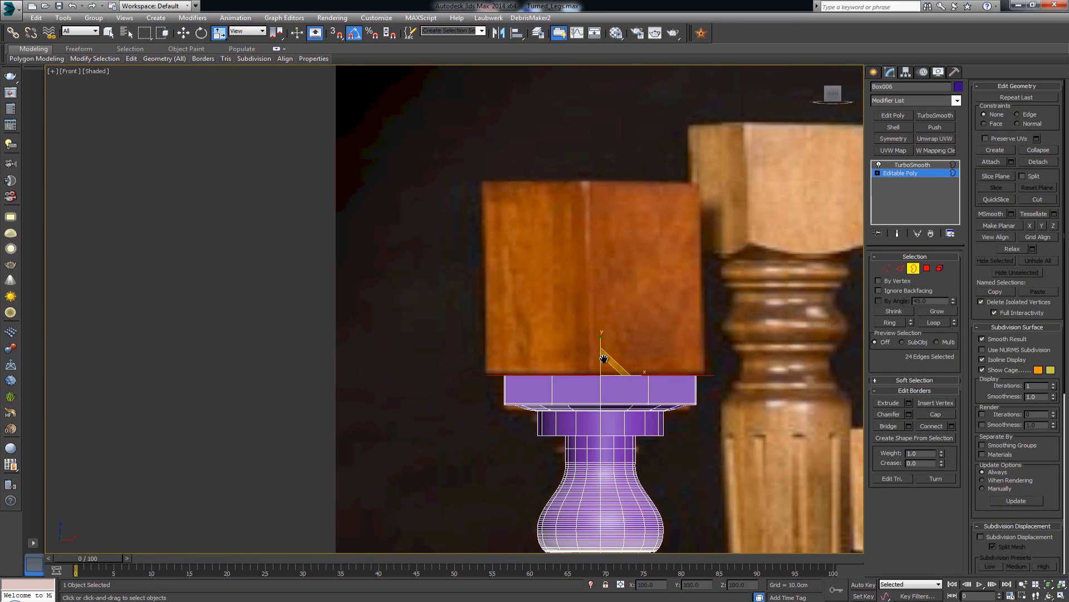
middle_click_drag(602, 358, 572, 360)
key("w")
left_click_drag(564, 355, 569, 157, "shift")
middle_click_drag(600, 259, 527, 222)
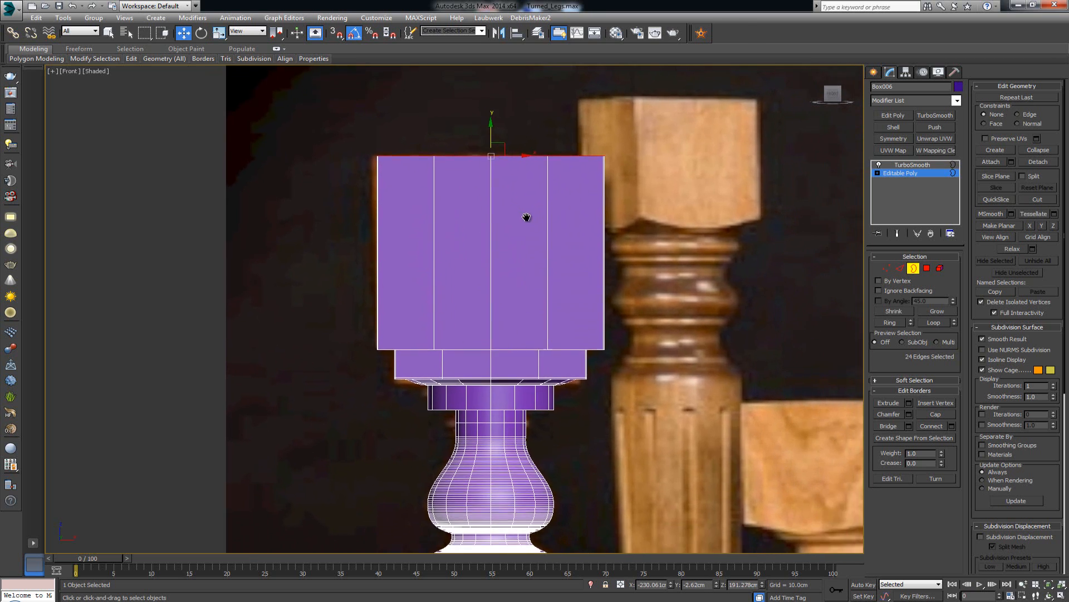
Extend the tall block's top border inward with a thin support ring and a wider ring, and cap the remaining opening
scroll(528, 222, "down", 2)
key("alt+w")
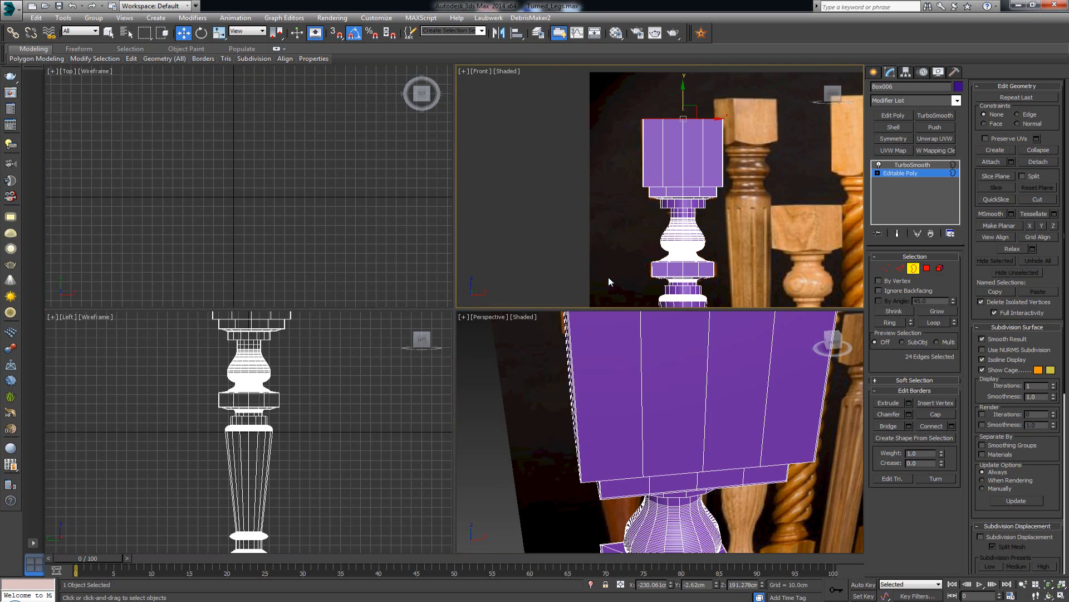
middle_click(668, 428)
middle_click_drag(667, 423, 654, 412, "alt")
key("alt+w")
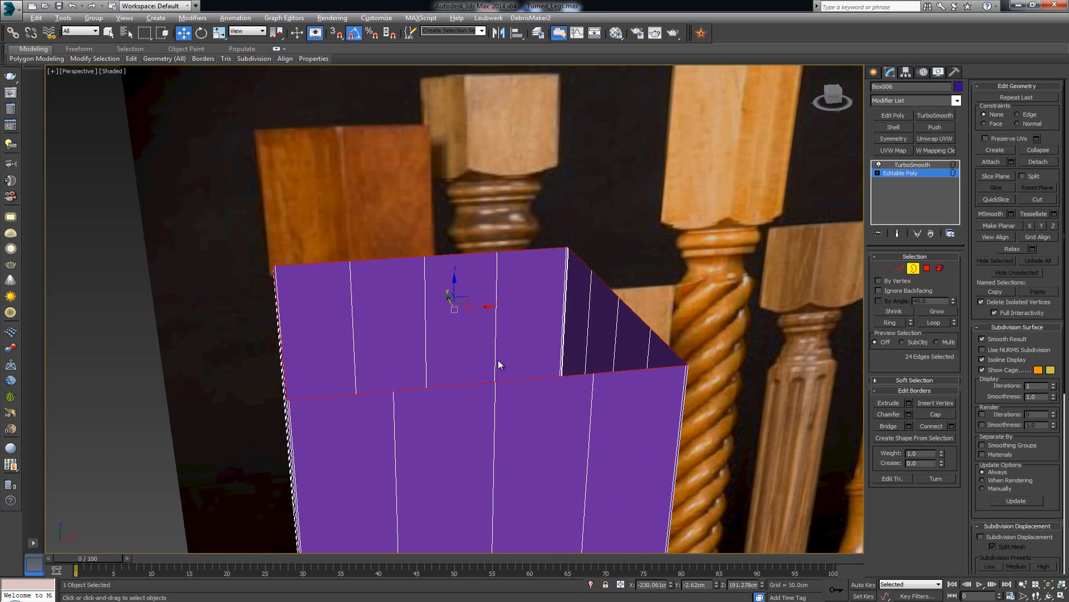
middle_click_drag(498, 359, 512, 313, "alt")
scroll(507, 316, "up", 3)
key("r")
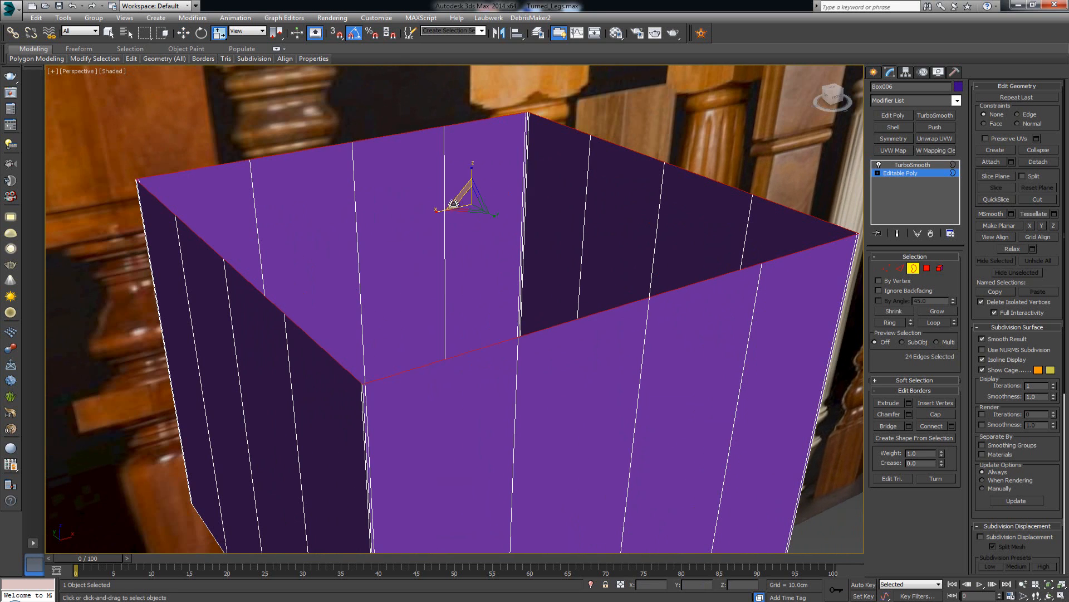
left_click_drag(469, 201, 475, 214, "shift")
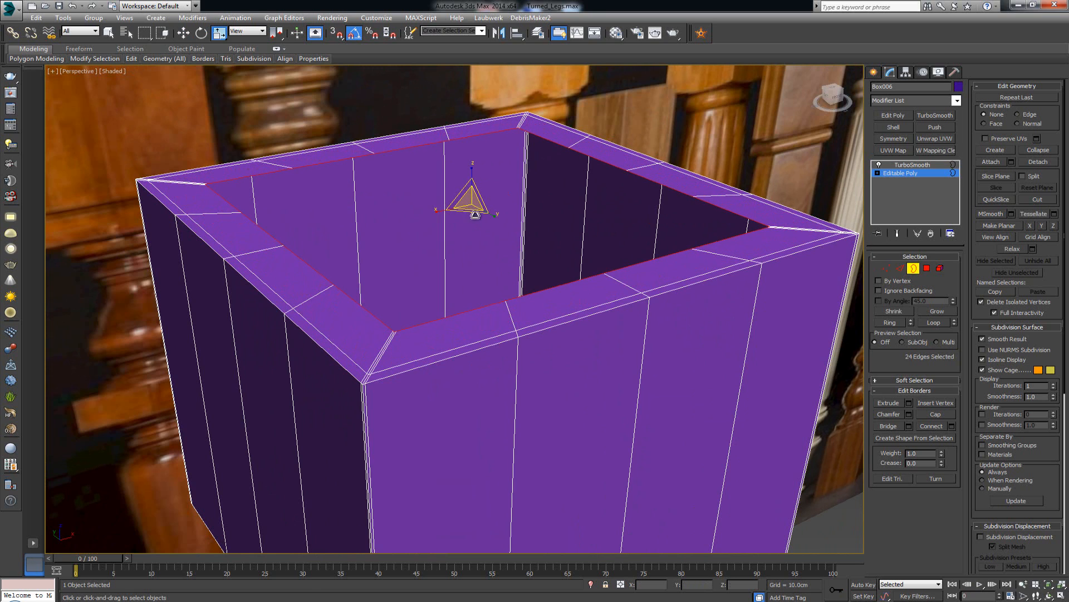
left_click(936, 415)
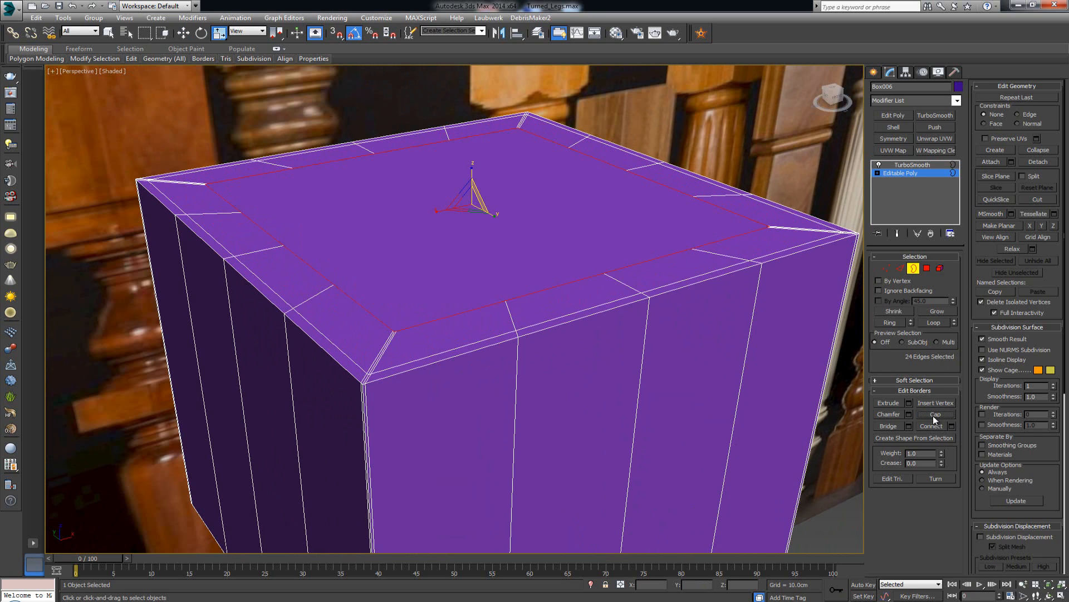
left_click(915, 269)
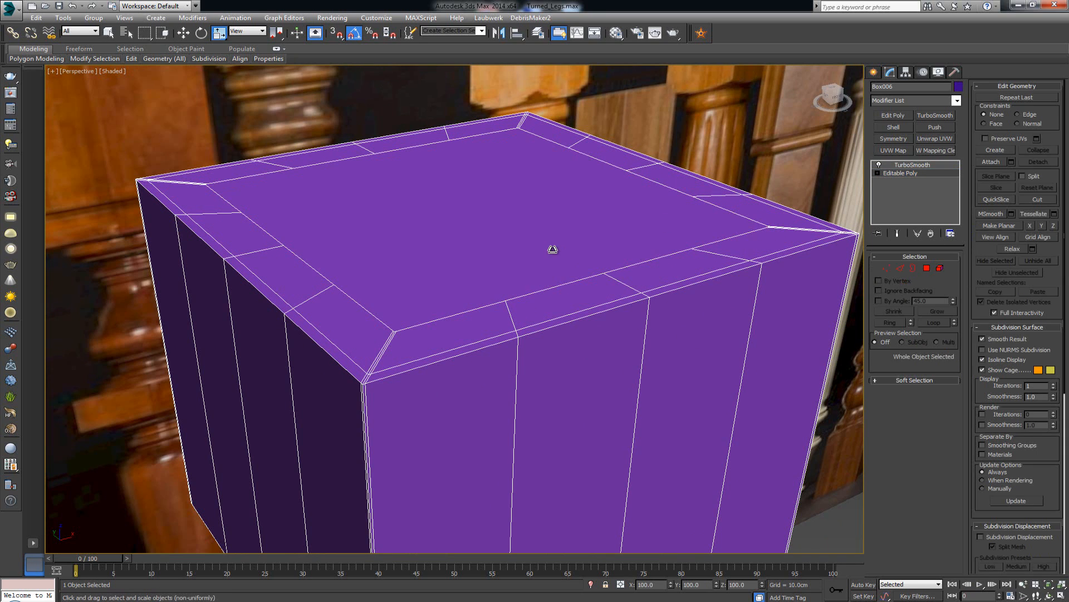
Return to the TurboSmooth level and examine the smoothed top block and ledge from below, with the leg reselected
left_click(922, 167)
scroll(490, 187, "down", 5)
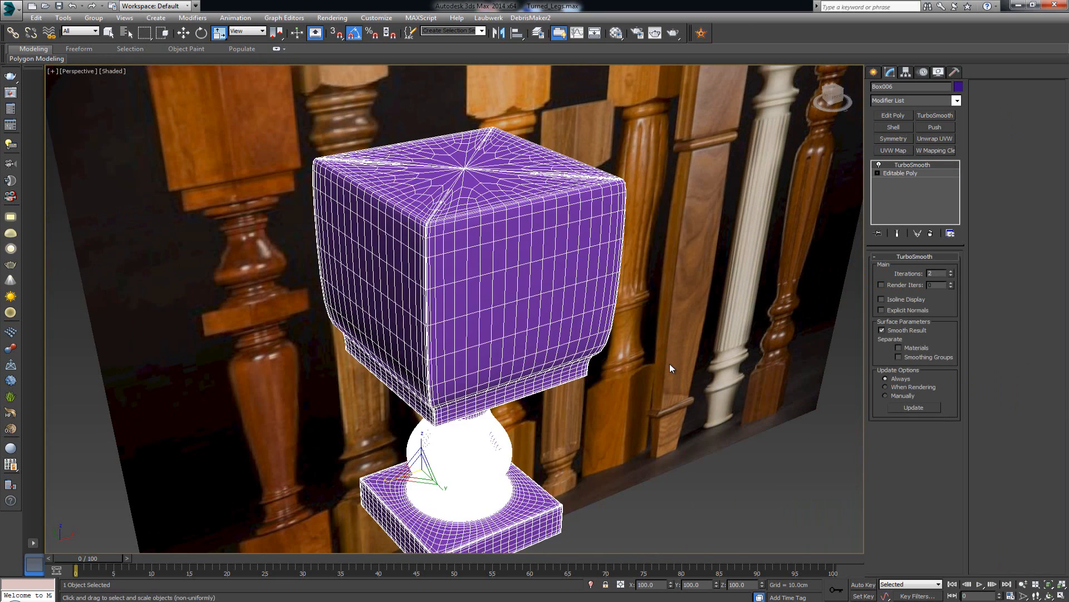
left_click(670, 363)
middle_click_drag(532, 316, 495, 272, "alt")
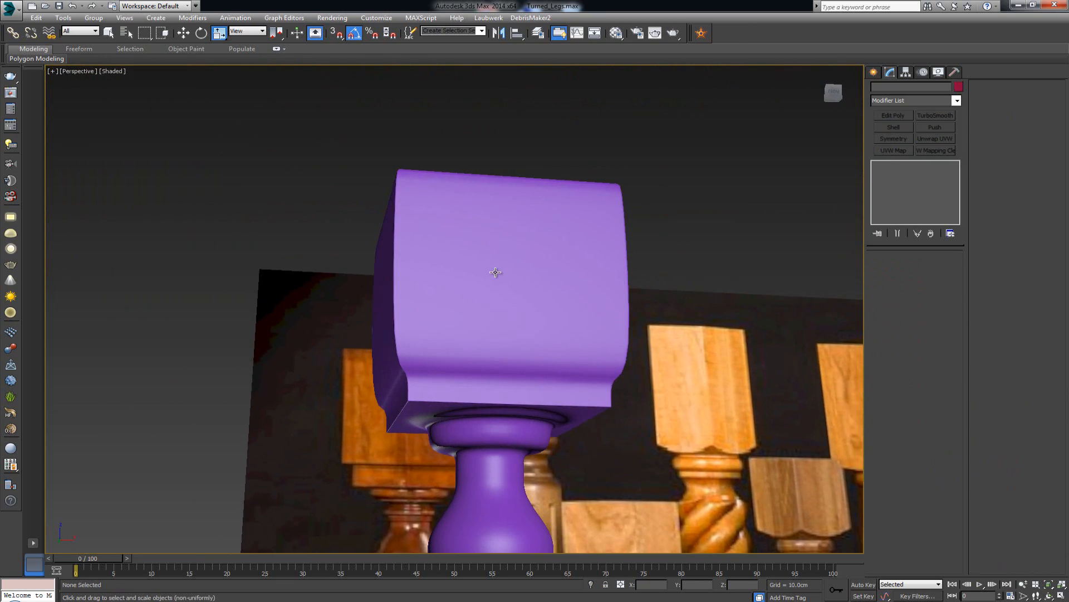
scroll(535, 279, "up", 4)
left_click(535, 292)
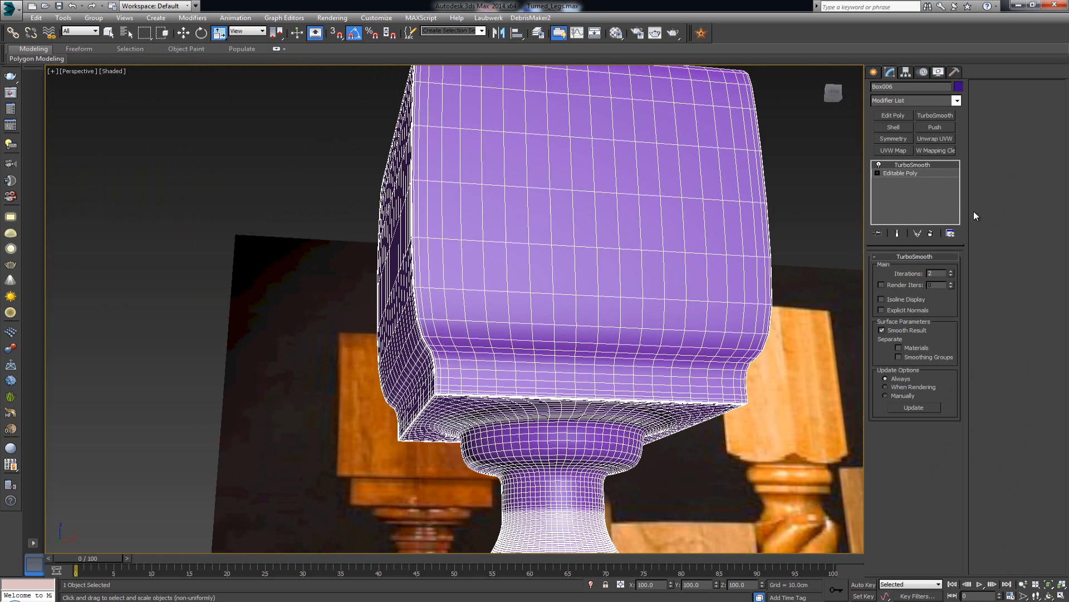
Insert support edge loops around the square block's bottom edge and just below the ledge's upper edge, and return to the TurboSmooth level
left_click(917, 172)
scroll(566, 241, "up", 4)
middle_click_drag(565, 242, 520, 279, "alt")
scroll(541, 281, "up", 3)
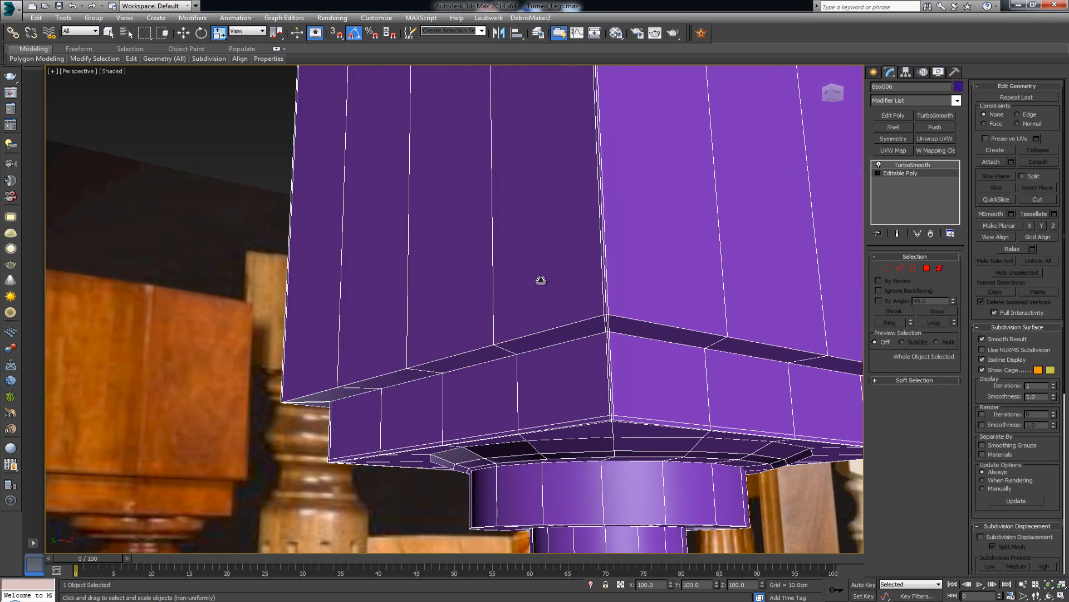
scroll(621, 277, "down", 2)
scroll(621, 277, "up", 4)
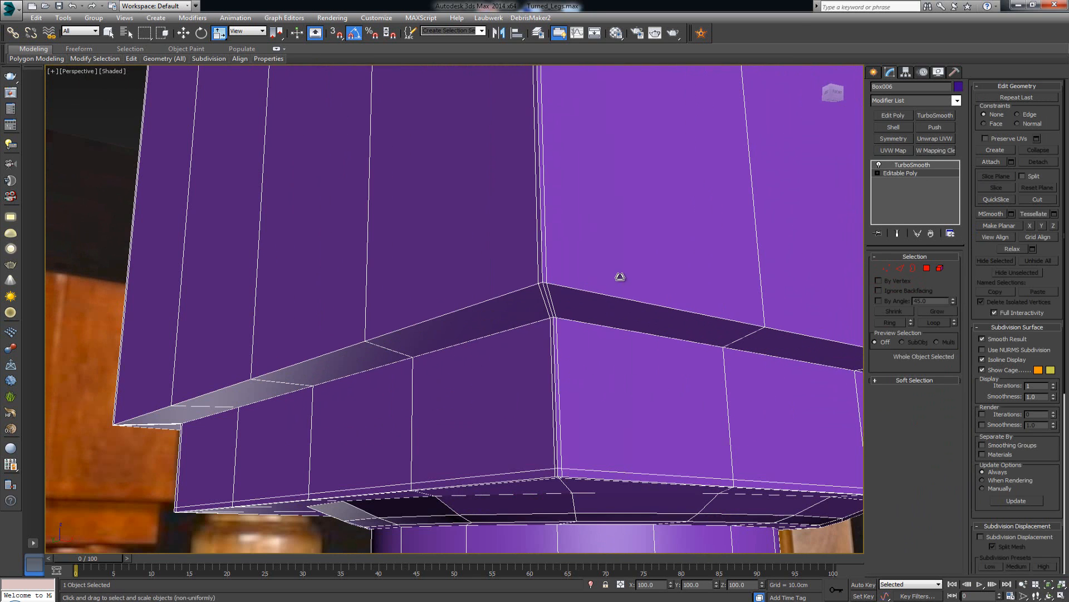
left_click(548, 278)
left_click(548, 287)
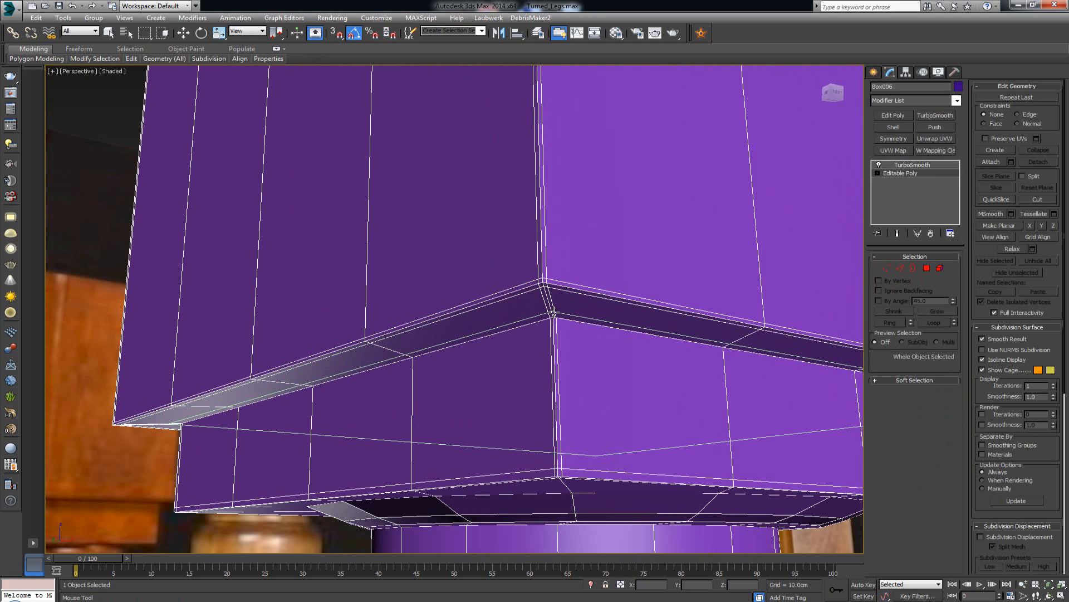
key("w")
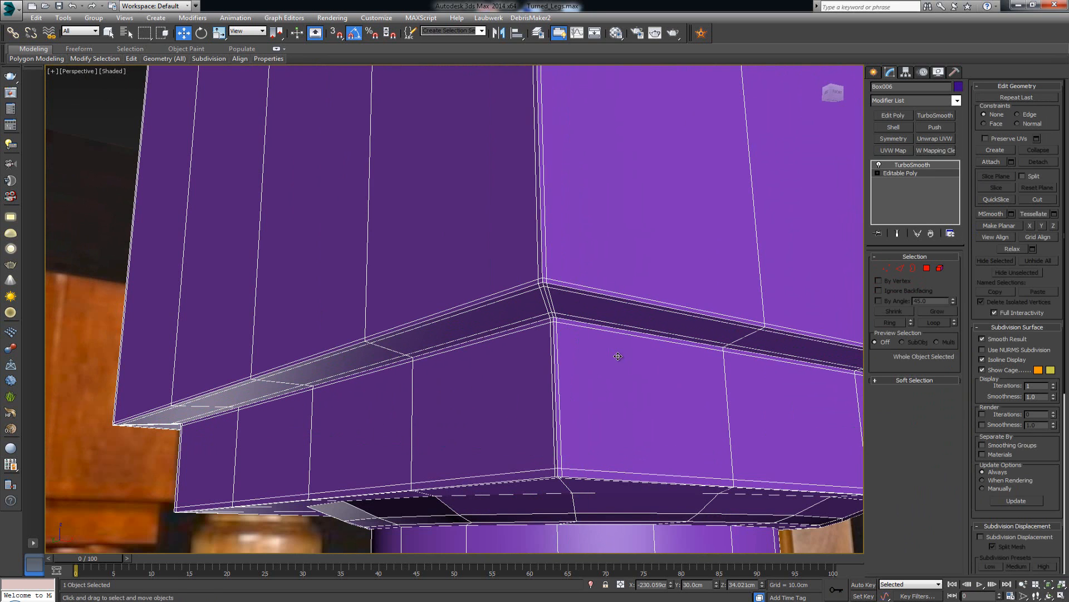
key("Page_Up")
scroll(554, 333, "down", 5)
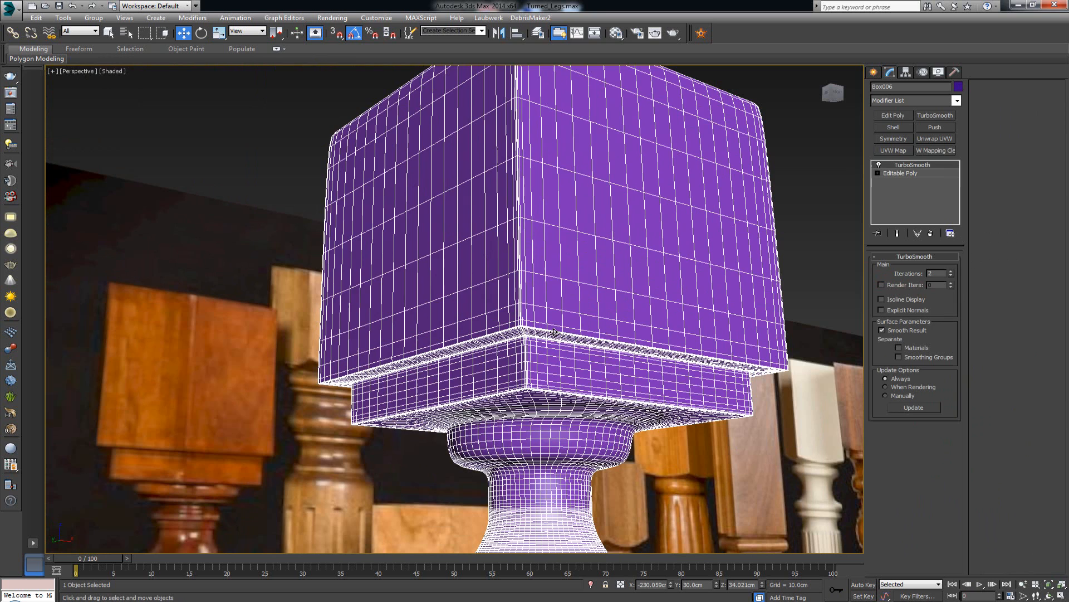
Insert a support edge loop just below the square block's top edge in the base mesh and show the smoothed result
left_click(831, 302)
middle_click_drag(549, 313, 520, 324, "alt")
left_click(547, 299)
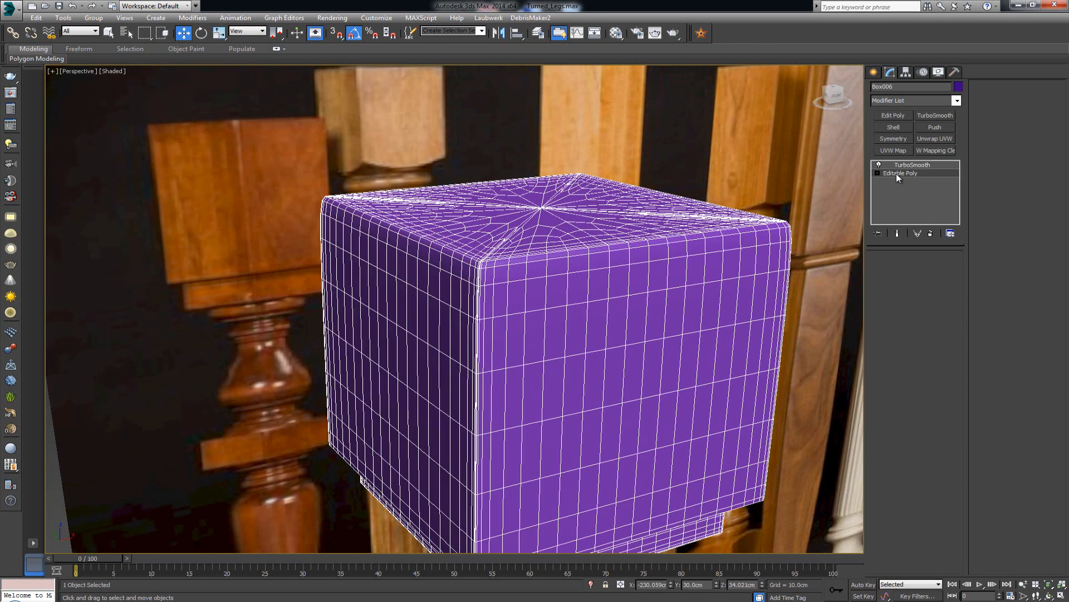
left_click(896, 173)
scroll(474, 287, "up", 5)
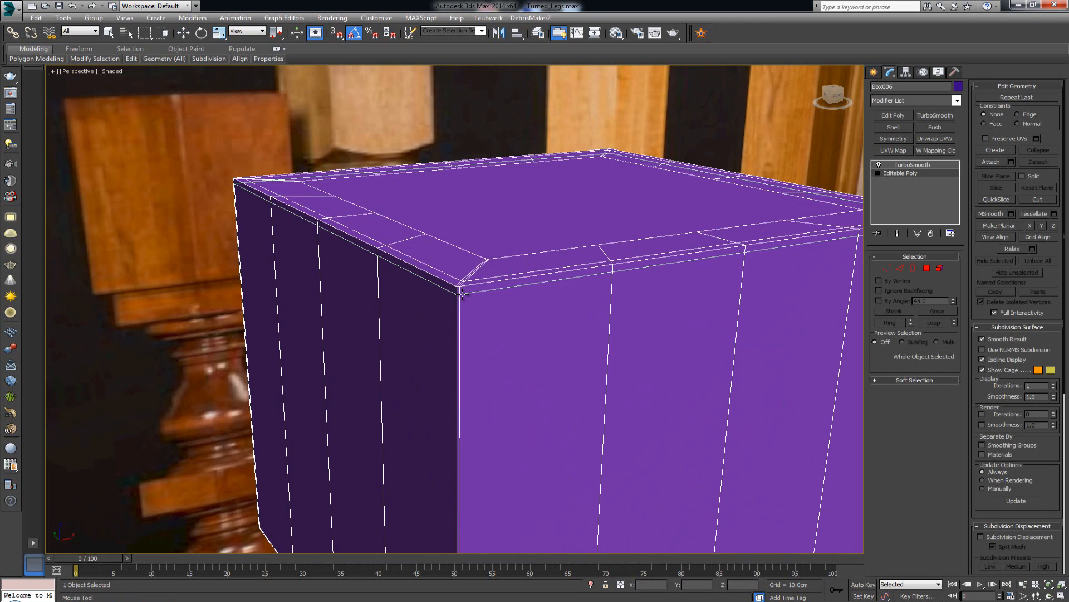
key("w")
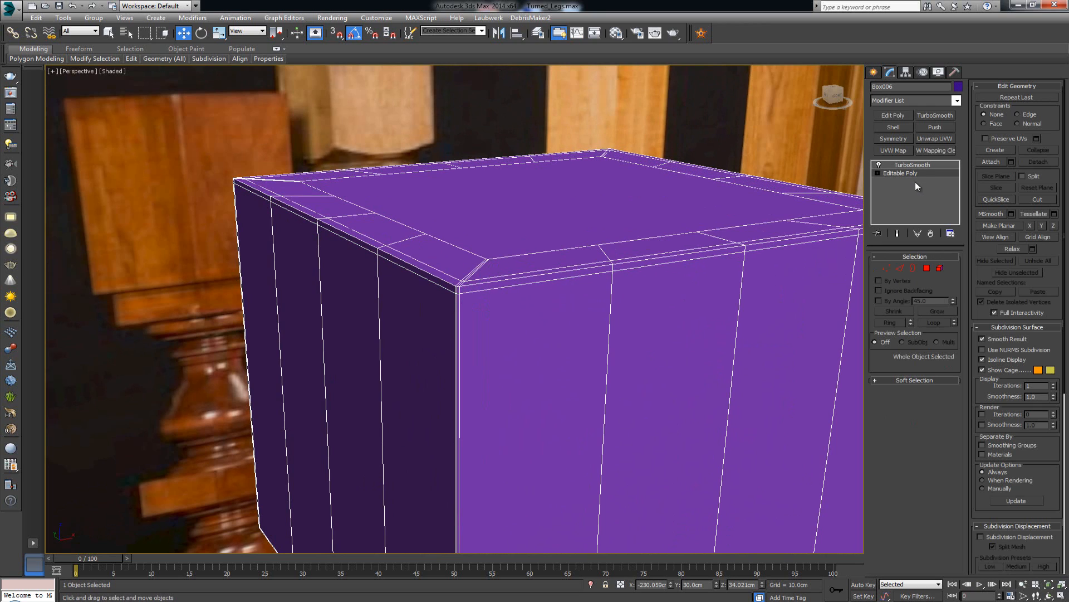
left_click(914, 165)
scroll(482, 295, "down", 5)
middle_click_drag(482, 345, 483, 296, "alt")
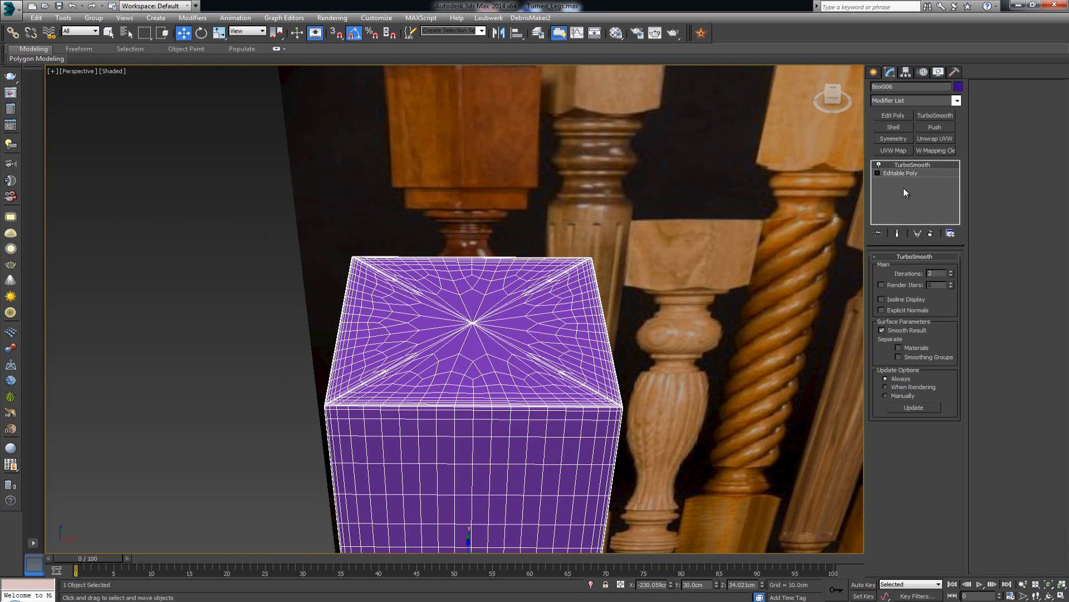
Compare the top cap in the base mesh and smoothed result, delete its large central polygon, and select the open border
left_click(901, 173)
scroll(485, 316, "up", 3)
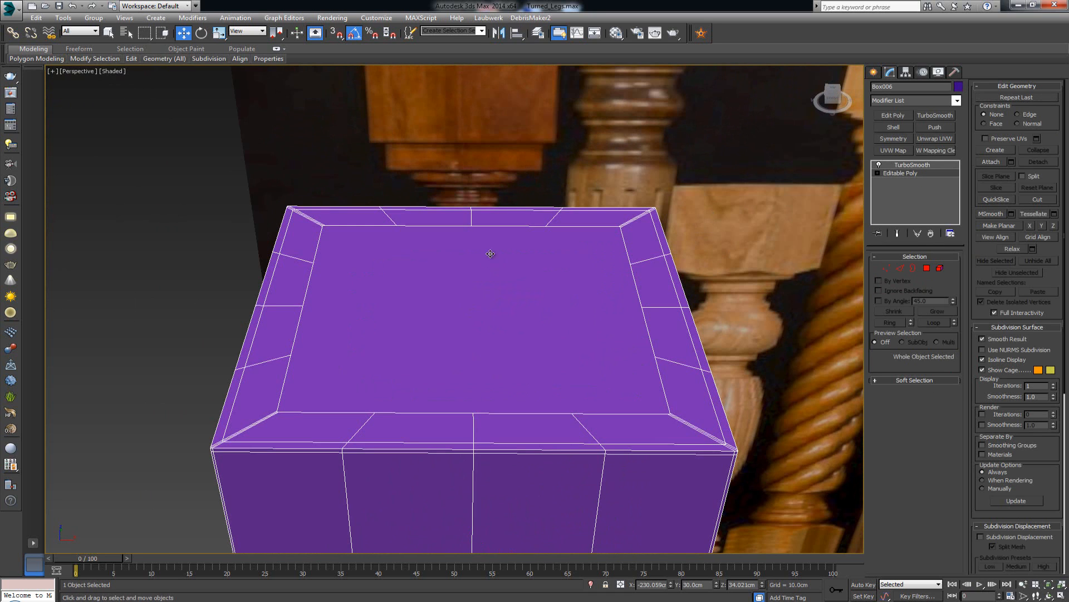
left_click(900, 165)
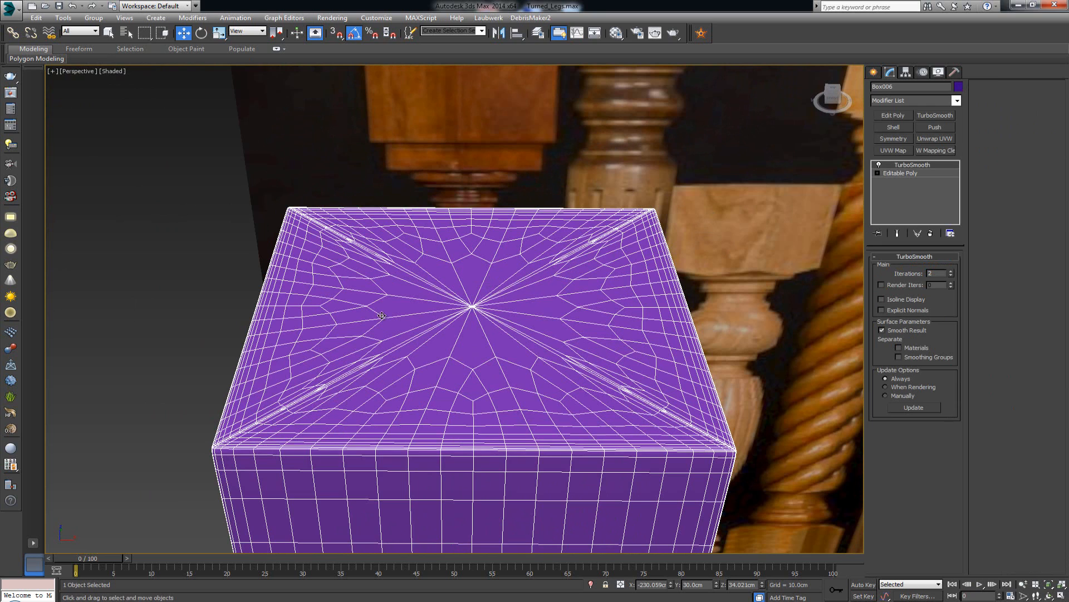
left_click(927, 169)
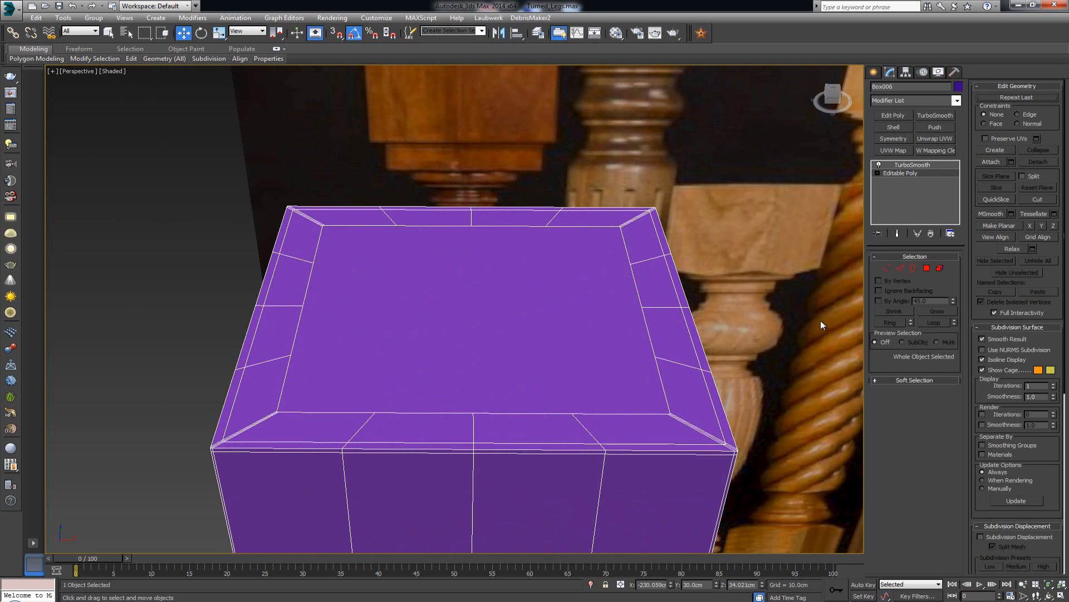
left_click(927, 268)
left_click(445, 305)
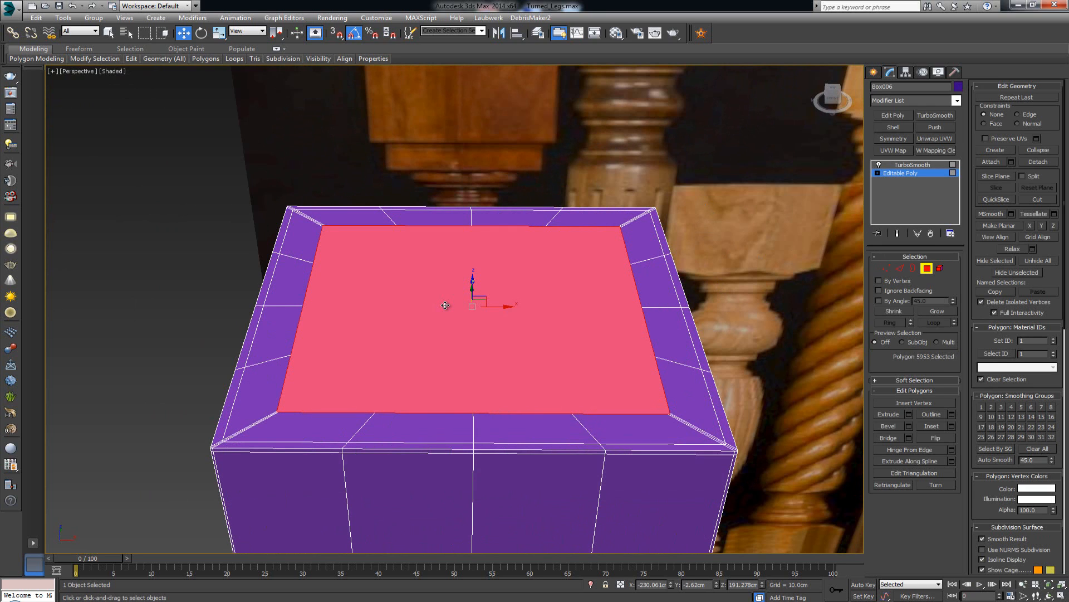
key("Delete")
key("3")
left_click(639, 294)
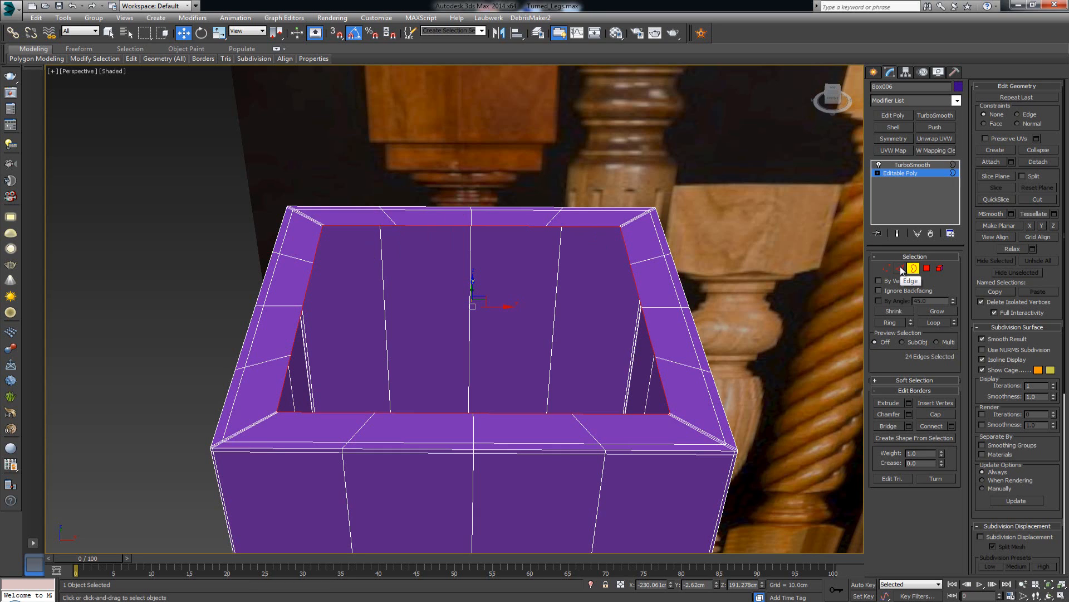
Try to bridge the border edges across the square block's top opening, excluding individual side edges from the selection
left_click(901, 270)
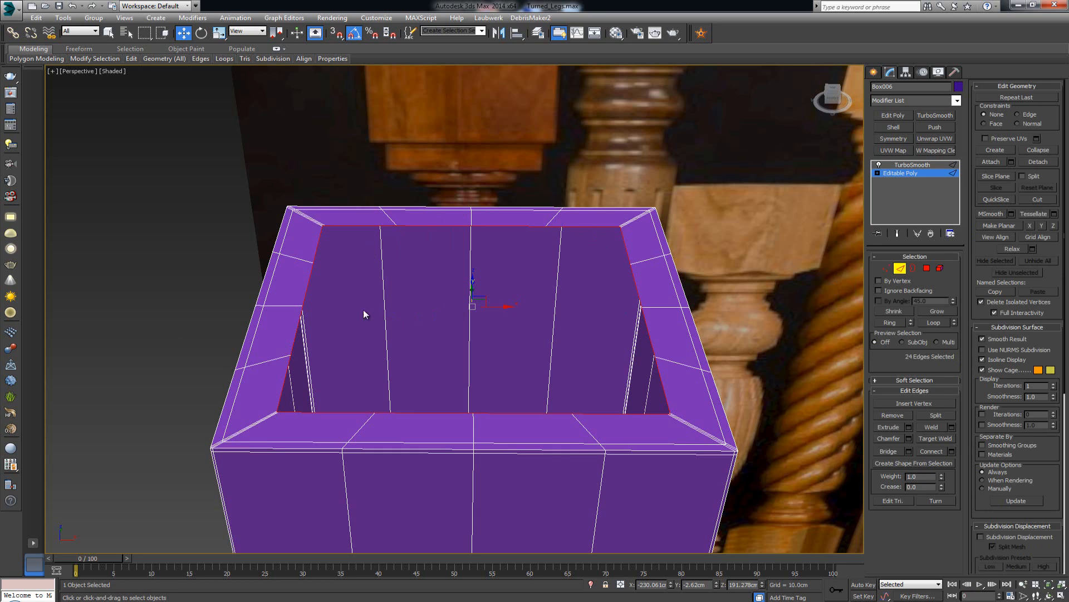
left_click(307, 292, "alt")
left_click(635, 282, "alt")
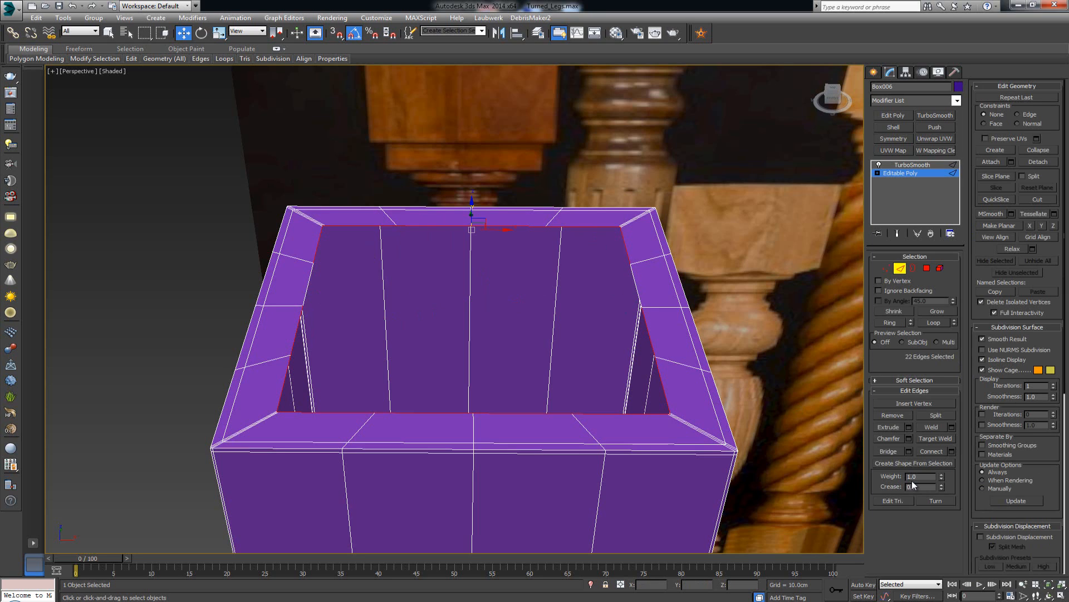
left_click(910, 451)
key("ctrl+z")
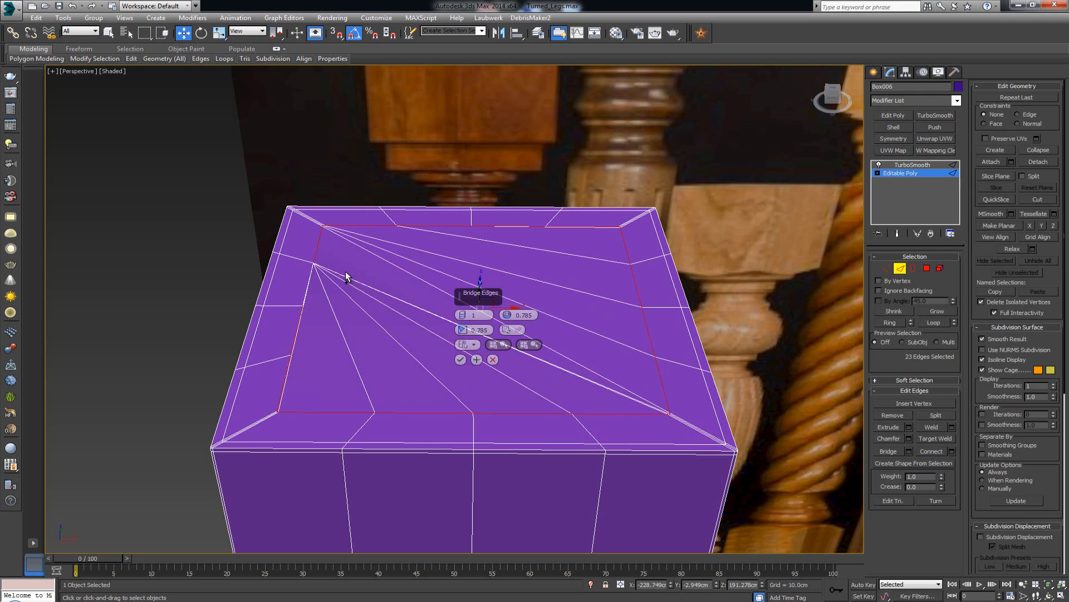
key("ctrl+z")
left_click(495, 362)
key("ctrl+z")
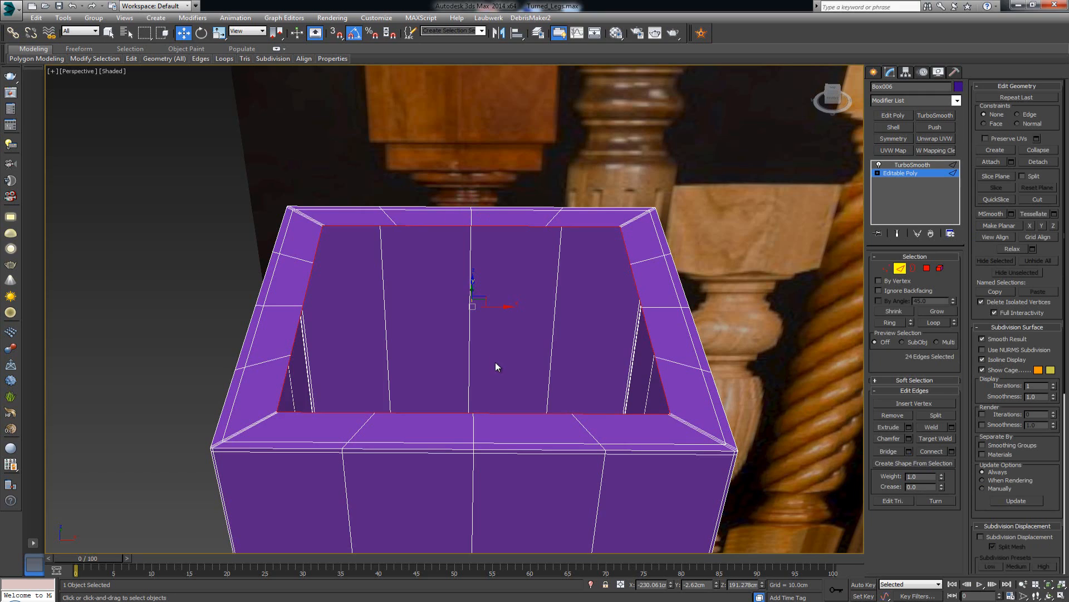
Cap the block's top opening, collapse the new cap polygon to a single center point, and return to the TurboSmooth level
middle_click_drag(495, 362, 450, 333, "alt")
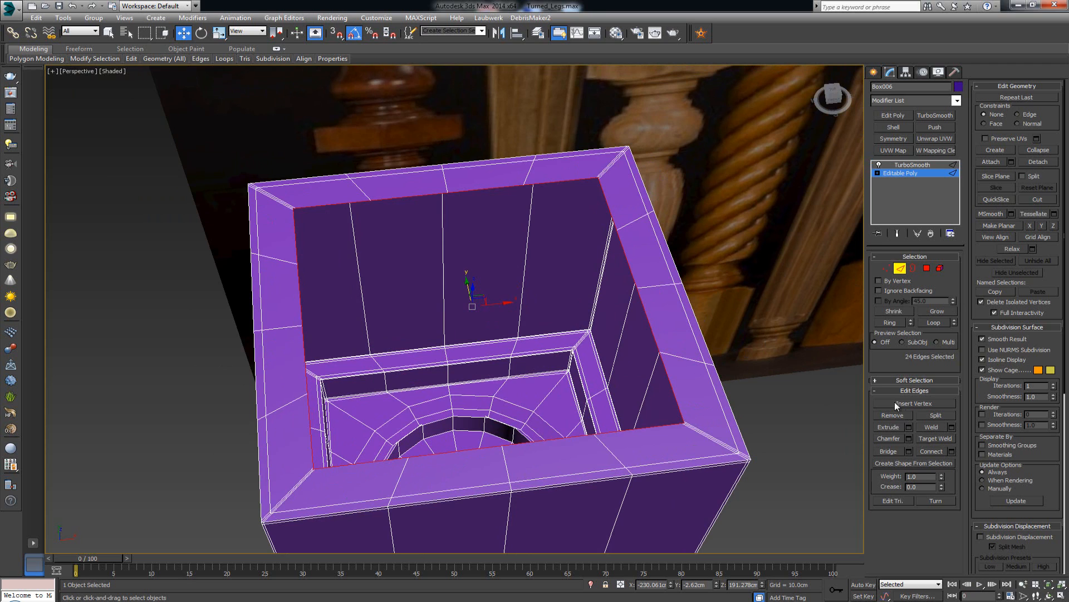
key("3")
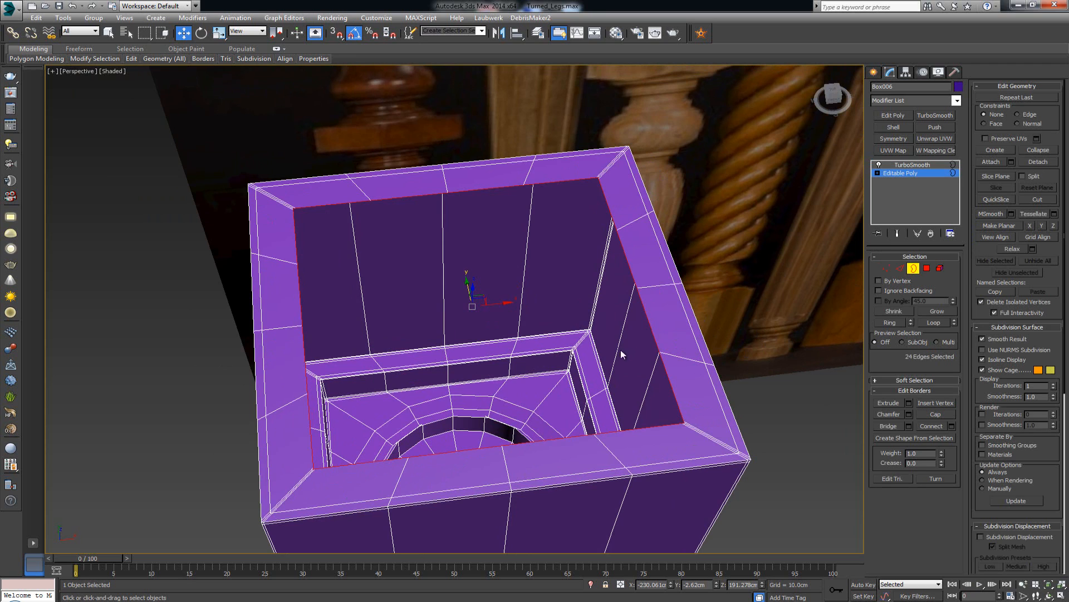
left_click(945, 415)
key("4")
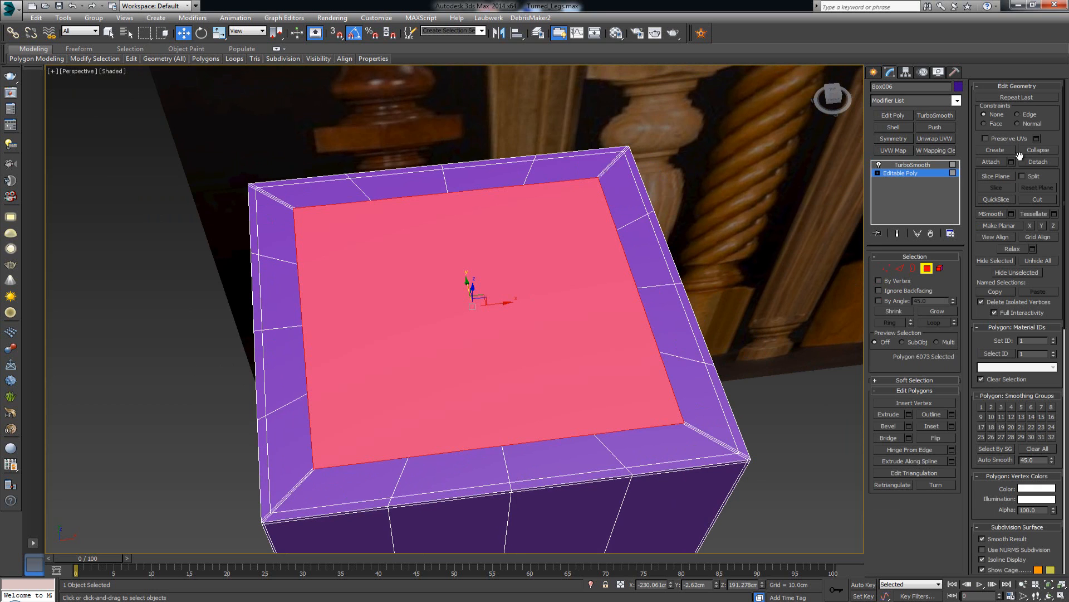
left_click(1038, 151)
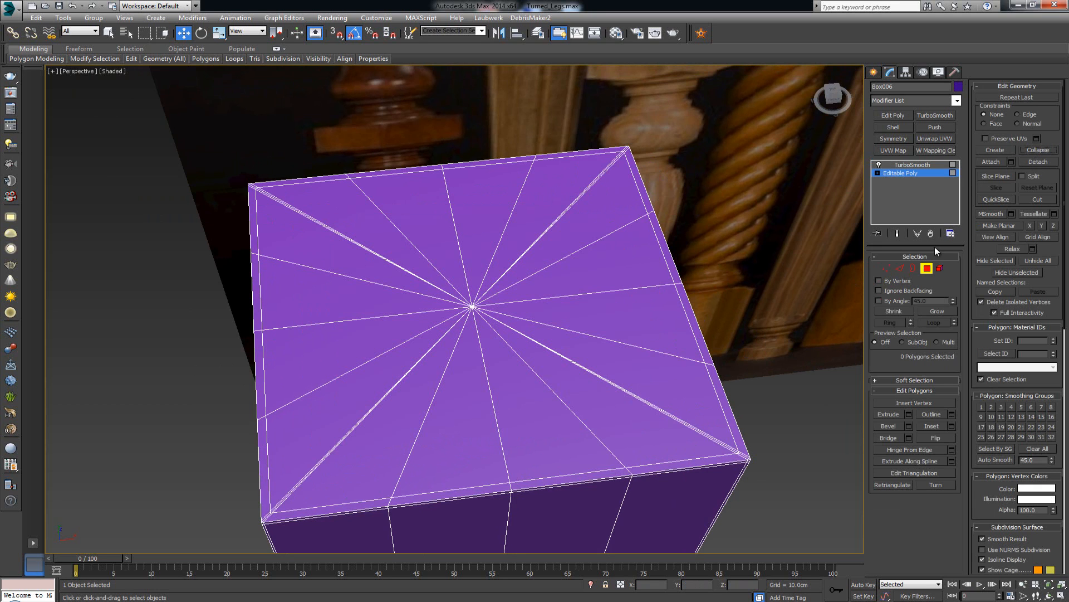
left_click(926, 268)
left_click(912, 165)
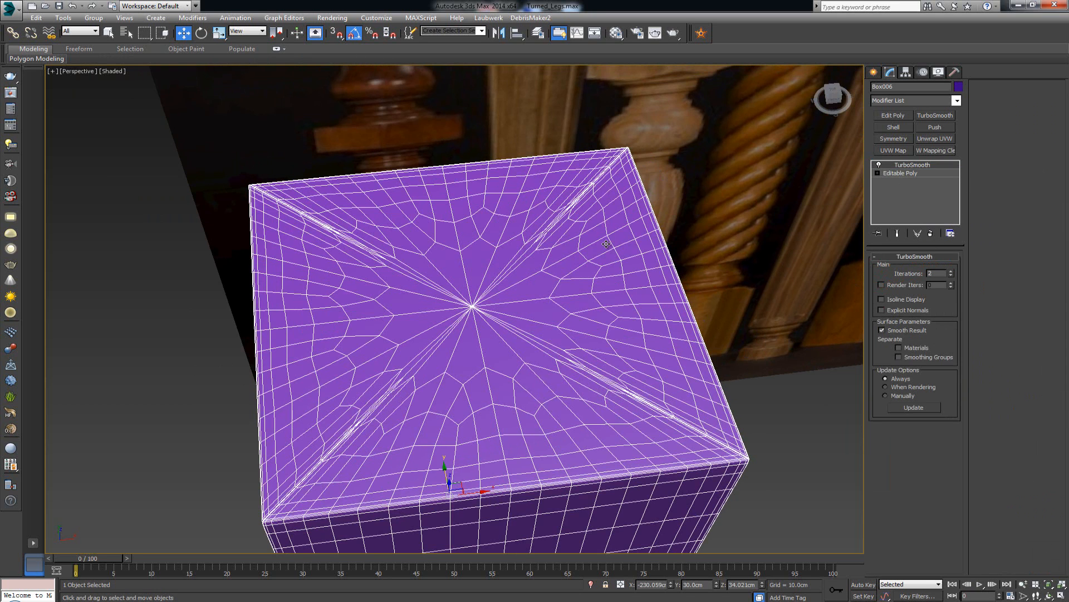
Examine the smoothed leg's top block, ledge and turned shaft from several angles against the reference photo, with and without selection wireframe
scroll(750, 361, "down", 3)
left_click(750, 365)
middle_click_drag(604, 269, 615, 216, "alt")
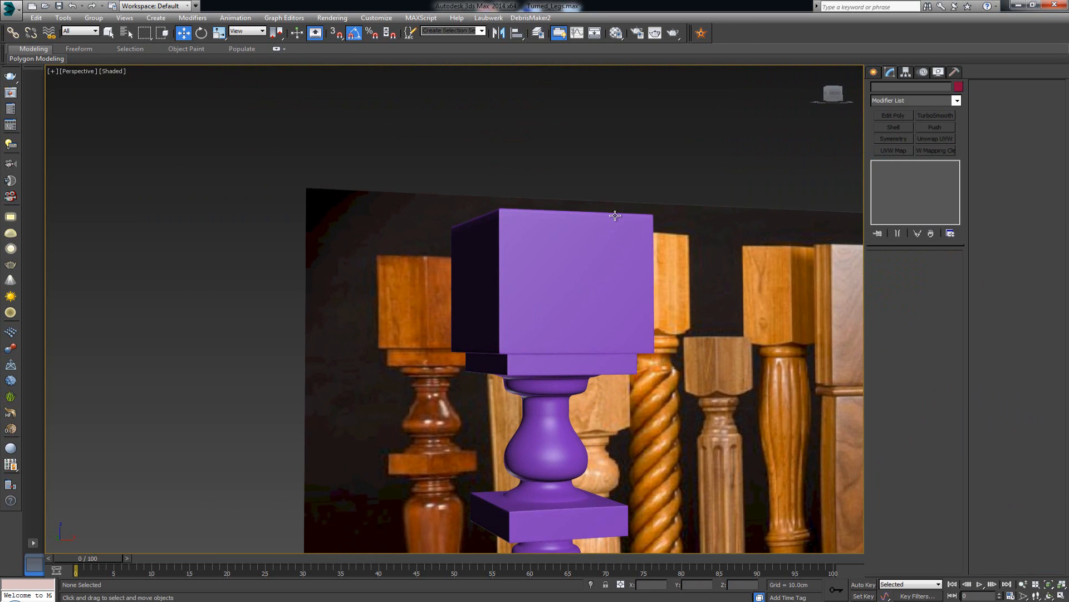
scroll(638, 248, "down", 3)
middle_click_drag(589, 273, 534, 207)
scroll(580, 200, "down", 3)
scroll(534, 241, "up", 5)
left_click(534, 241)
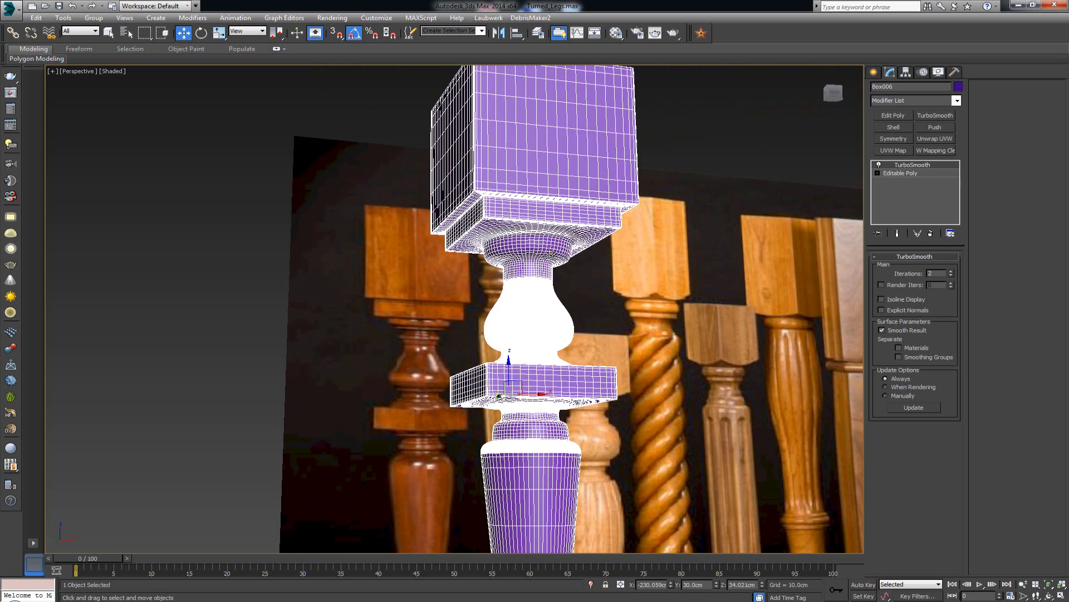
middle_click_drag(465, 309, 435, 350, "alt")
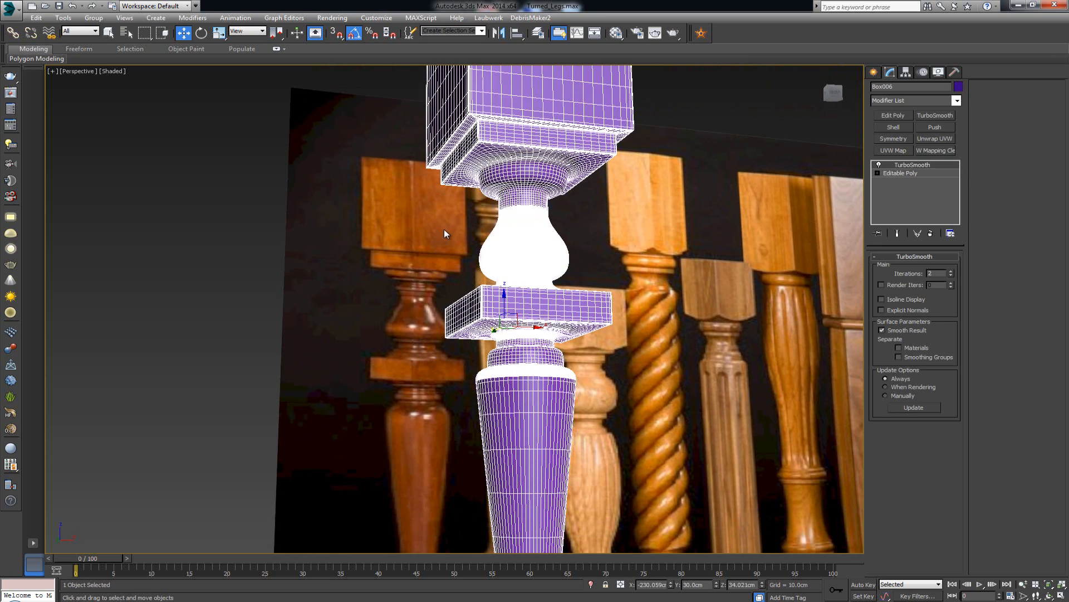
scroll(428, 249, "up", 8)
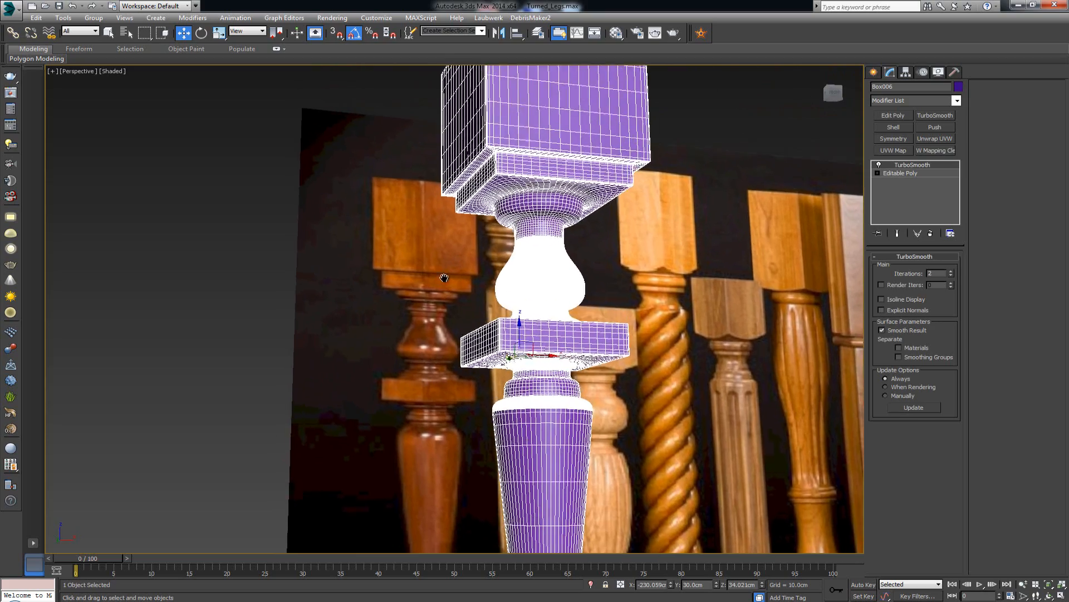
scroll(448, 287, "down", 5)
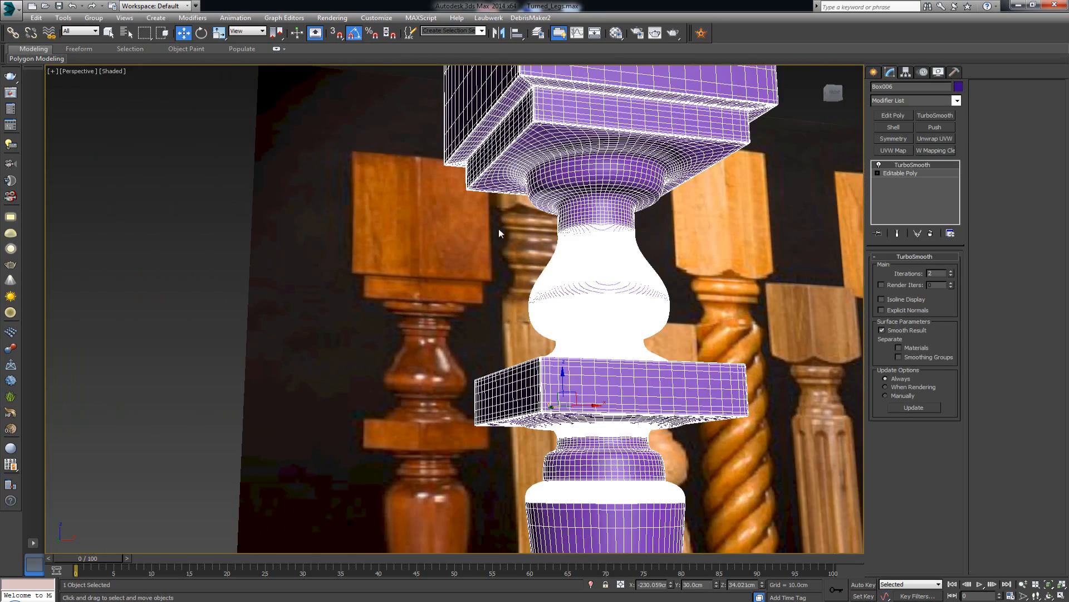
middle_click_drag(578, 132, 536, 253)
scroll(535, 253, "down", 3)
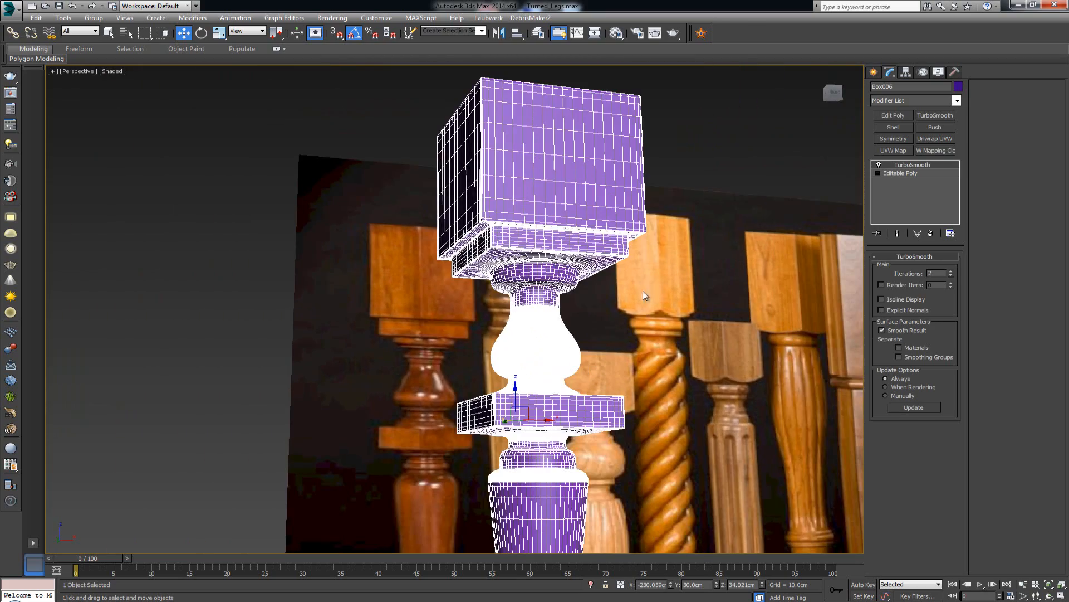
scroll(575, 254, "down", 5)
left_click(575, 252)
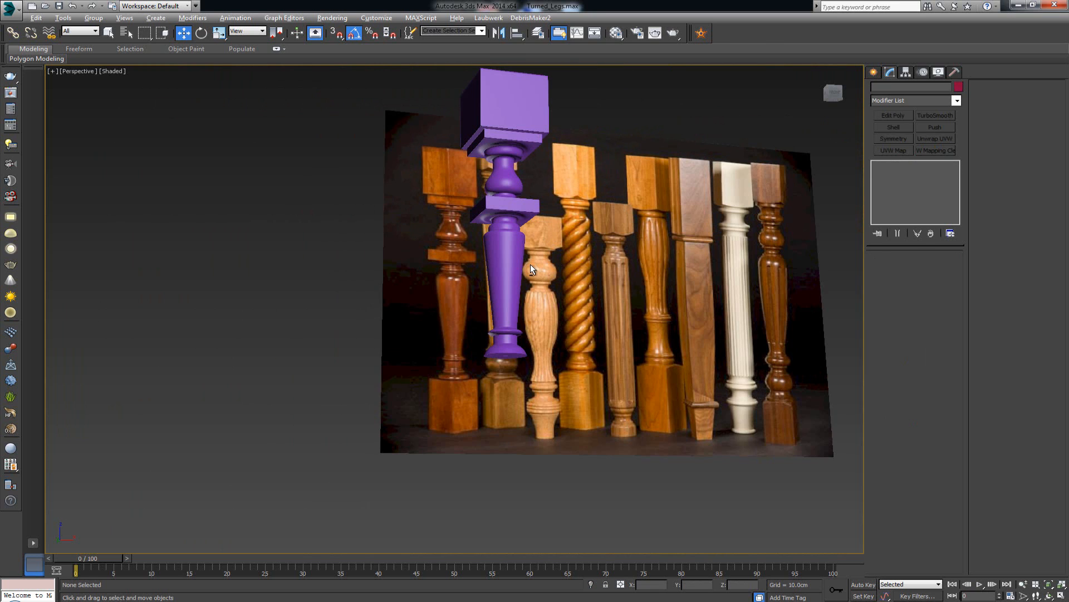
middle_click_drag(530, 264, 453, 362, "alt")
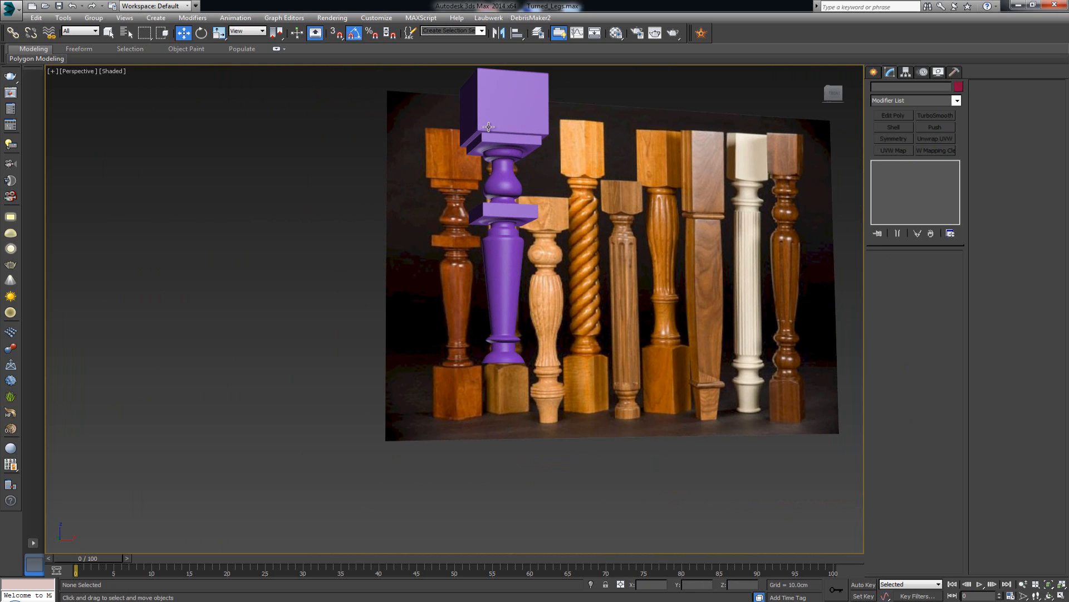
scroll(504, 193, "up", 5)
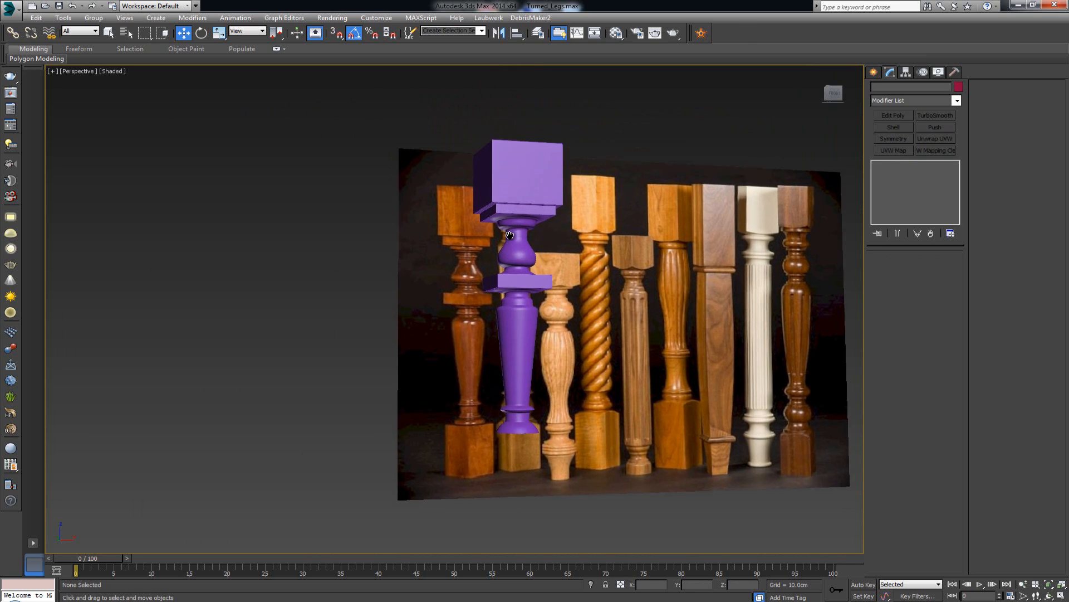
left_click(516, 207)
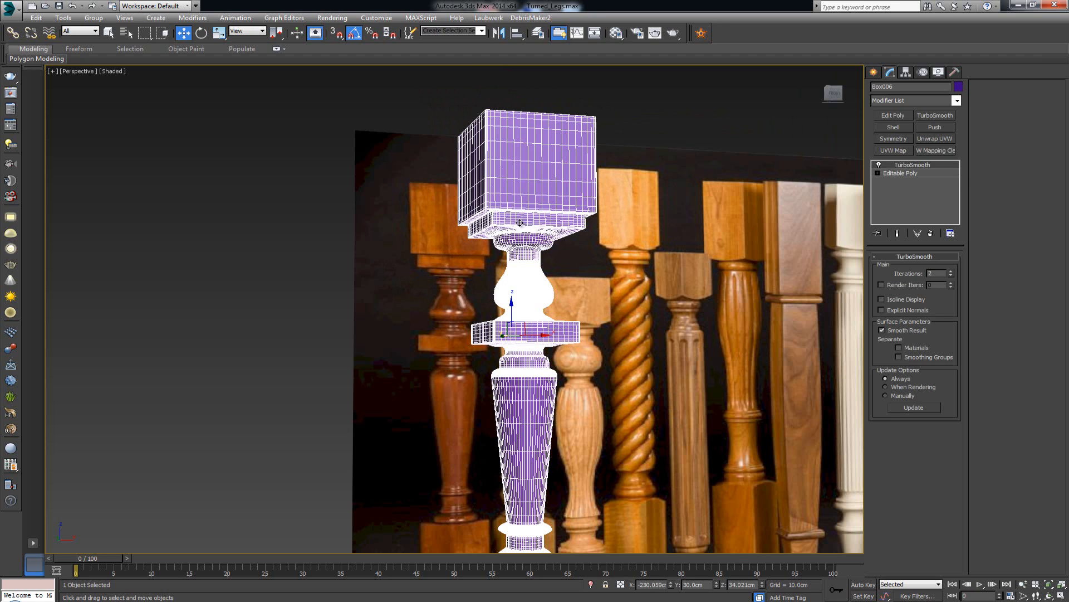
scroll(519, 223, "up", 4)
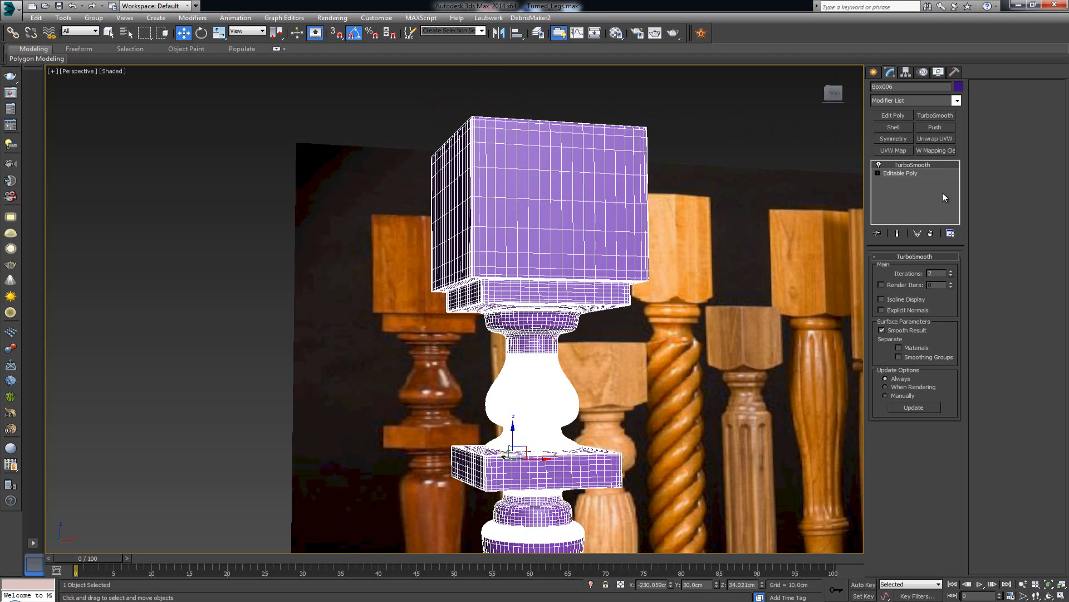
Select the polygons of the leg's top block and ledge in the Front view and detach them as a clone named Object001
left_click(900, 172)
key("alt+w")
scroll(709, 146, "down", 2)
key("alt+w")
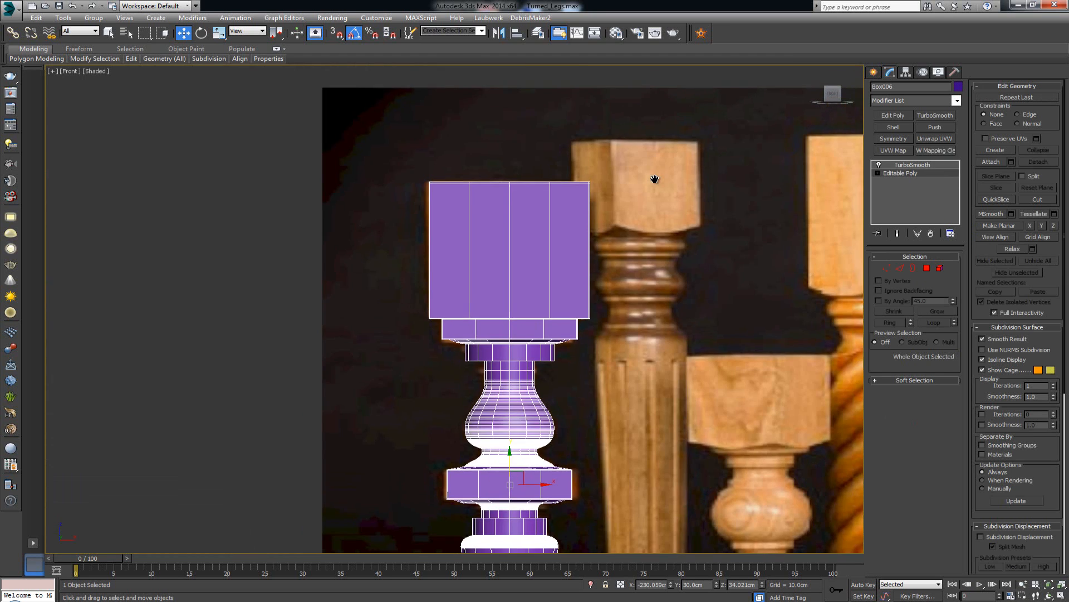
scroll(652, 177, "up", 6)
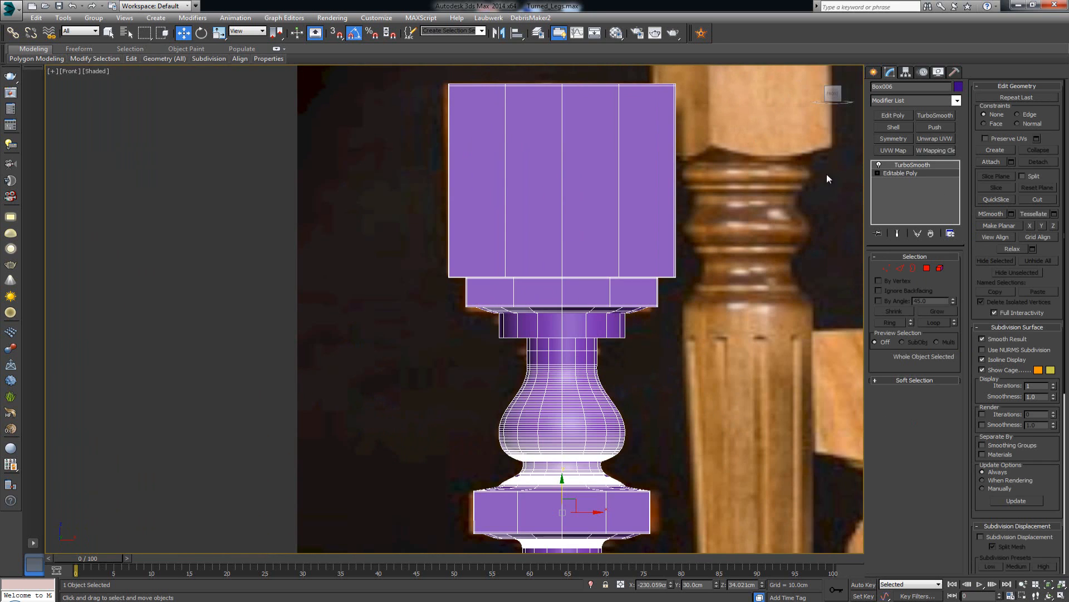
left_click(923, 268)
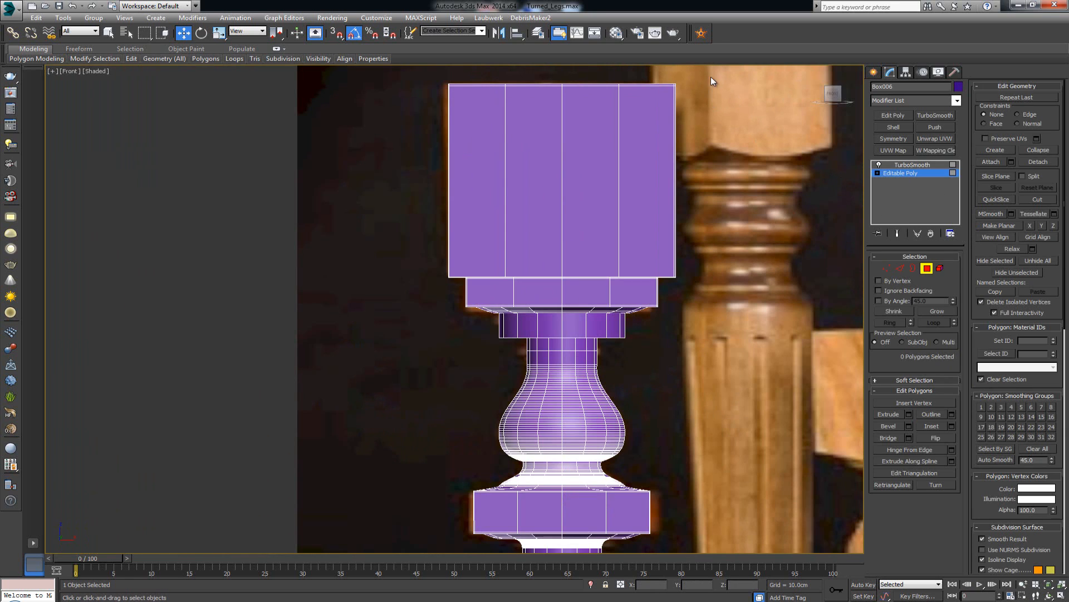
left_click_drag(368, 265, 365, 310)
scroll(544, 172, "up", 6)
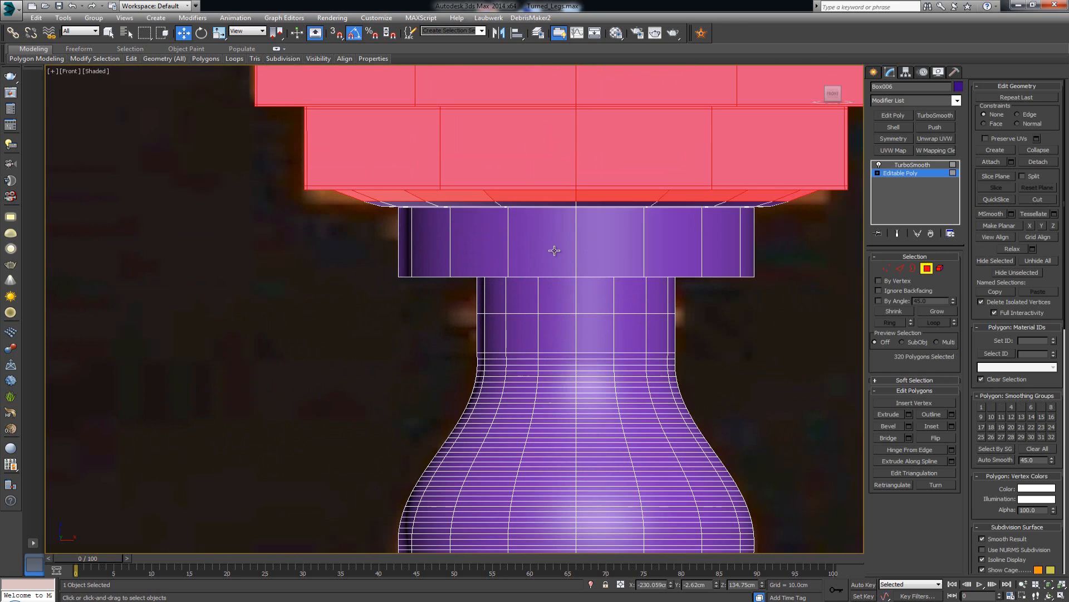
middle_click_drag(554, 251, 485, 302)
left_click(1044, 162)
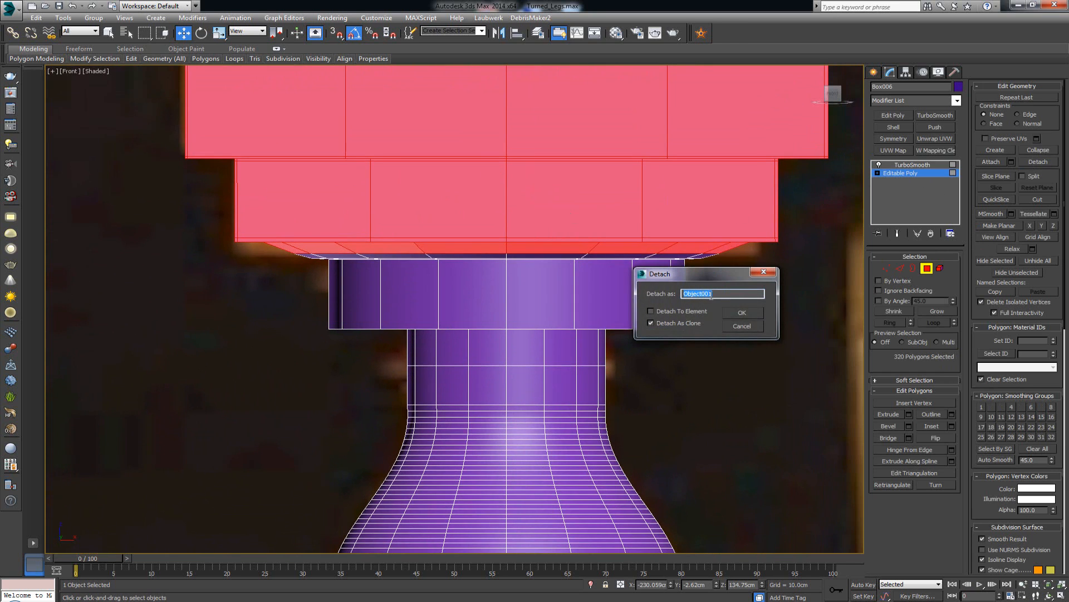
left_click(738, 314)
scroll(603, 165, "down", 4)
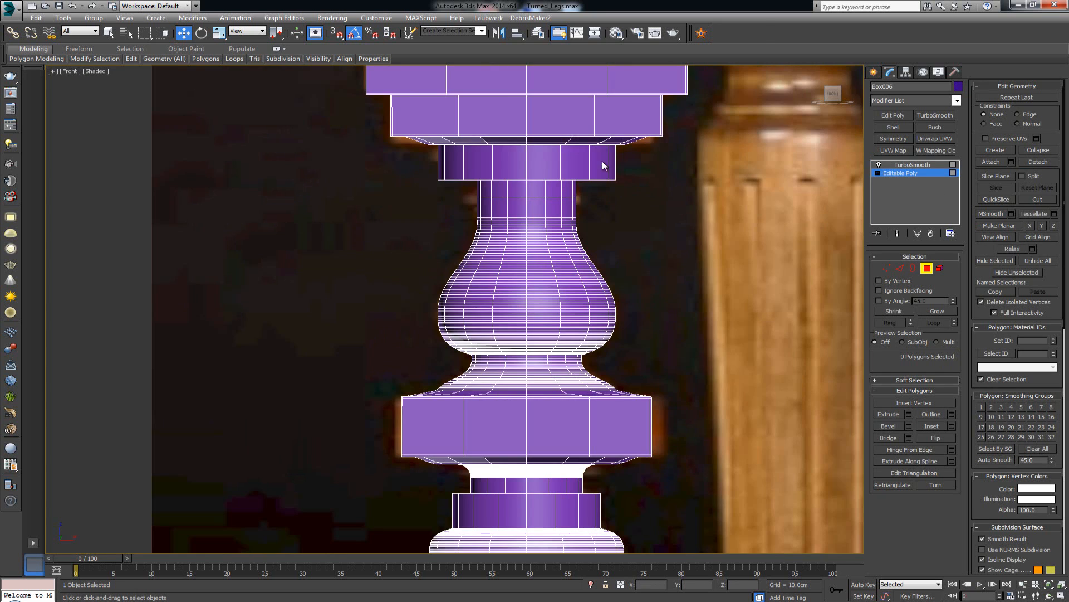
left_click(926, 269)
Move the cloned block and ledge down to the foot of the leg and rotate them upside down
scroll(490, 117, "down", 6)
left_click(504, 99)
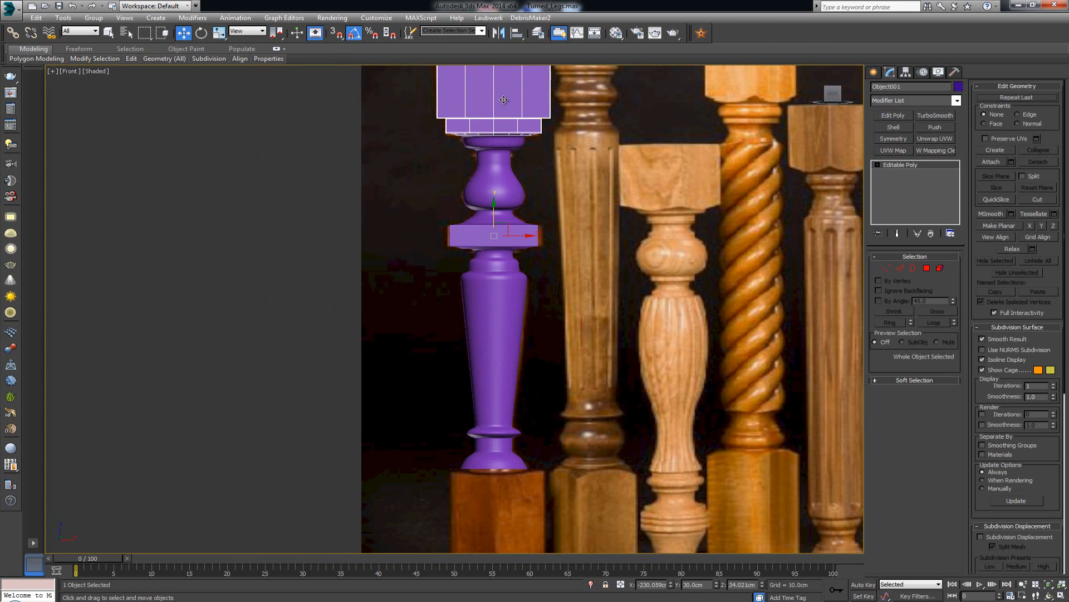
scroll(503, 103, "down", 2)
left_click_drag(497, 193, 495, 437)
key("e")
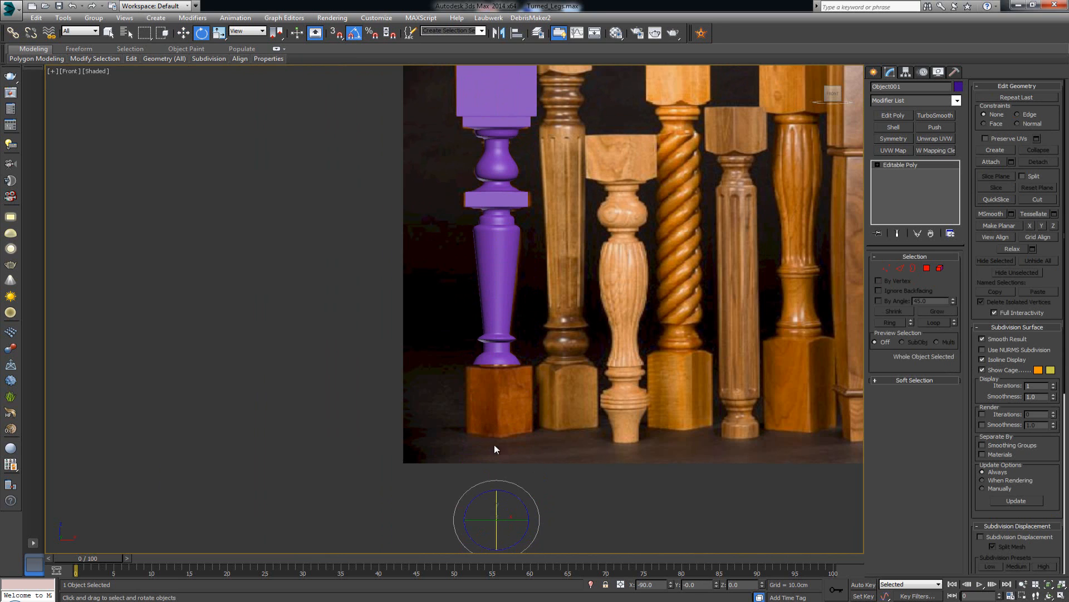
scroll(497, 432, "down", 3)
key("w")
left_click_drag(497, 376, 497, 271)
key("z")
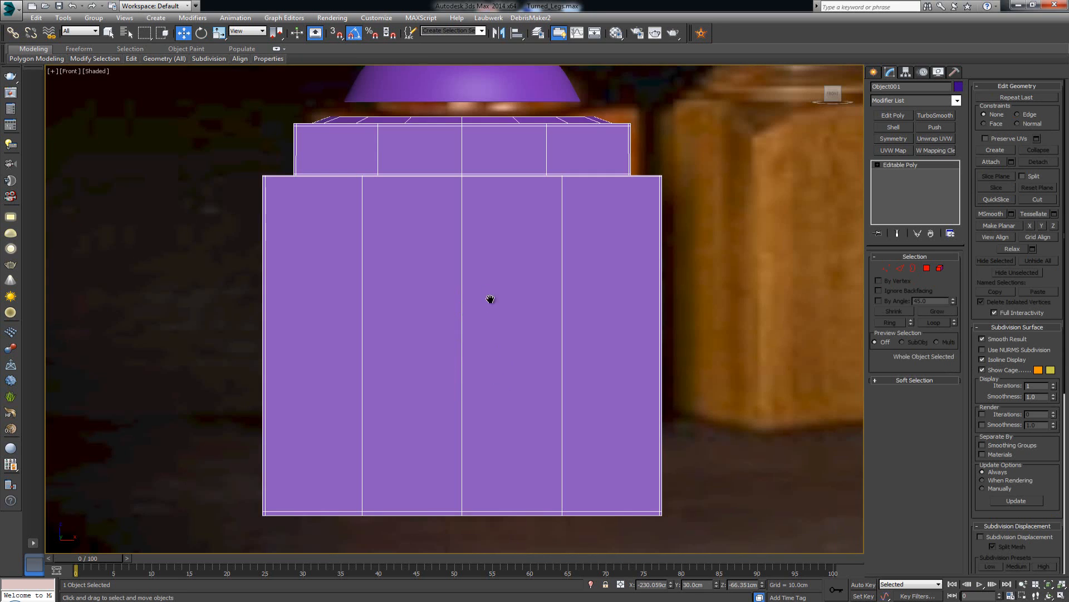
Remove the TurboSmooth modifier from the leg and show edged faces in the Front view
middle_click_drag(489, 298, 513, 470)
scroll(515, 473, "up", 3)
left_click(483, 167)
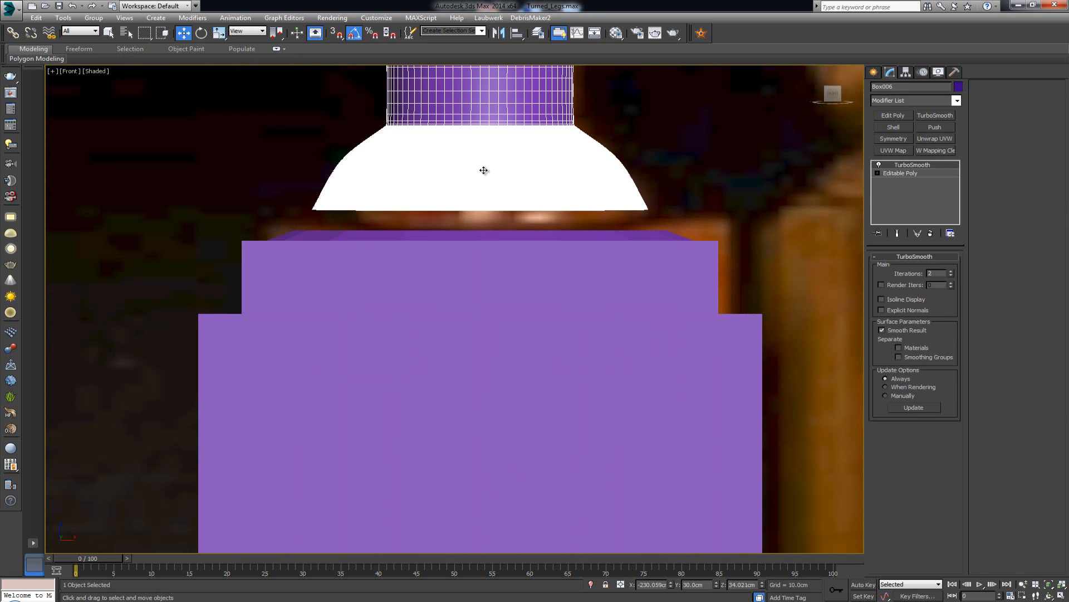
middle_click_drag(490, 229, 497, 273)
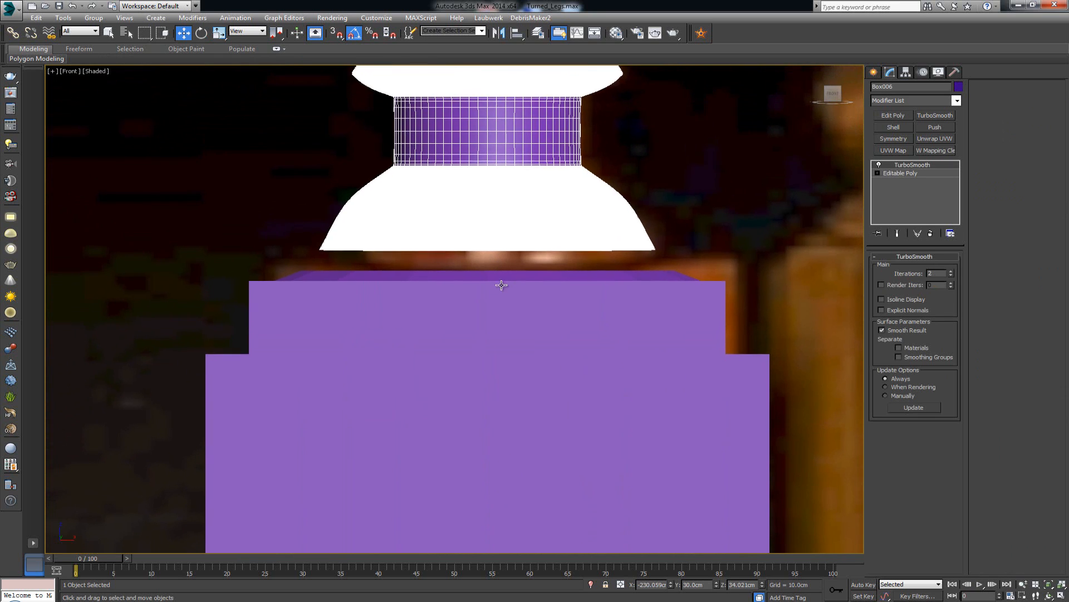
left_click(929, 233)
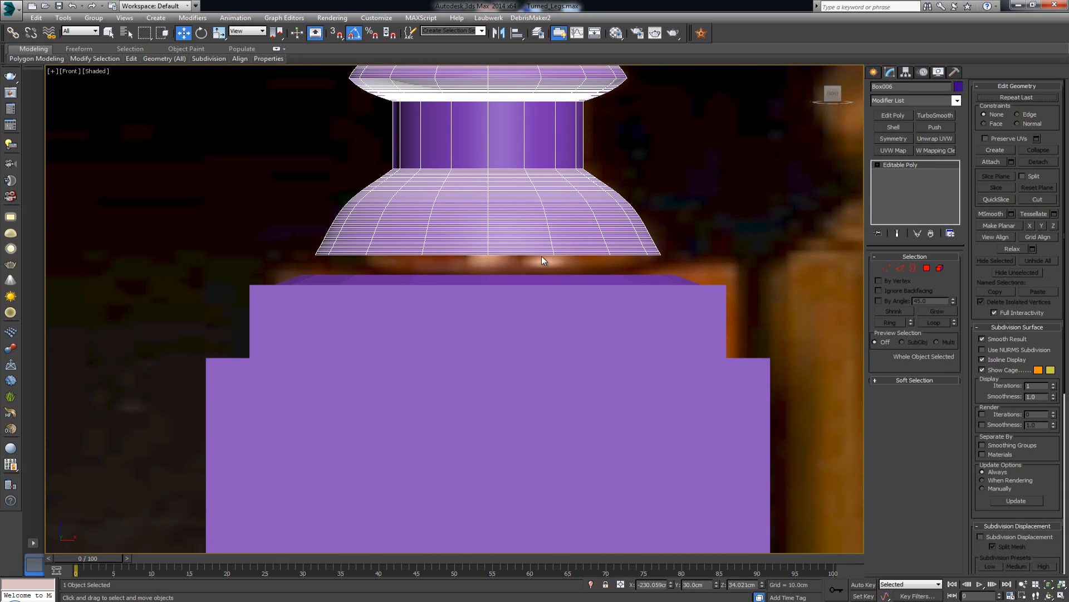
key("F4")
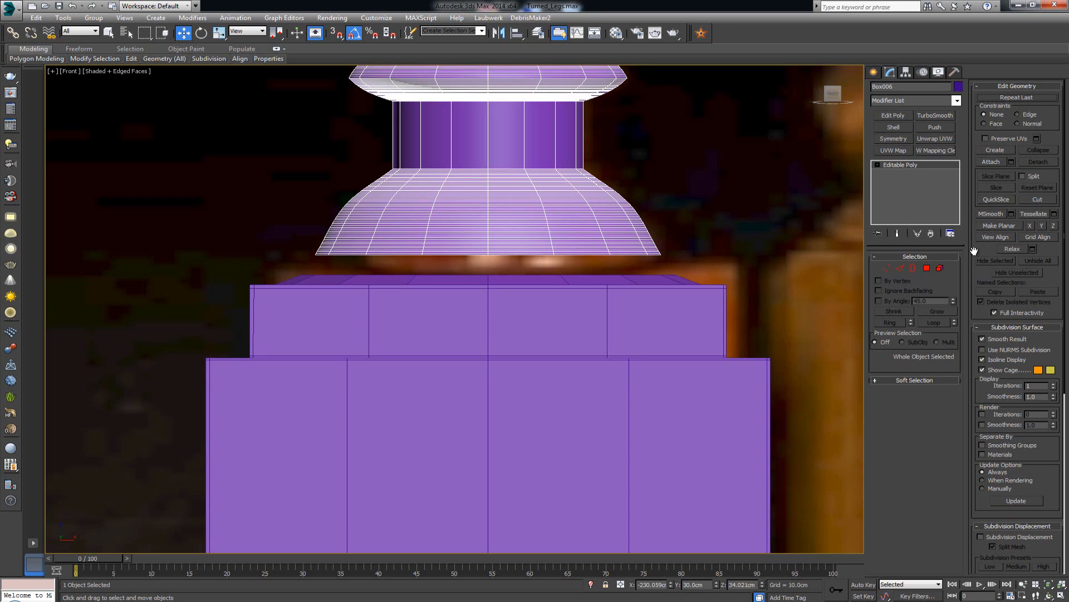
Turn off see-through display for the cloned base block and center its pivot on the object
scroll(565, 296, "down", 5)
left_click(557, 296)
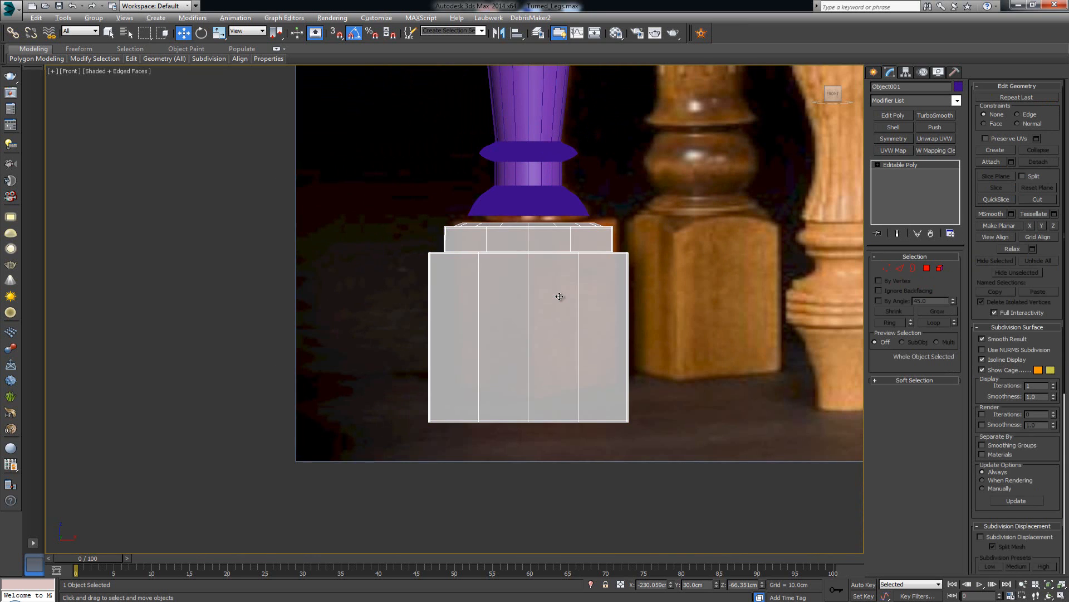
key("alt+x")
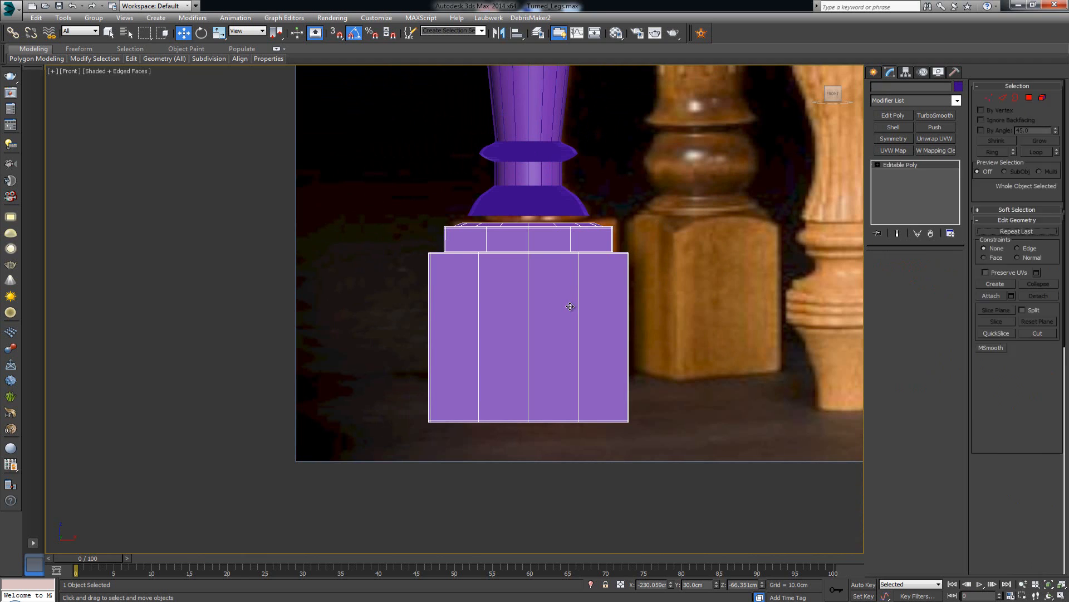
left_click(906, 73)
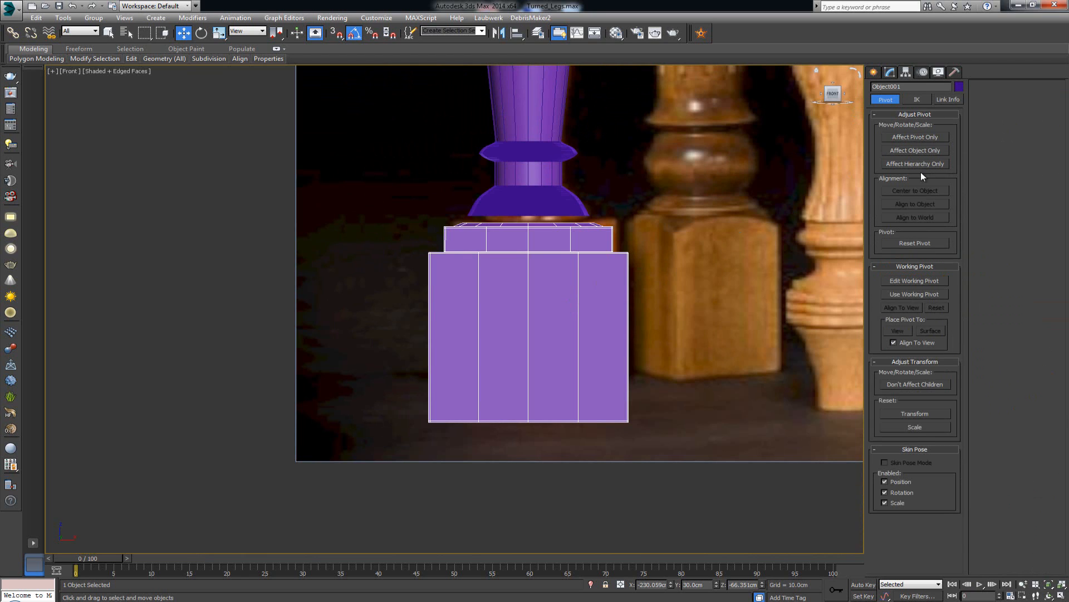
left_click(915, 137)
left_click(921, 189)
left_click(915, 137)
left_click_drag(554, 318, 732, 317)
key("ctrl+z")
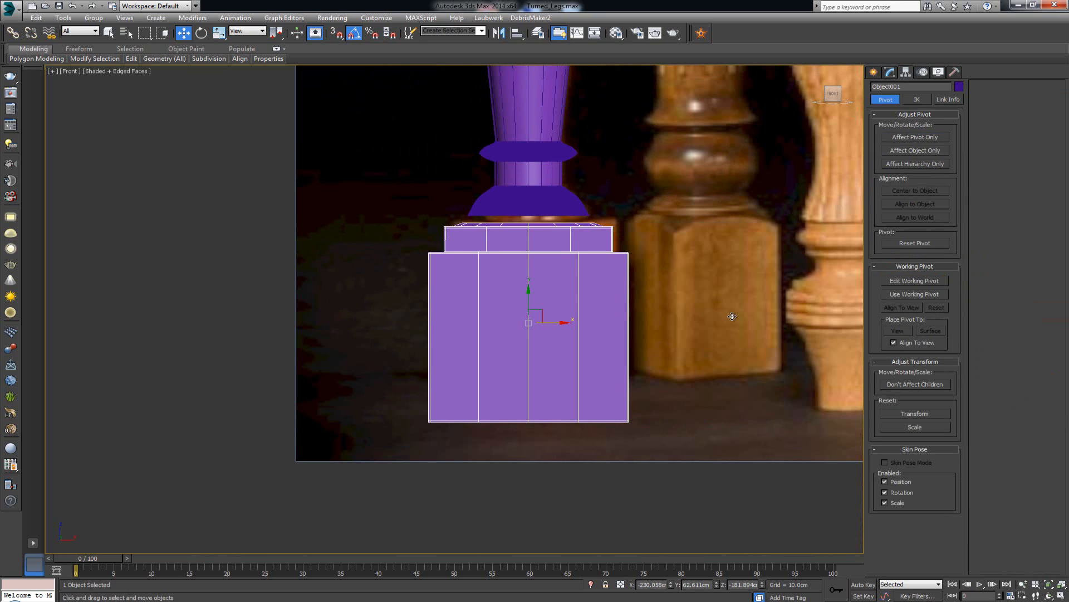
Attach the cloned base block to the leg object
left_click(532, 197)
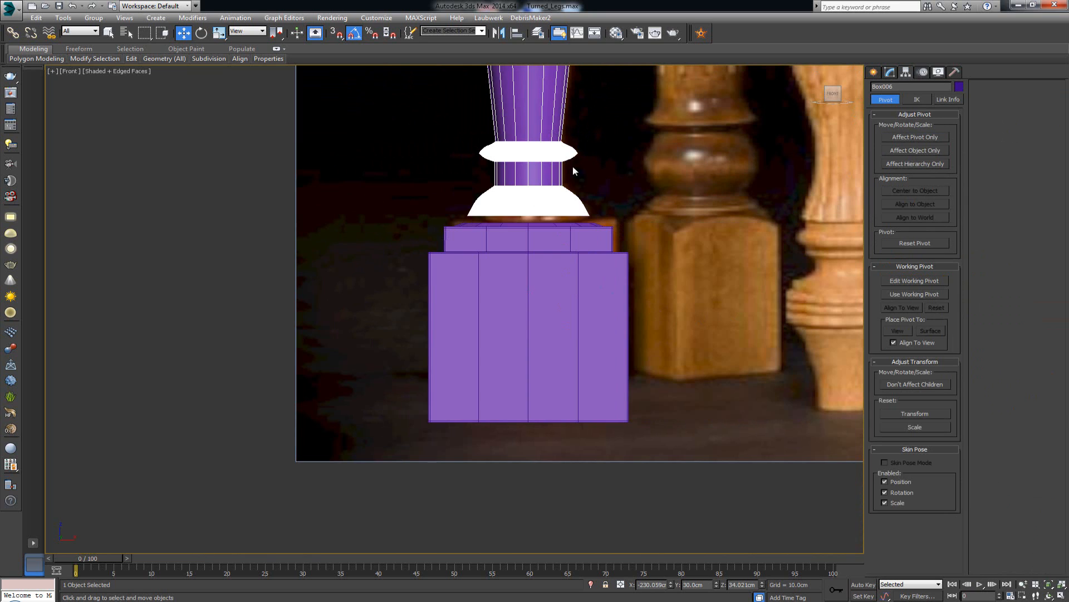
left_click(890, 73)
key("z")
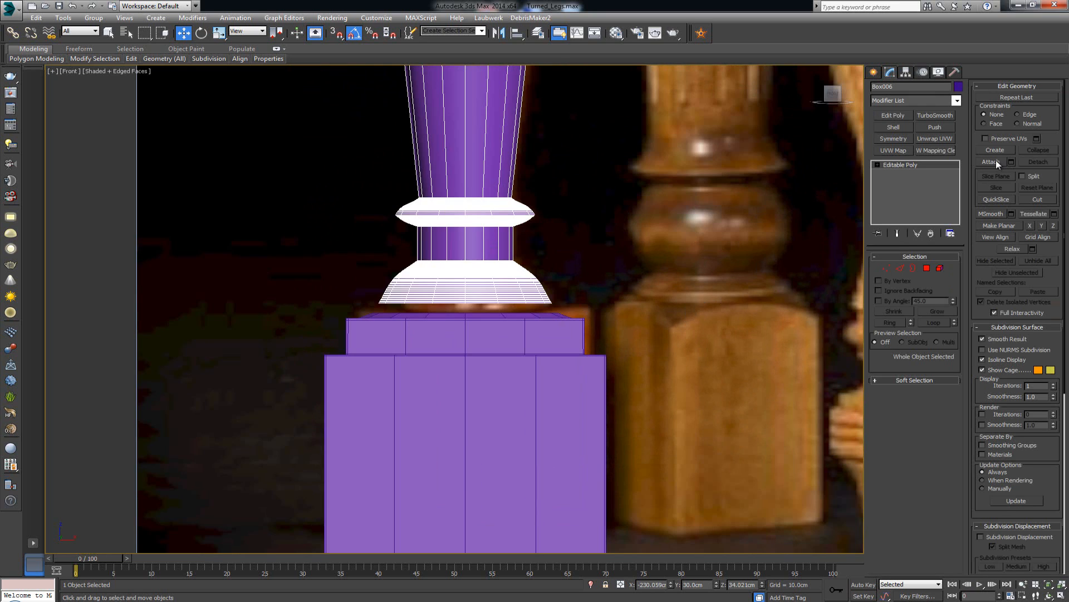
left_click(992, 161)
key("w")
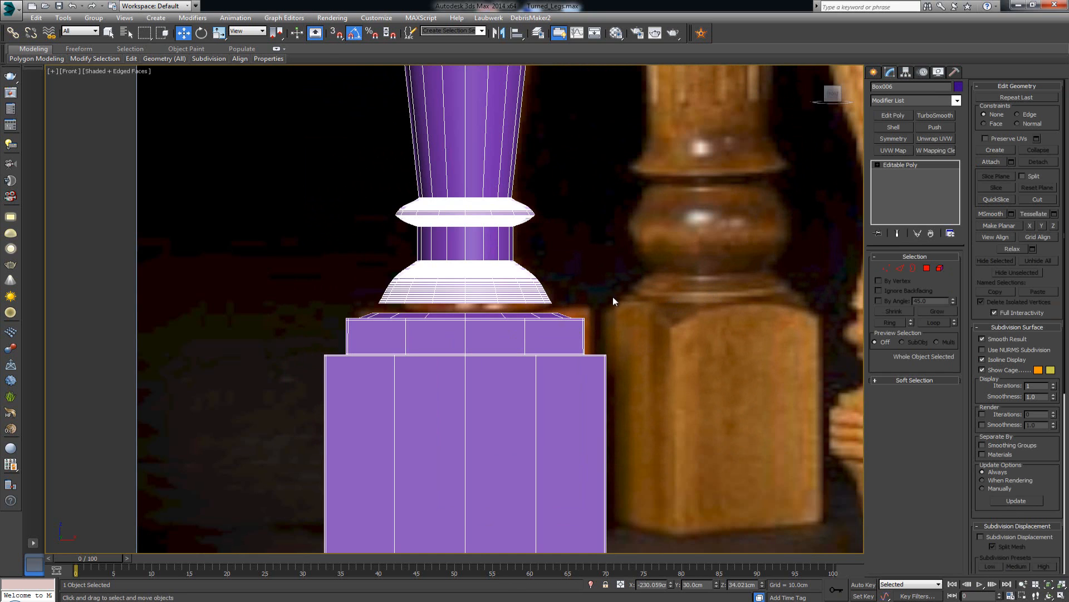
key("3")
left_click(545, 320)
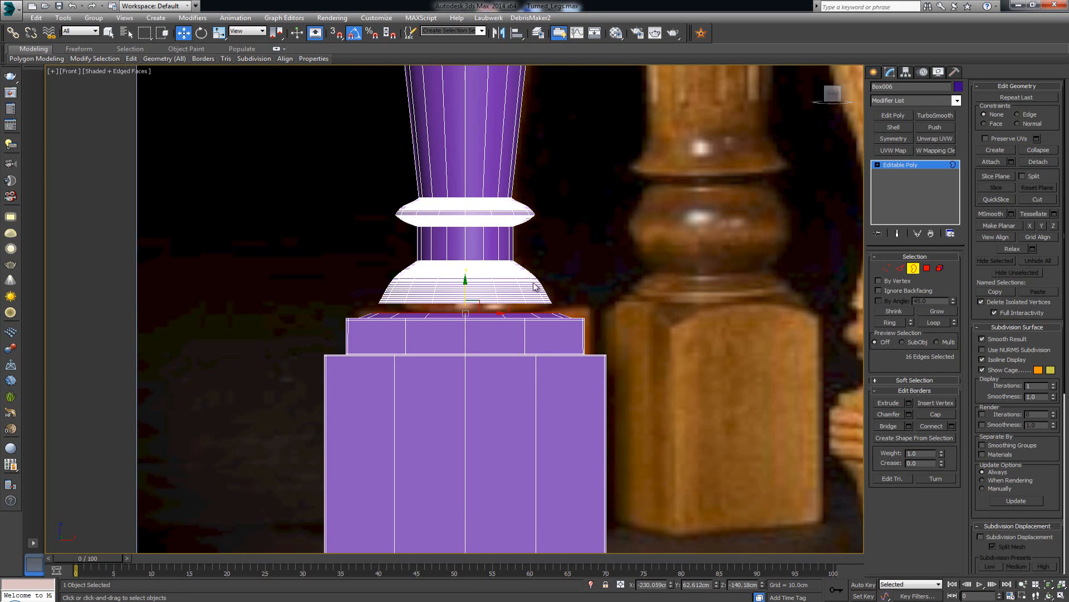
scroll(599, 336, "up", 6)
left_click(580, 367)
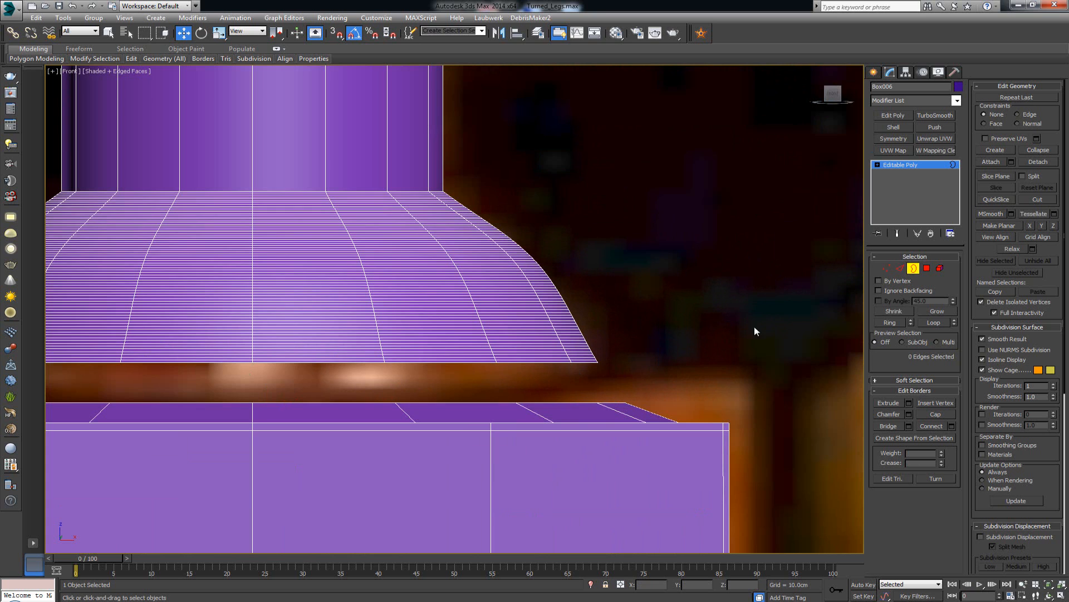
left_click(912, 269)
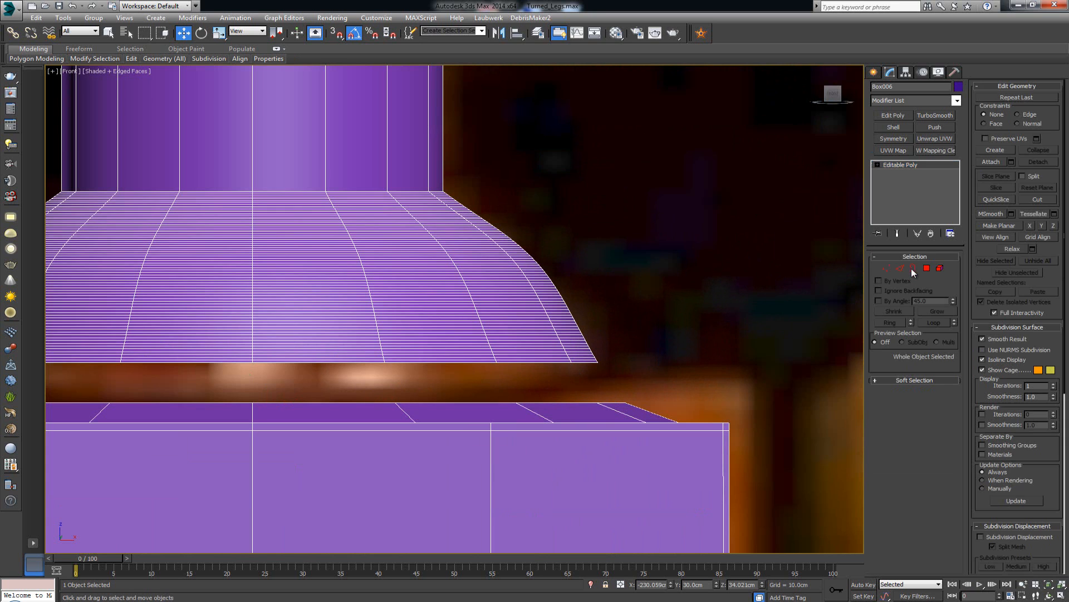
Delete the fan of polygons closing the underside of the leg's flared foot, using the small inner border
left_click(666, 356)
left_click(518, 359)
middle_click_drag(515, 358, 593, 382, "alt")
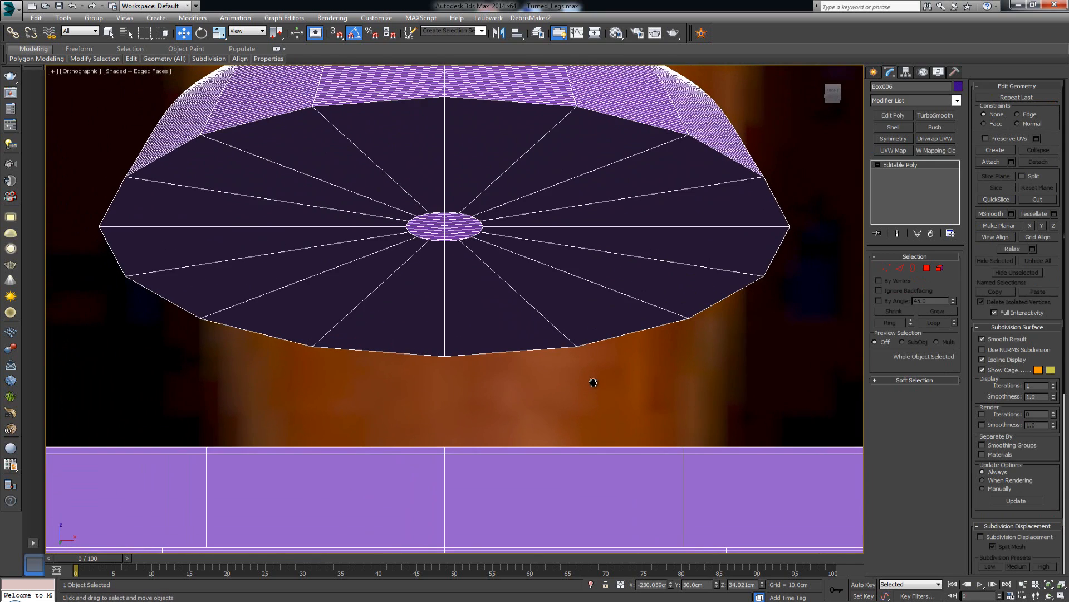
key("3")
left_click(472, 215)
key("Delete")
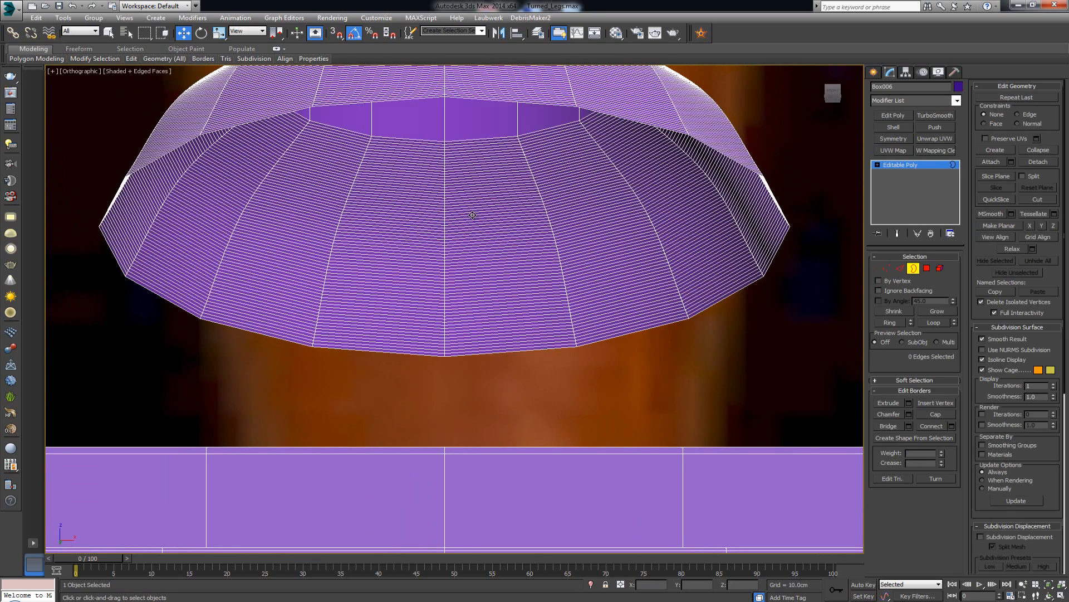
Bridge the open border of the leg's flared foot to the open border of the base block's ledge
middle_click_drag(472, 215, 536, 17, "alt")
key("f")
scroll(536, 22, "down", 2)
middle_click_drag(562, 231, 559, 200)
scroll(561, 205, "up", 3)
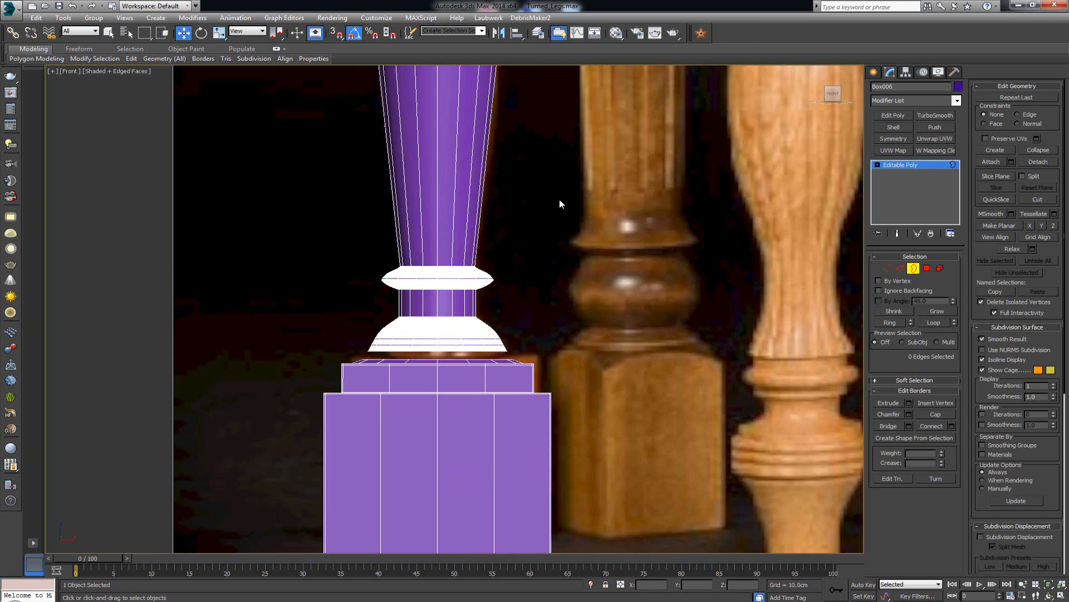
middle_click_drag(519, 270, 566, 182)
scroll(565, 182, "up", 2)
left_click_drag(509, 360, 510, 360)
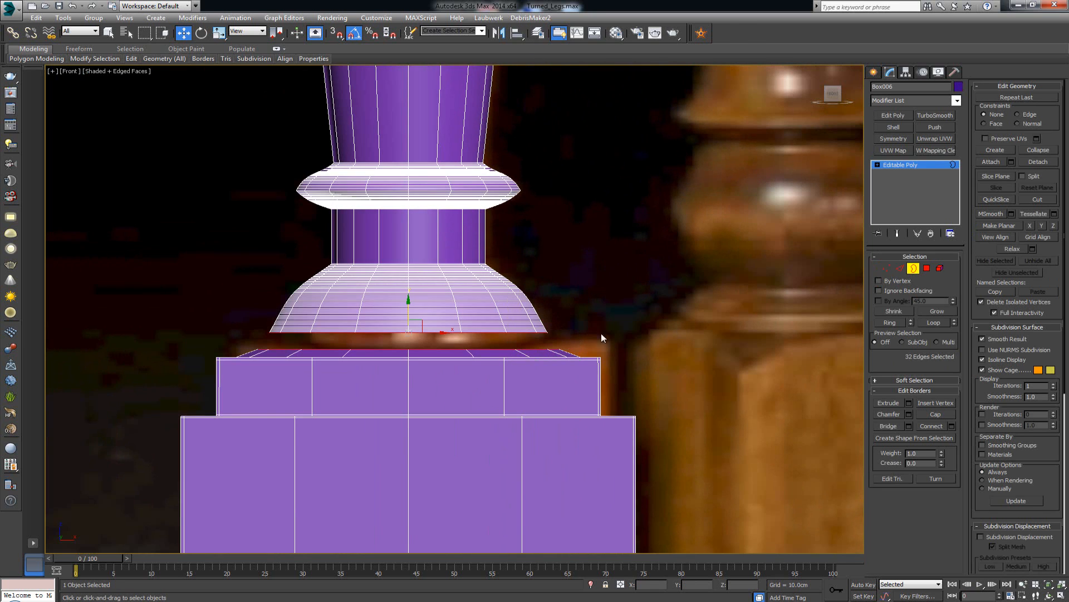
left_click(894, 429)
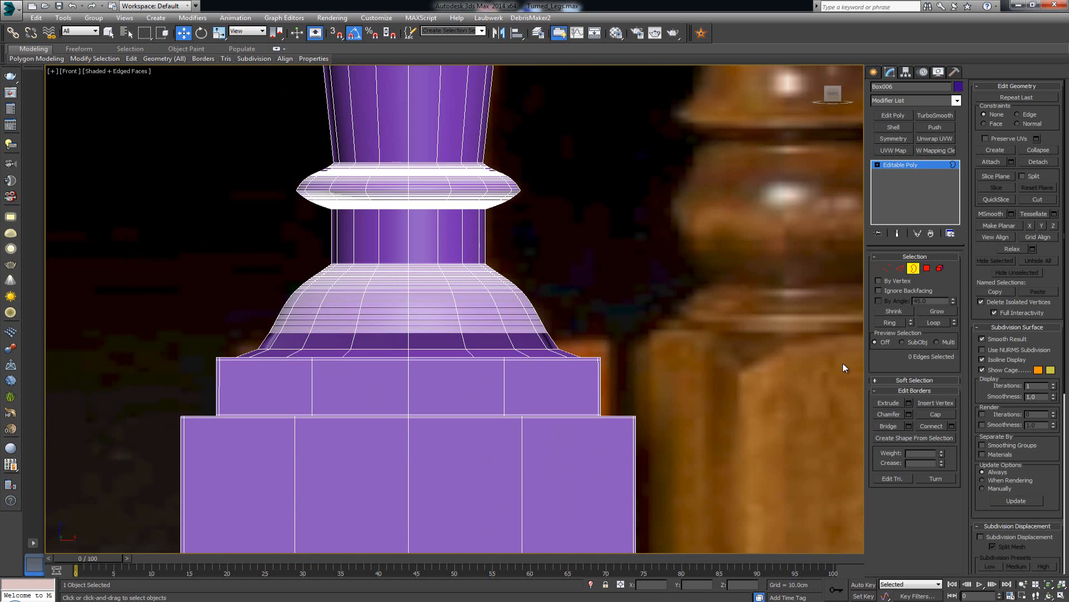
left_click(914, 268)
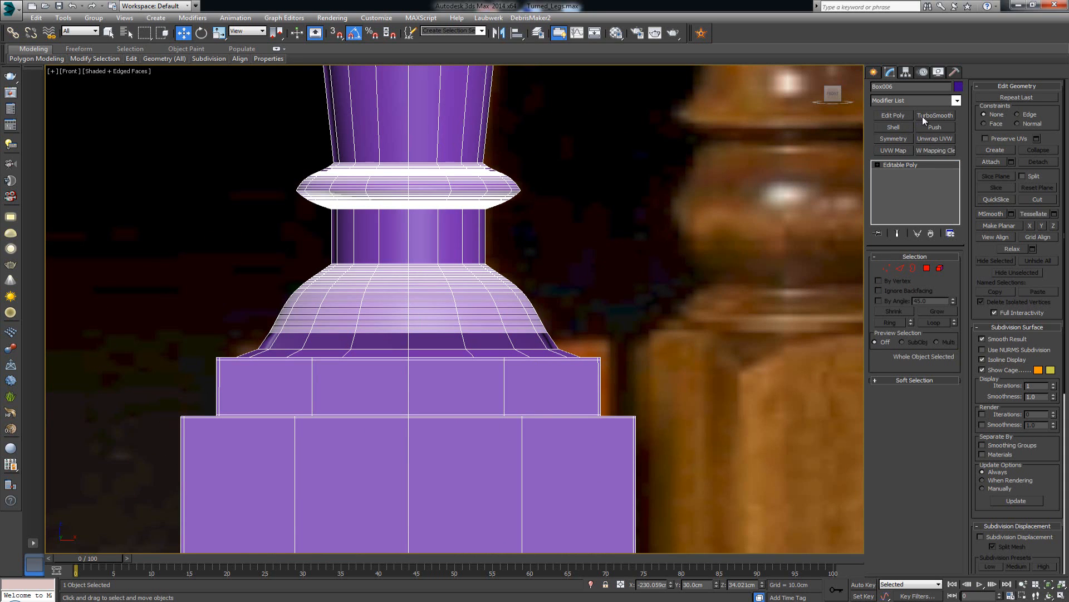
Apply TurboSmooth to the joined leg, hide edged faces and check the base block's placement in the Perspective view
left_click(925, 116)
scroll(513, 310, "down", 3)
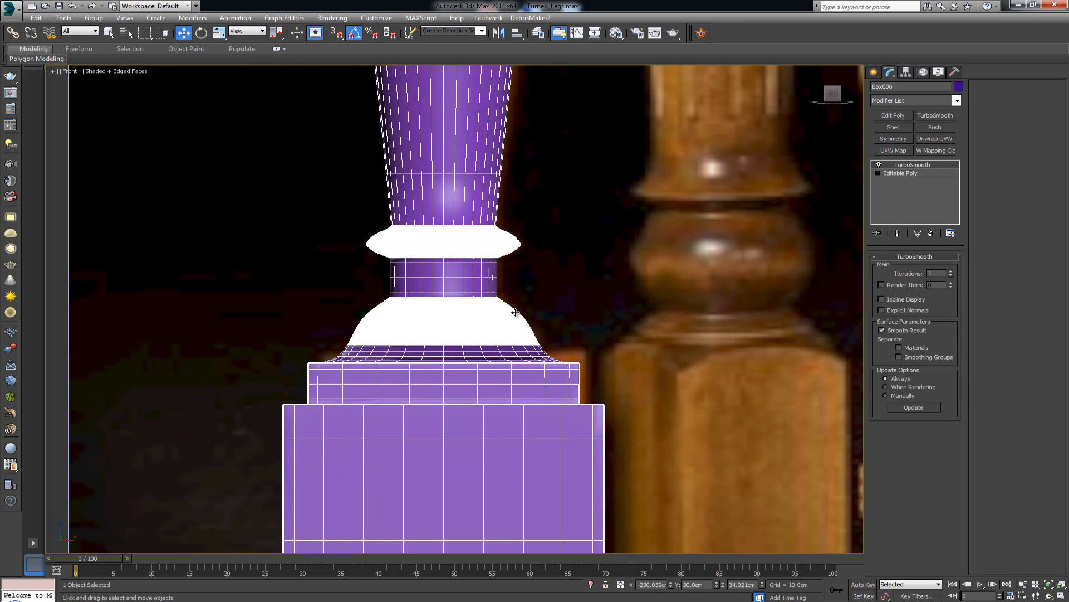
key("F4")
left_click(576, 303)
scroll(579, 312, "down", 3)
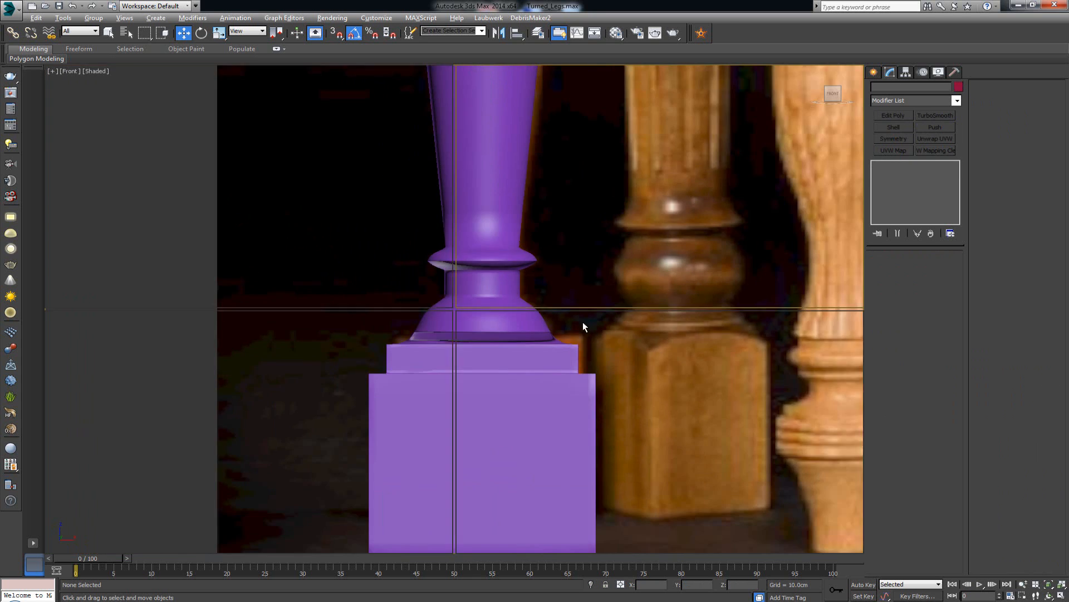
key("alt+w")
left_click(572, 343)
key("alt+w")
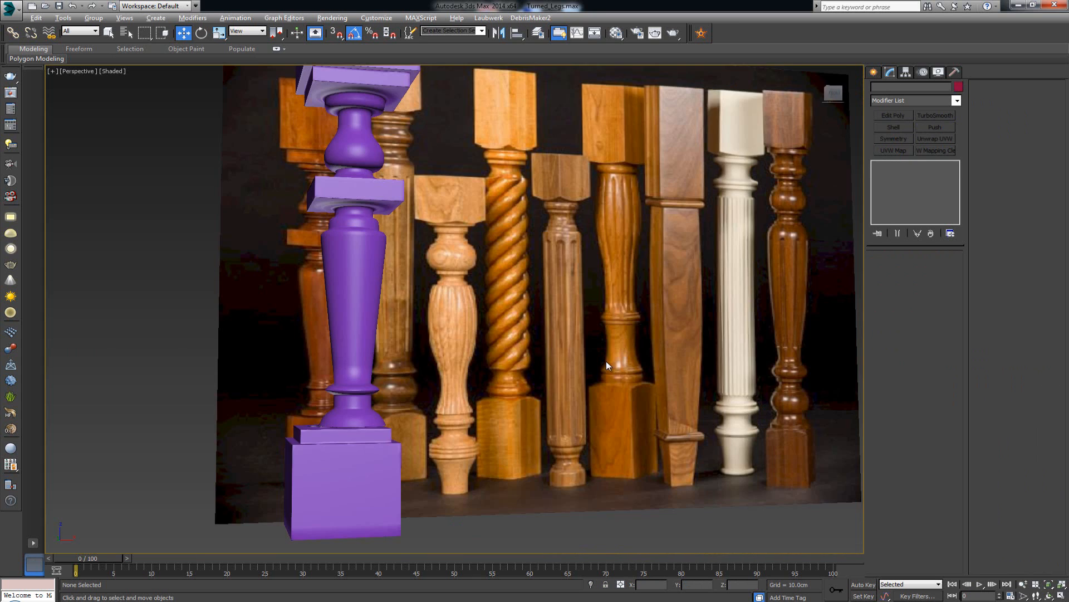
middle_click_drag(606, 361, 546, 372, "alt")
Detach the base block element from the leg as a separate object, without cloning it
left_click(531, 388)
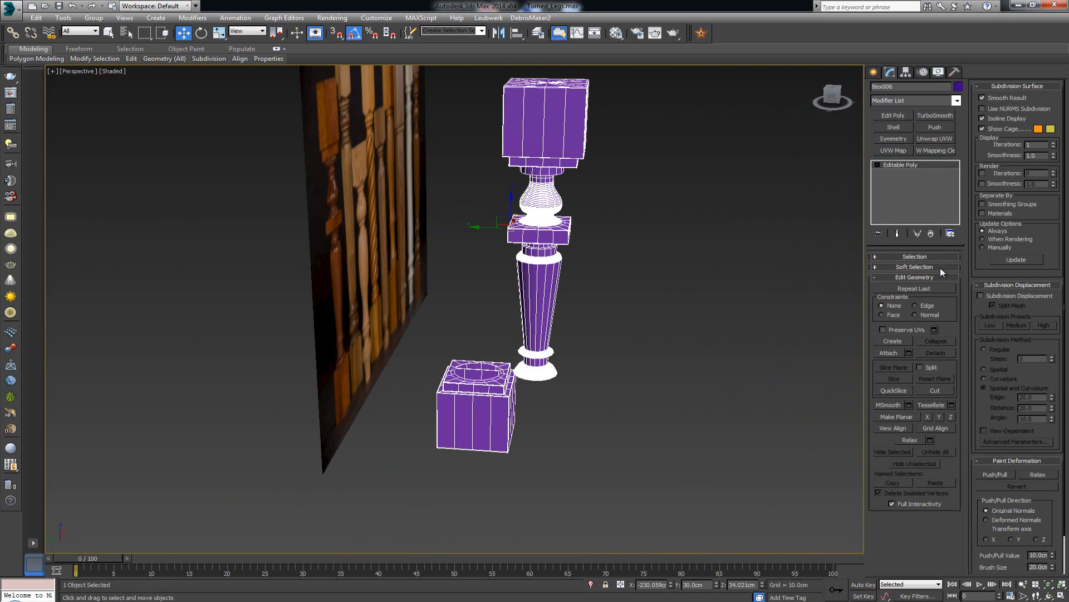
left_click(940, 268)
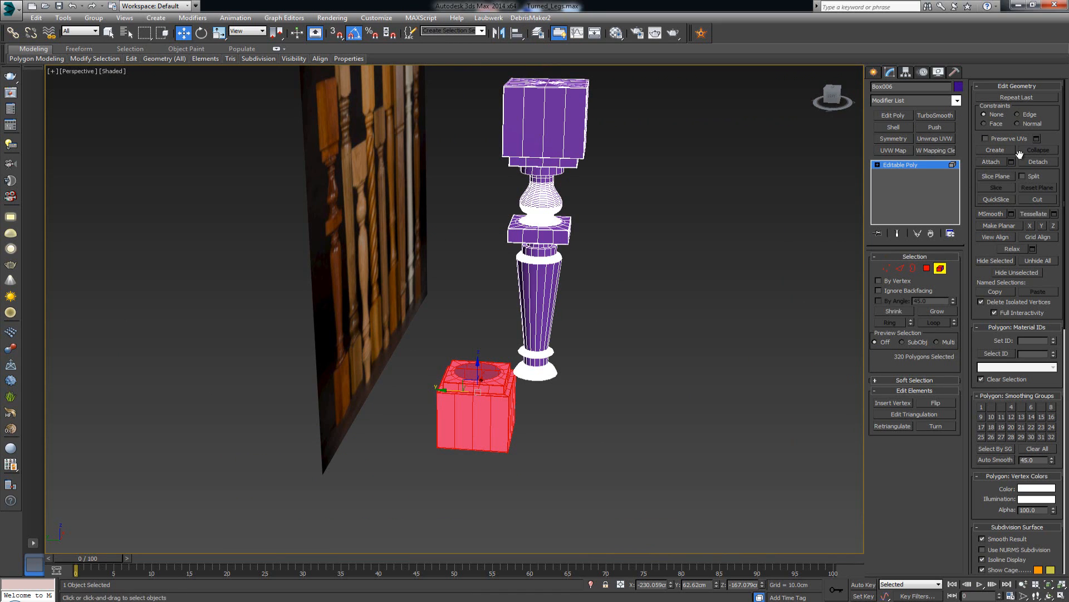
left_click(1048, 163)
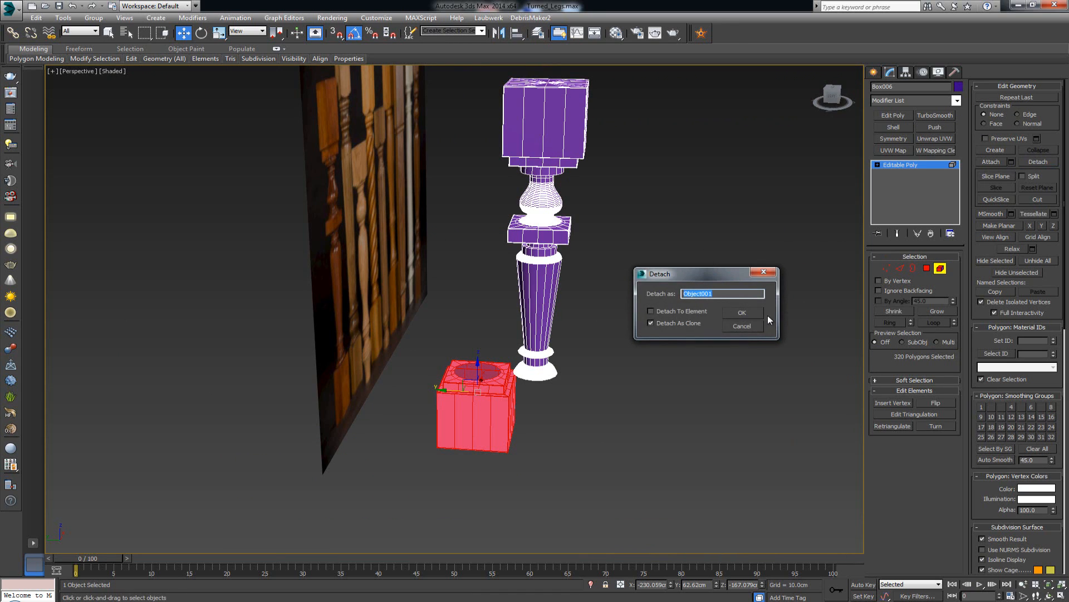
left_click(686, 323)
left_click(741, 313)
left_click(940, 269)
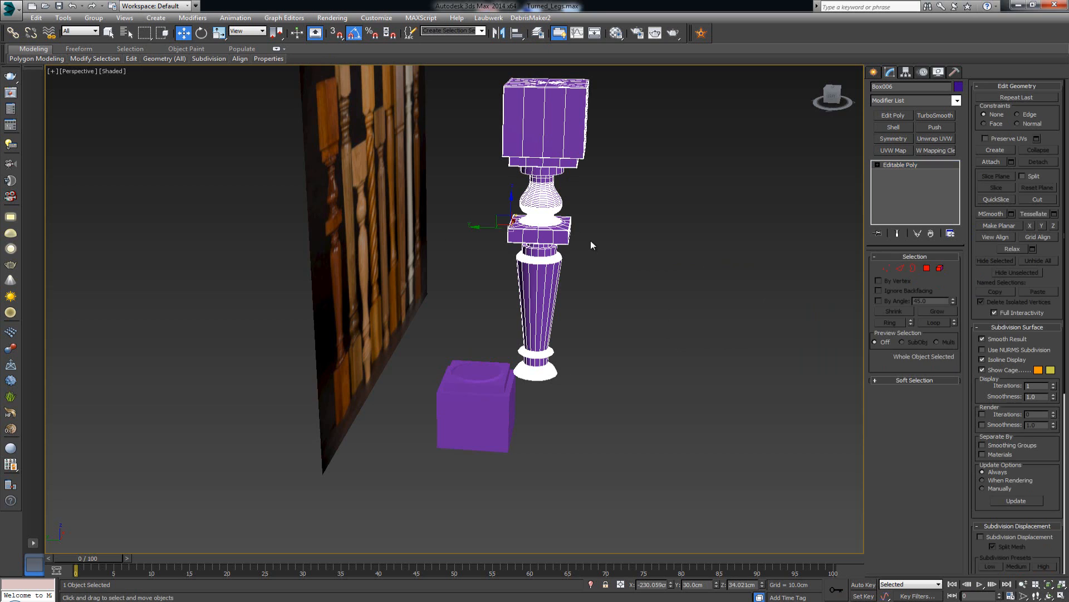
Center the leg's pivot to the object
left_click(906, 73)
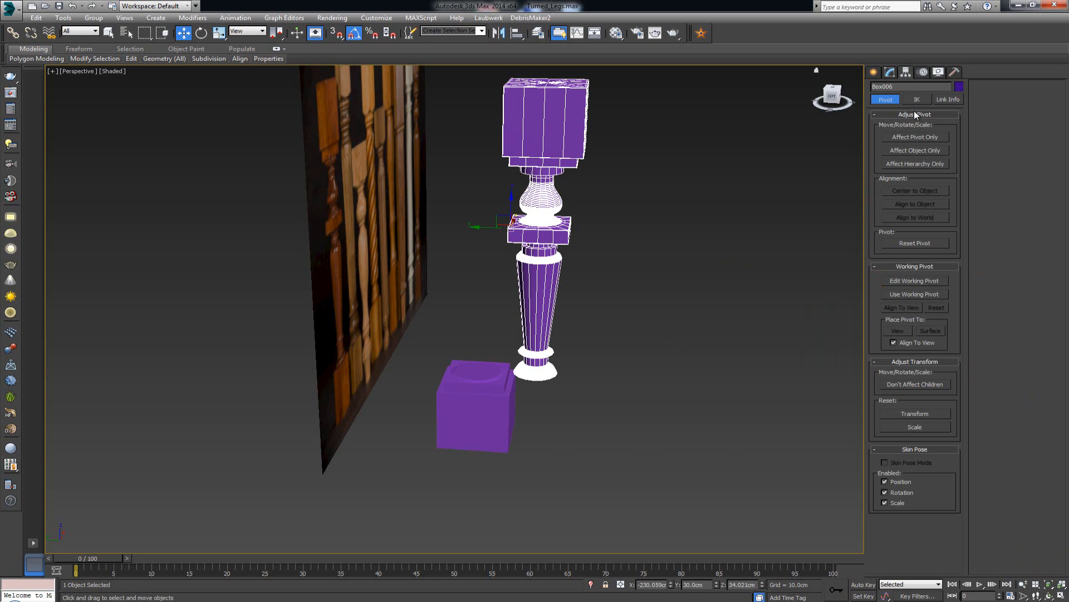
left_click(918, 139)
left_click(917, 191)
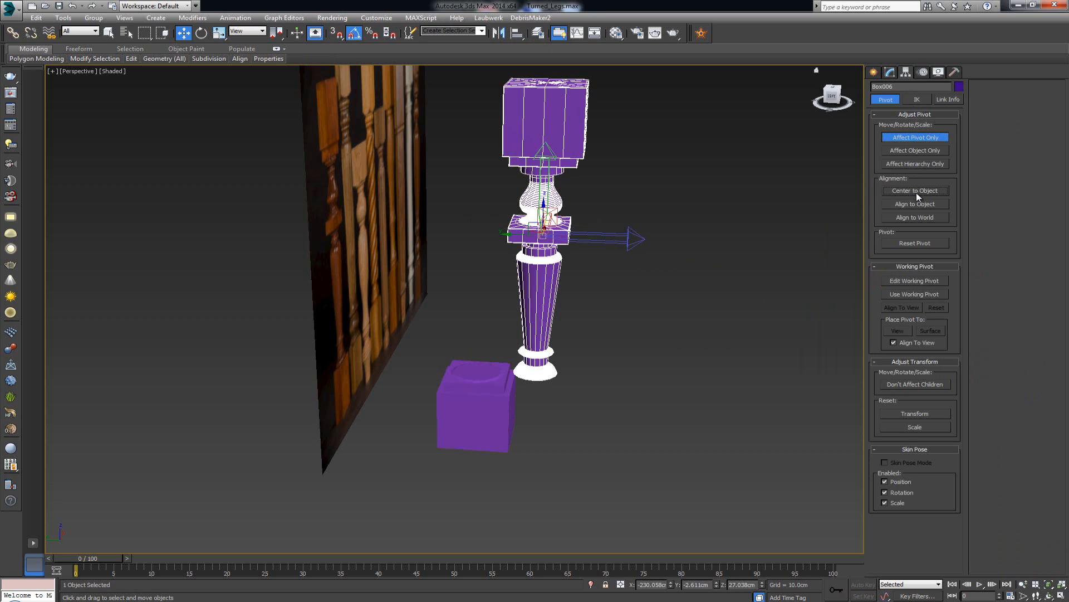
left_click(911, 138)
Center the detached base block's pivot to its own geometry
left_click(471, 383)
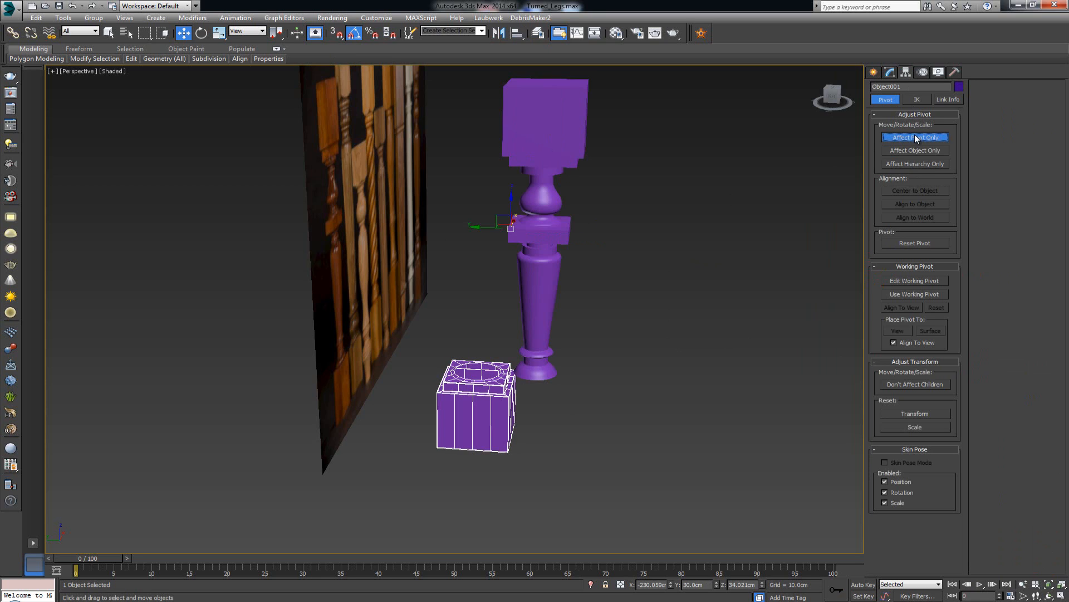
left_click(916, 190)
left_click(921, 137)
left_click(922, 137)
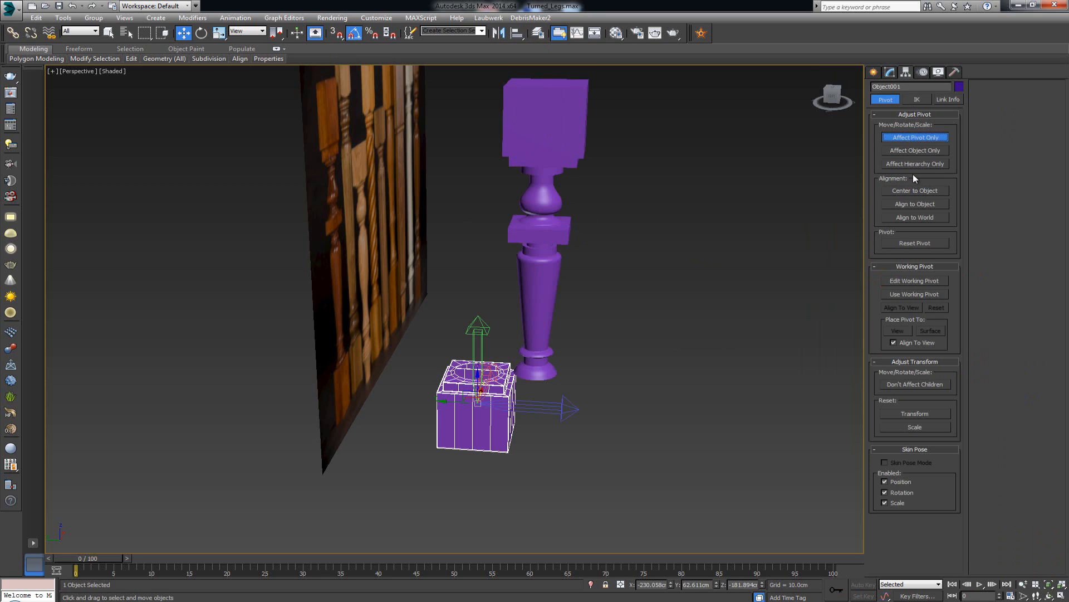
left_click(917, 138)
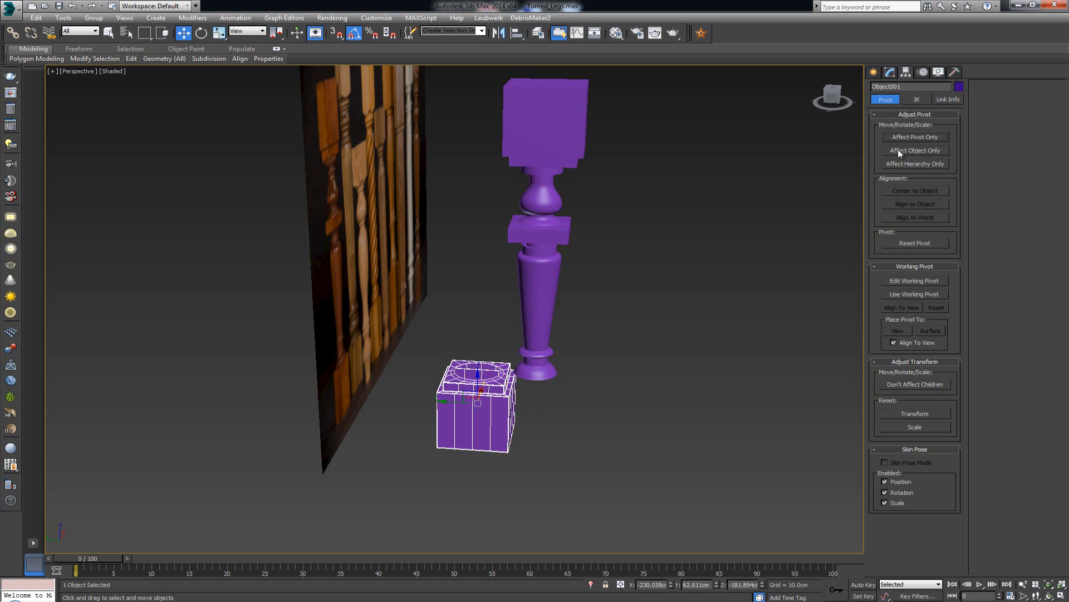
Align the base block to the leg in X and Y position, center to center
left_click(518, 33)
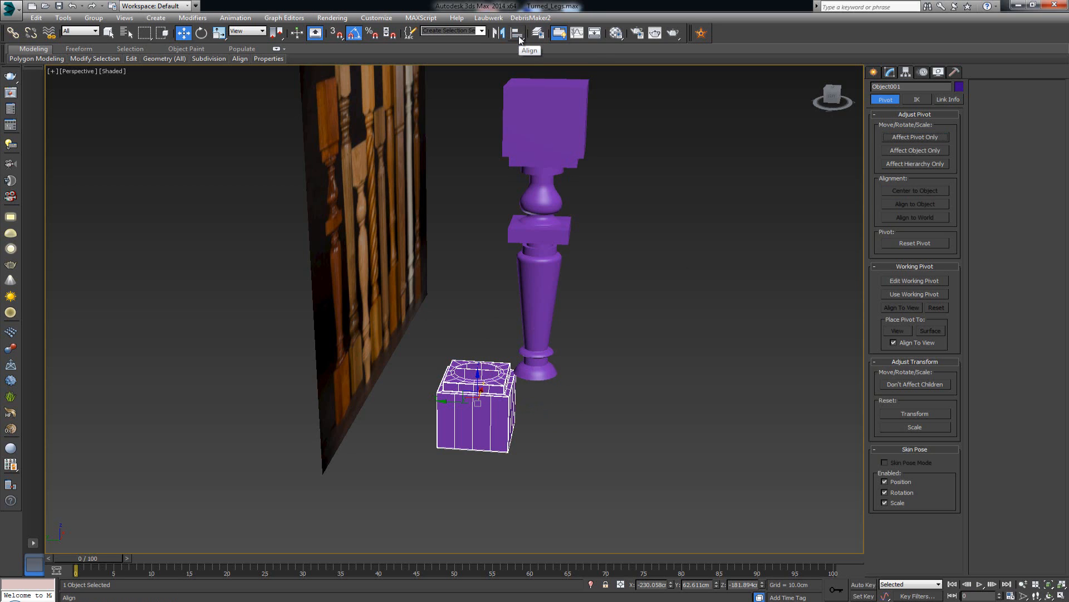
left_click(548, 283)
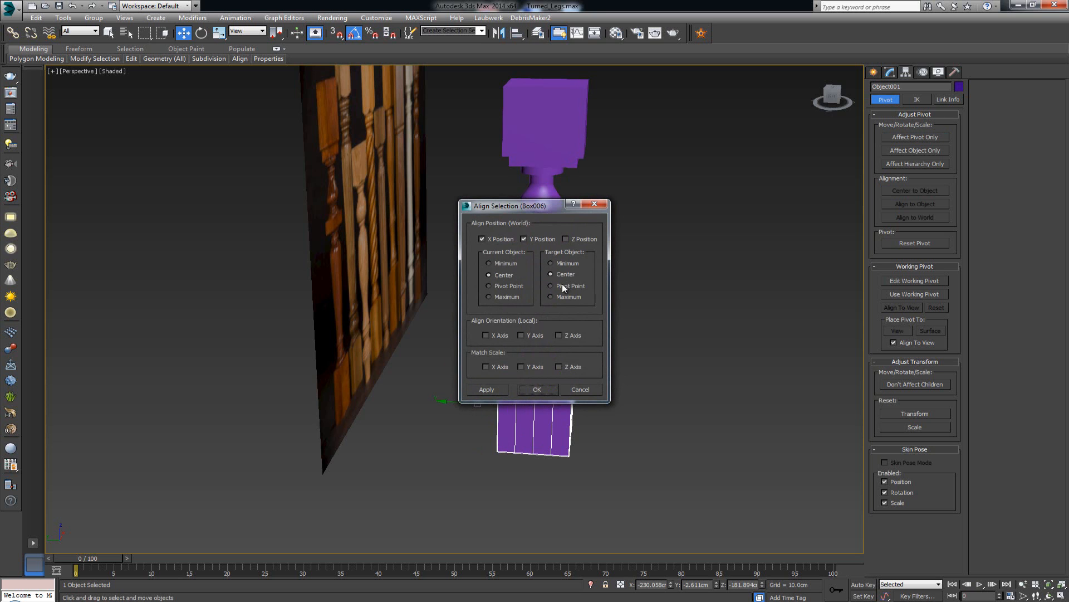
left_click(537, 389)
scroll(564, 301, "up", 4)
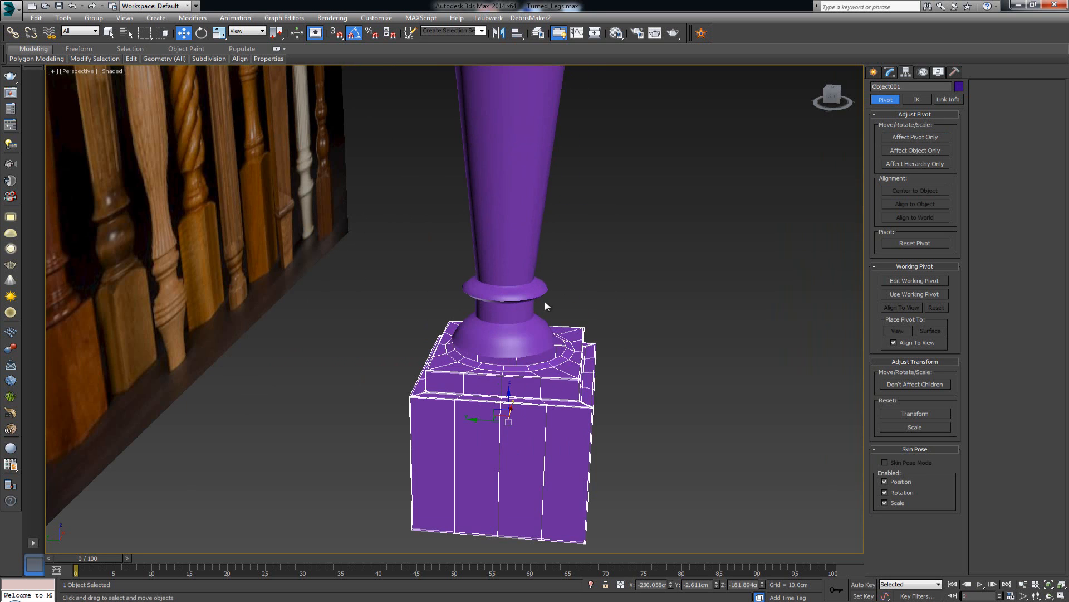
scroll(552, 293, "up", 1)
middle_click_drag(554, 283, 548, 320, "alt")
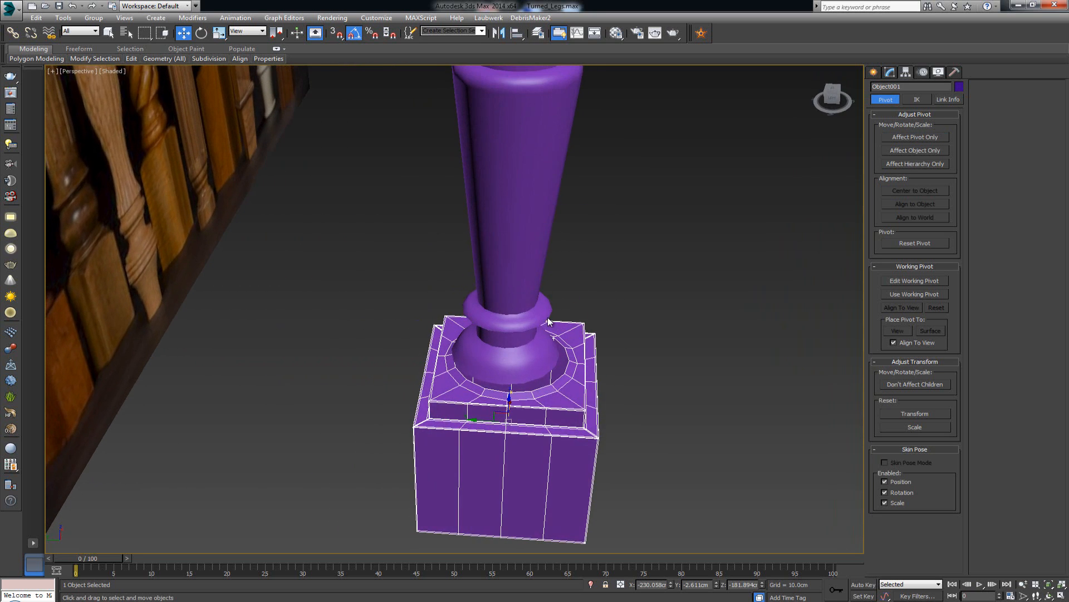
scroll(534, 367, "down", 5)
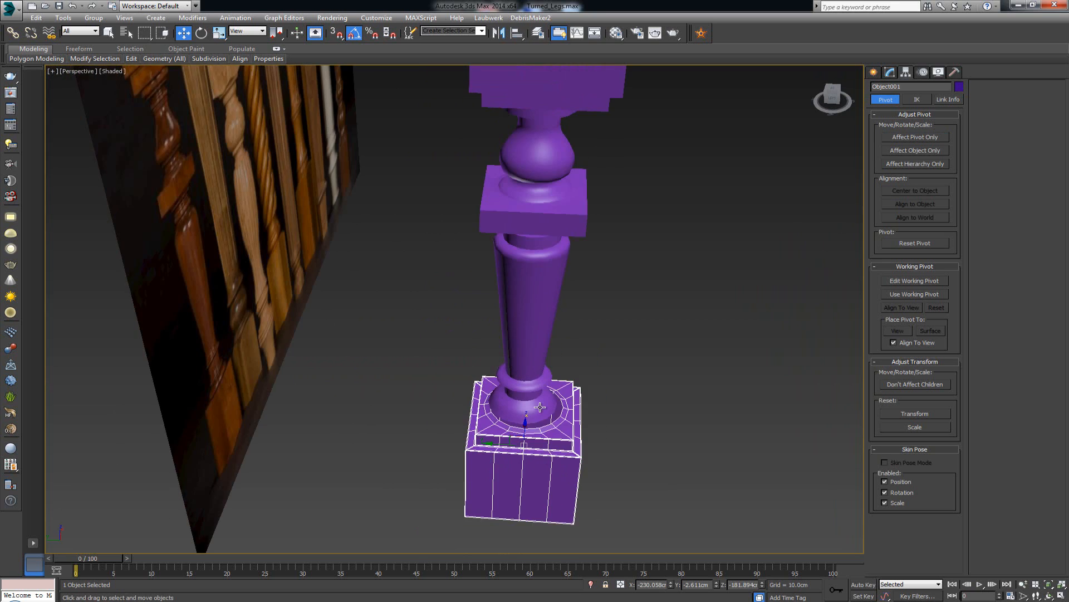
scroll(539, 407, "up", 7)
Examine in the Top view how the base block's opening lines up with the leg's round profile
key("alt+w")
right_click(523, 193)
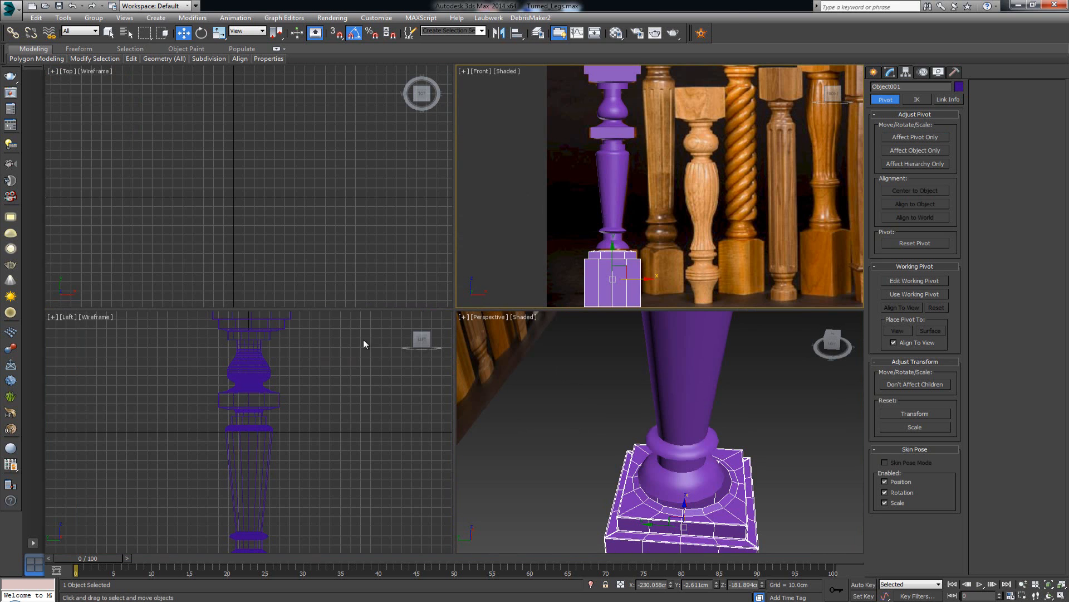
right_click(353, 192)
key("z")
key("alt+w")
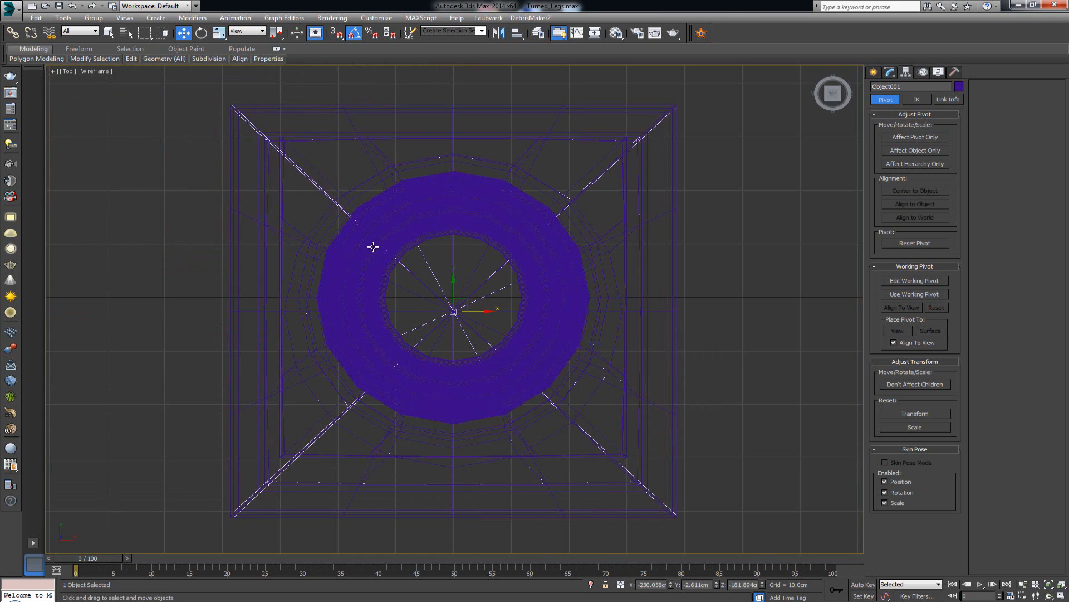
scroll(393, 261, "up", 3)
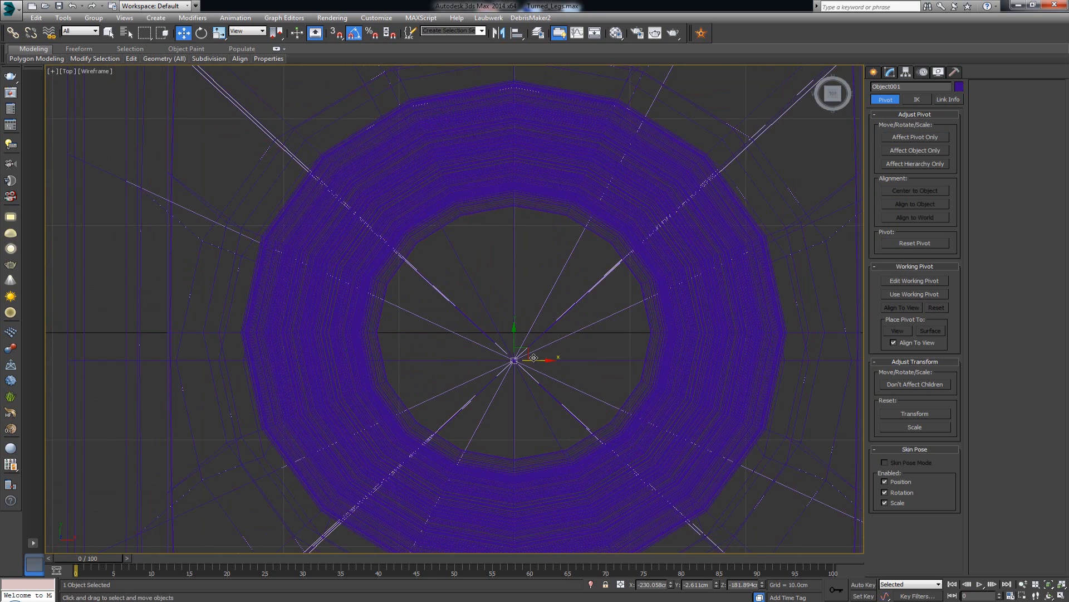
left_click_drag(527, 354, 527, 353)
scroll(526, 354, "down", 5)
key("alt+w")
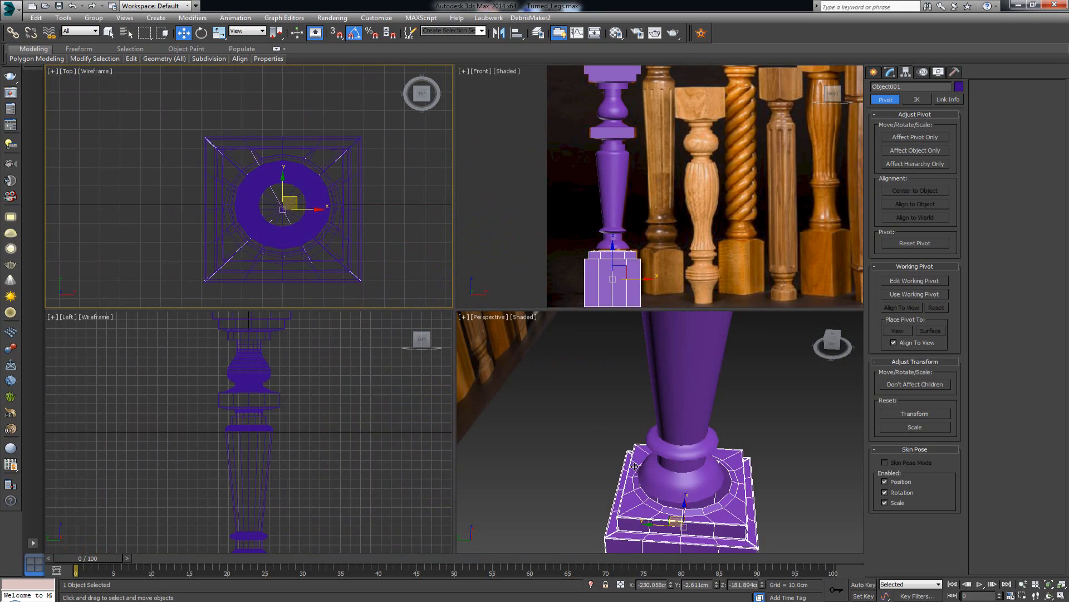
Move the base block along Y to about -0.79 cm, centering its round opening under the leg's foot
right_click(635, 466)
key("alt+w")
middle_click_drag(561, 407, 482, 393, "alt")
scroll(558, 414, "up", 3)
middle_click_drag(558, 414, 614, 418, "alt")
left_click_drag(478, 500, 472, 501)
middle_click_drag(471, 500, 417, 438, "alt")
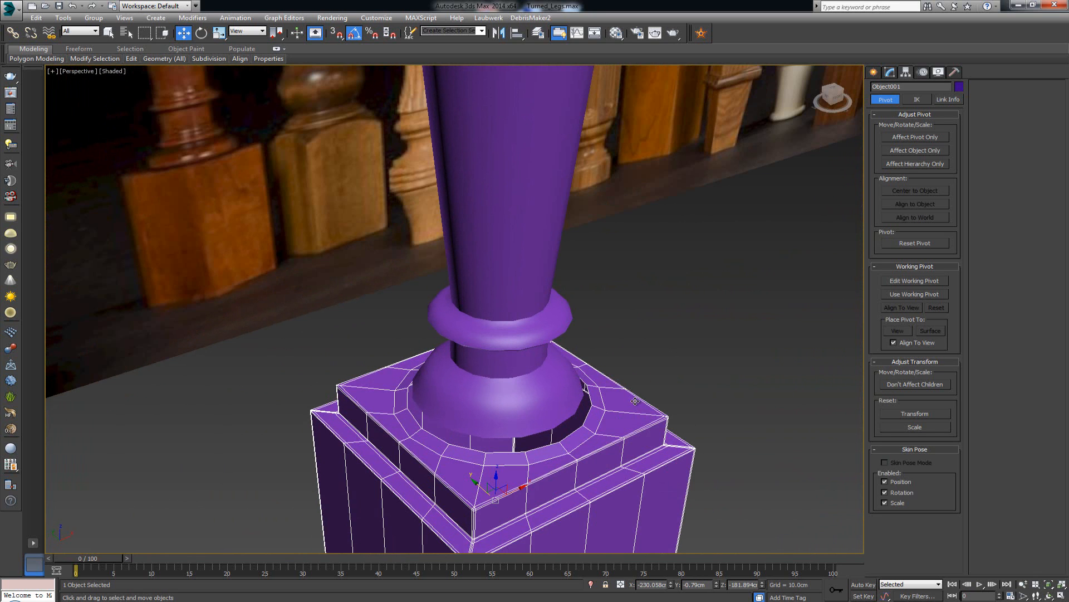
Attach the leg to the base block and bridge the foot's open border to the ledge's open border
left_click(890, 71)
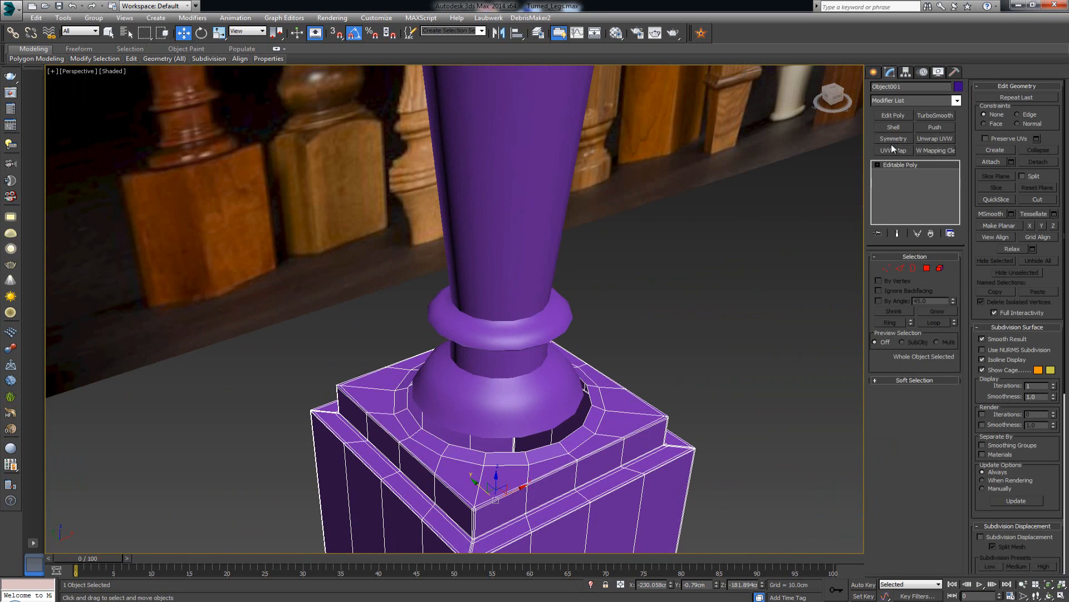
key("3")
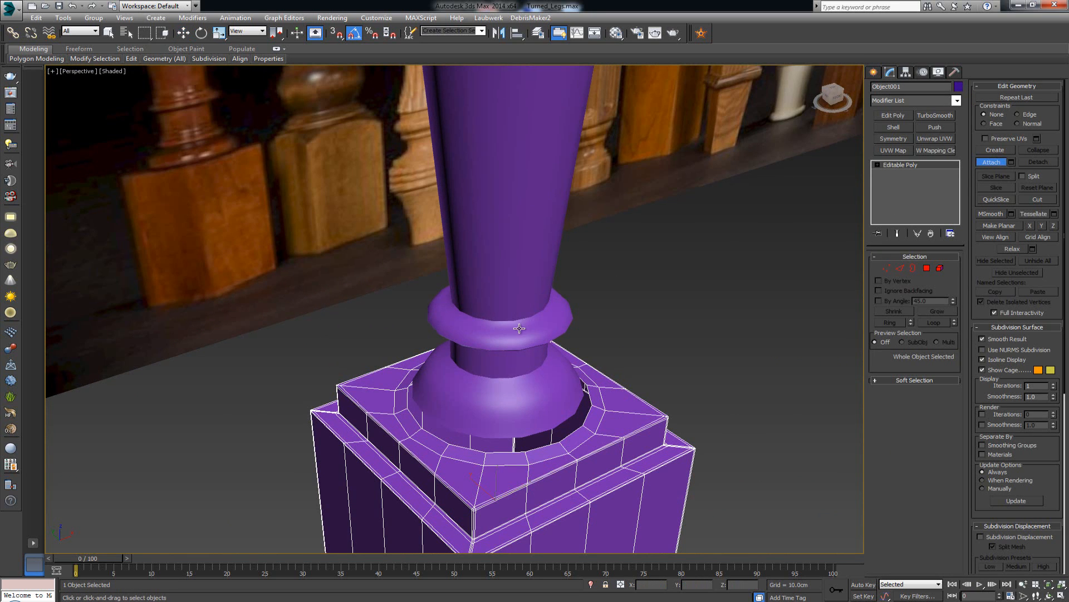
left_click(575, 431)
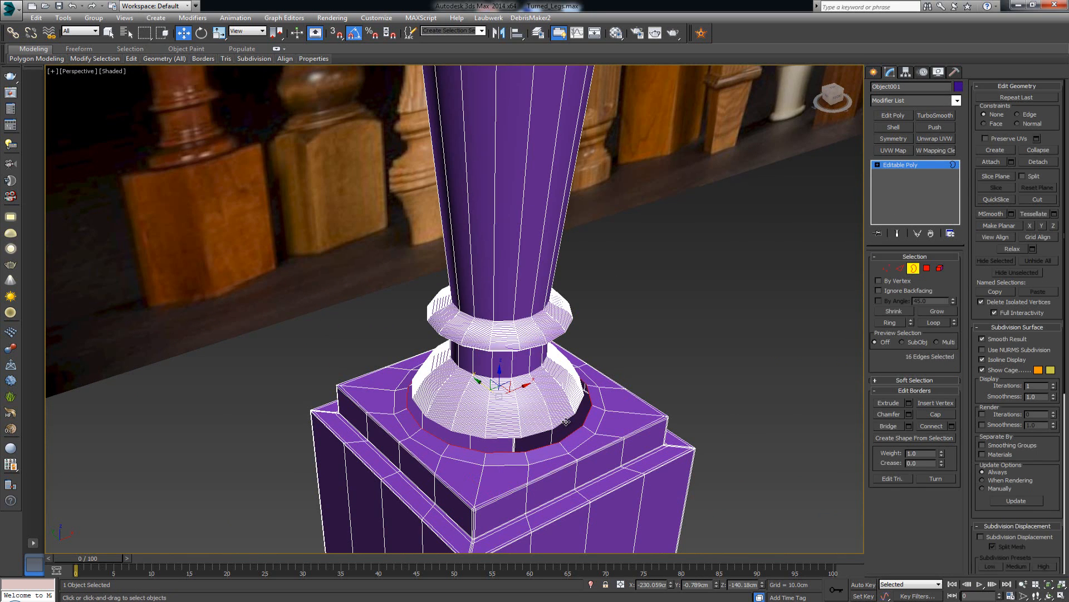
left_click(567, 423, "ctrl")
left_click(893, 426)
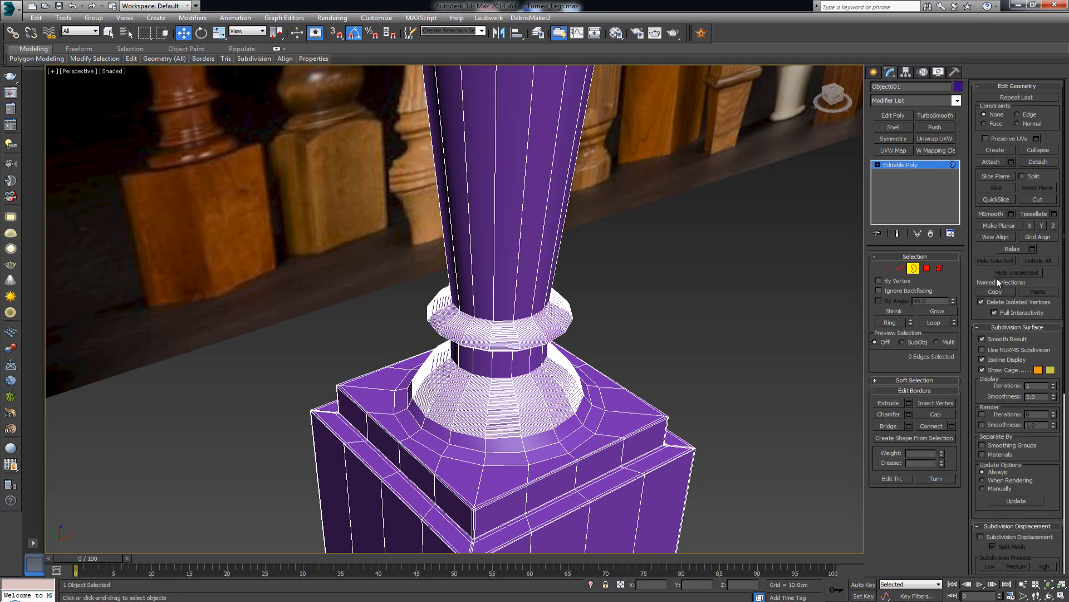
left_click(913, 268)
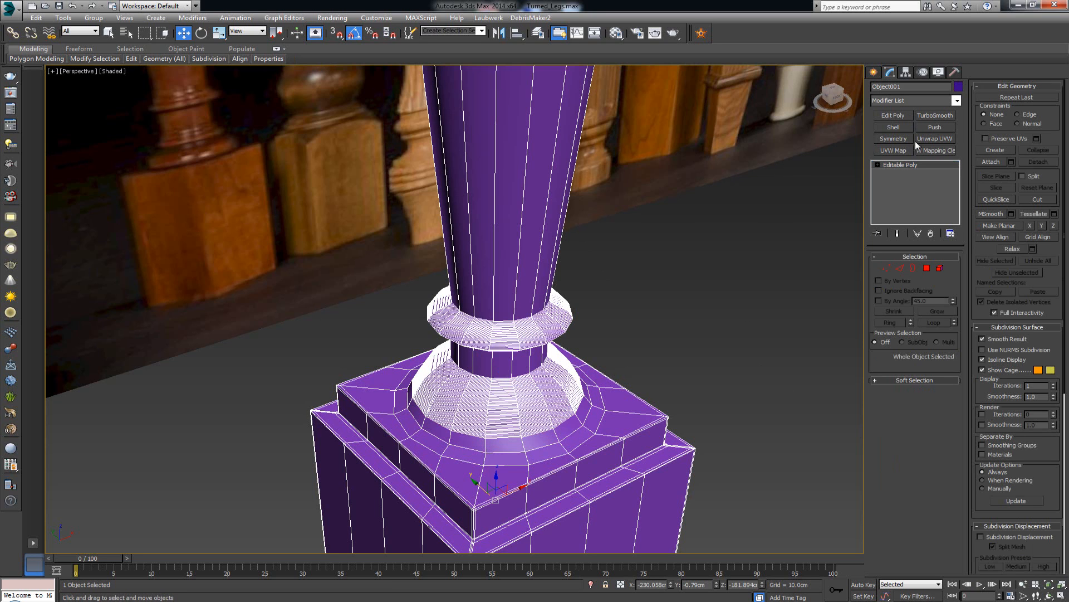
Apply TurboSmooth with 1 iteration to the joined leg and frame the whole leg in the Perspective view
left_click(734, 311)
middle_click_drag(734, 311, 542, 381, "alt")
middle_click_drag(526, 314, 568, 366)
scroll(568, 366, "down", 3)
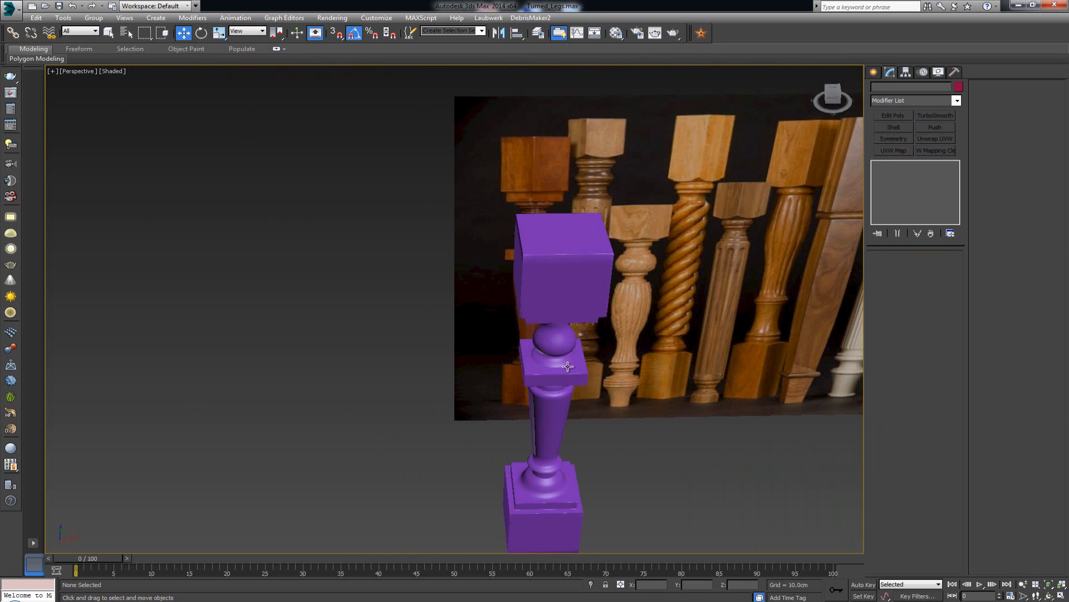
left_click(572, 324)
key("z")
middle_click_drag(572, 324, 611, 375, "alt")
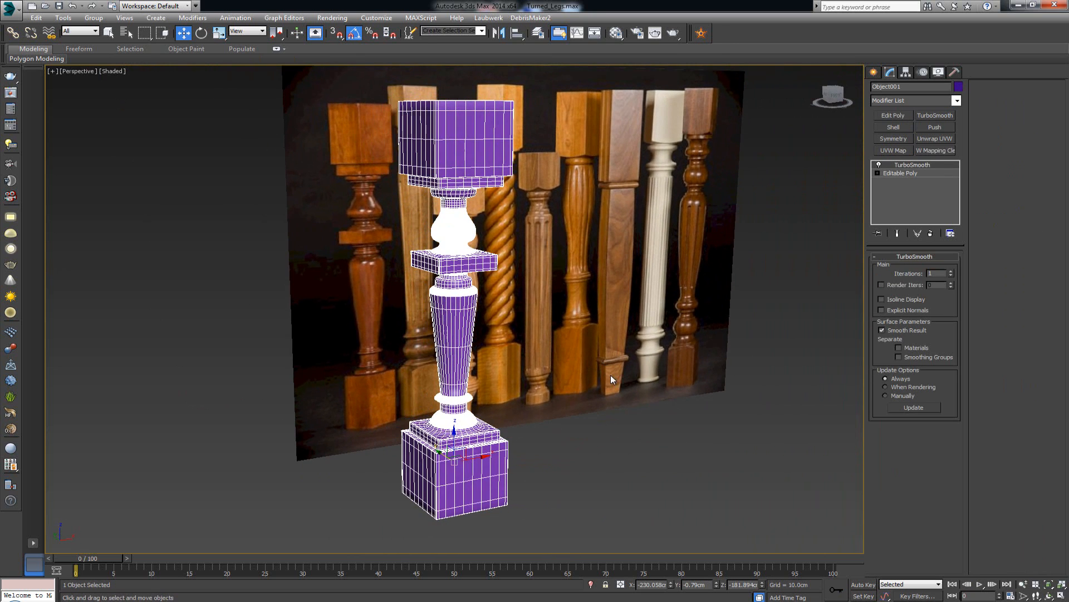
left_click(600, 416)
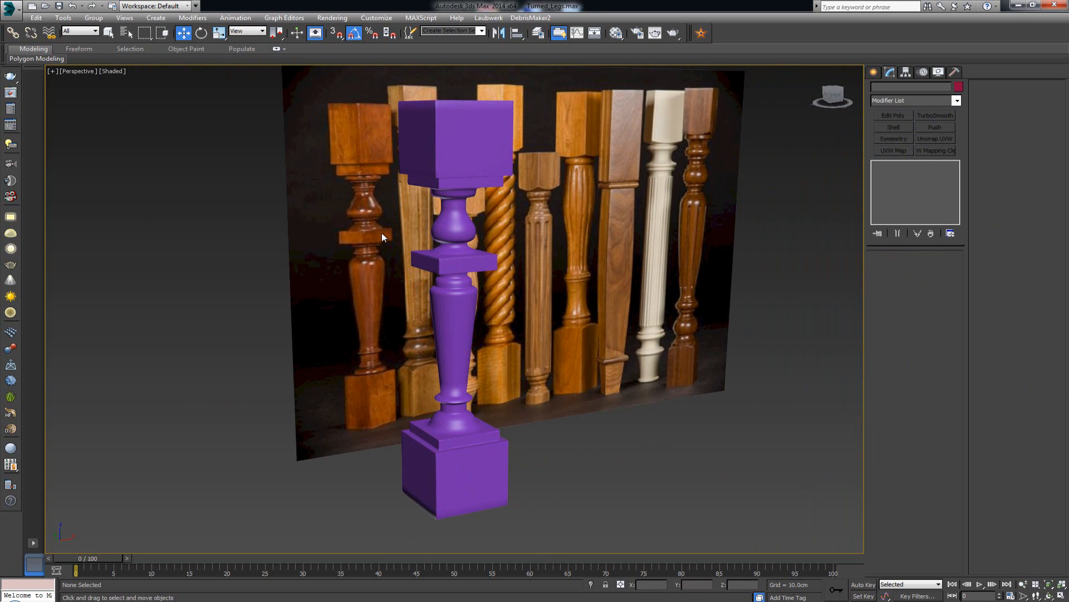
Examine the smoothed leg's blocks, ledges and turned profile from several angles against the reference photo
middle_click_drag(461, 184, 475, 276, "alt")
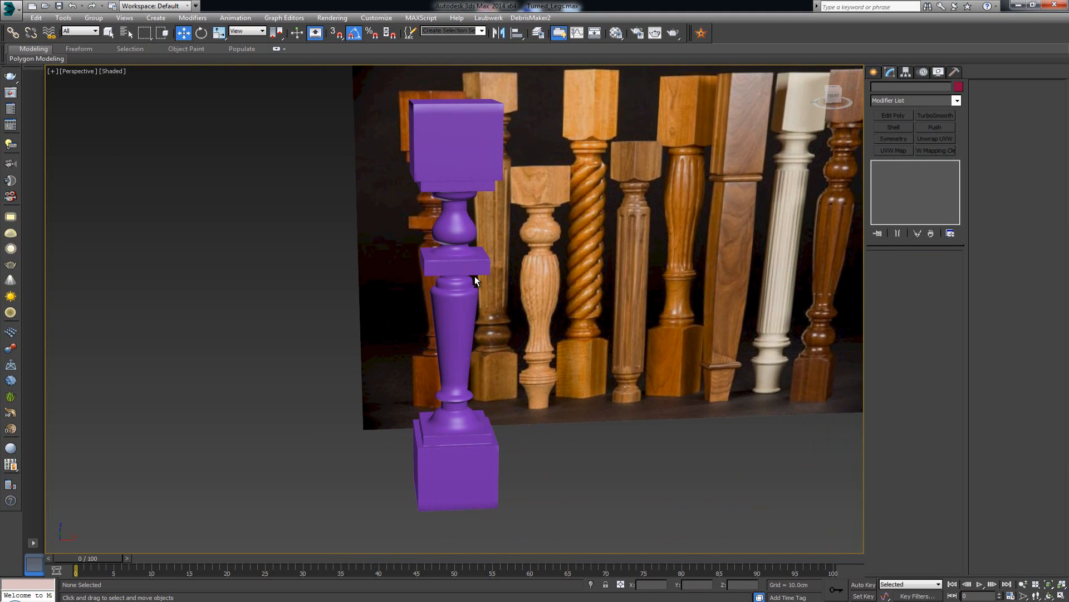
scroll(475, 276, "up", 5)
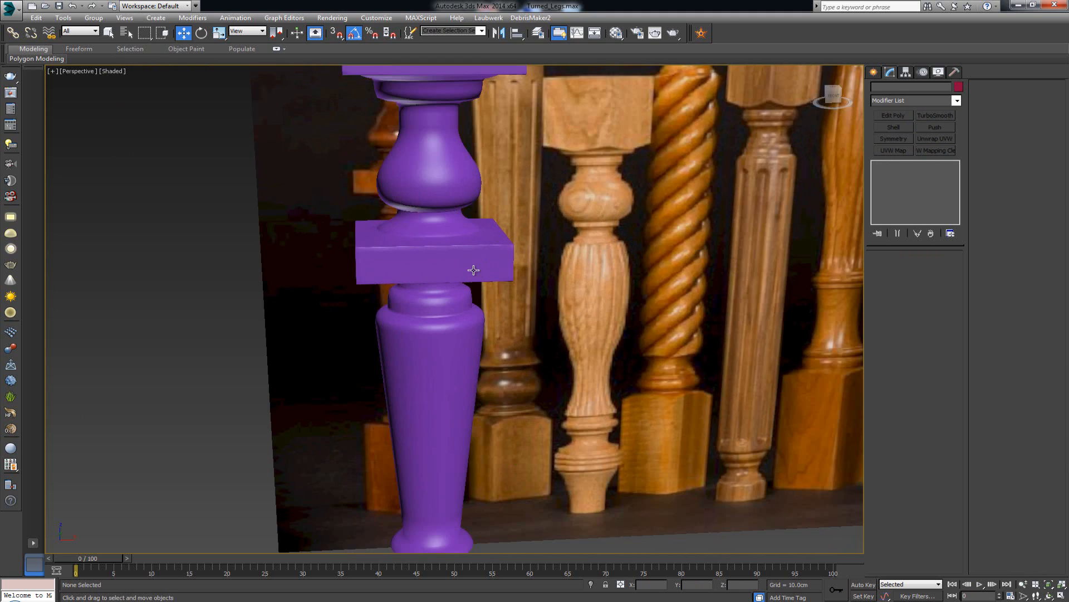
scroll(449, 246, "down", 4)
scroll(449, 248, "up", 5)
middle_click_drag(449, 248, 462, 185)
scroll(448, 164, "down", 3)
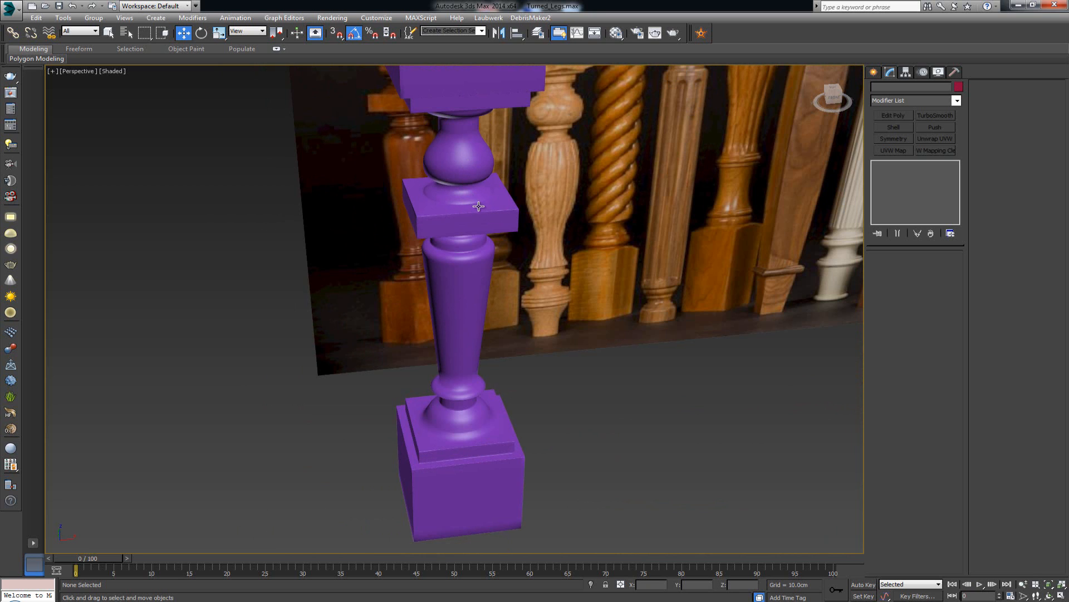
scroll(463, 262, "down", 2)
middle_click_drag(485, 253, 477, 211, "alt")
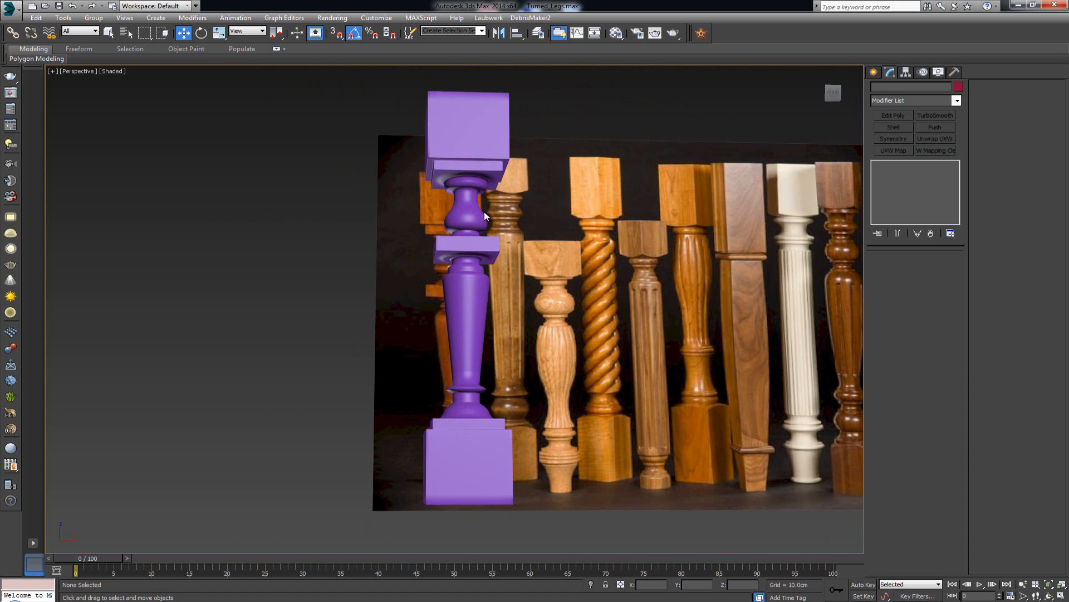
middle_click_drag(464, 217, 491, 189, "alt")
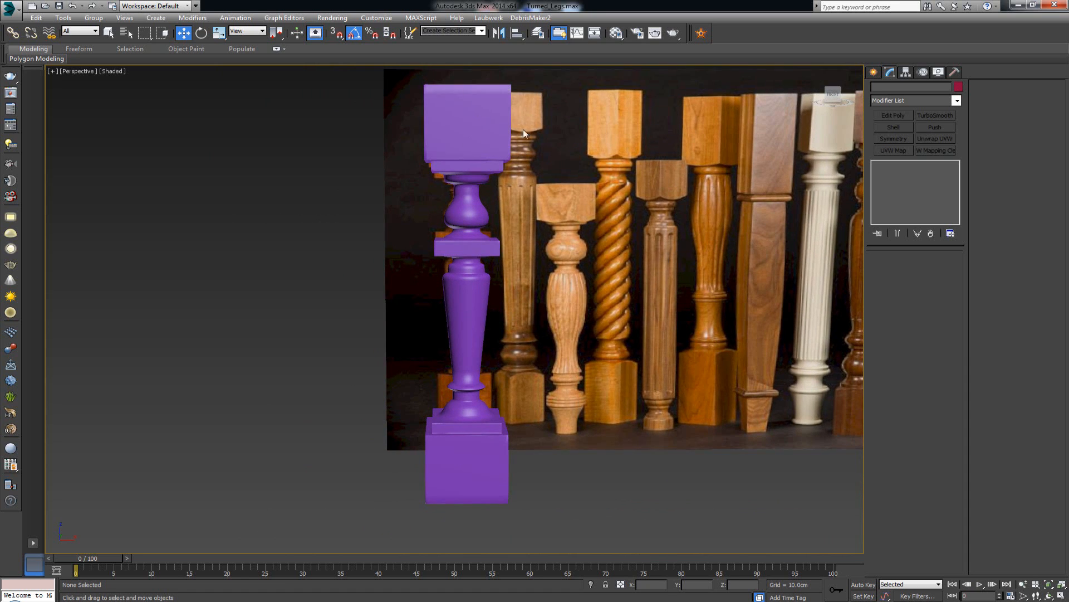
middle_click_drag(500, 149, 538, 173)
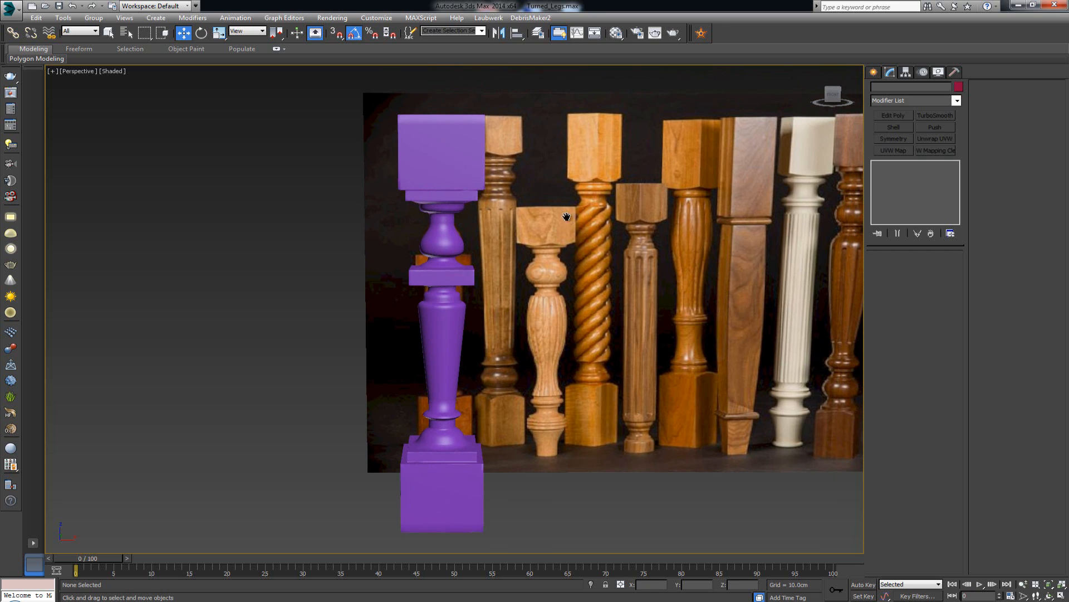
scroll(566, 216, "down", 2)
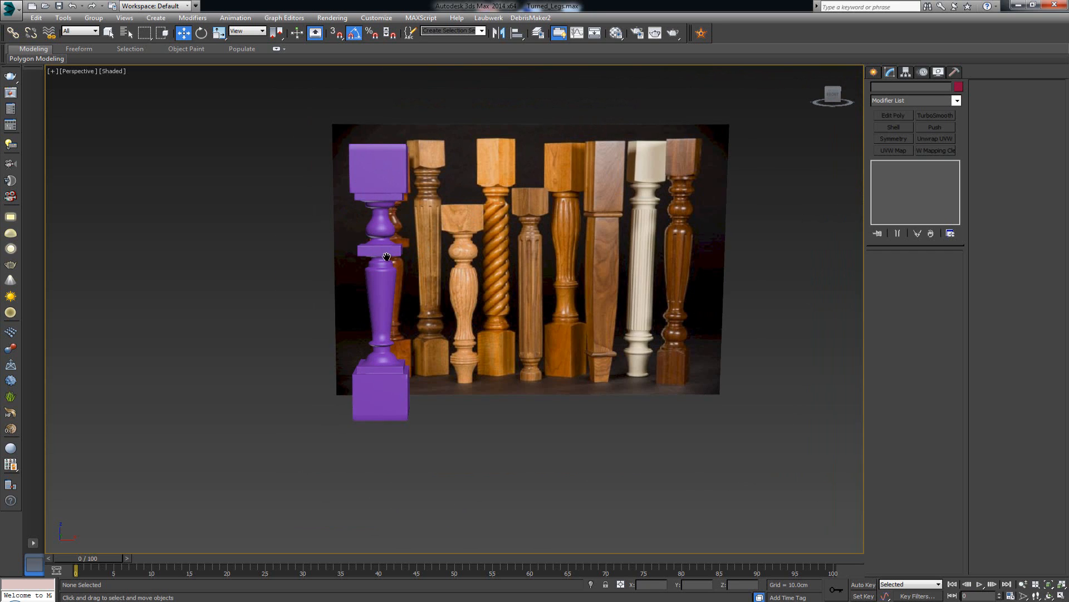
middle_click_drag(387, 257, 422, 261)
Assign the grey VRayMtl Material #2 to the leg
key("m")
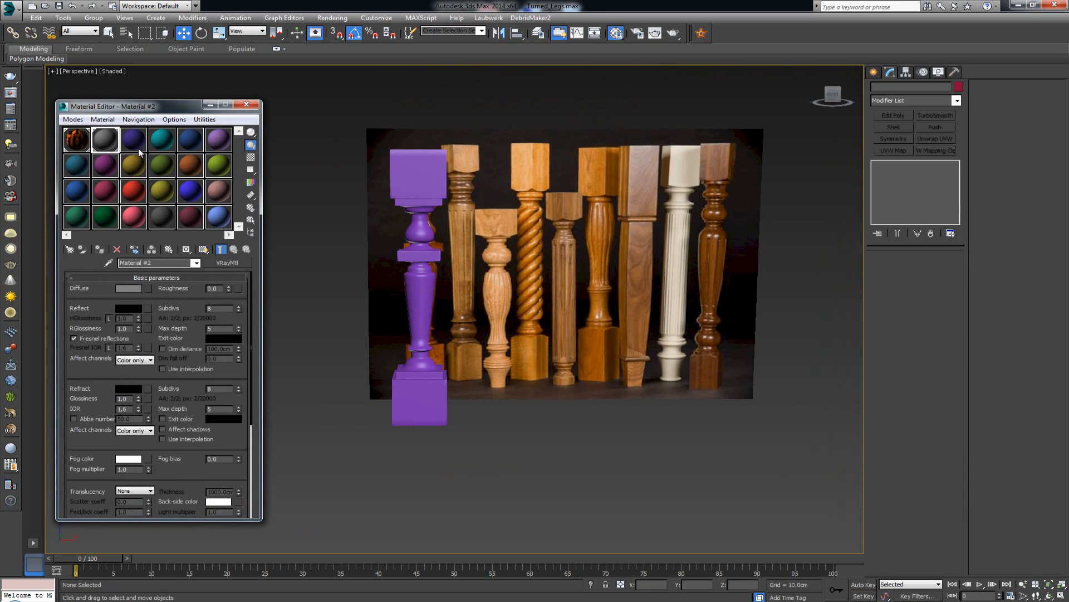
left_click_drag(416, 179, 416, 178)
key("m")
Set the leg's object color to black and show edged faces in the Perspective view
left_click(423, 167)
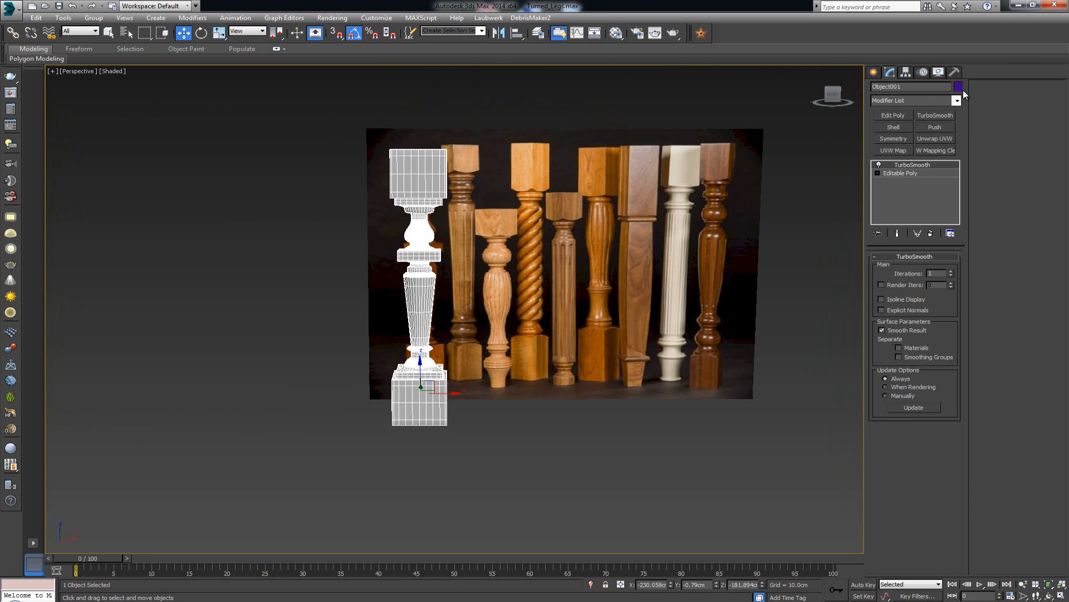
left_click(958, 86)
left_click(620, 328)
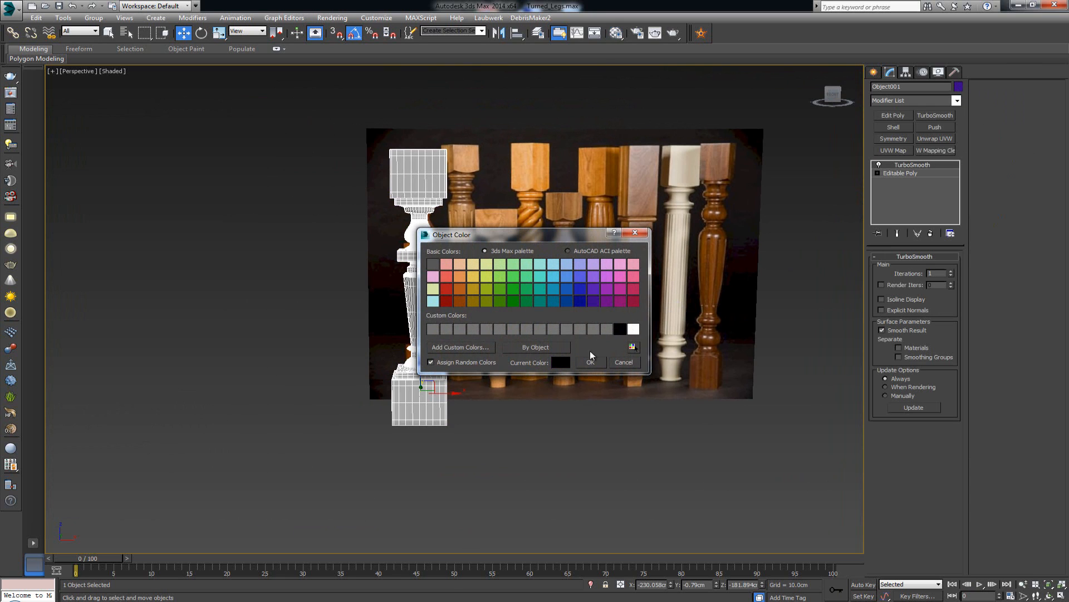
left_click(591, 361)
key("F4")
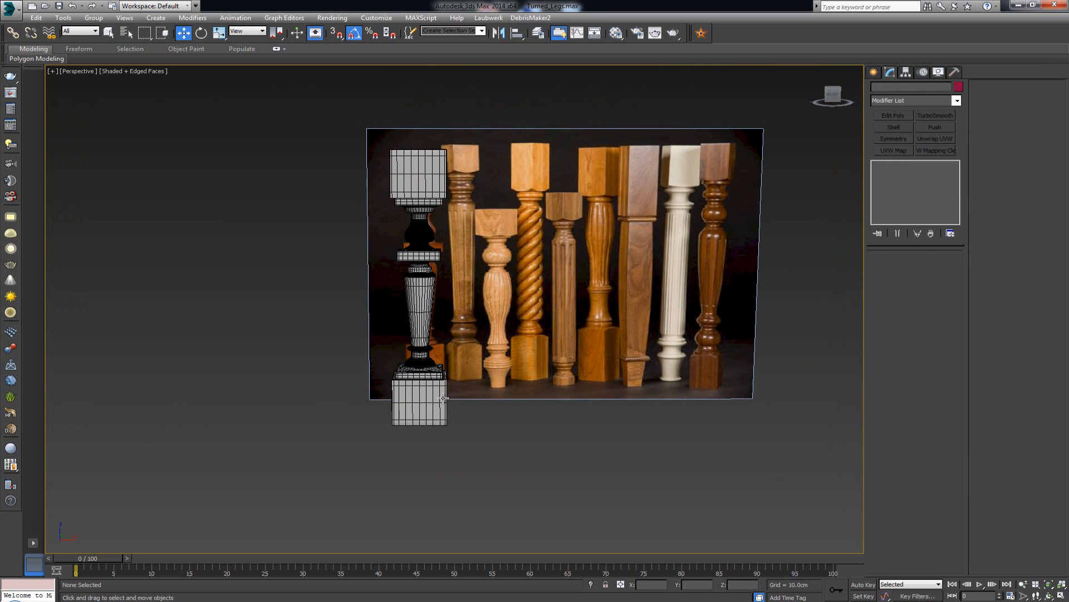
middle_click_drag(518, 382, 513, 392)
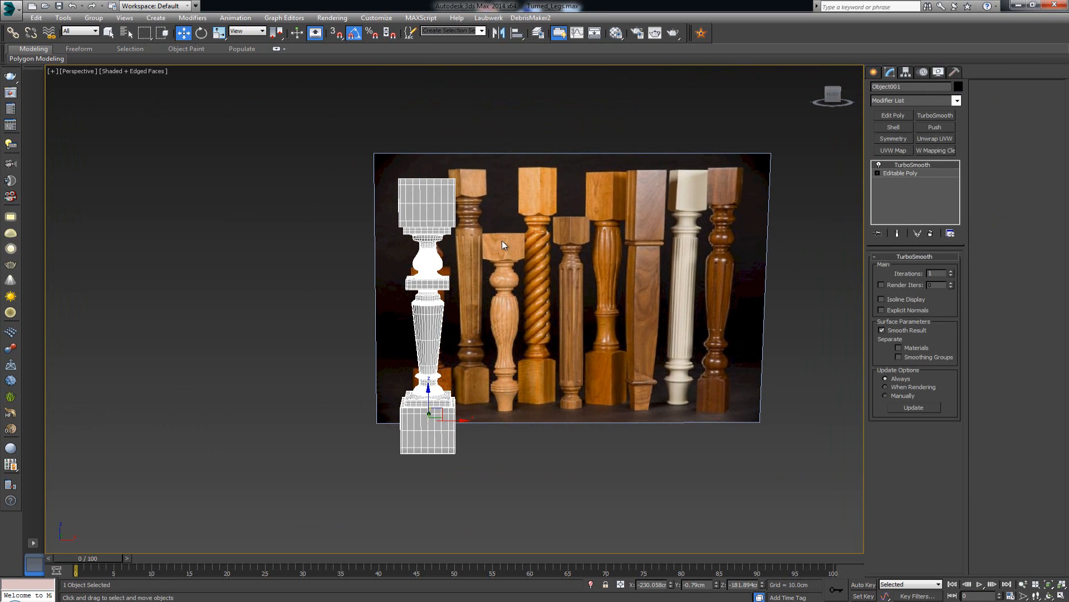